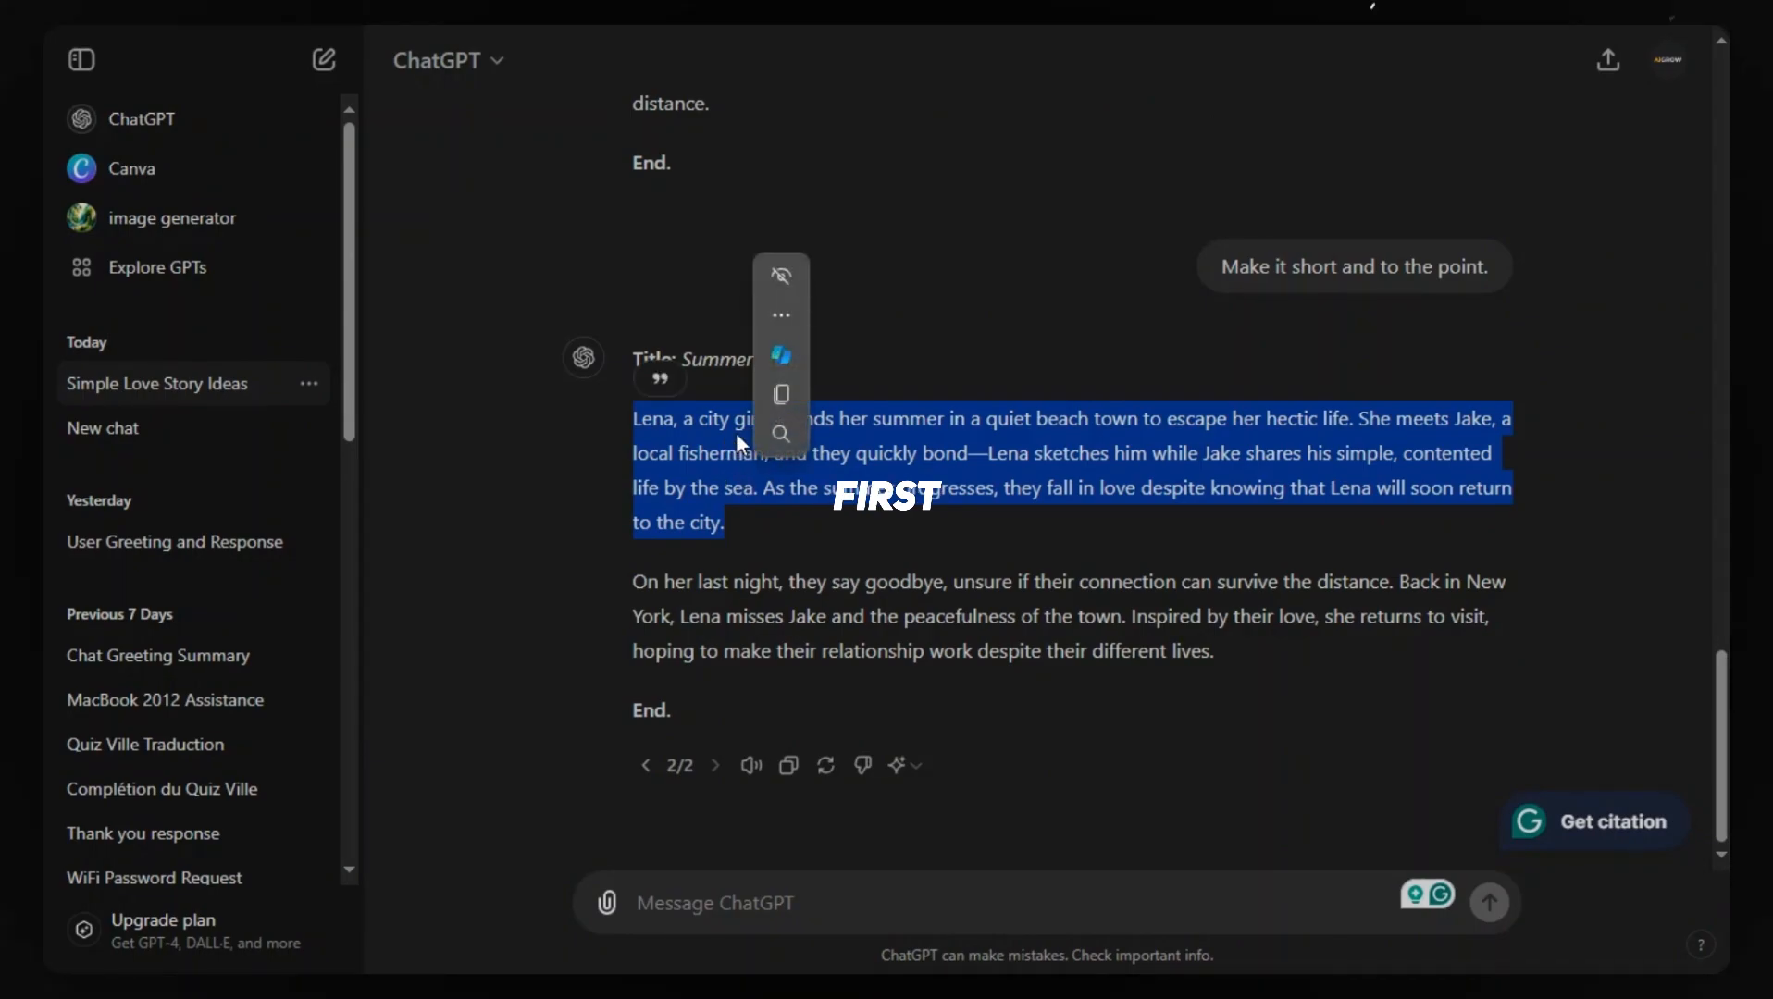
Quote the story's first paragraph and ask to separate its scenes into AI image generation prompts, at least 10 scenes
click(659, 380)
text(S)
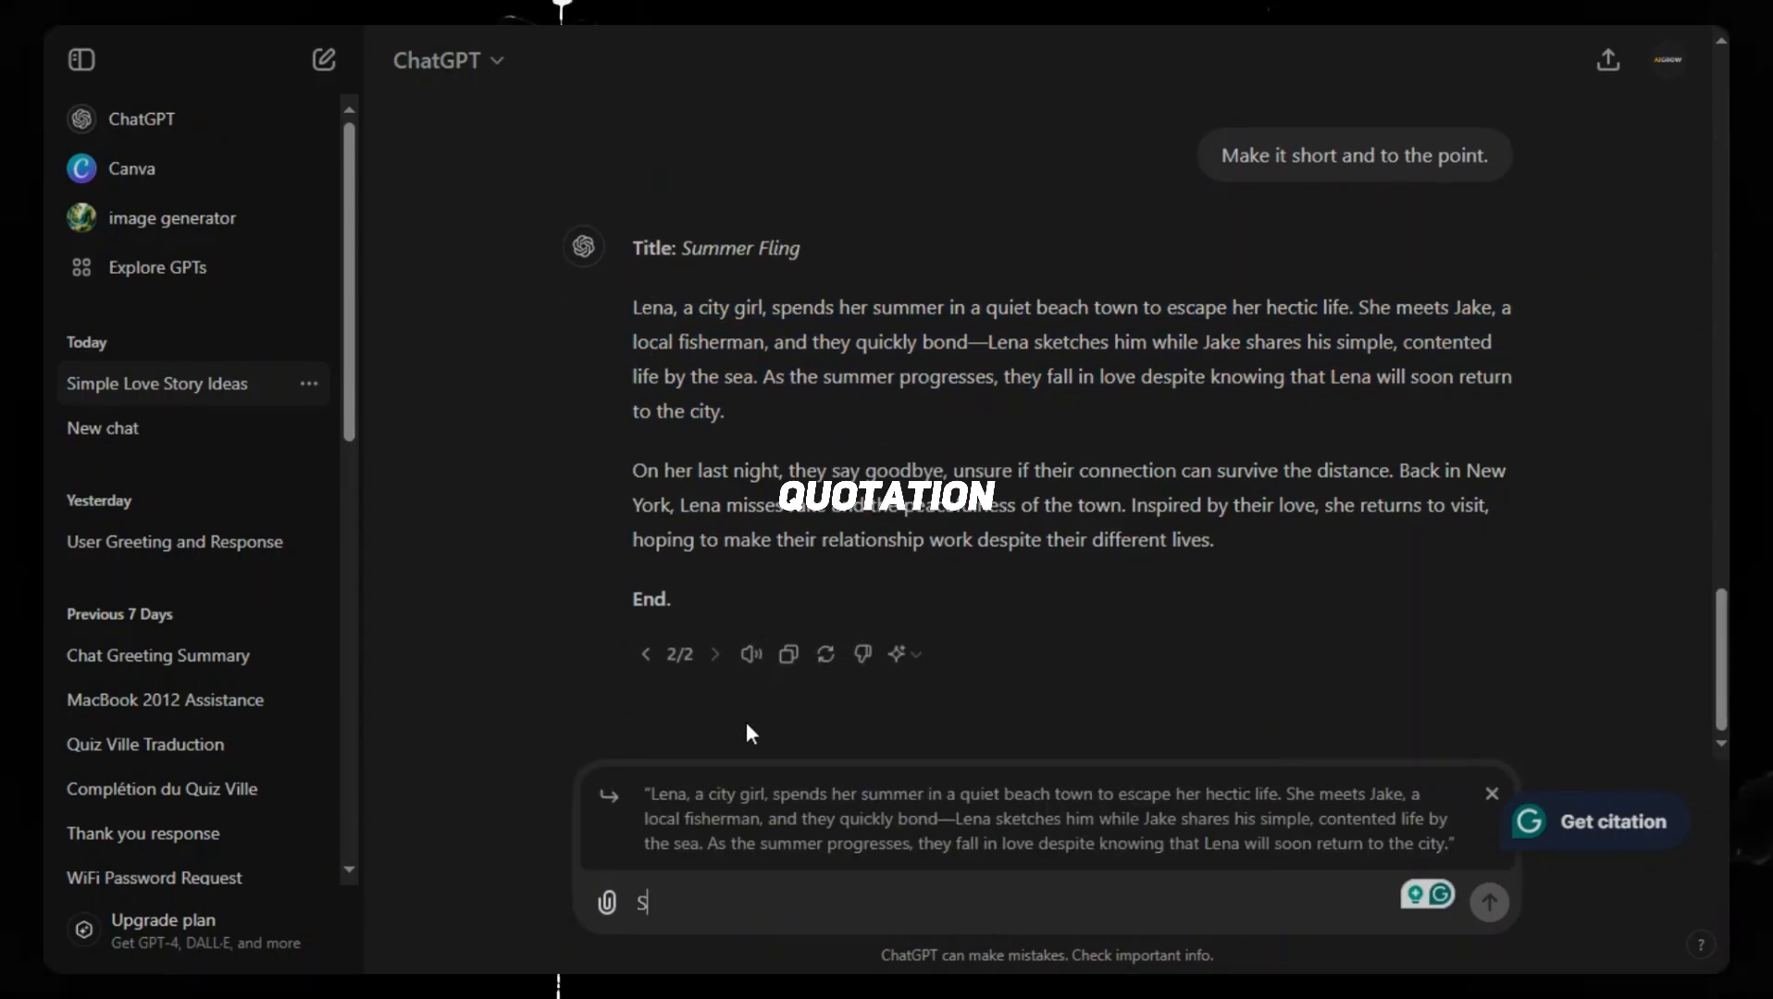
text(eparate all the scenes of this pa)
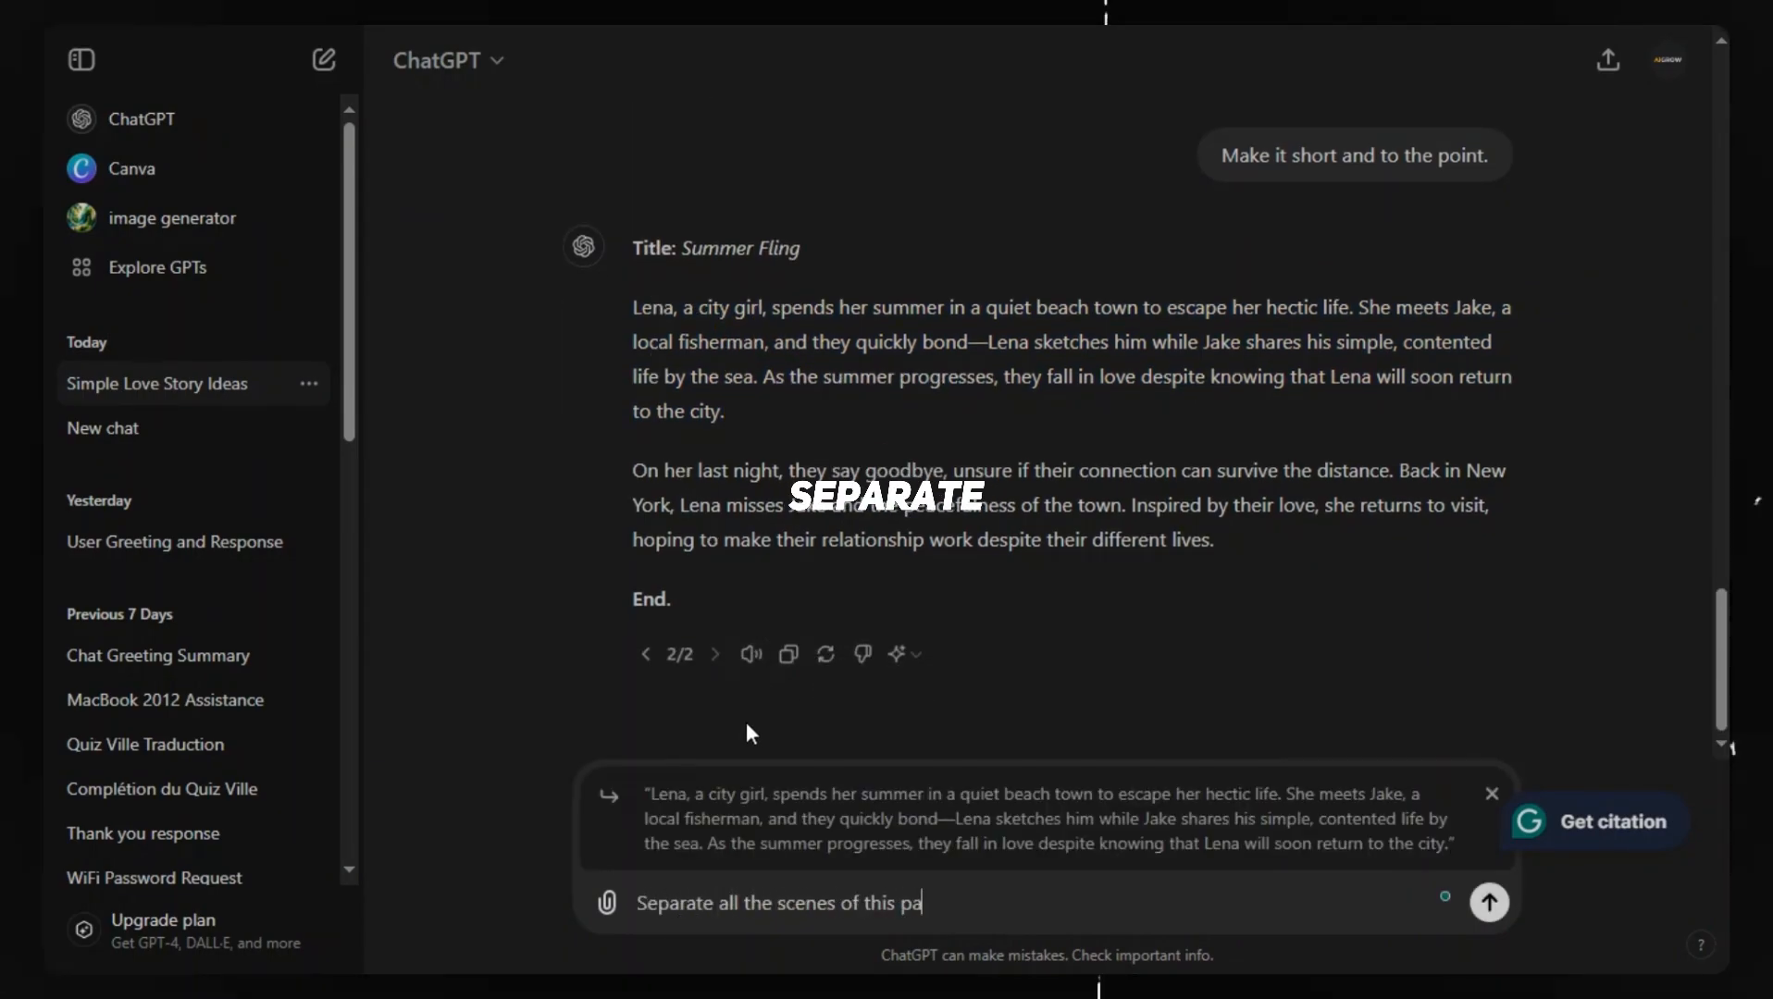
text(ragraph and convert them into p)
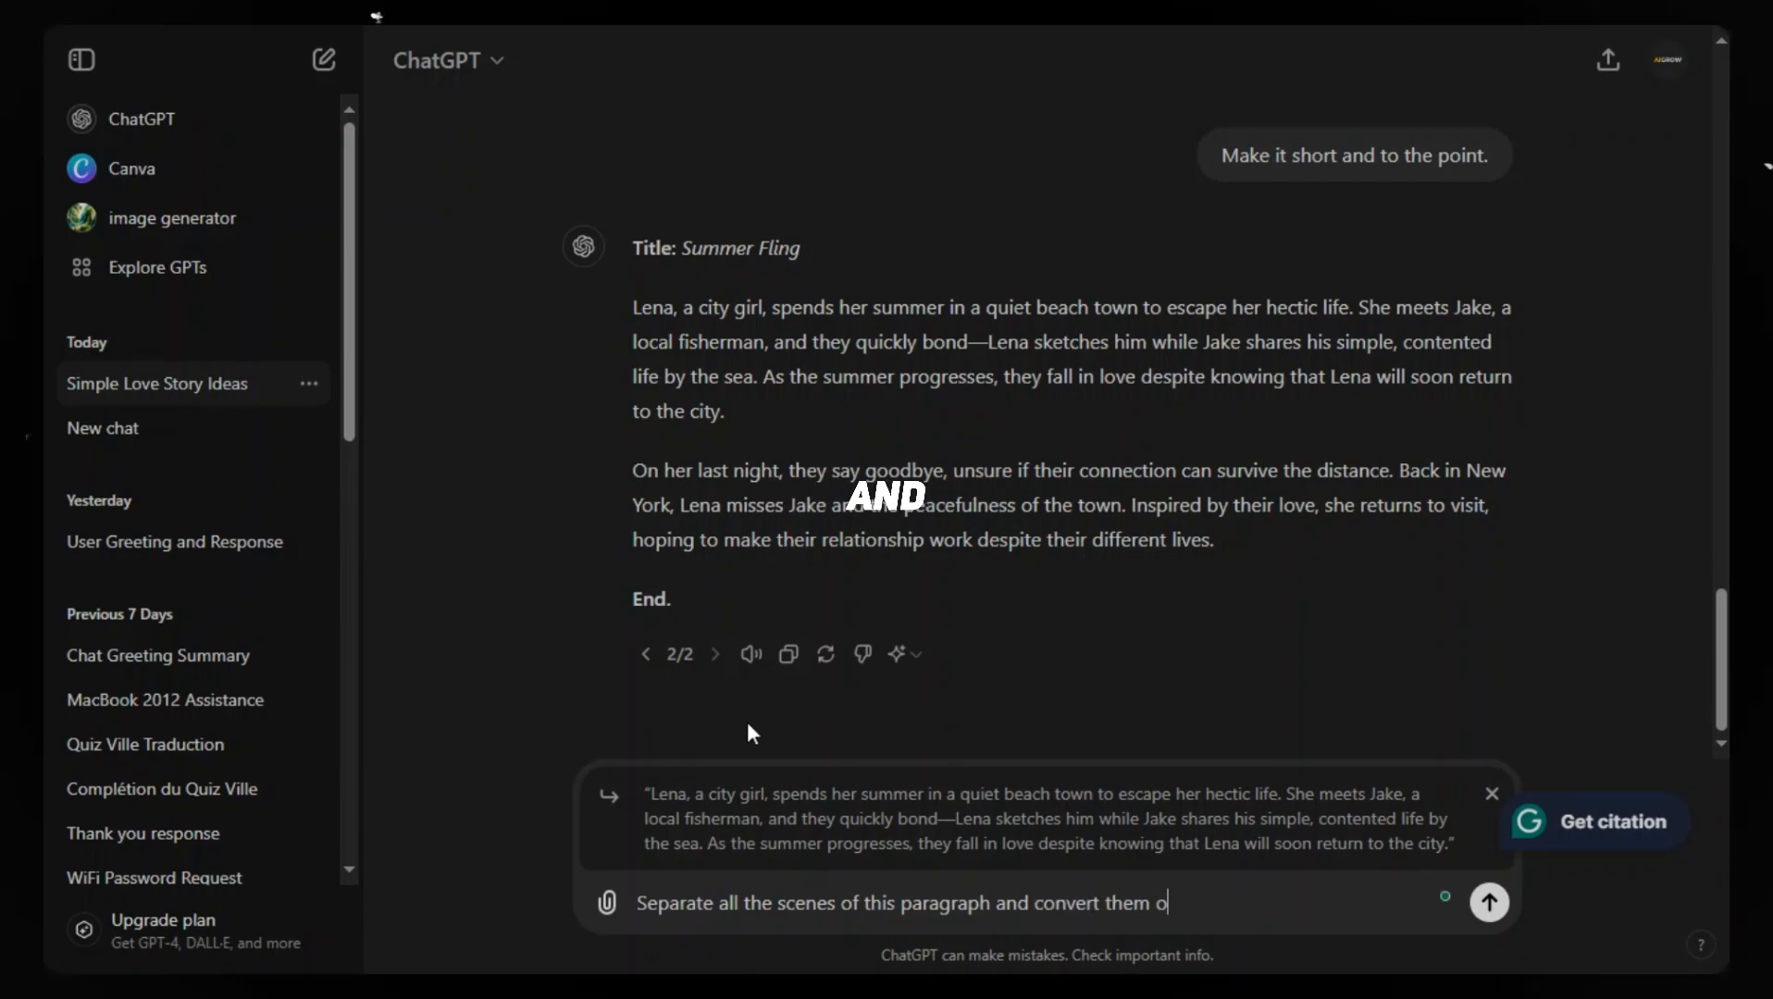
text(rompts for ai image genera)
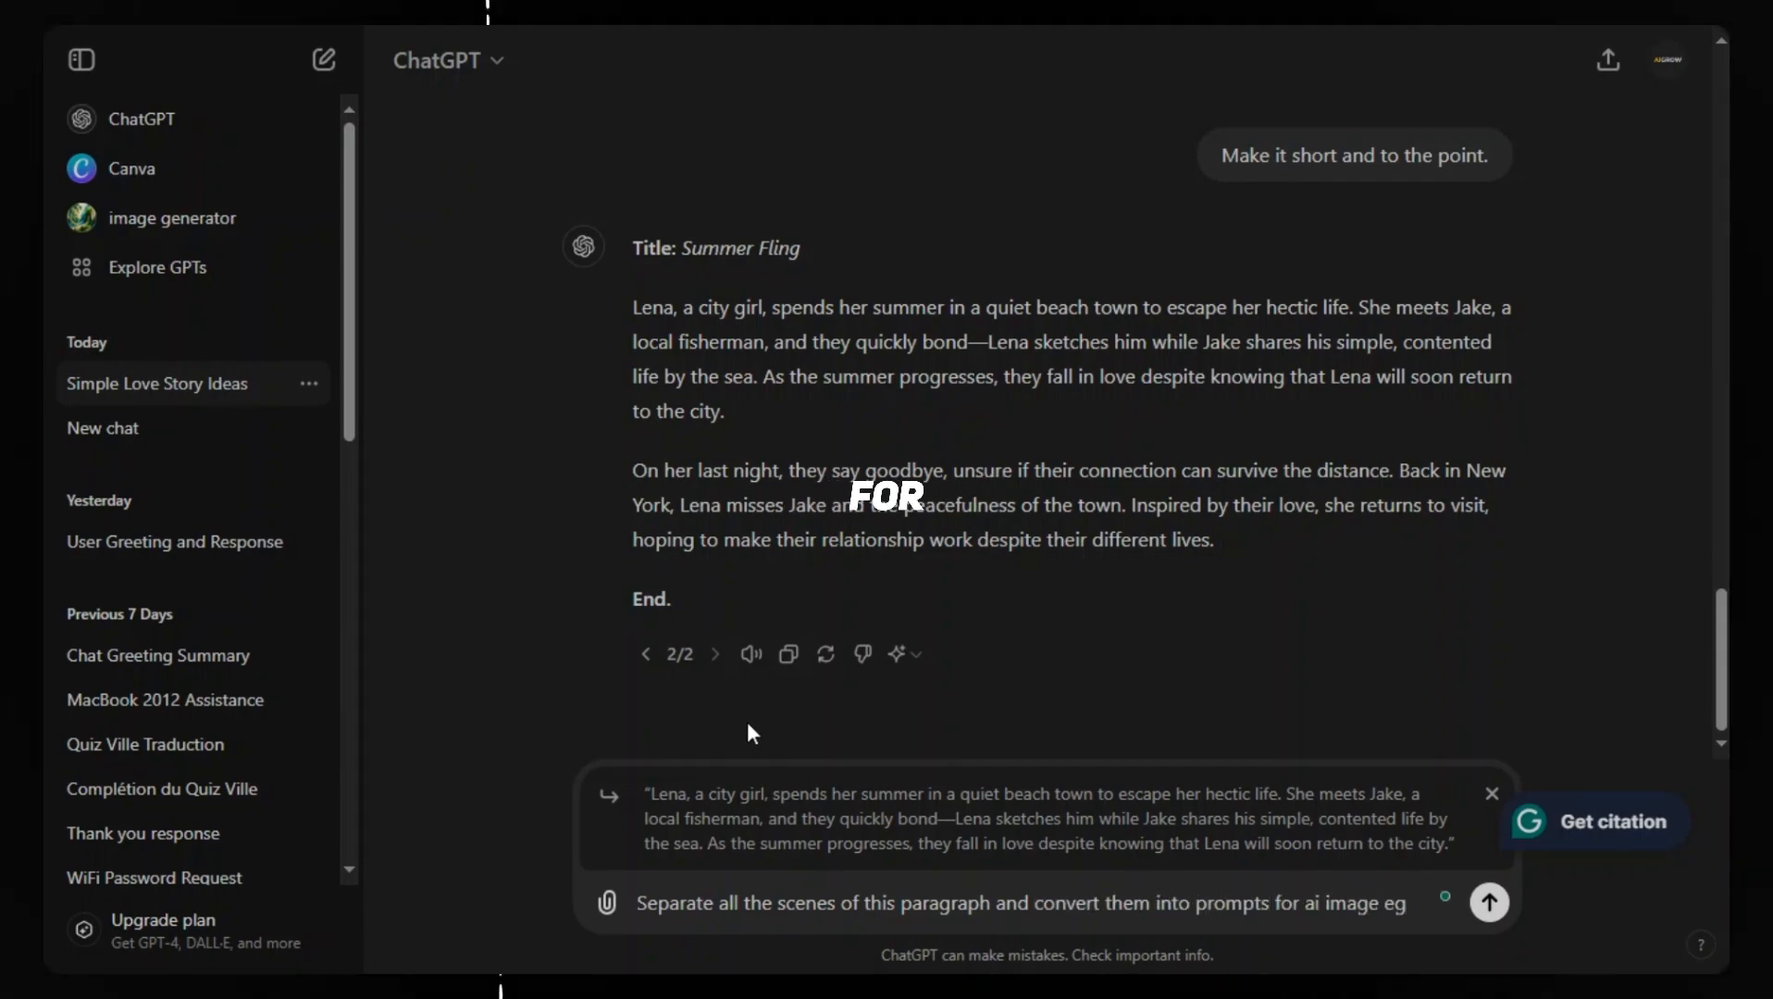
text(tion. At least 10)
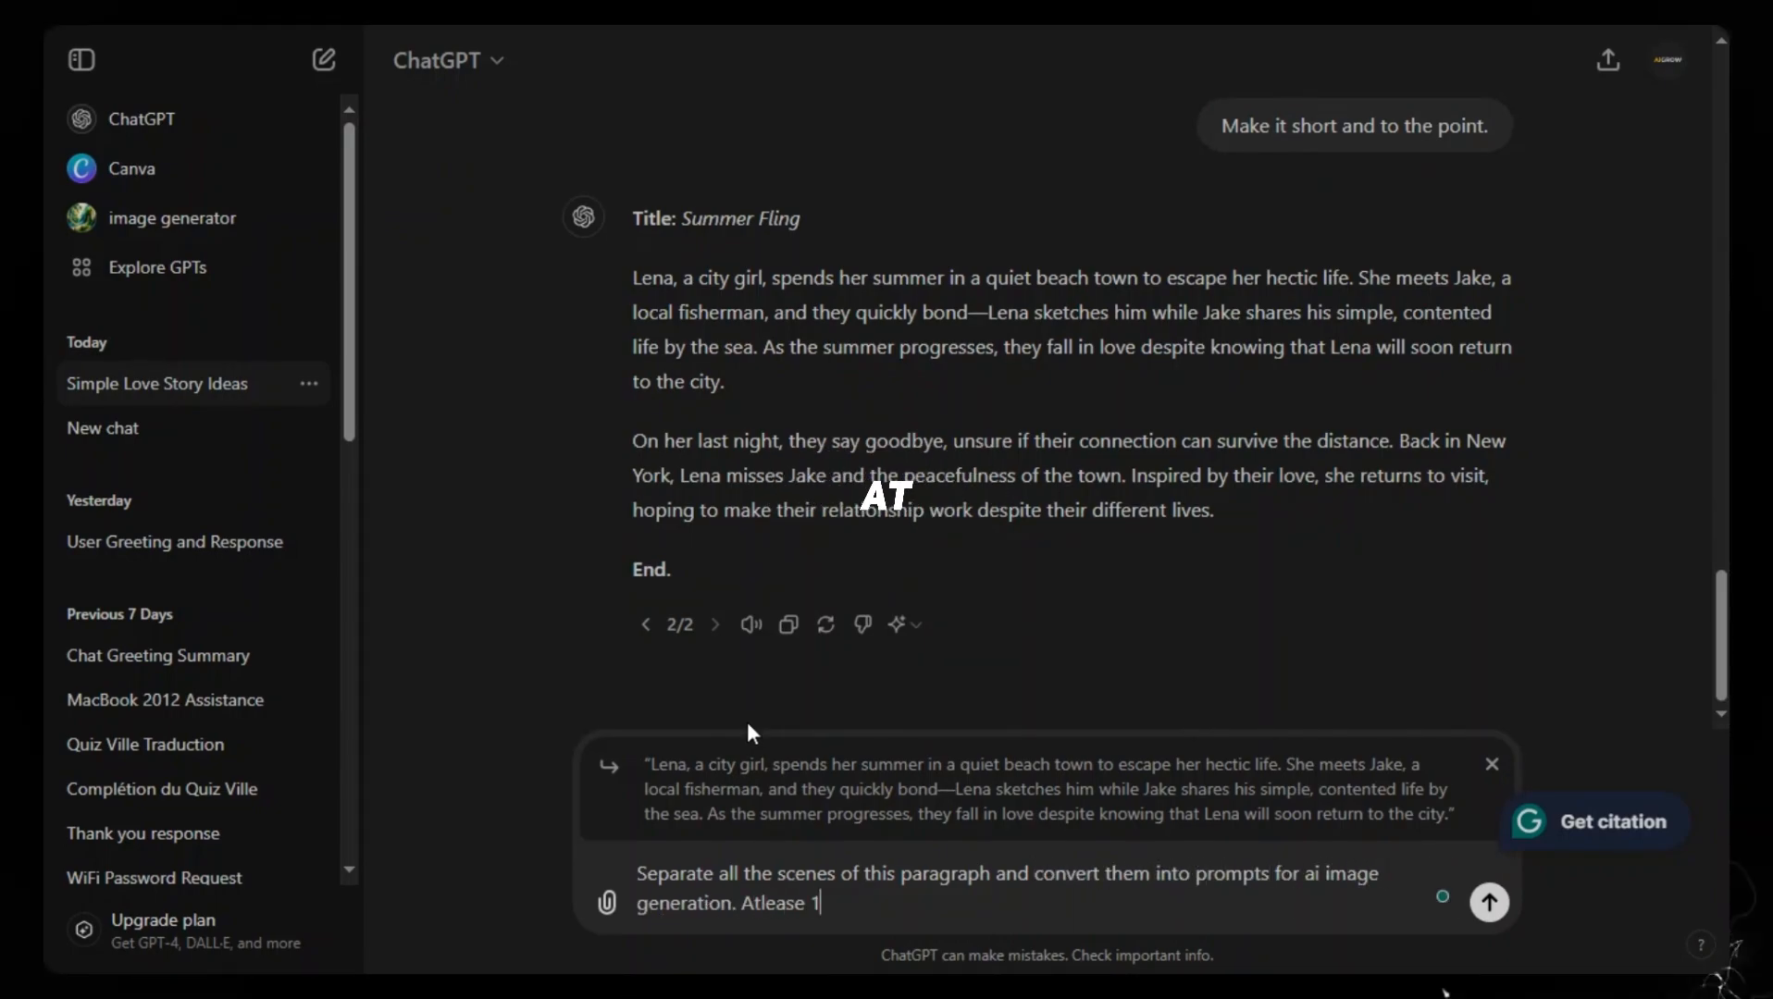
text( scenes.)
key(Return)
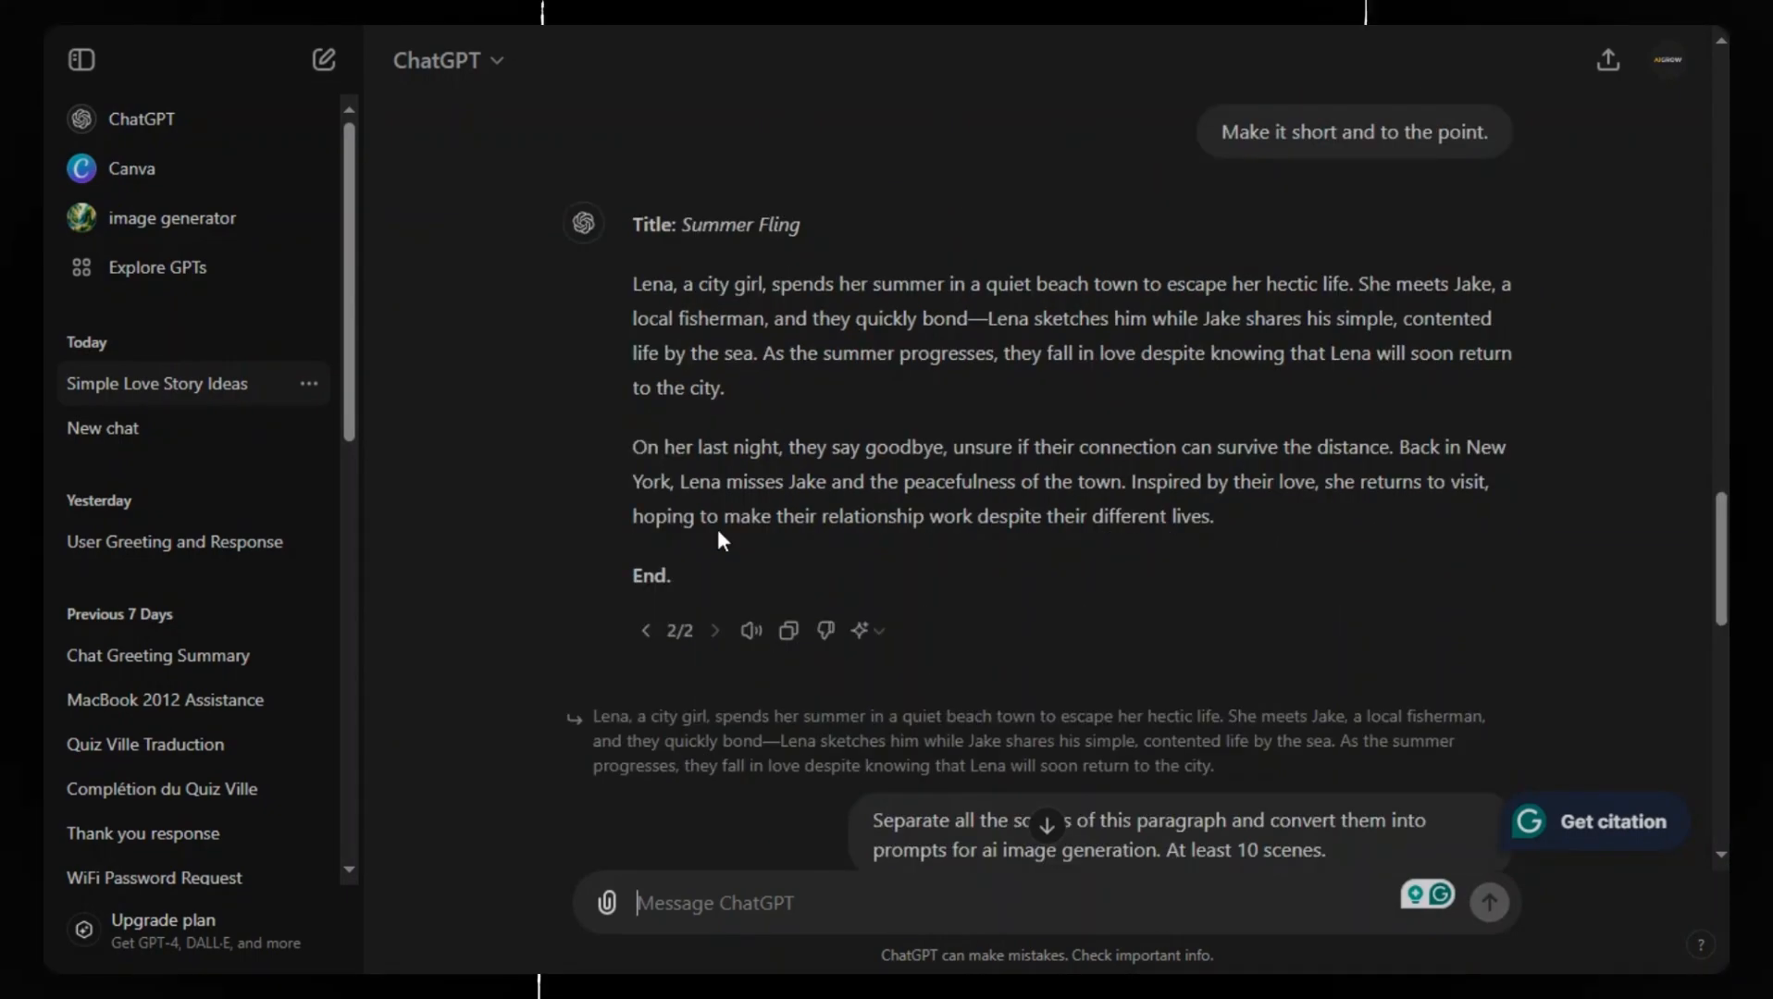
Quote the story's second paragraph and send the same scene-separation request for at least 10 AI image prompts
triple_click(724, 516)
click(657, 409)
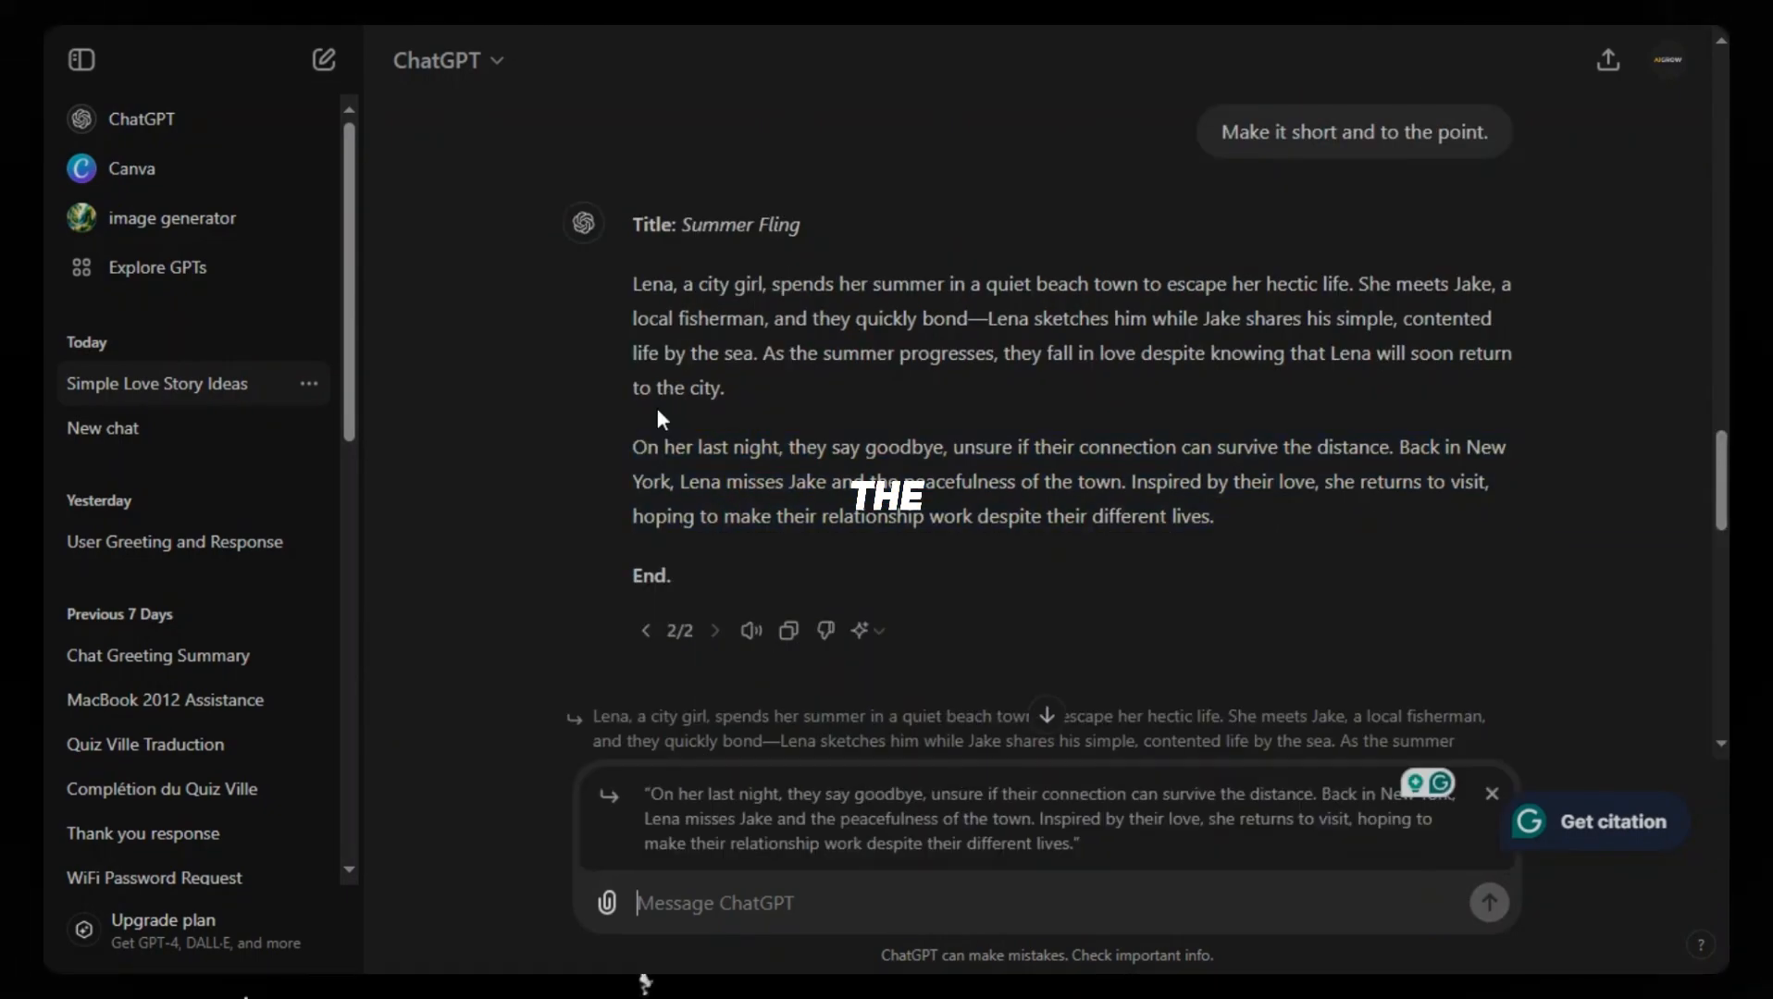
scroll(1172, 586, down, 3)
triple_click(1171, 485)
key(ctrl+c)
click(819, 902)
key(ctrl+v)
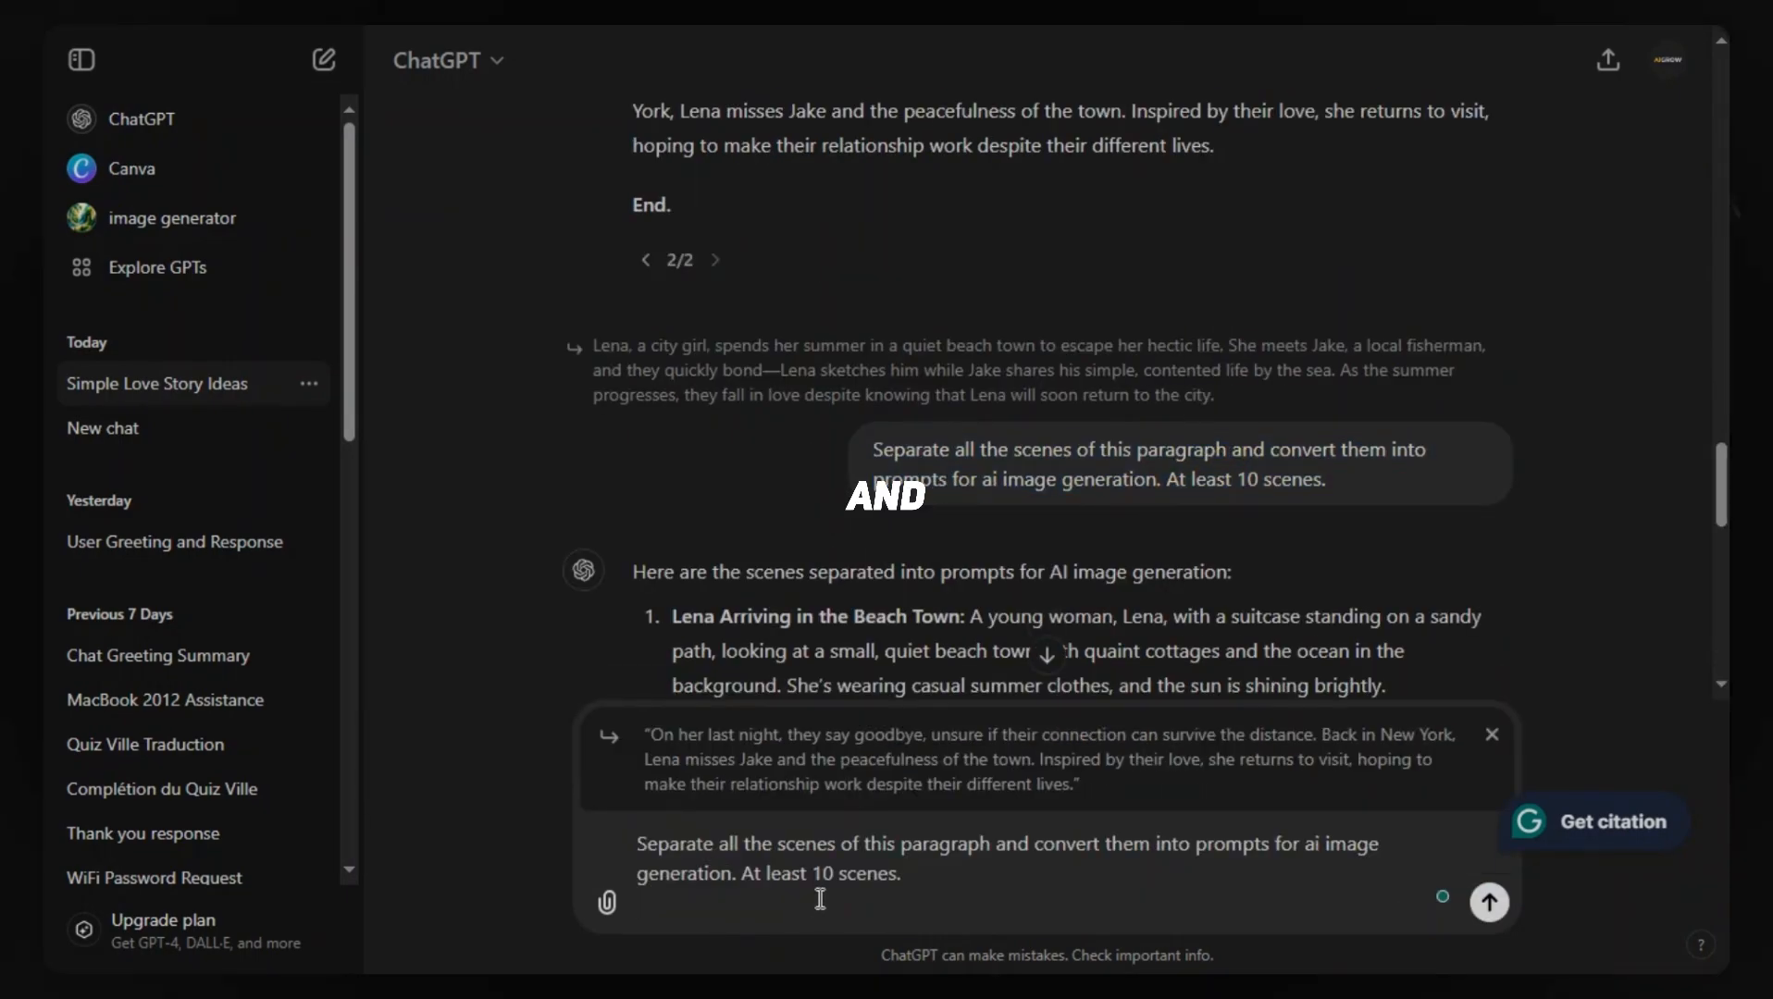
key(Return)
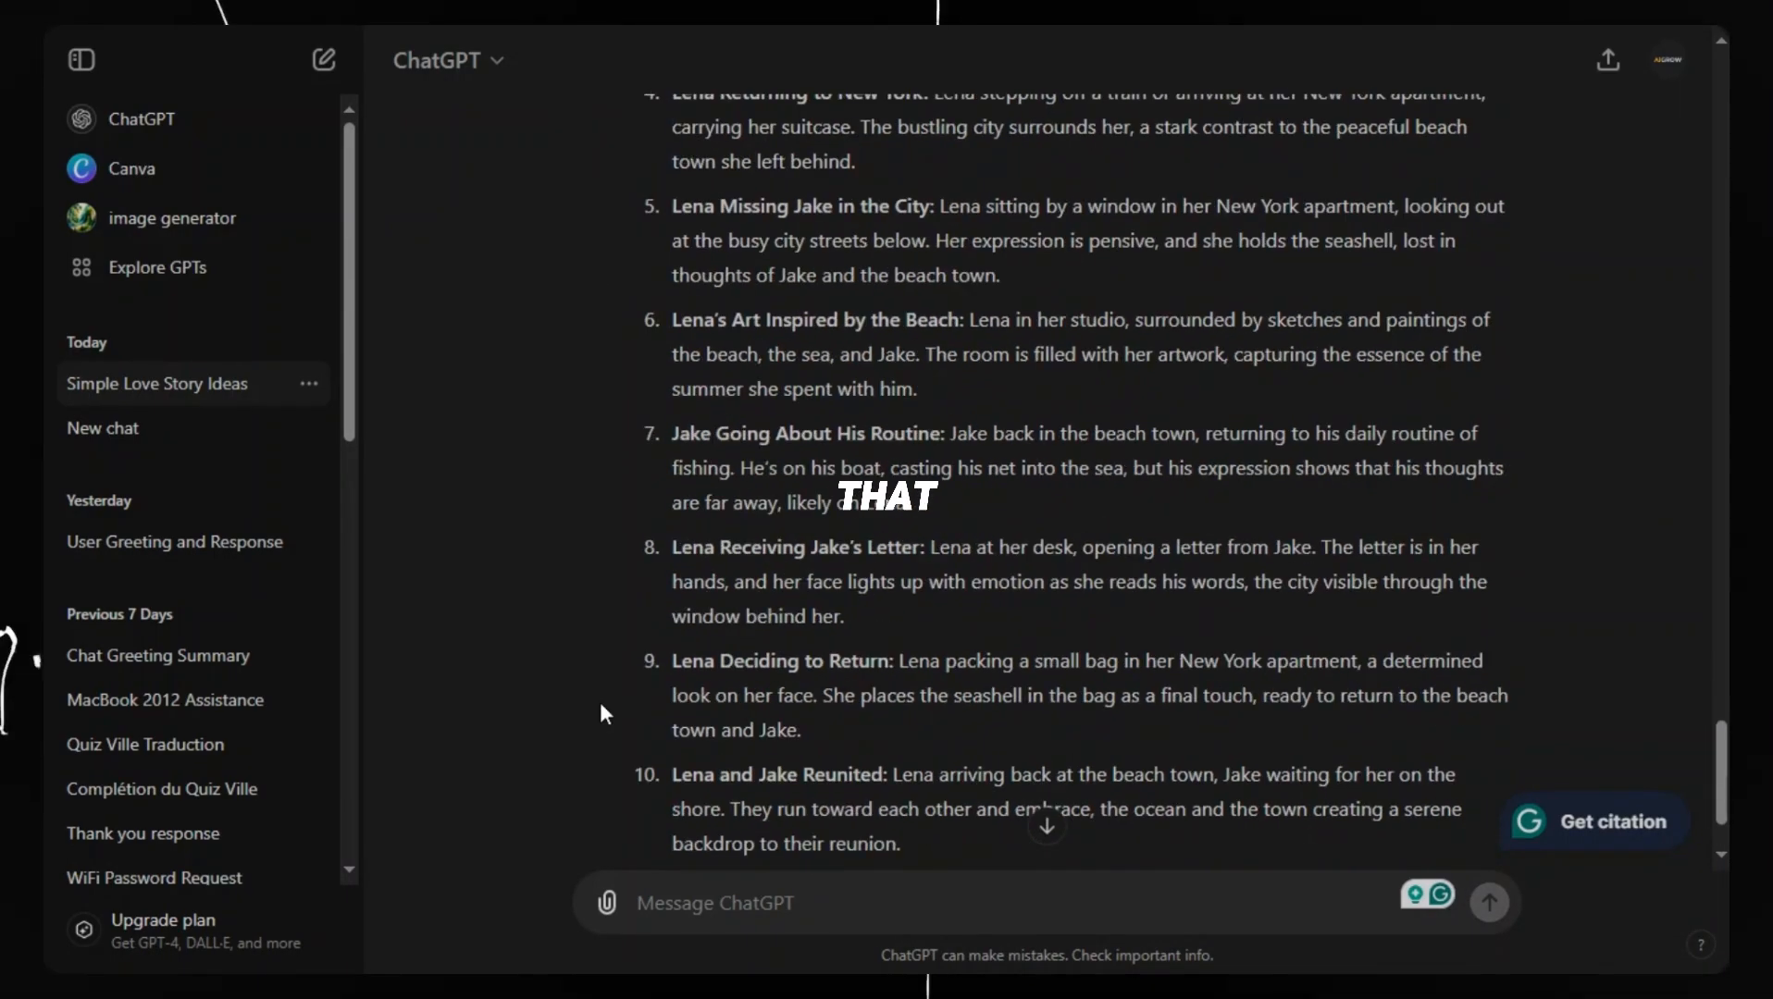
scroll(602, 712, up, 15)
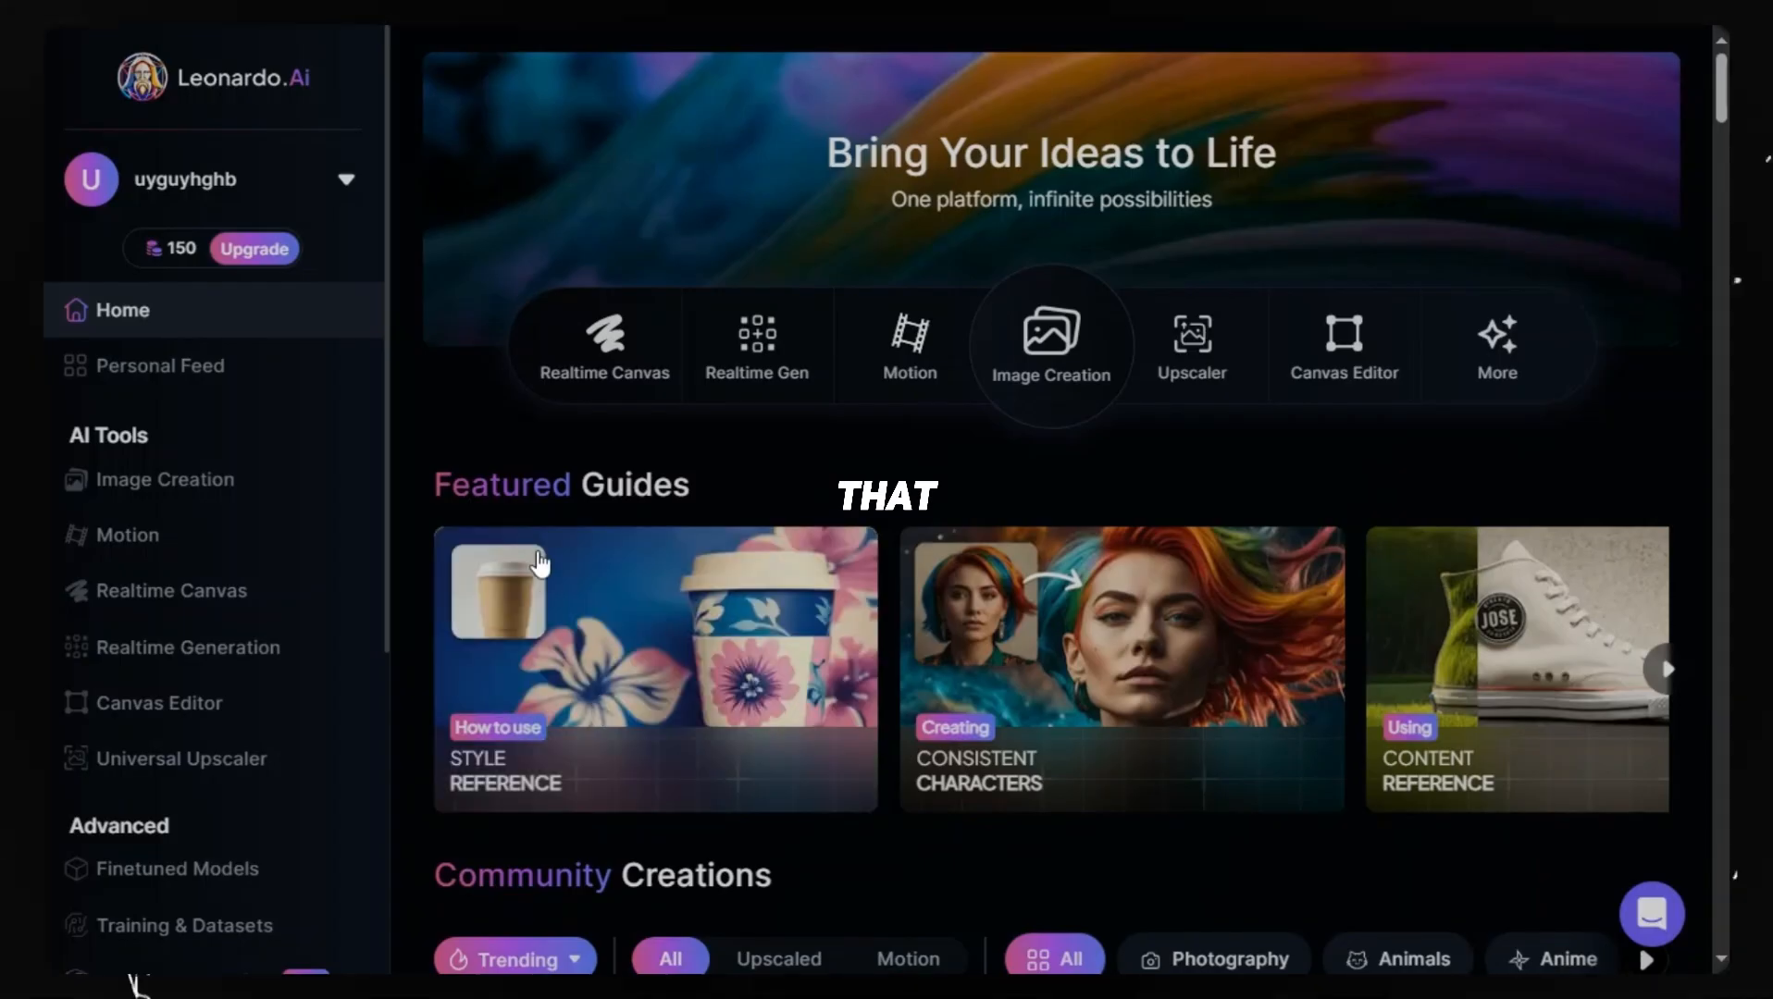
Switch to Leonardo.Ai, open Image Creation and turn off Legacy Mode
click(1047, 373)
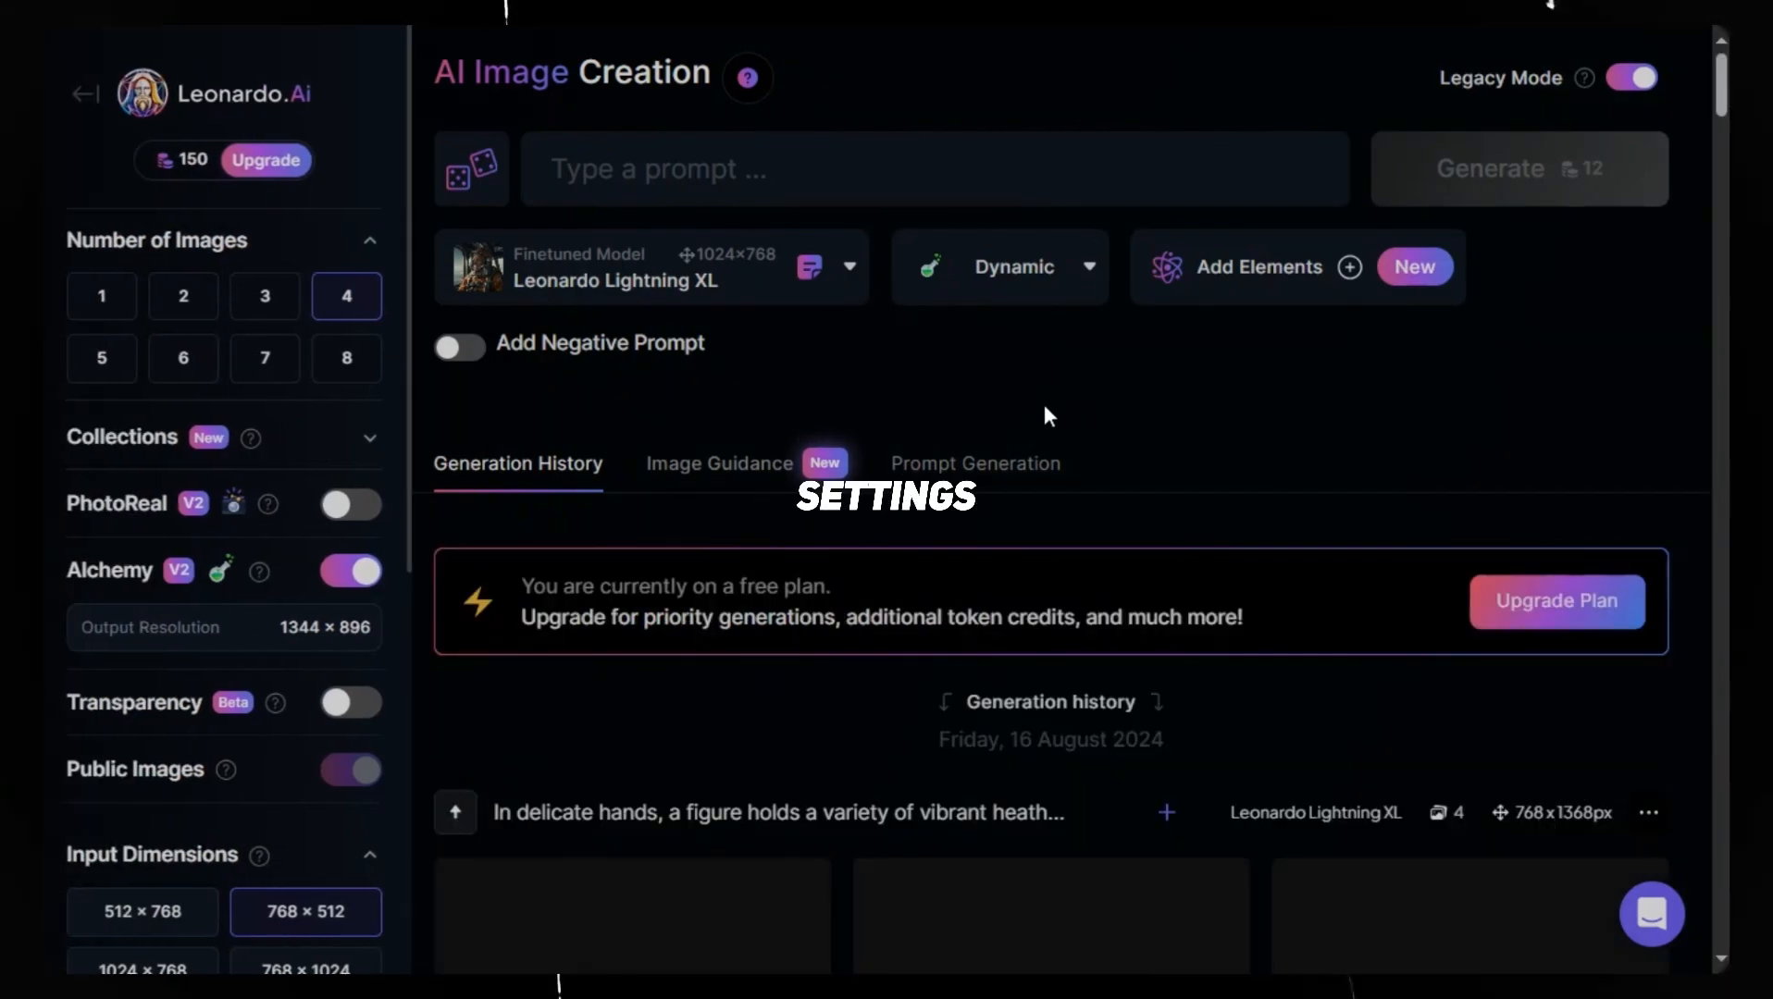
click(1630, 81)
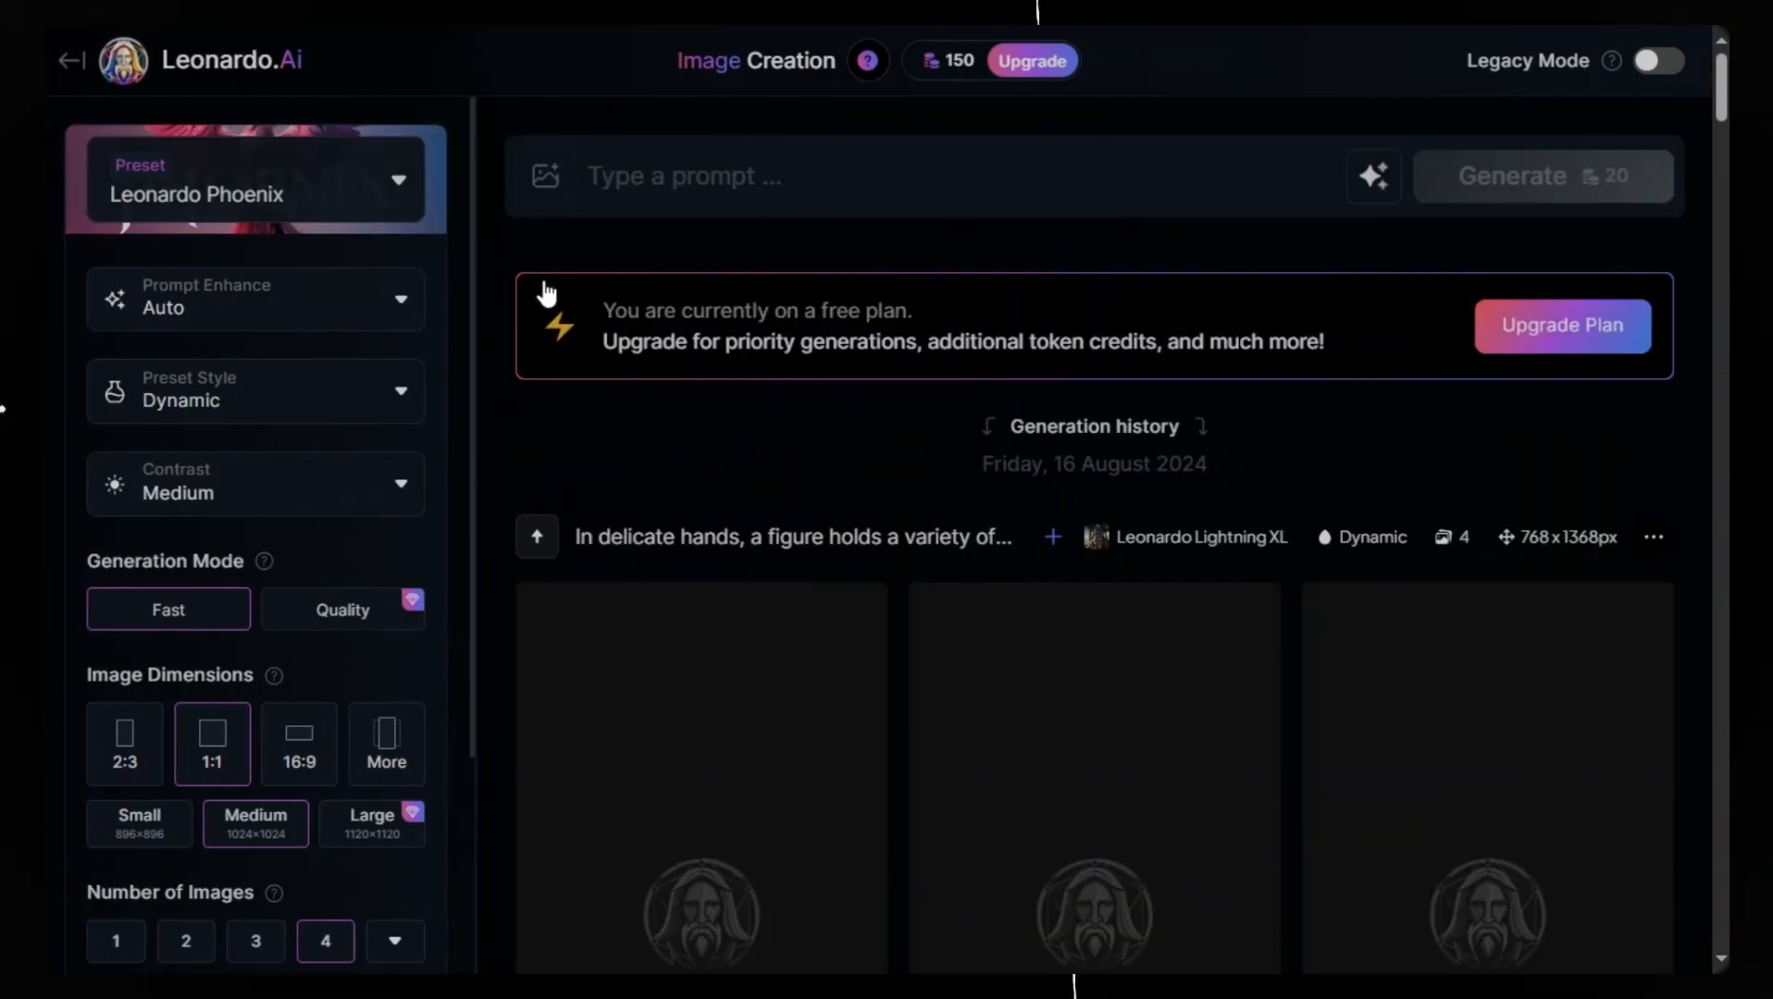
Set the preset to Anime with the Anime General style, and the image dimensions to 16:9 at Medium size
click(393, 195)
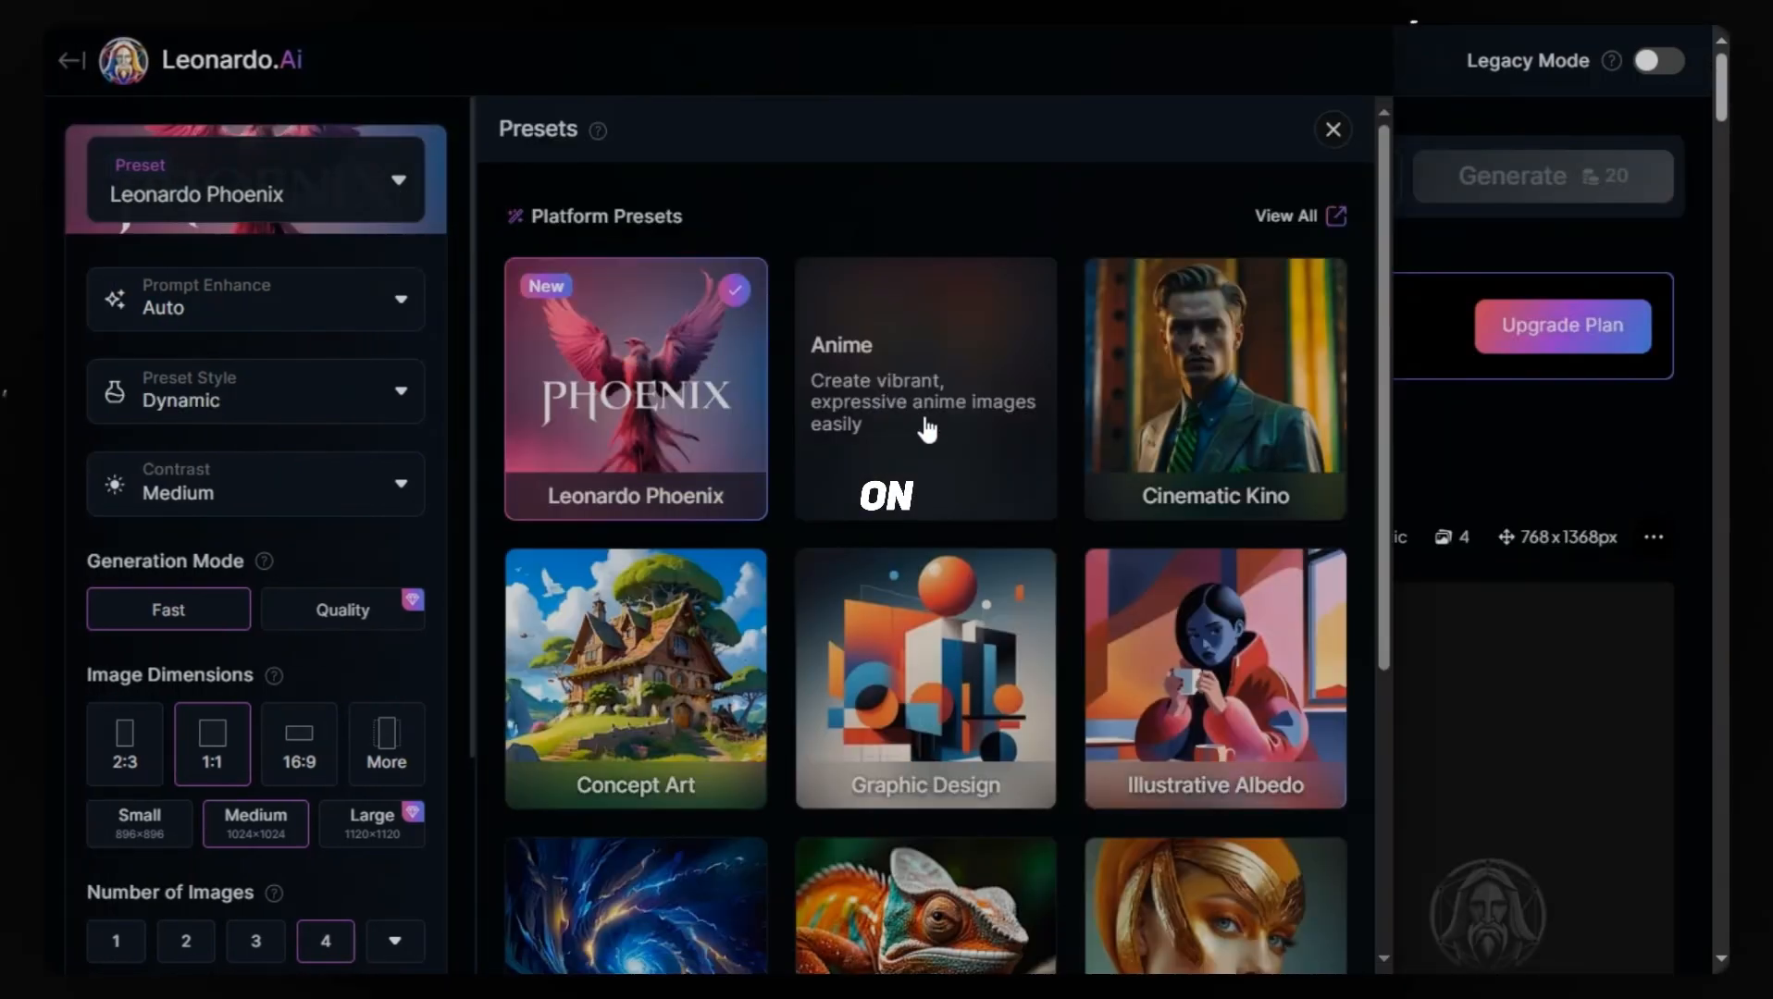
click(925, 426)
click(1332, 130)
click(324, 307)
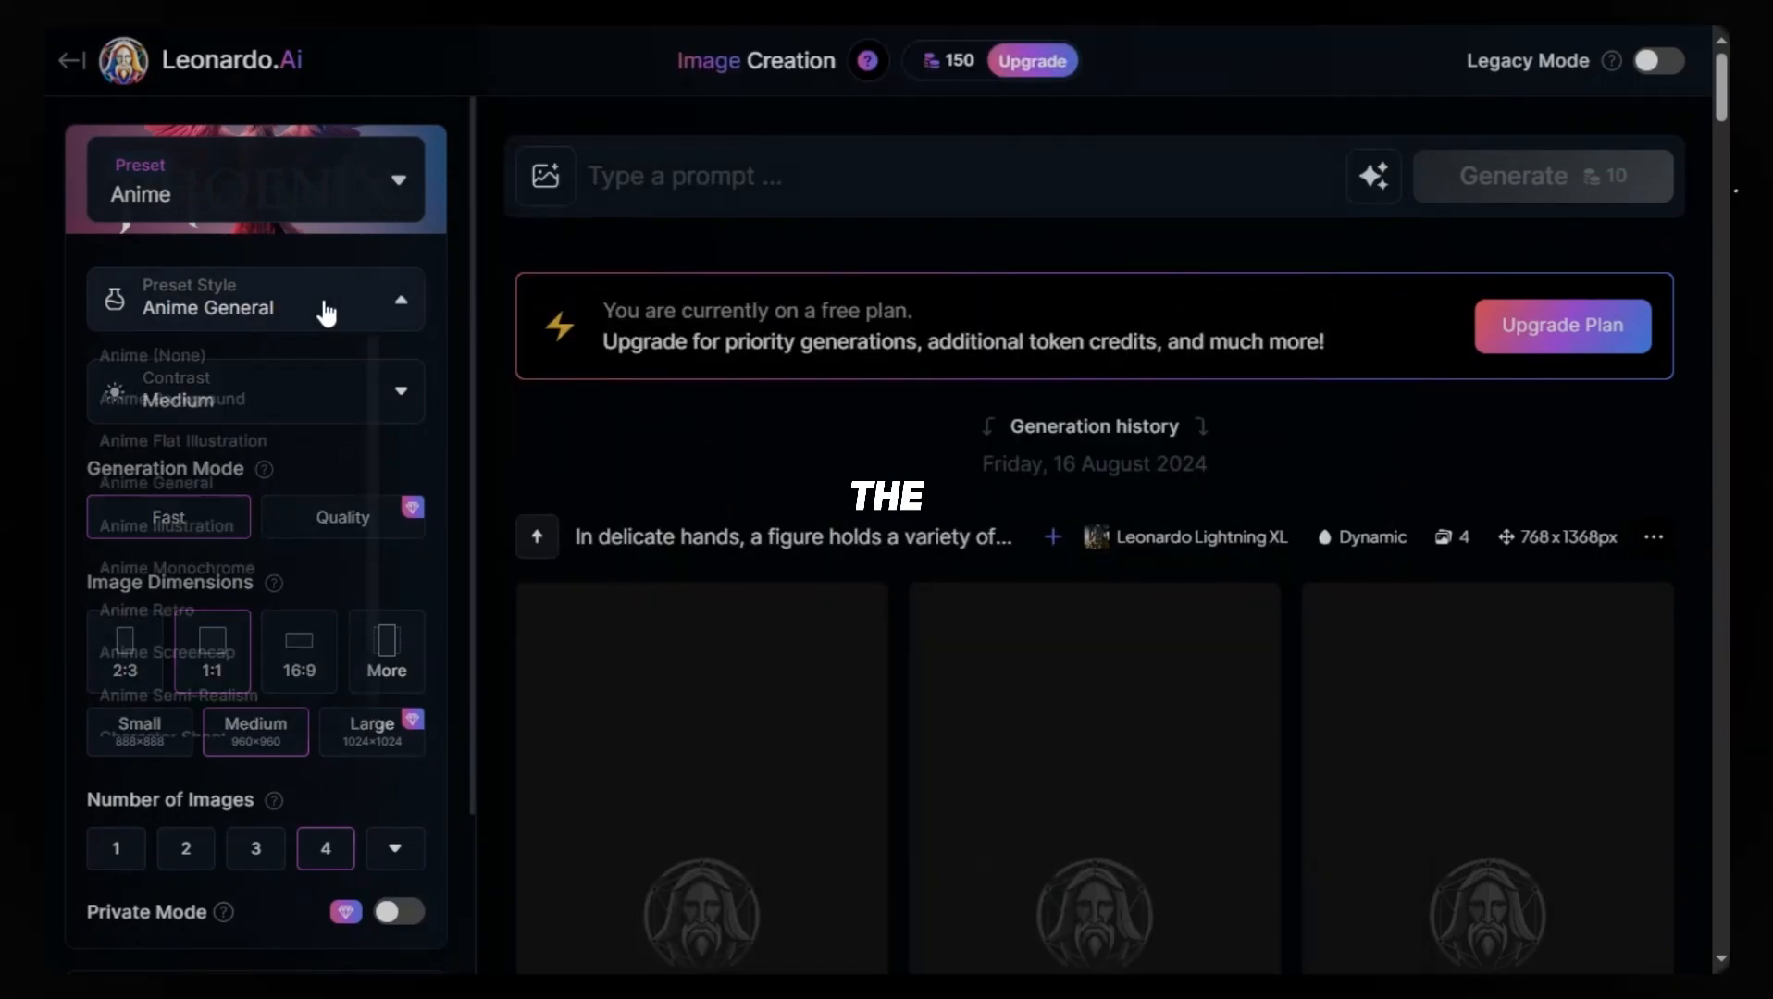
click(193, 515)
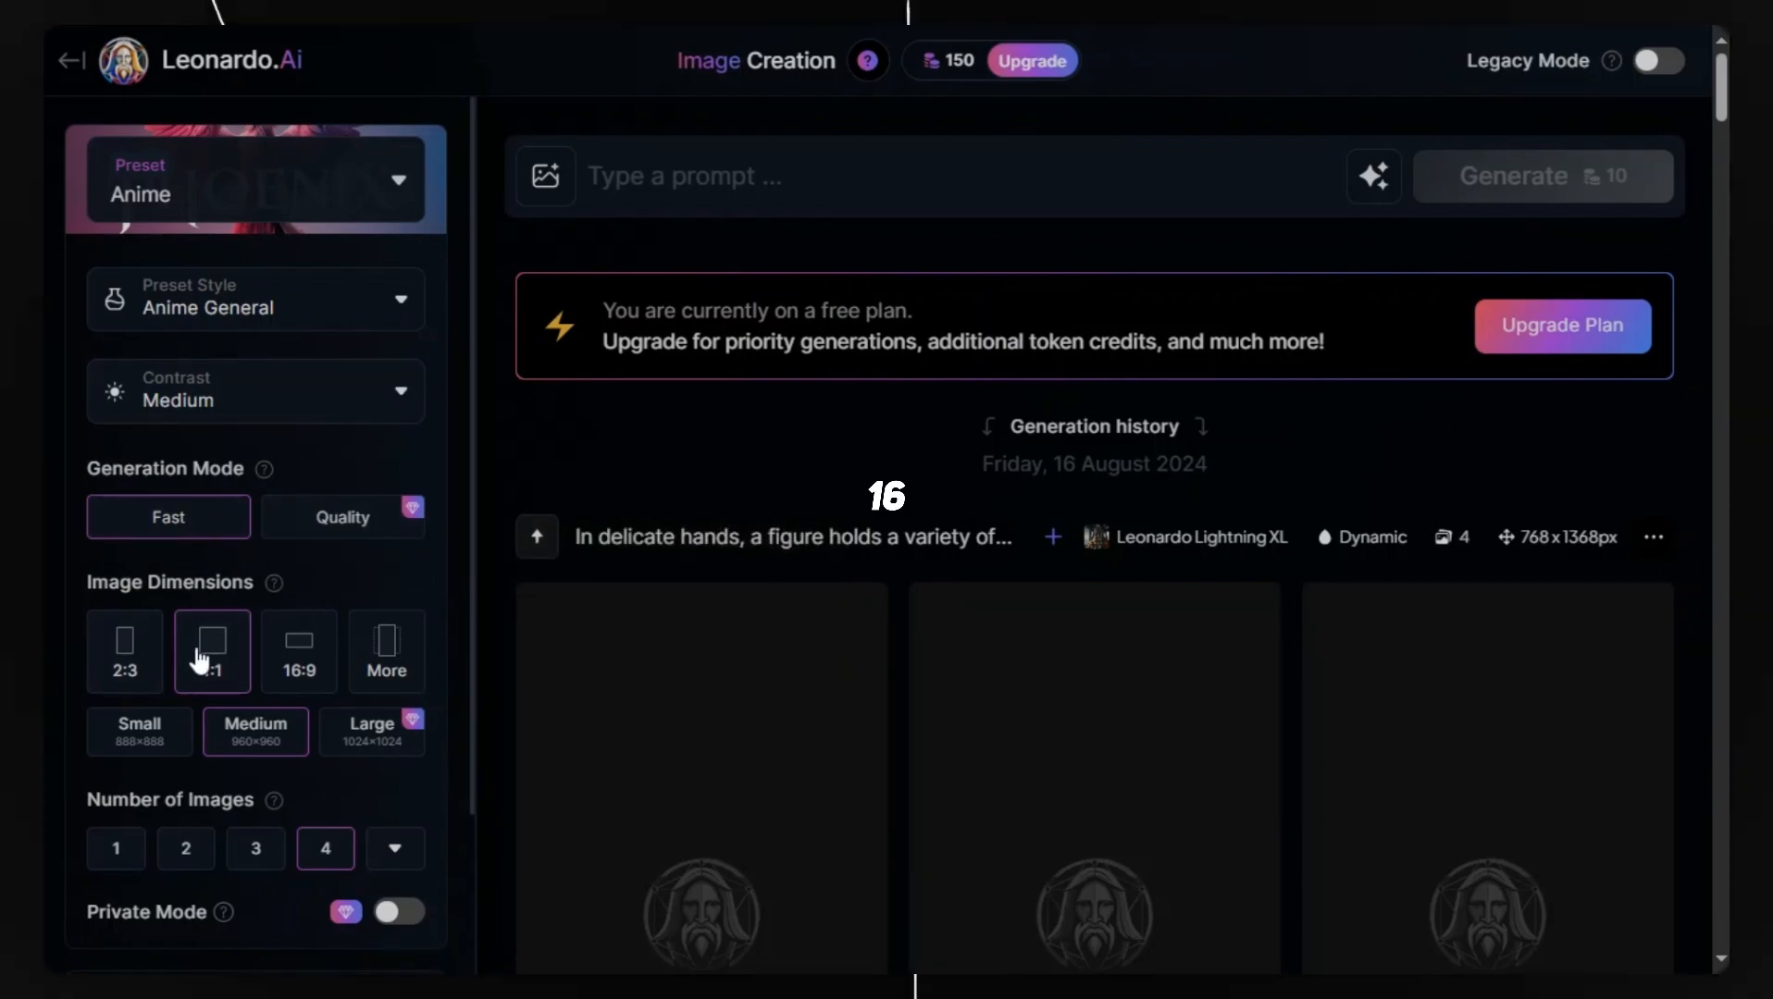
scroll(291, 672, down, 2)
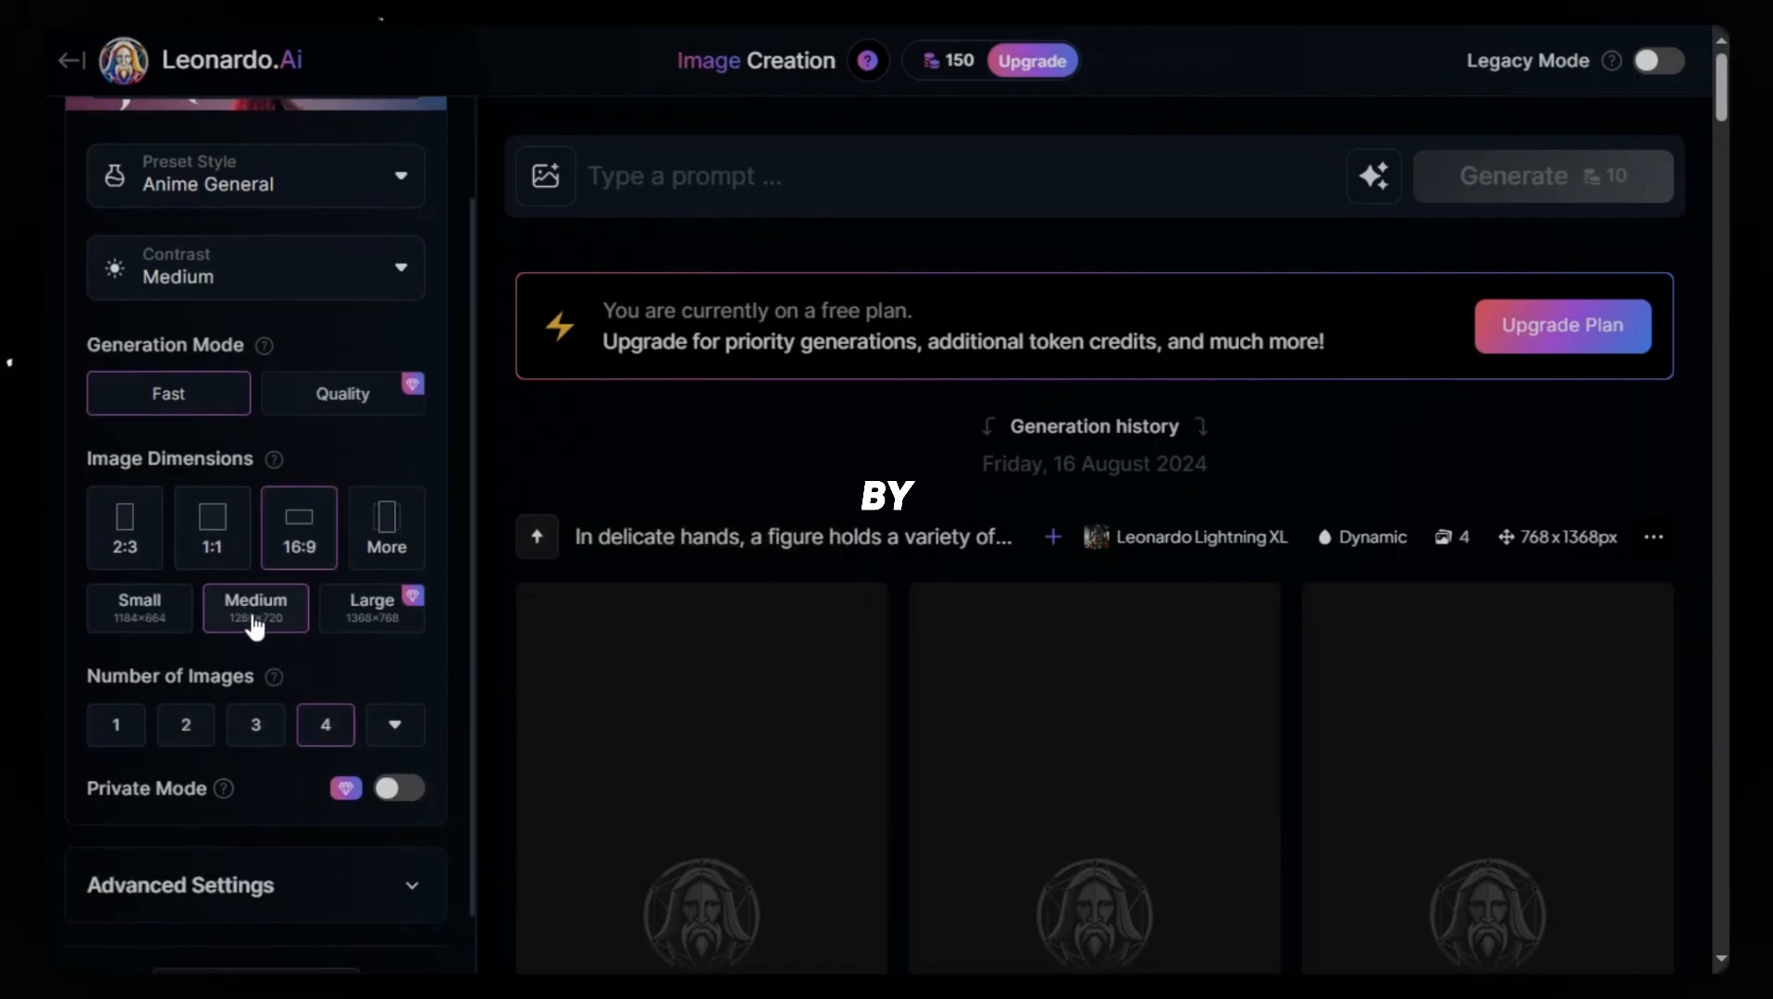
scroll(331, 740, down, 1)
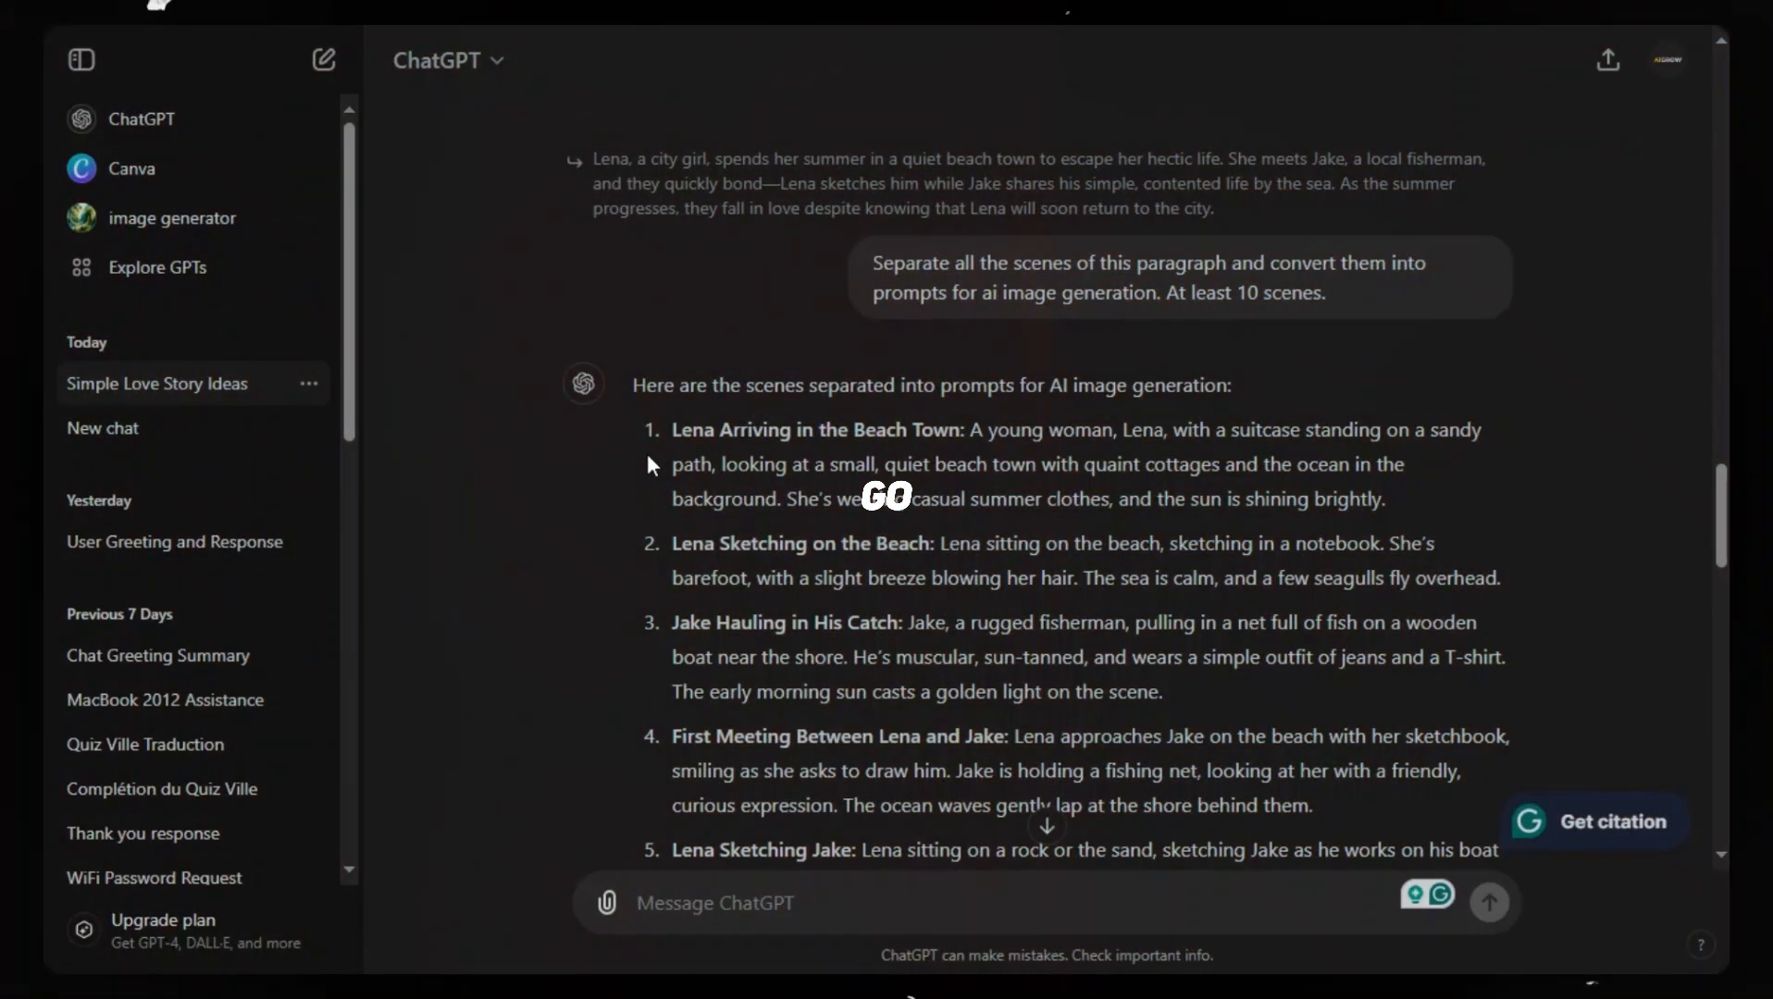
Copy the first scene's prompt about the woman with a suitcase from ChatGPT and generate images from it in Leonardo.Ai
scroll(742, 393, up, 5)
scroll(905, 296, down, 8)
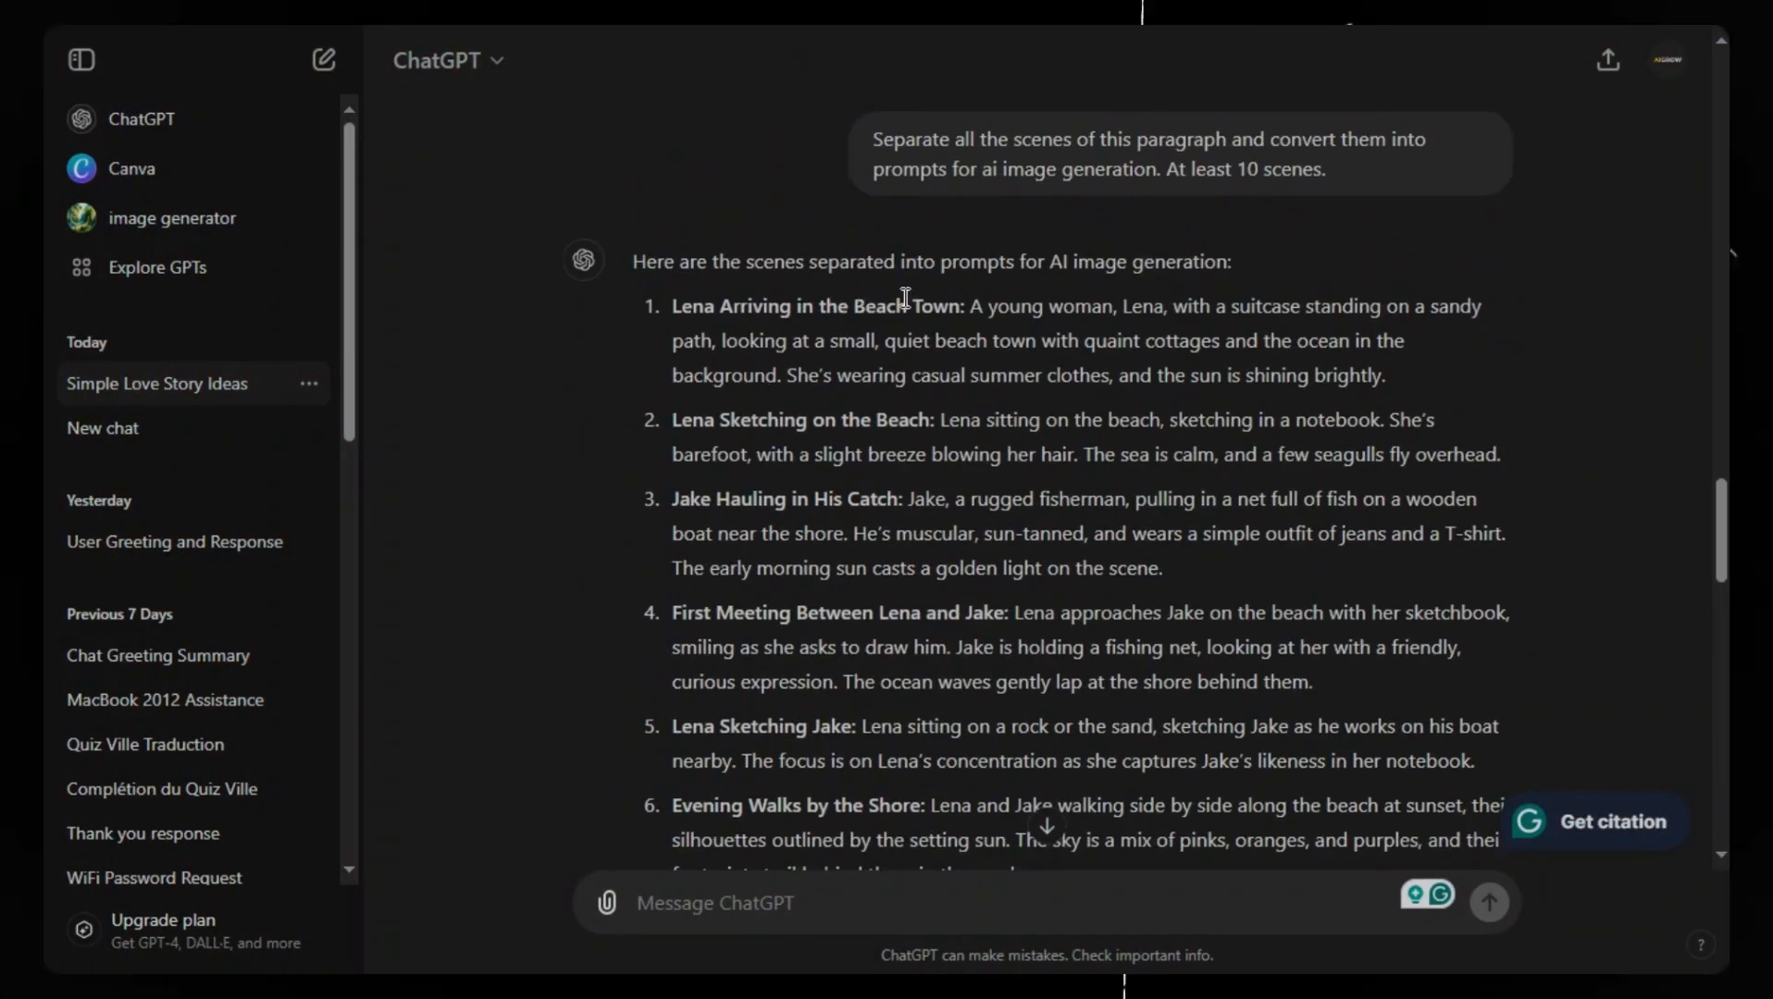
drag(970, 306, 1359, 378)
key(ctrl+c)
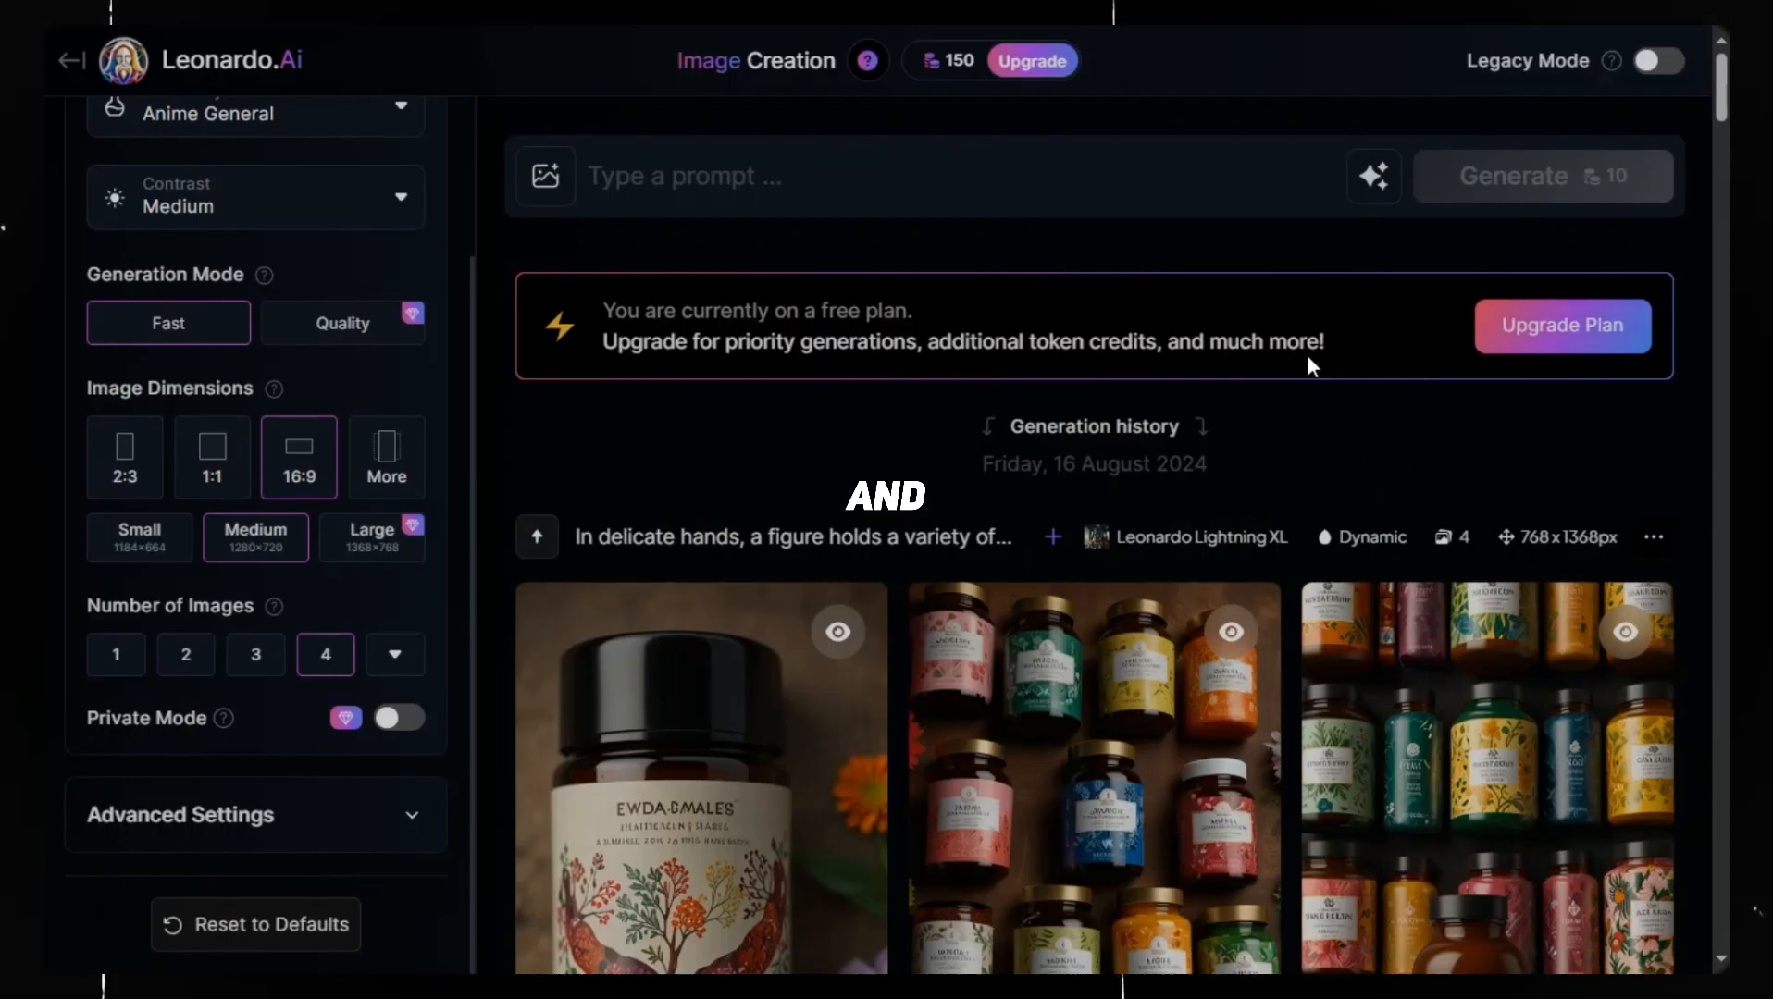
click(835, 195)
key(ctrl+v)
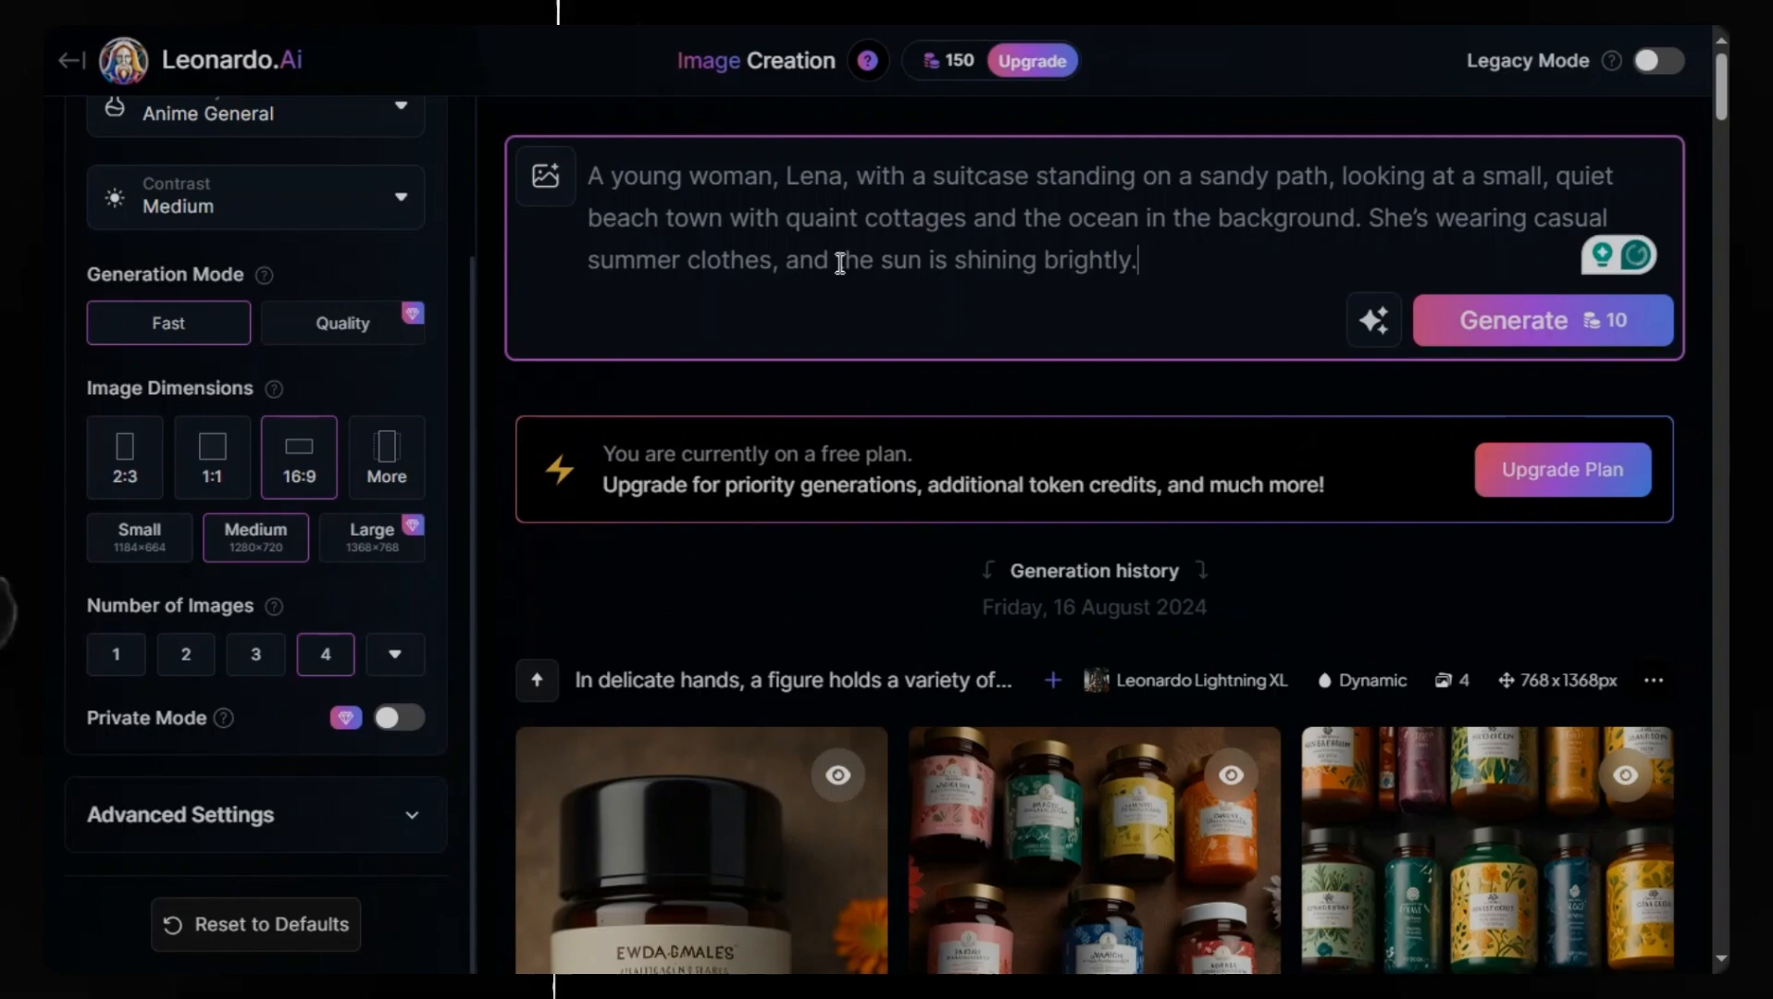
click(1529, 337)
scroll(1708, 325, down, 4)
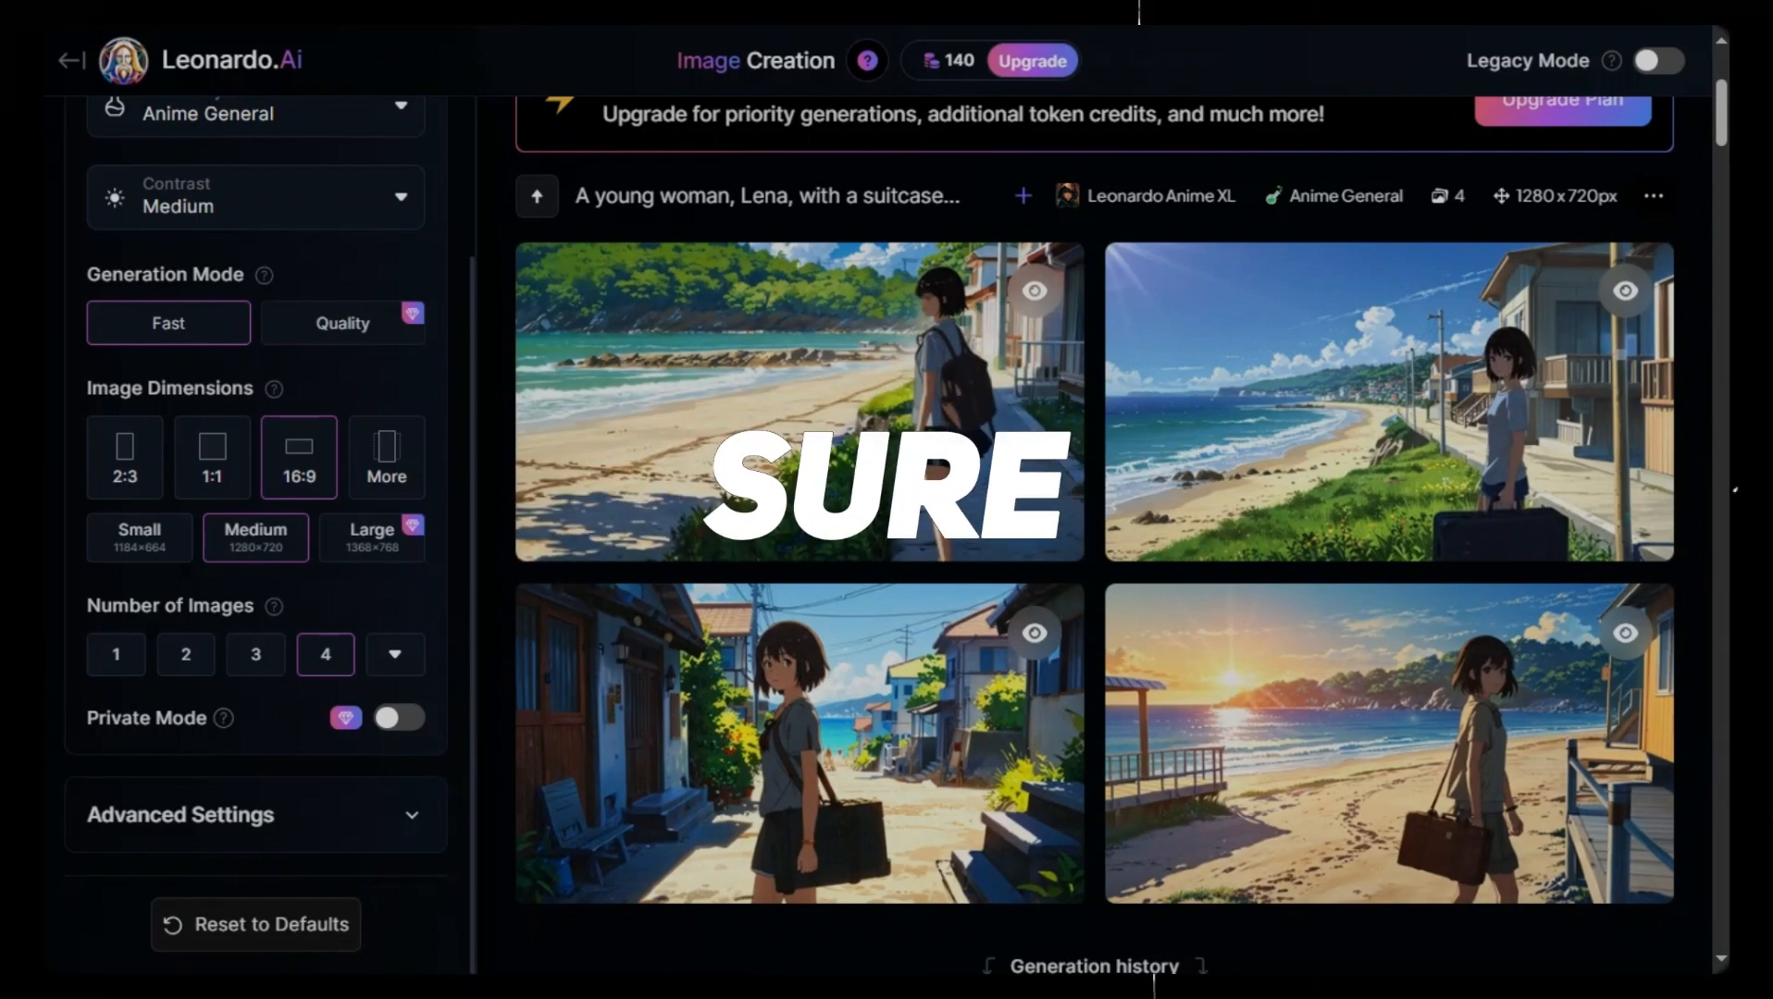
click(1652, 199)
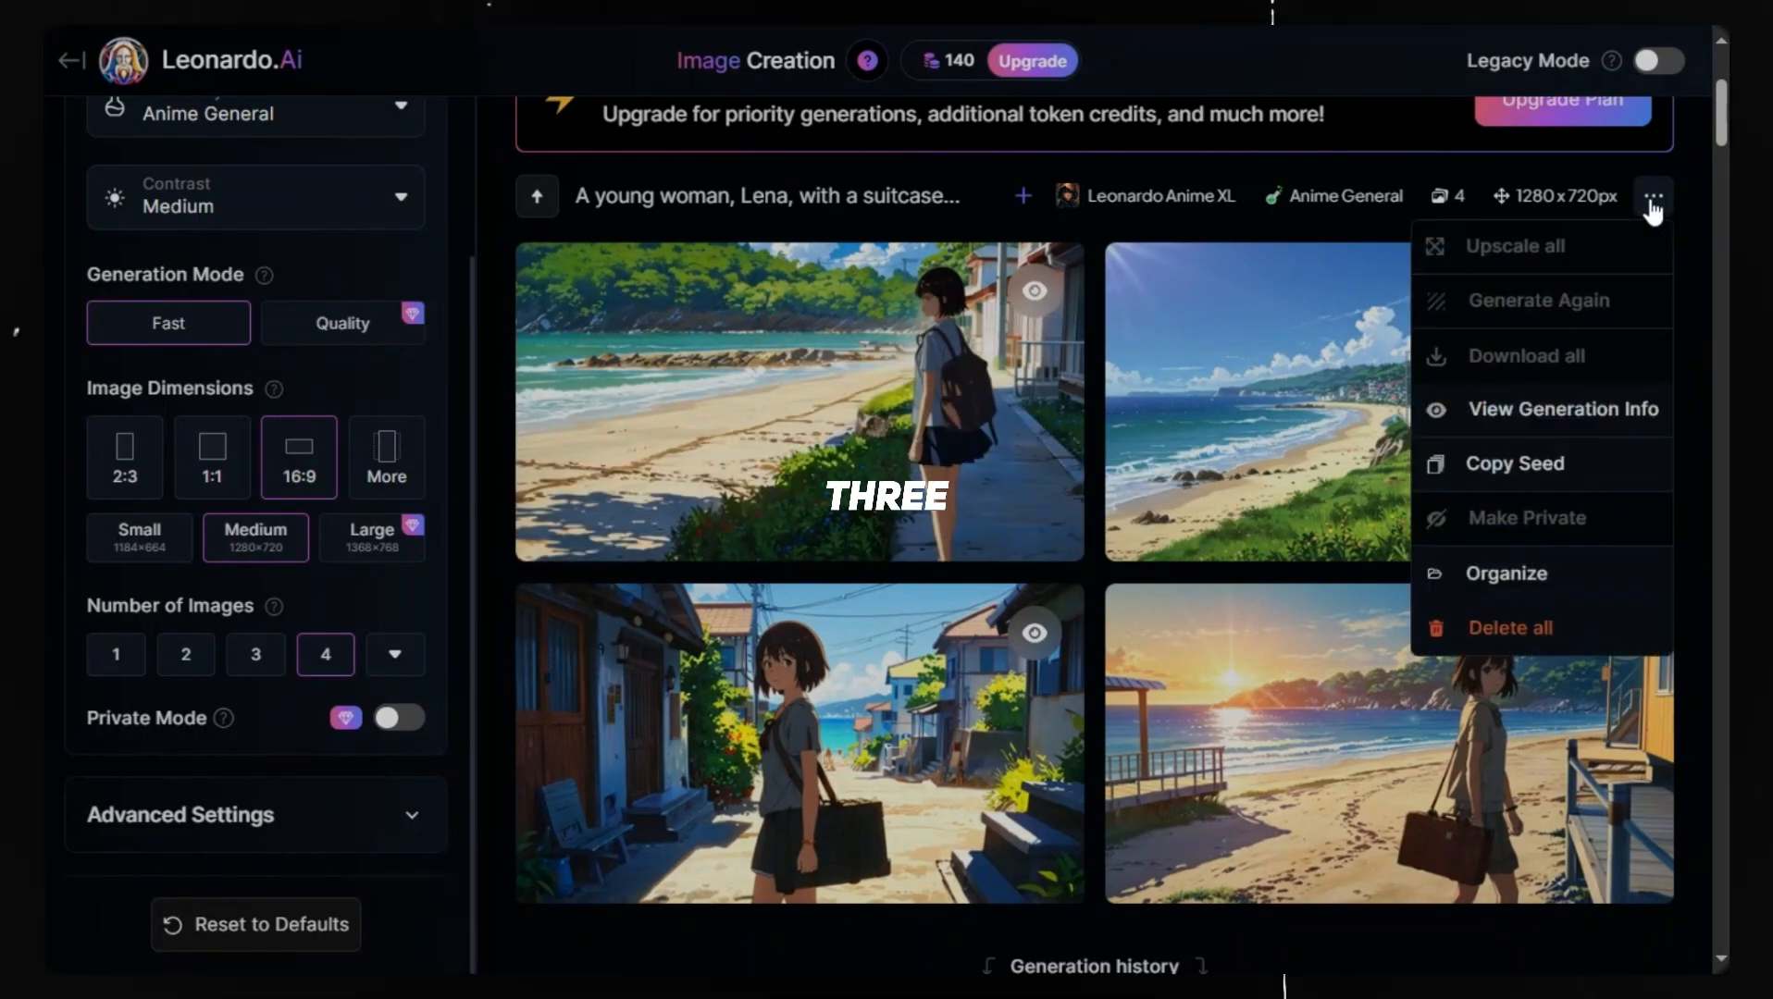
click(1499, 465)
click(360, 818)
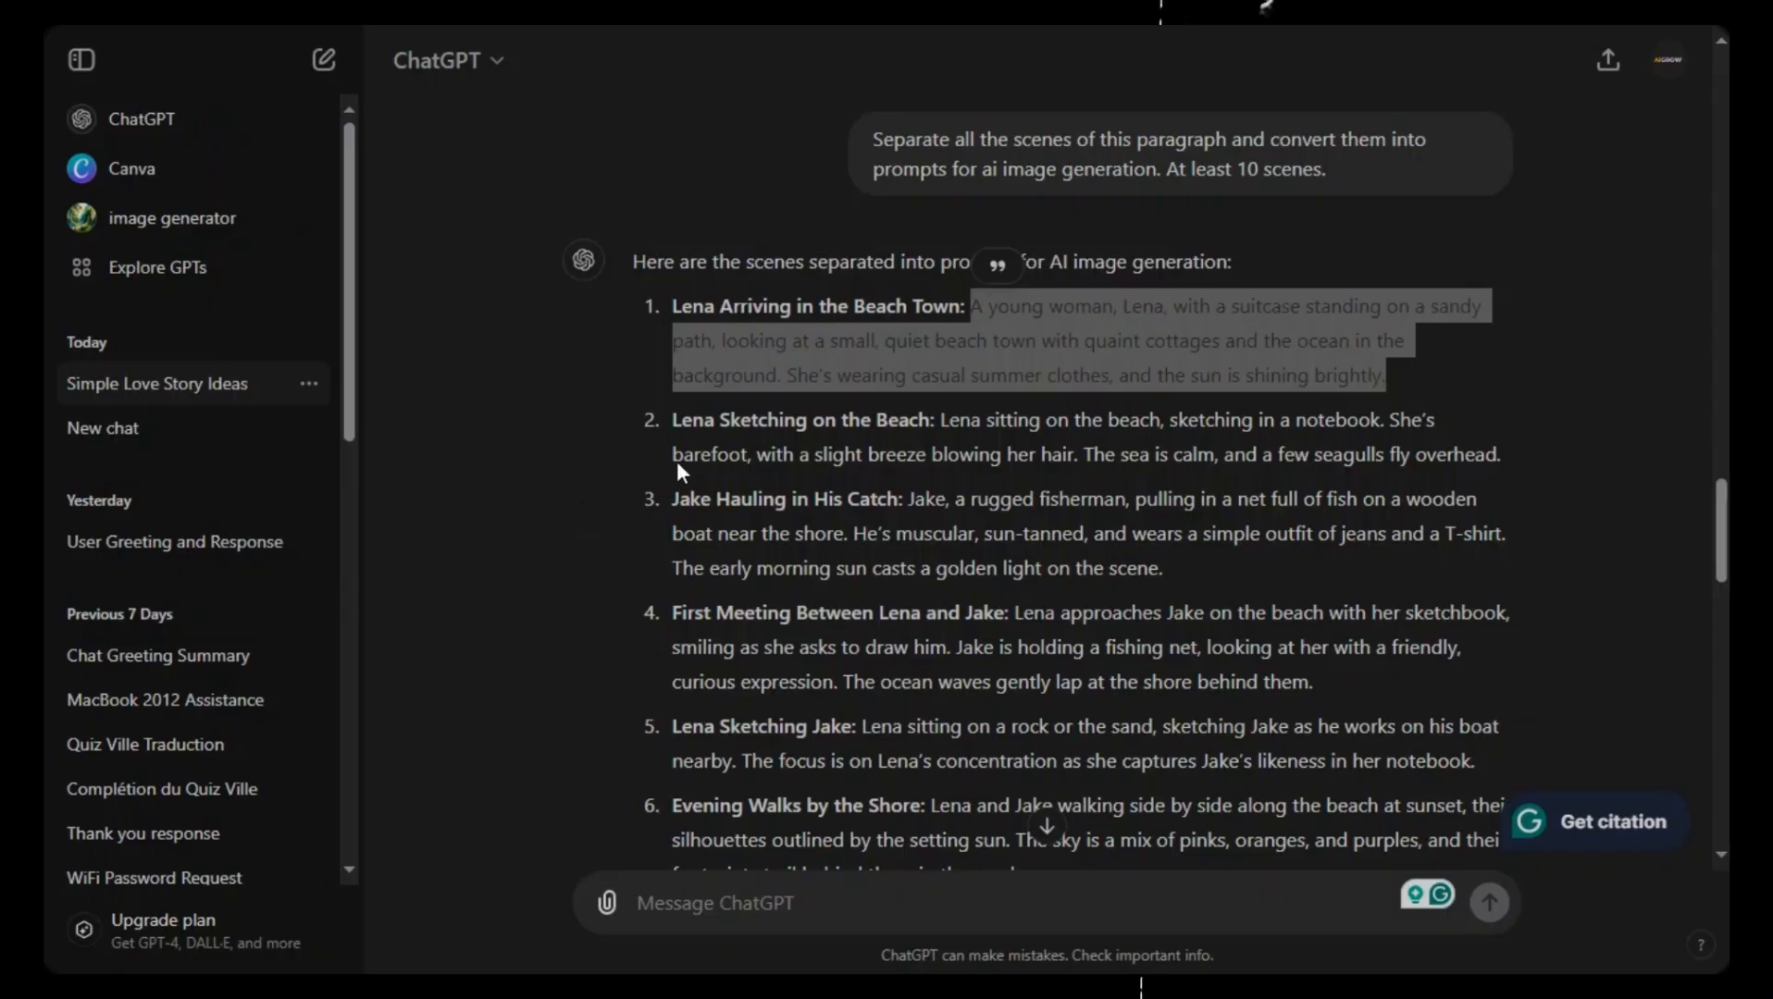
Replace the prompt with the second scene from ChatGPT, sketching on the beach, and generate its images in Leonardo.Ai
drag(940, 419, 1413, 449)
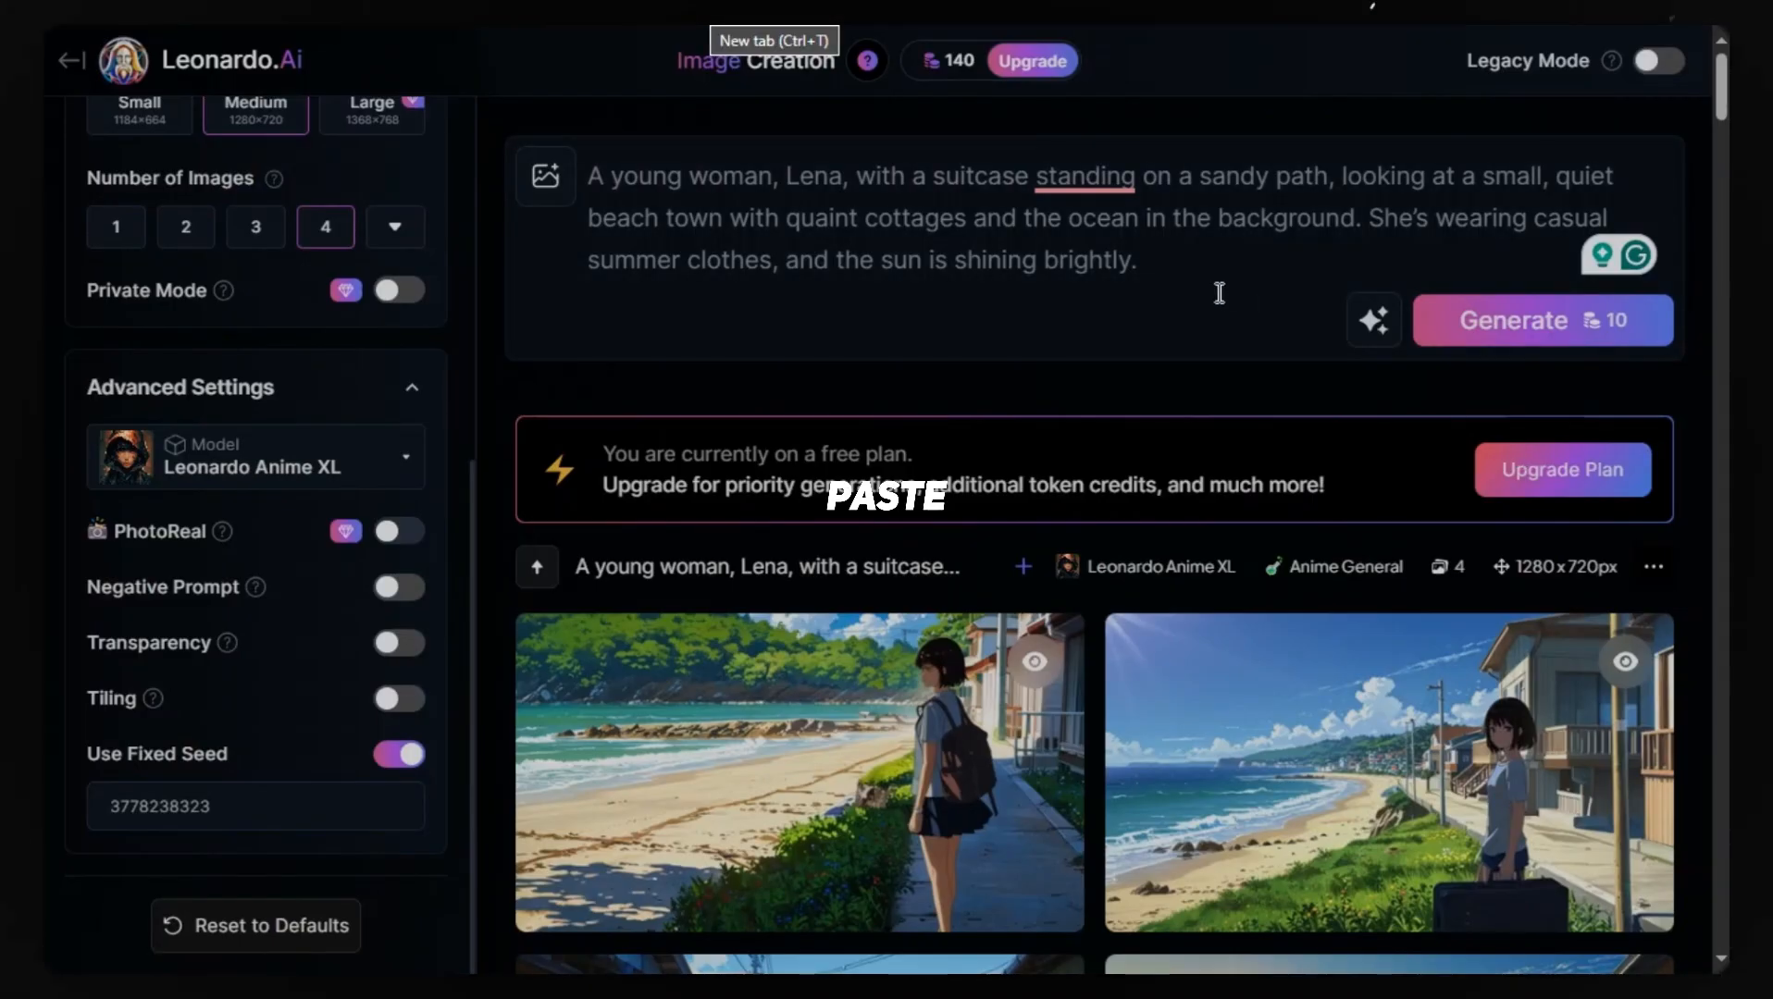
drag(1214, 289, 593, 182)
key(ctrl+v)
click(1539, 278)
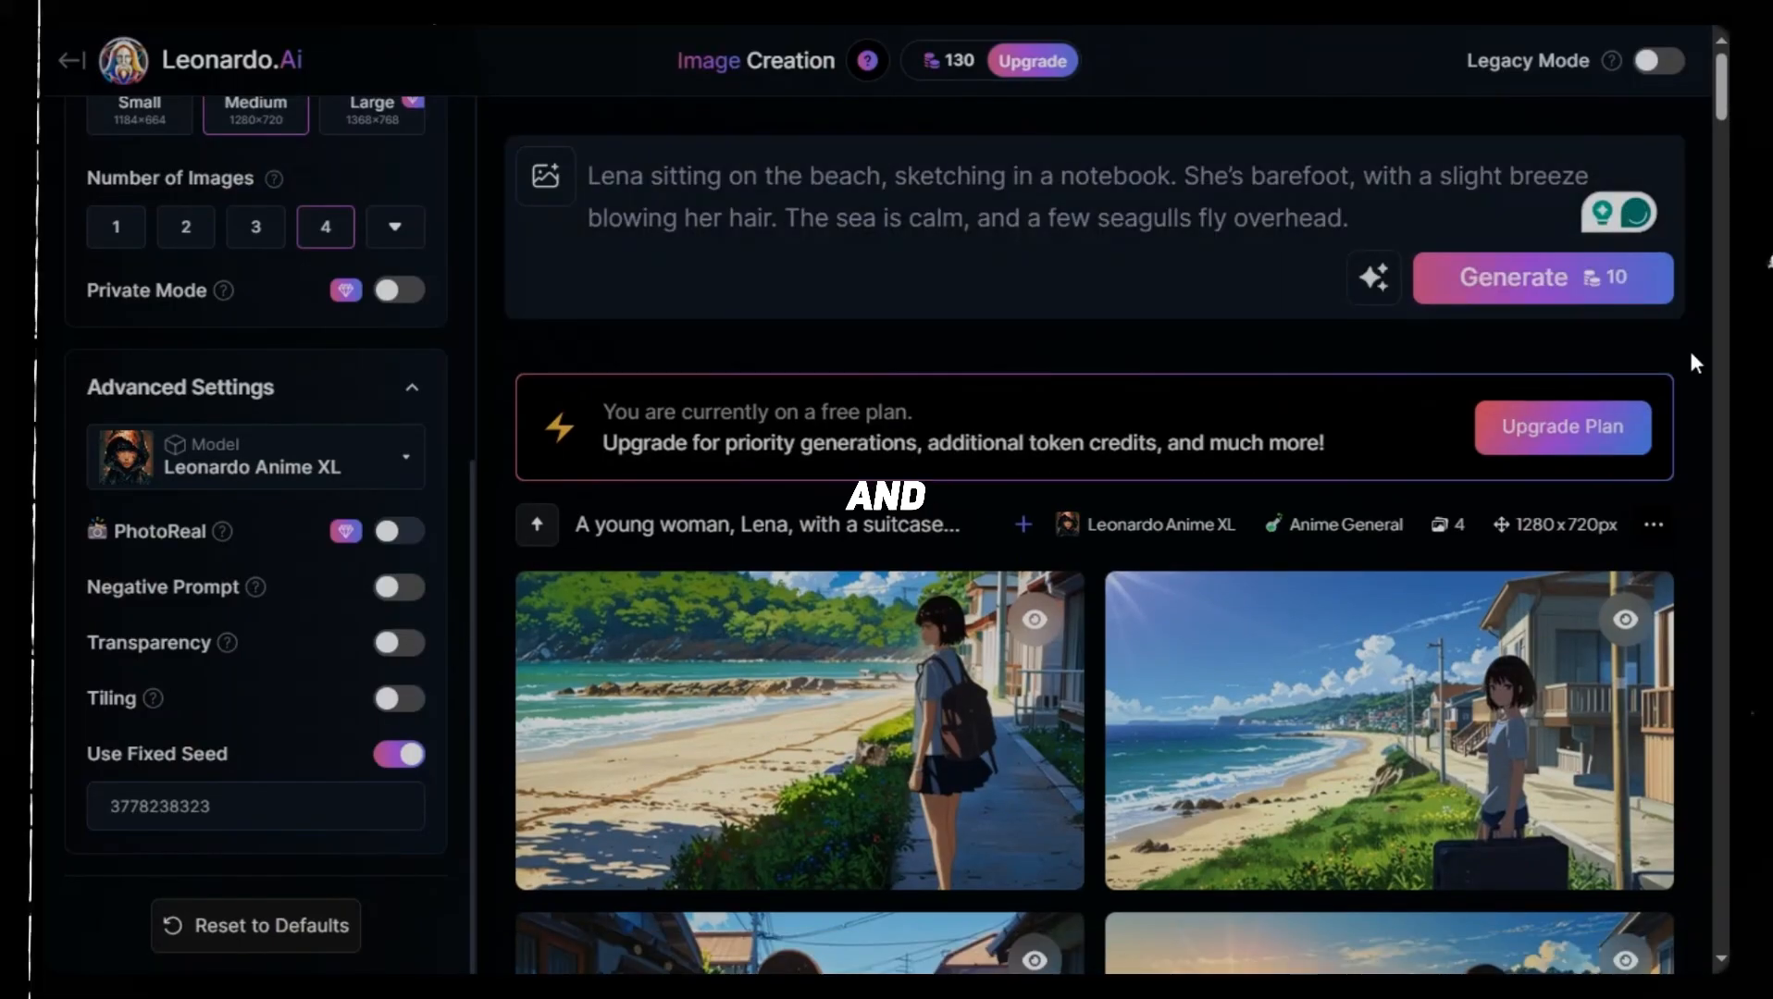
scroll(1694, 362, down, 4)
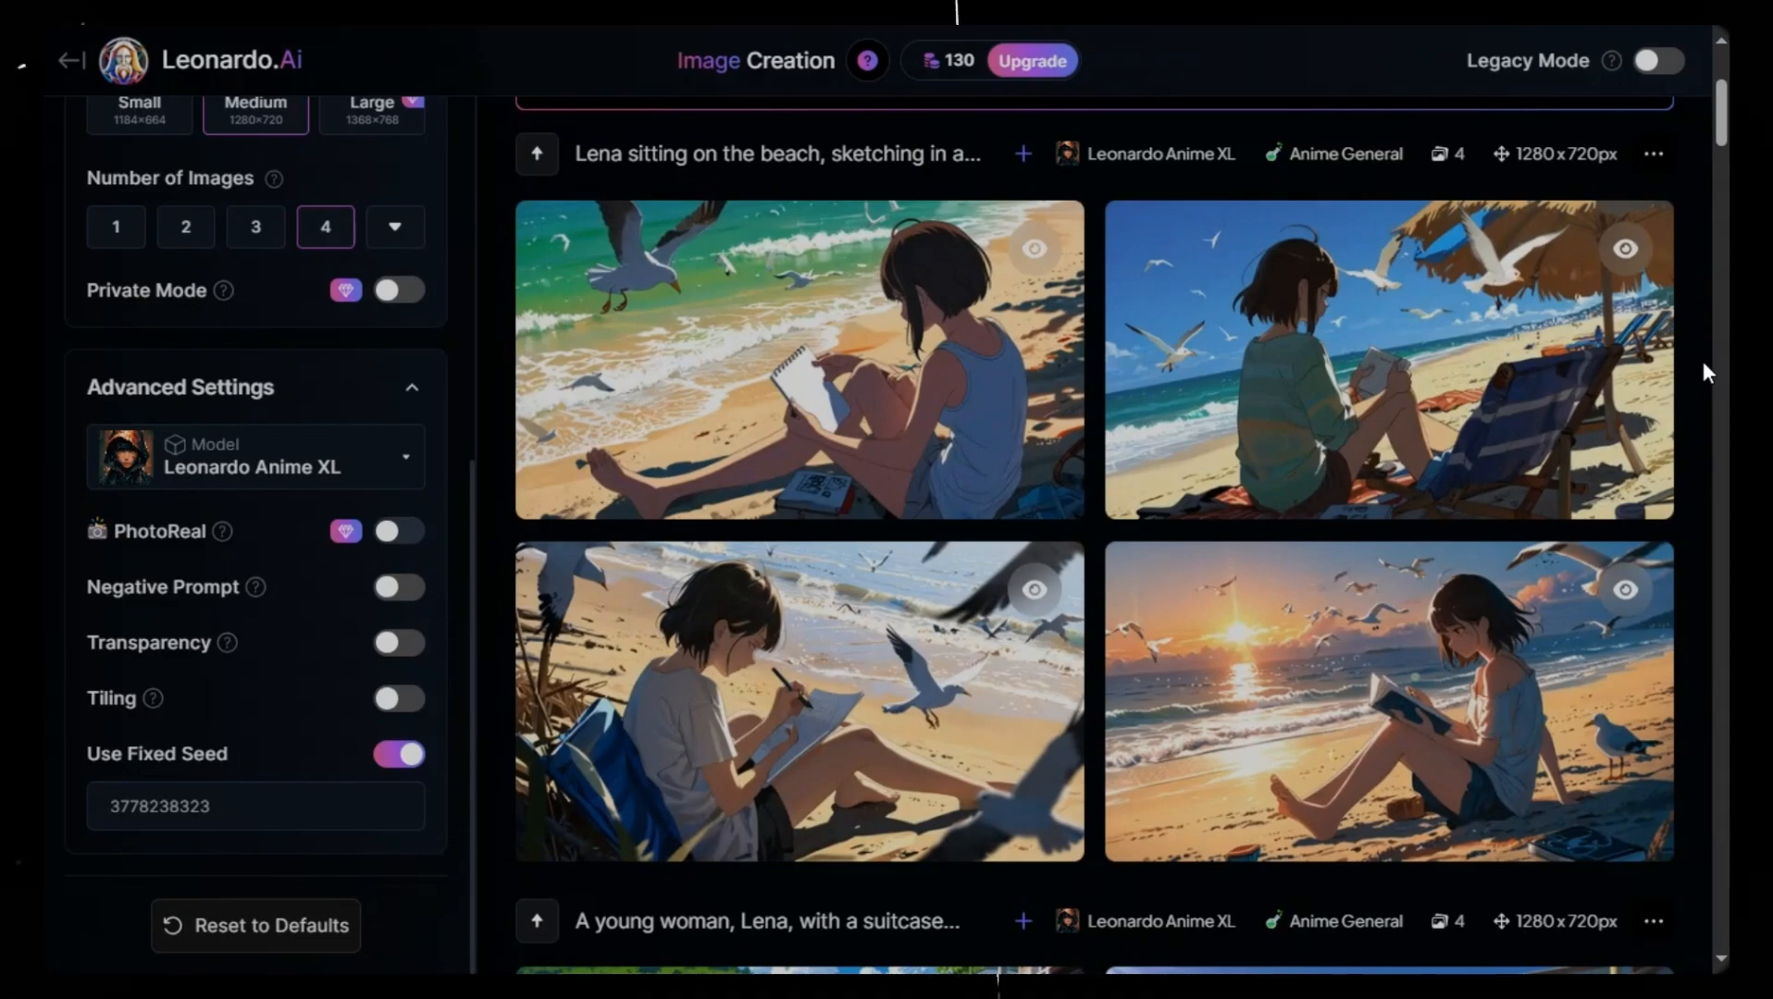
scroll(1707, 372, down, 6)
scroll(1479, 396, up, 4)
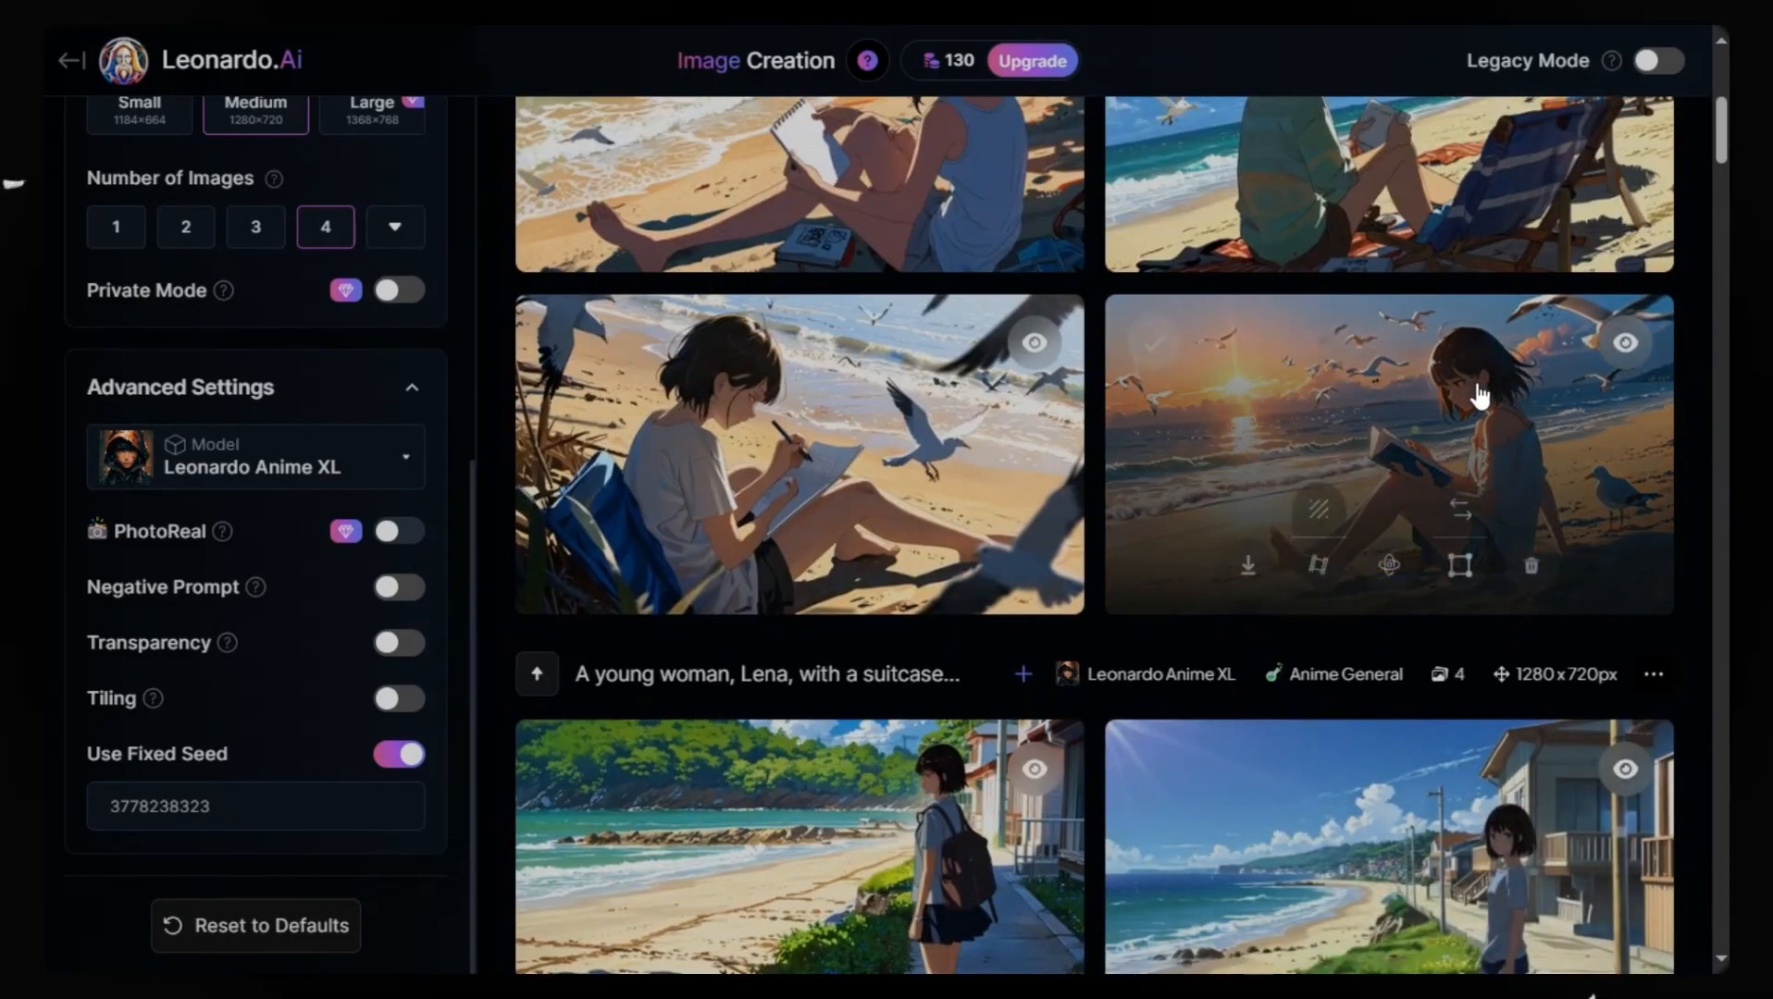
scroll(1478, 396, down, 2)
Generate images from the third and fourth scene prompts, the fisherman pulling in his net and the first meeting on the beach
scroll(1110, 416, up, 8)
double_click(933, 211)
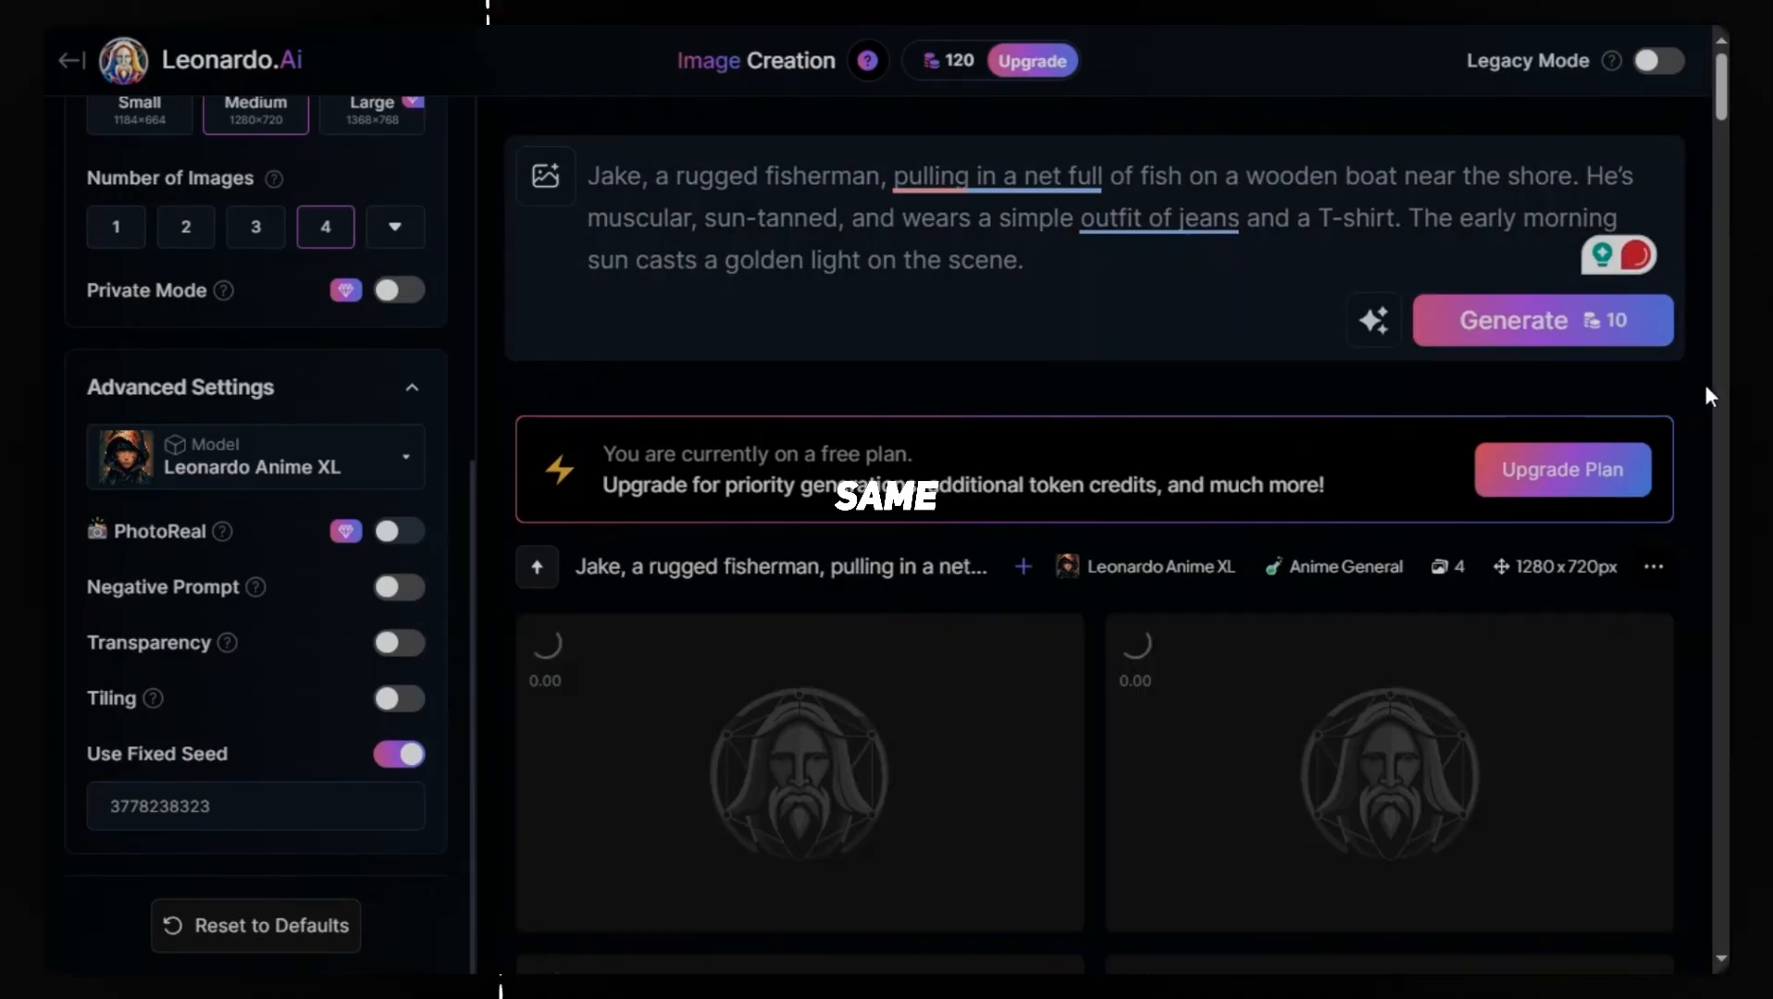
scroll(1709, 395, down, 4)
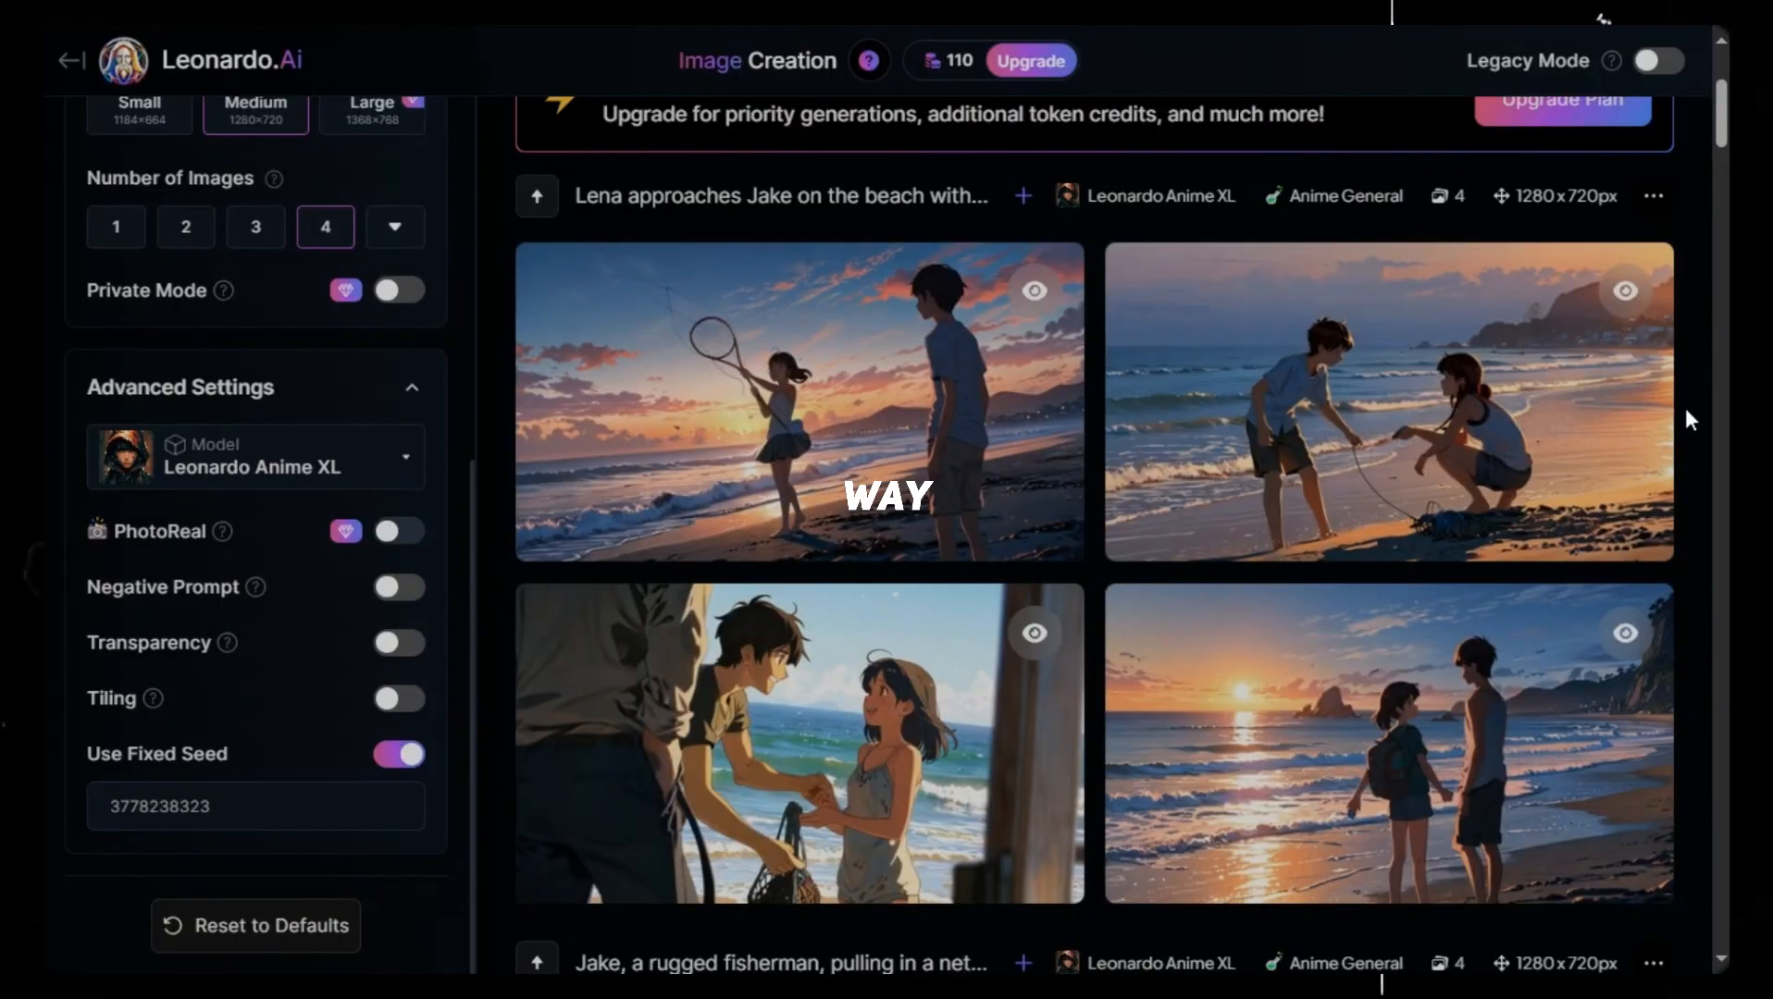
scroll(1690, 421, up, 1)
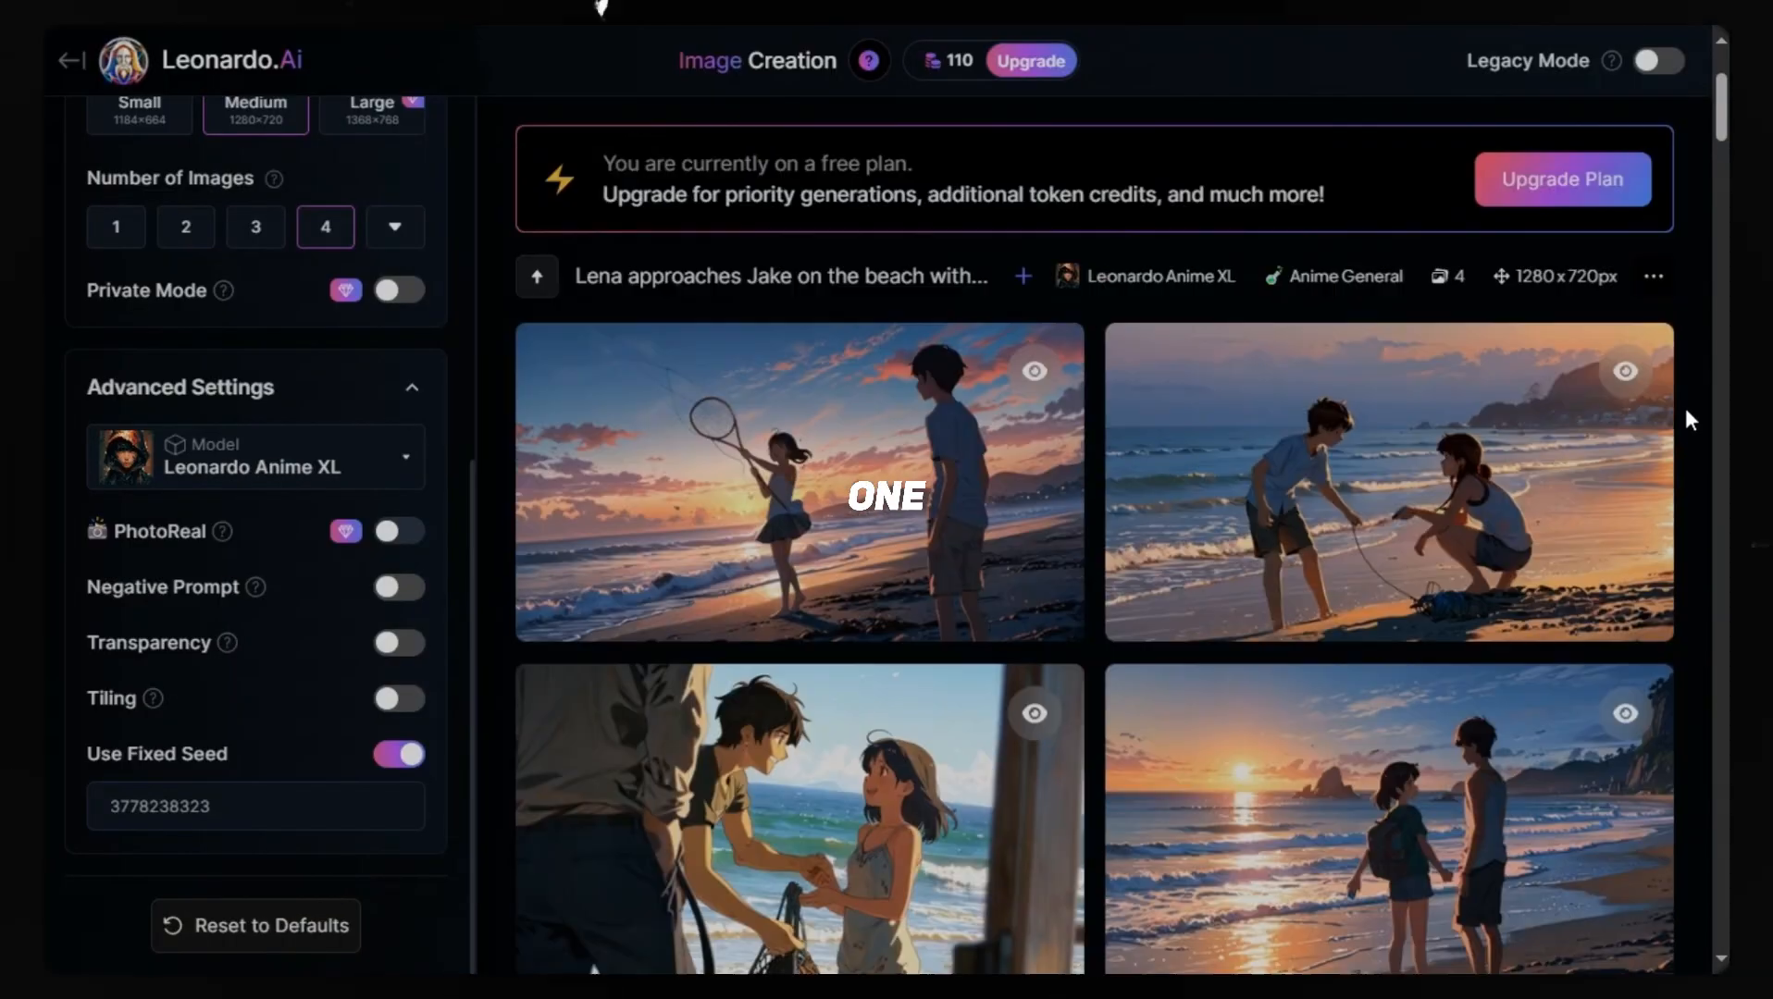
scroll(1683, 404, down, 1)
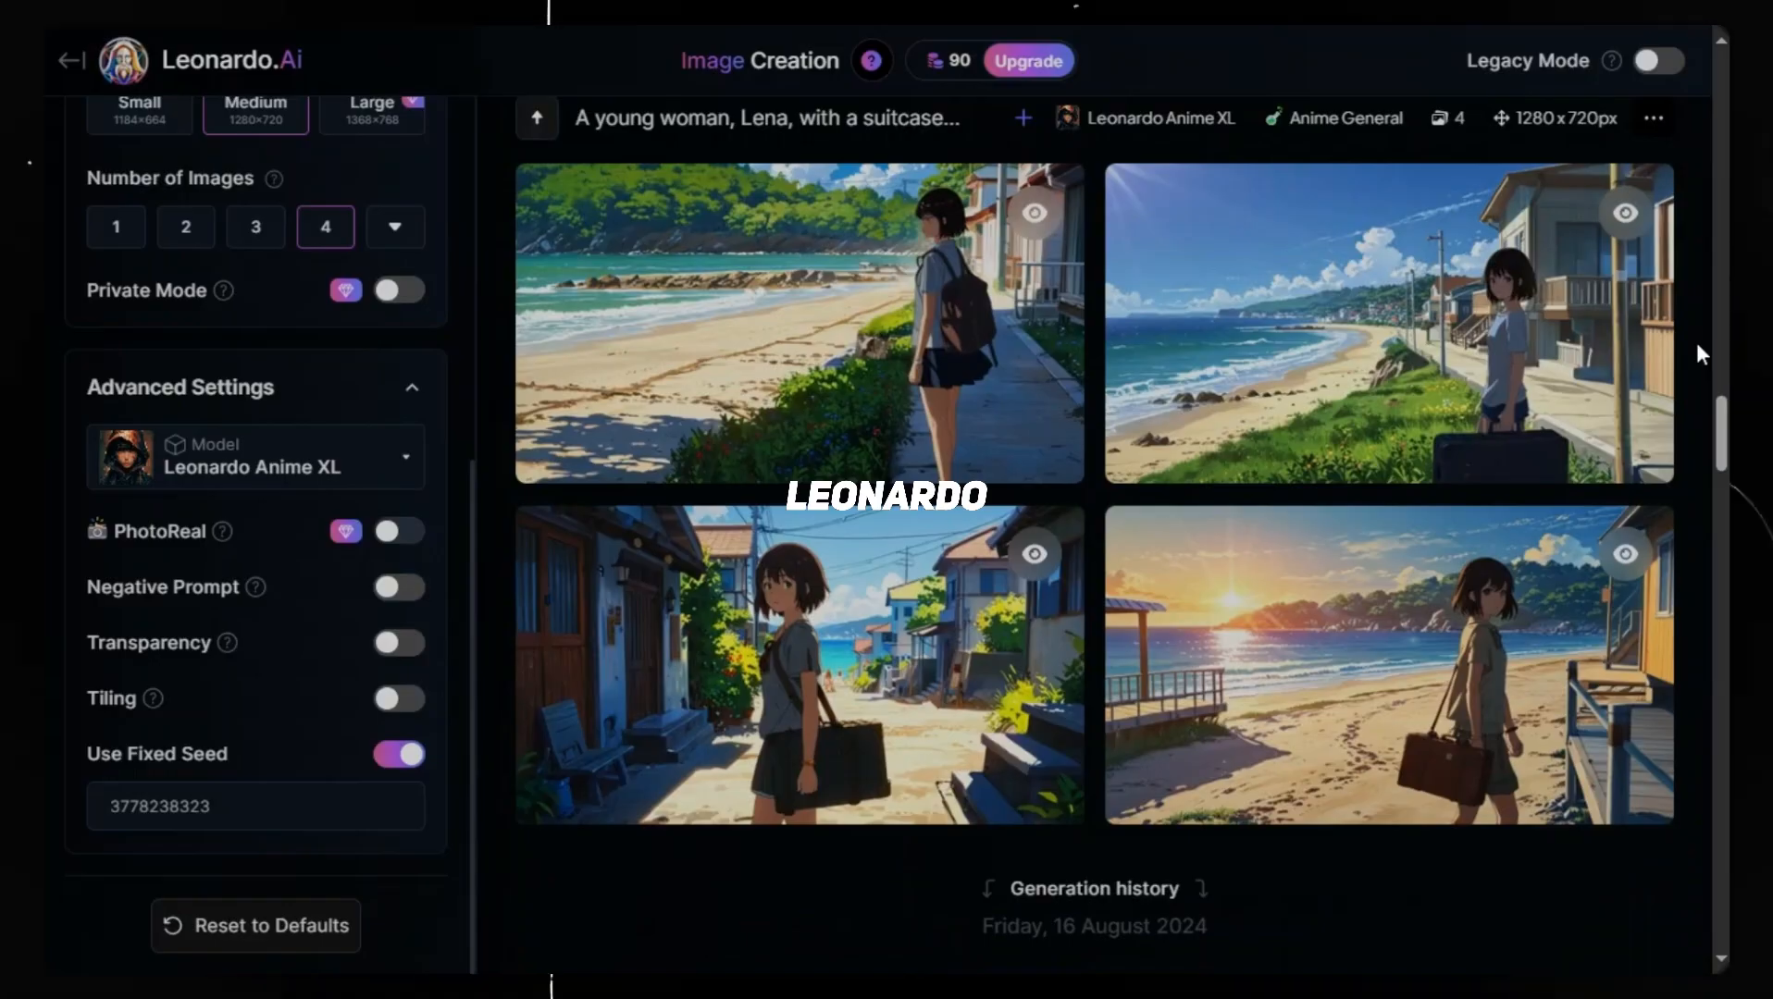
Open the Motion settings for the sunset beach image of the woman with the suitcase and review the options
click(1323, 777)
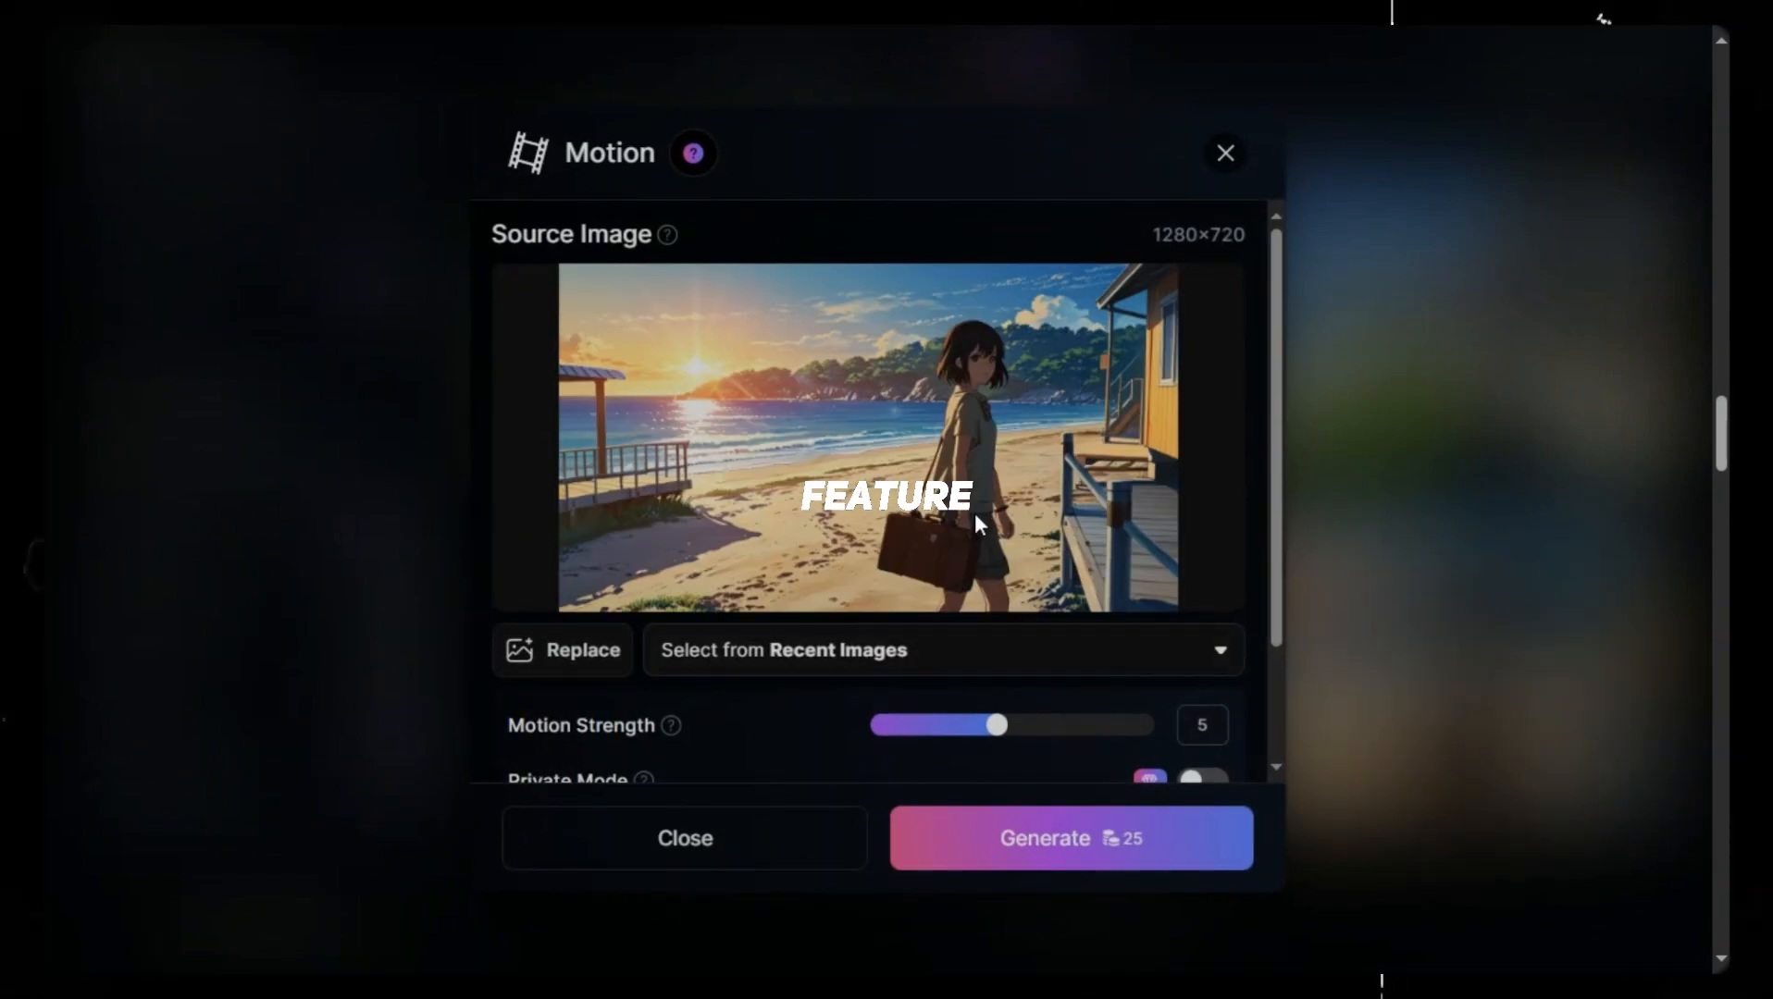
scroll(973, 522, down, 2)
scroll(1041, 629, up, 2)
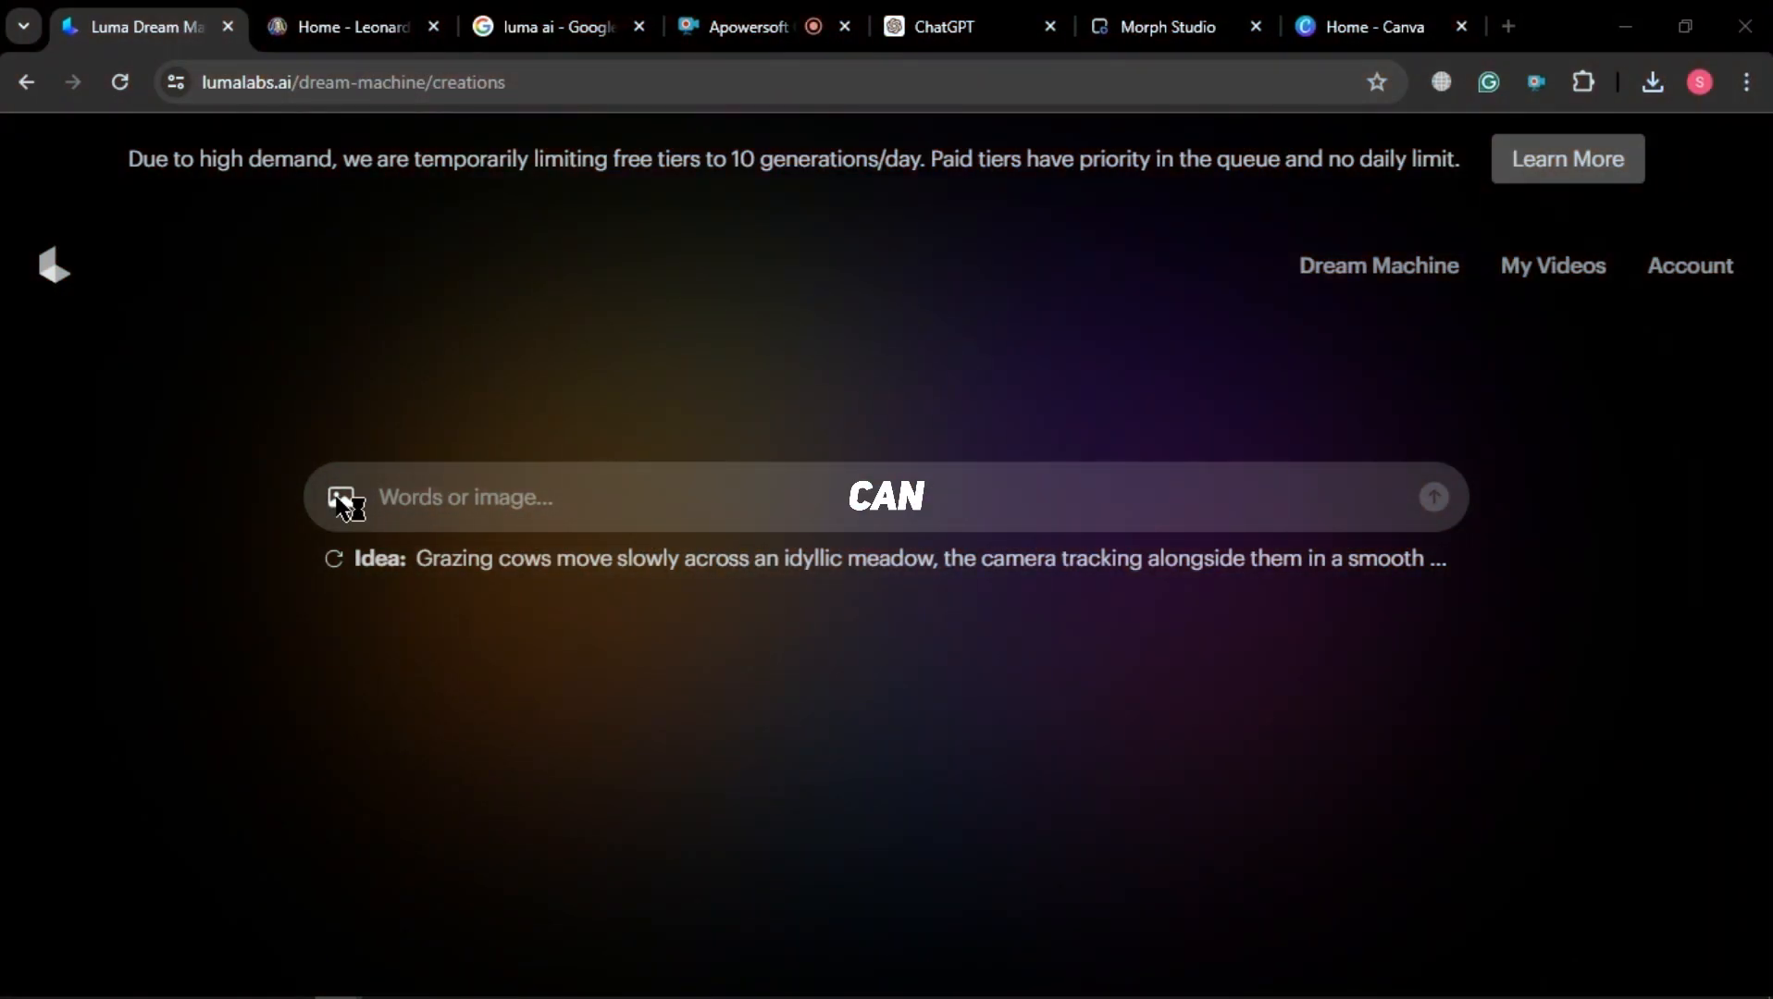
Switch to Luma Dream Machine and start adding an image to the video prompt
click(342, 504)
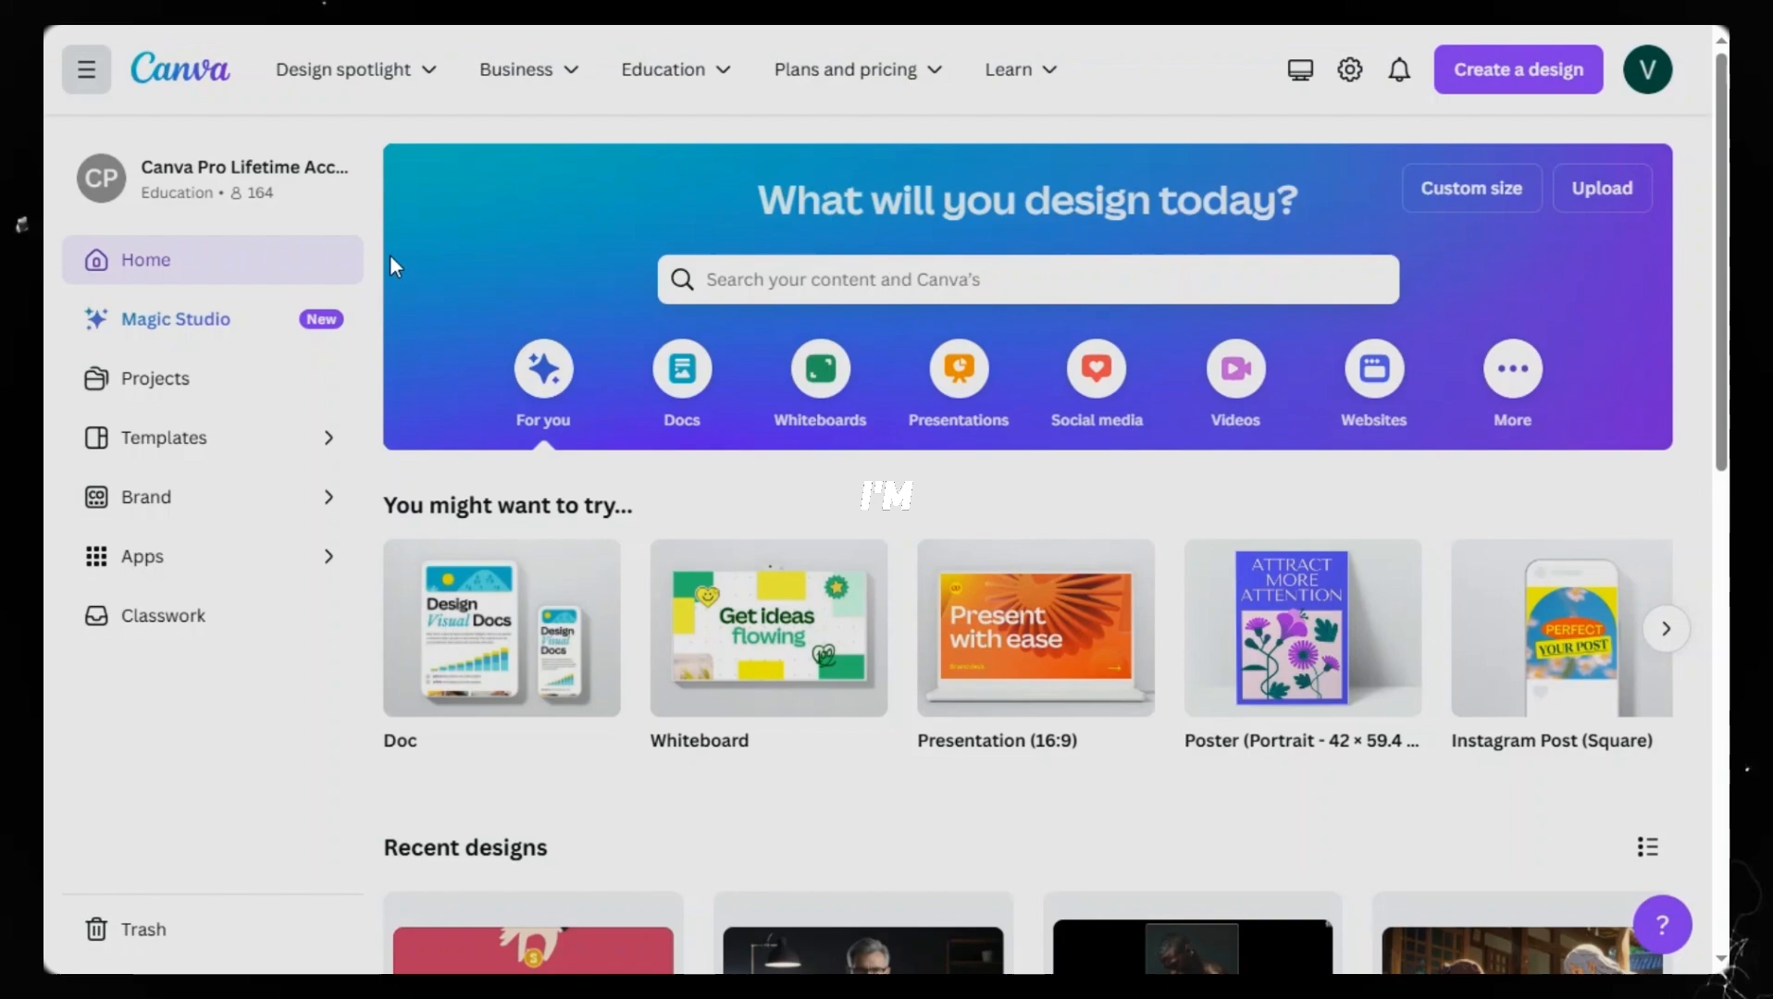
Start a blank YouTube Thumbnail design and upload the 11 selected anime story images from the Downloads folder
click(1462, 70)
scroll(1233, 370, down, 2)
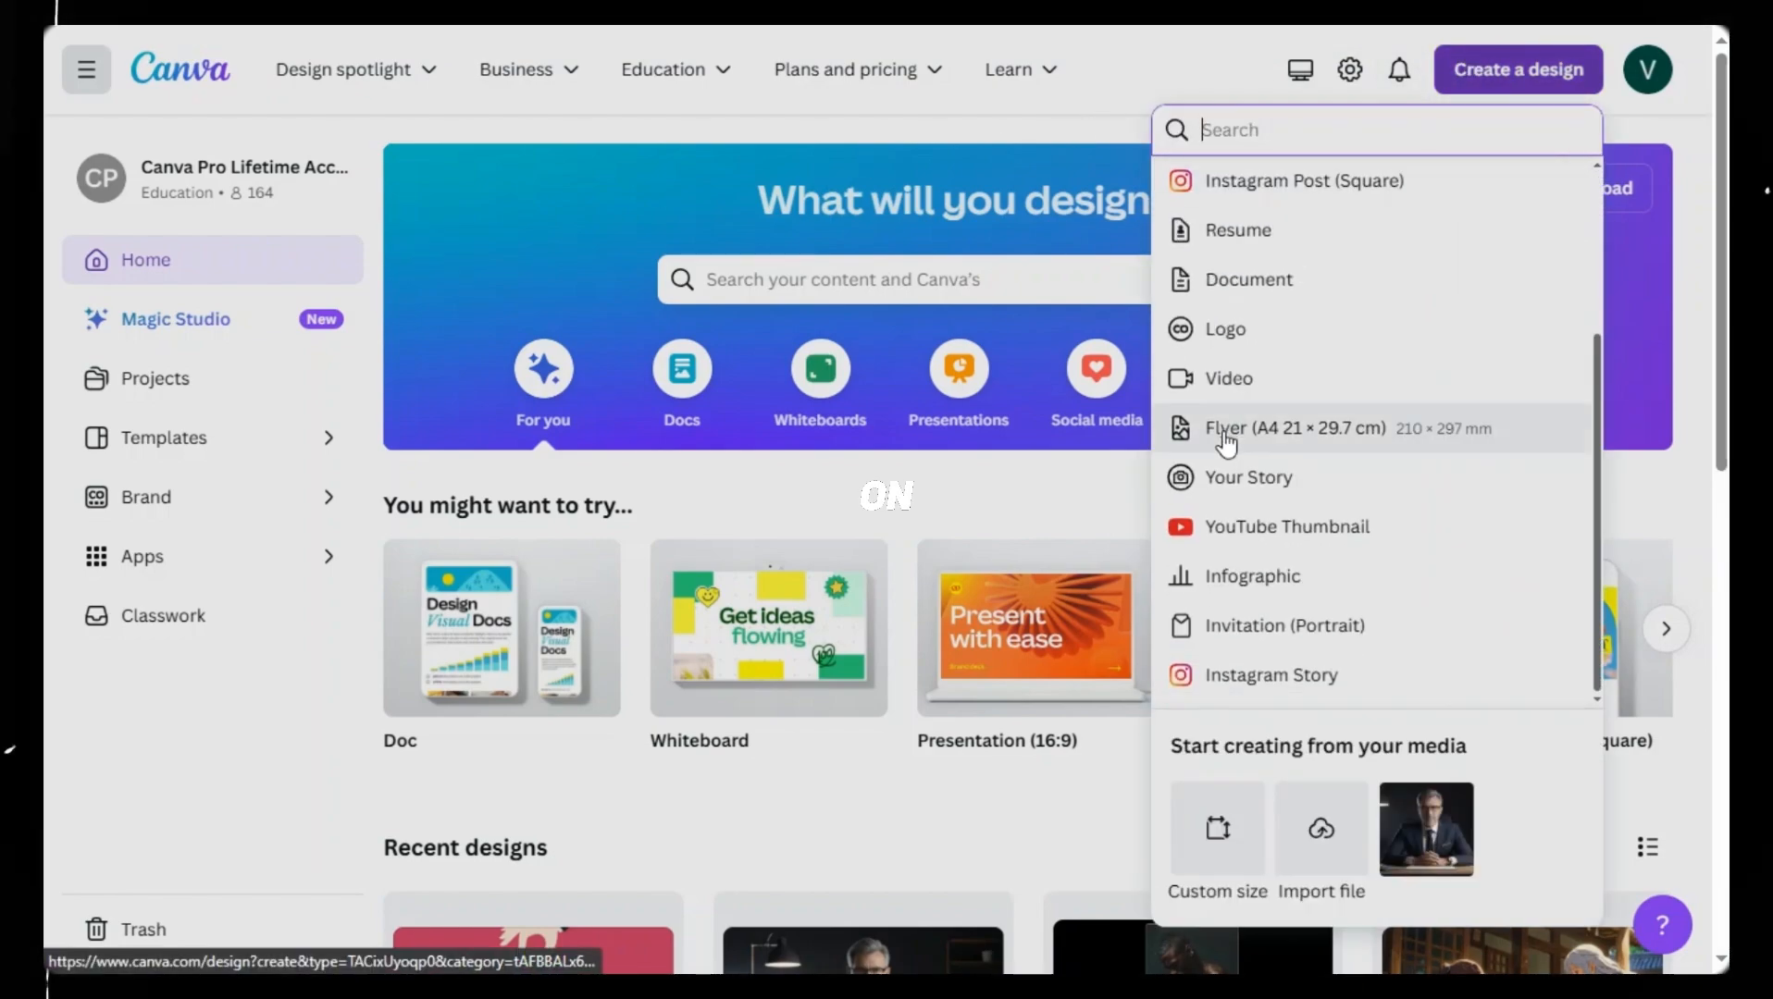
click(1270, 529)
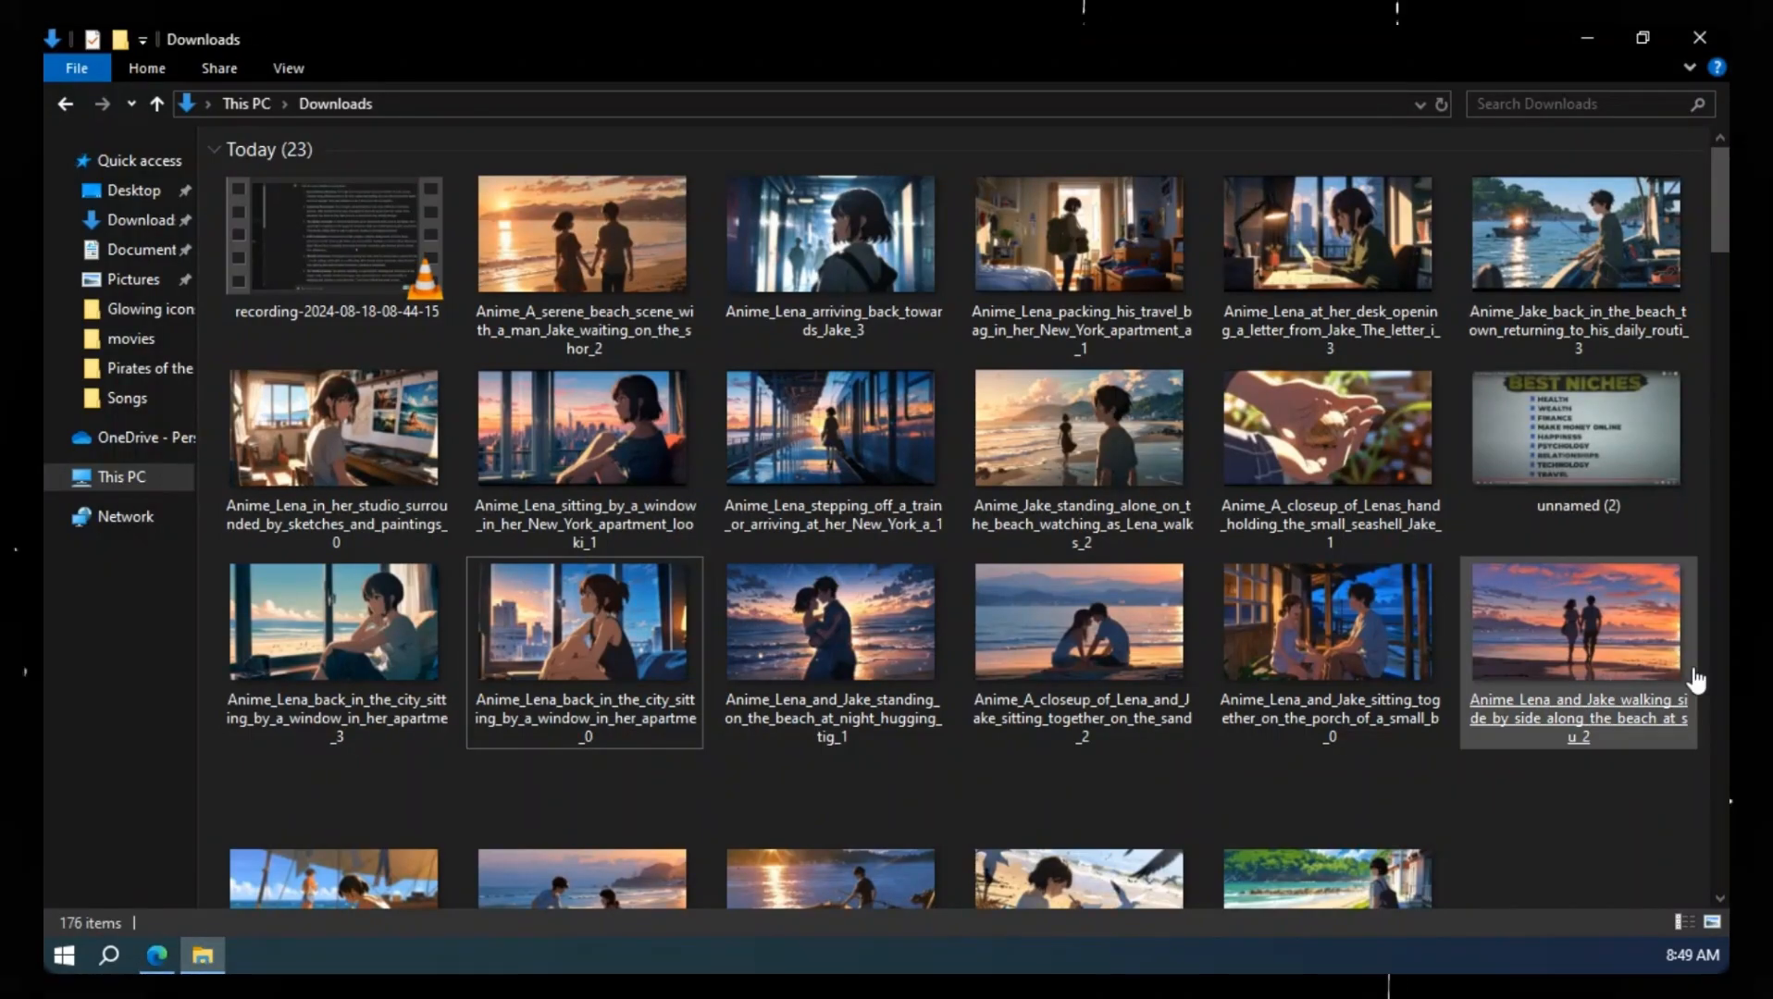
drag(1690, 675, 277, 463)
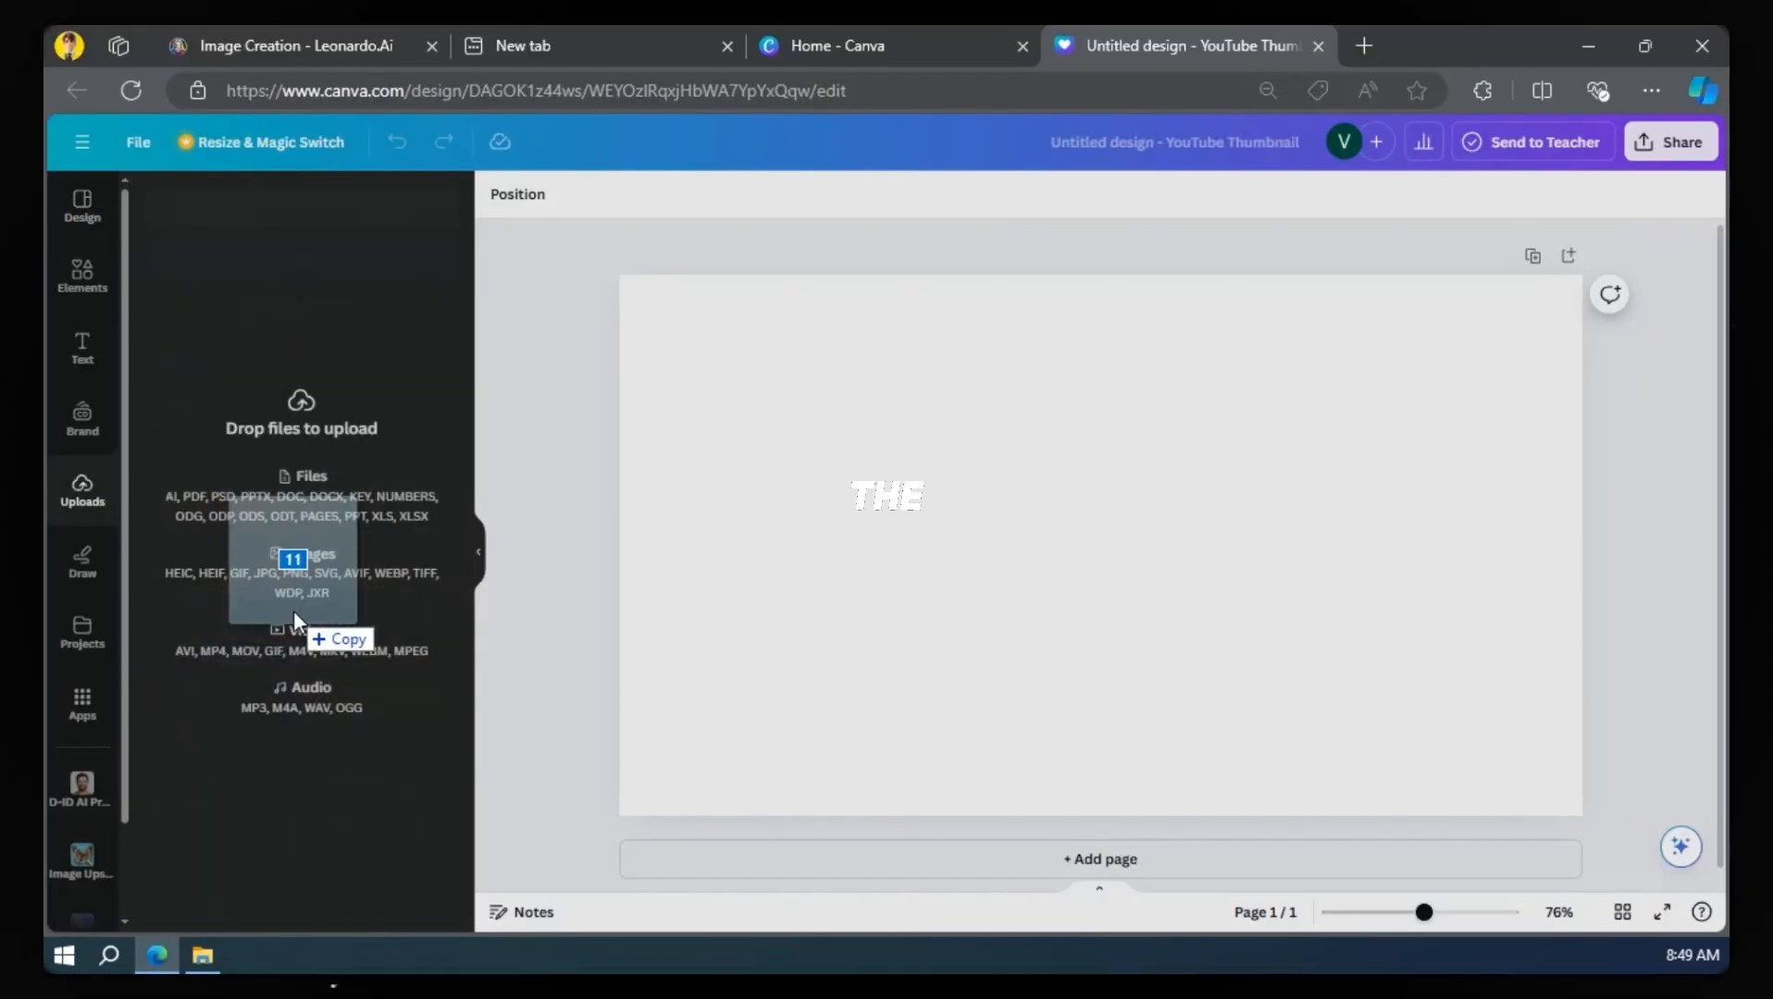
drag(293, 610, 296, 606)
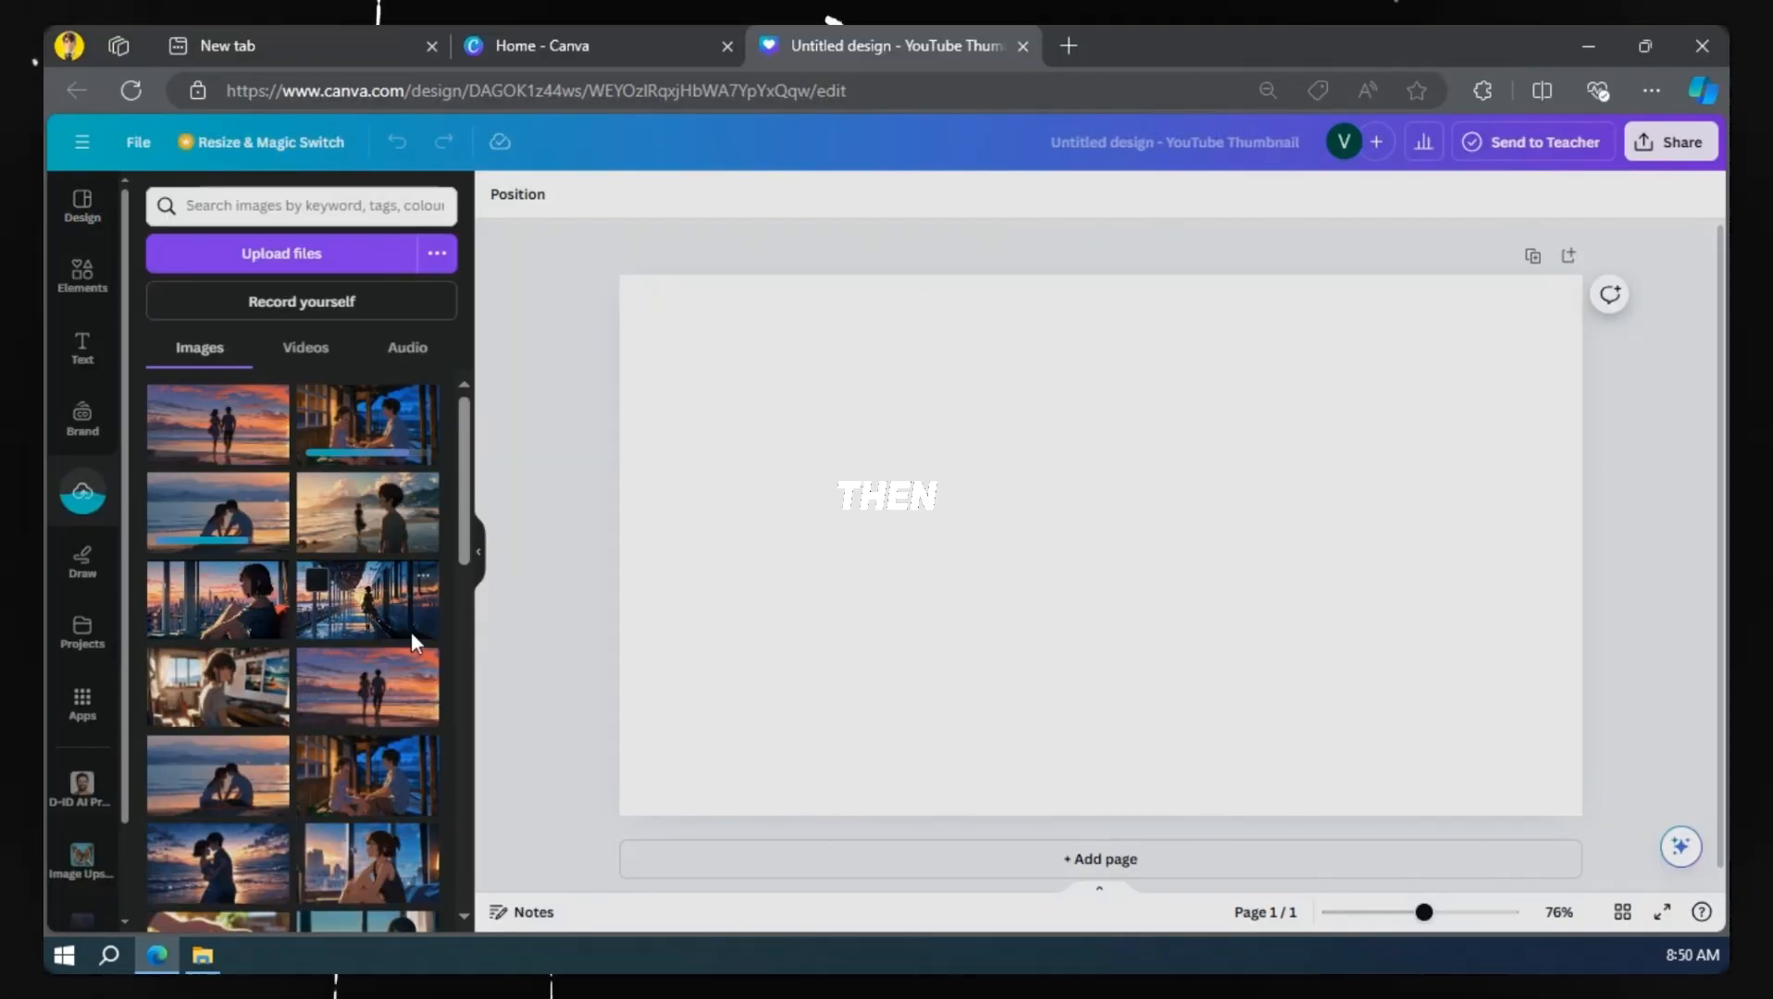
Place the sunset beach walk, porch and sand-sitting images on pages 1 to 3 and add a blank fourth page
click(204, 419)
click(934, 869)
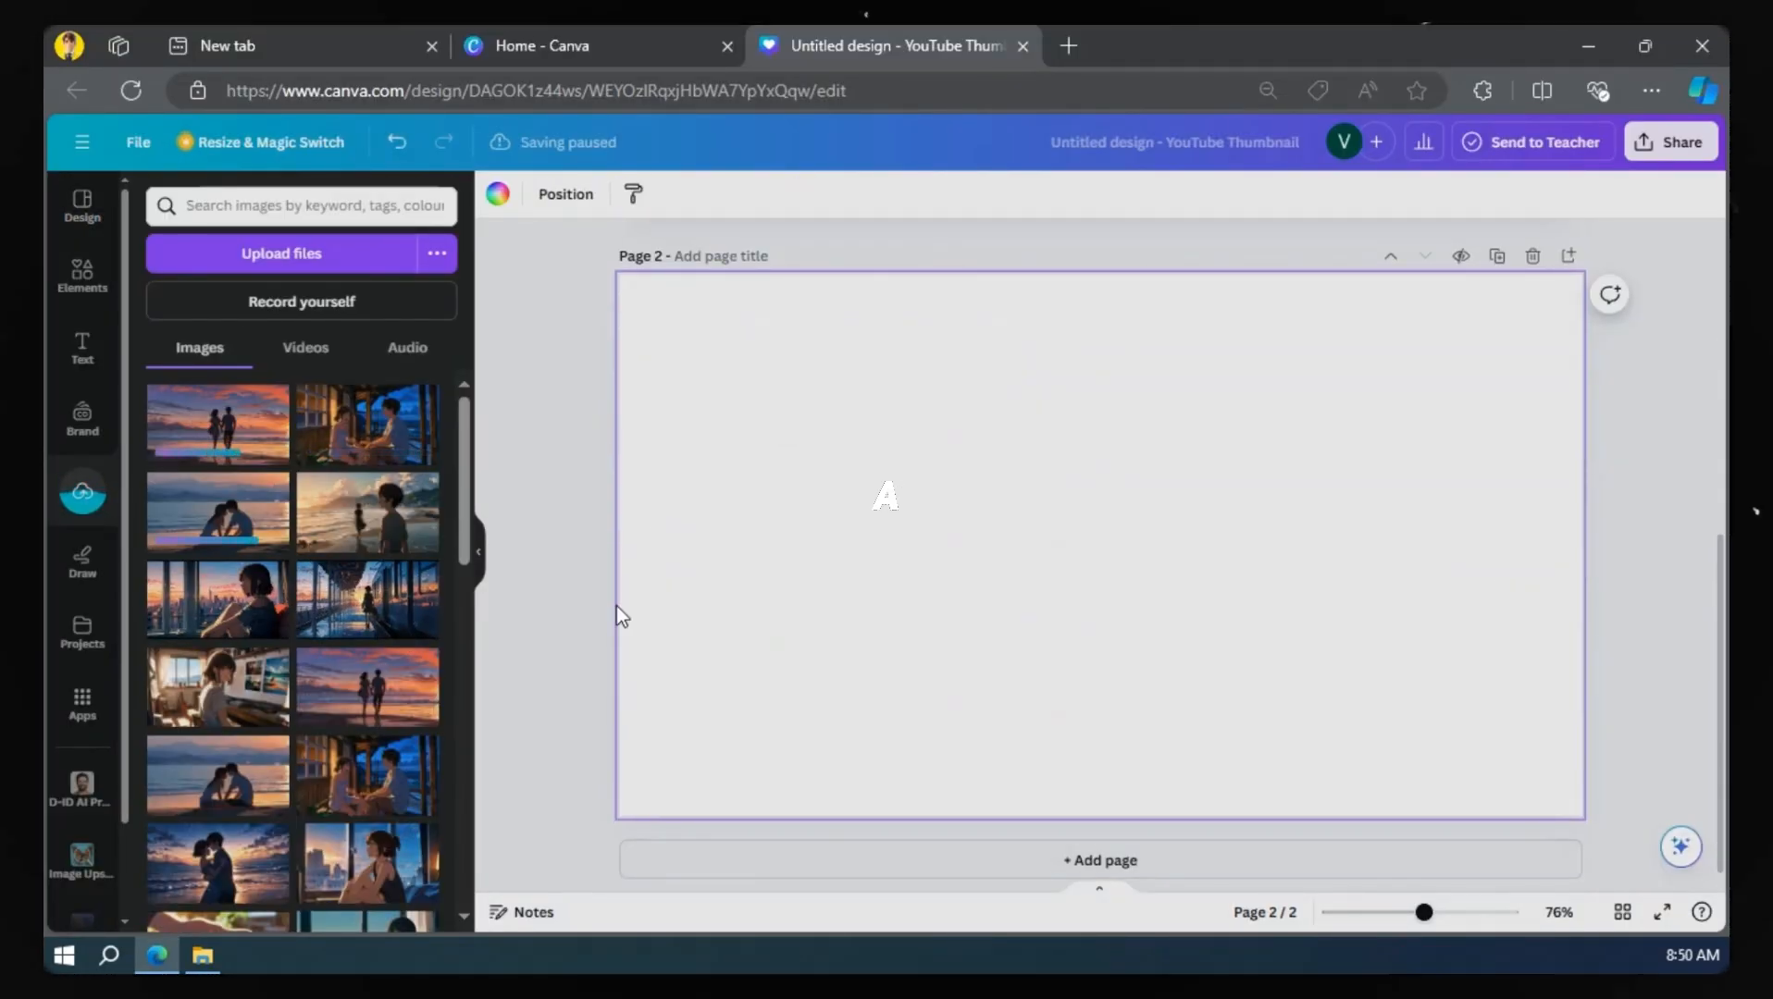
click(356, 427)
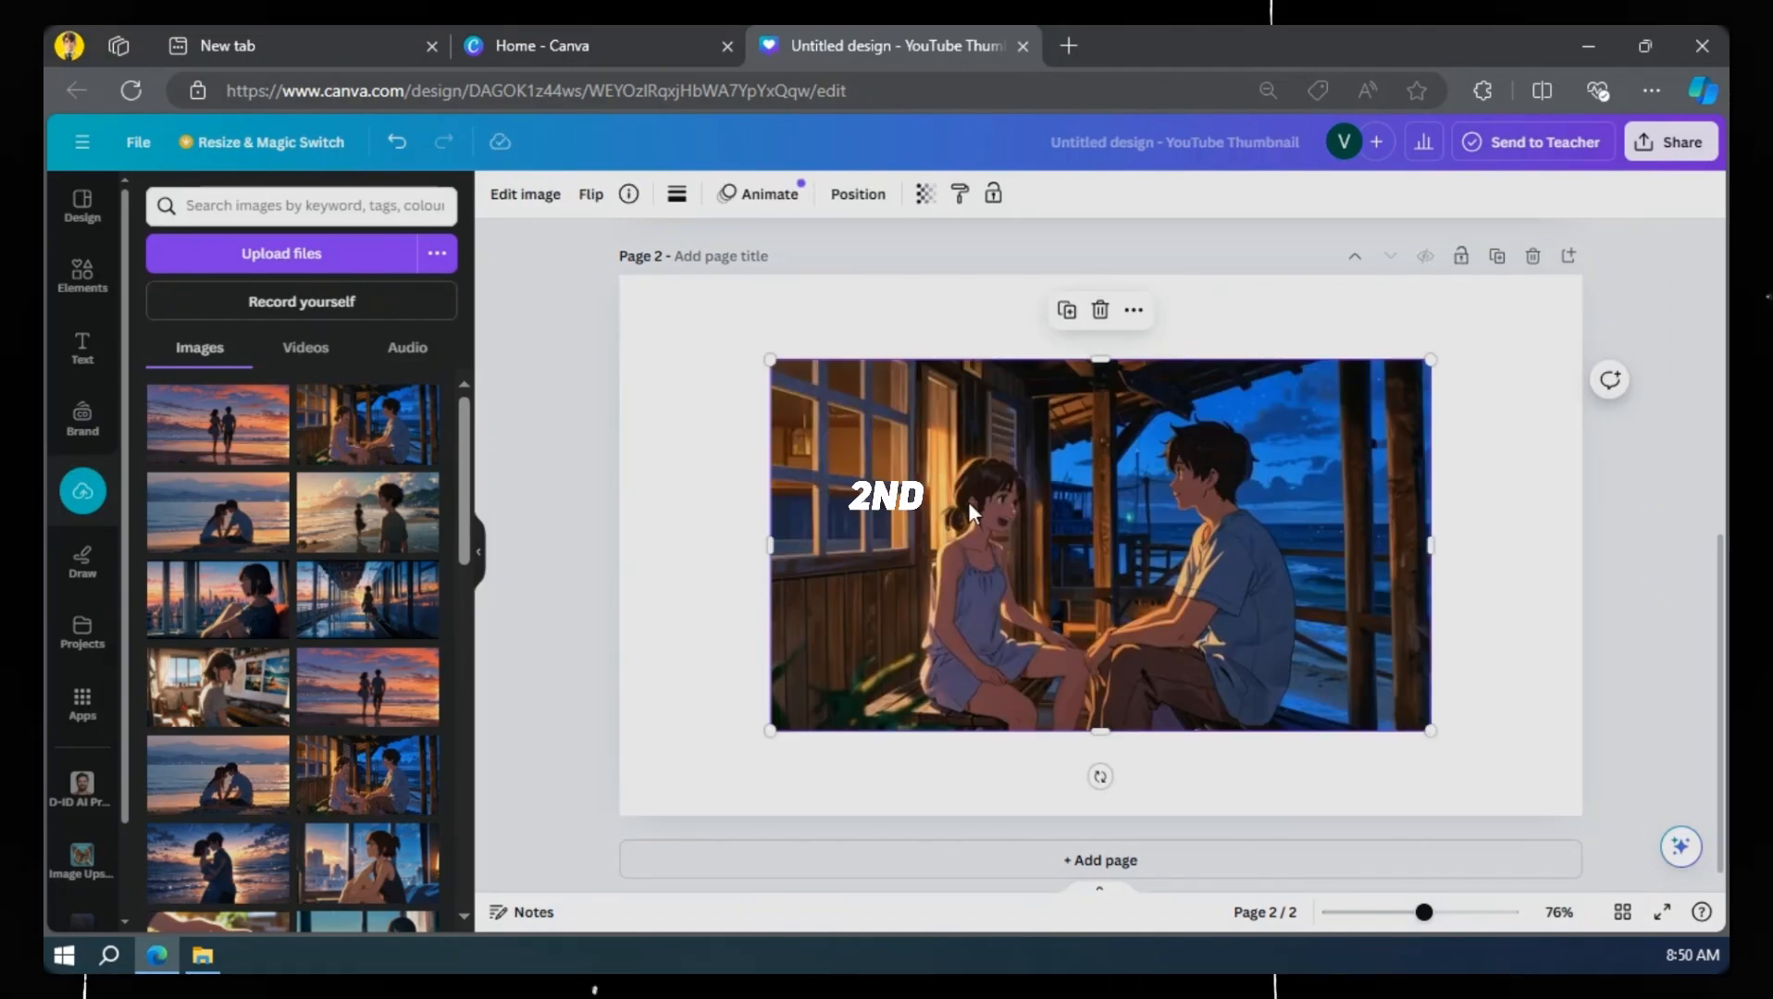
click(802, 857)
click(218, 512)
click(935, 861)
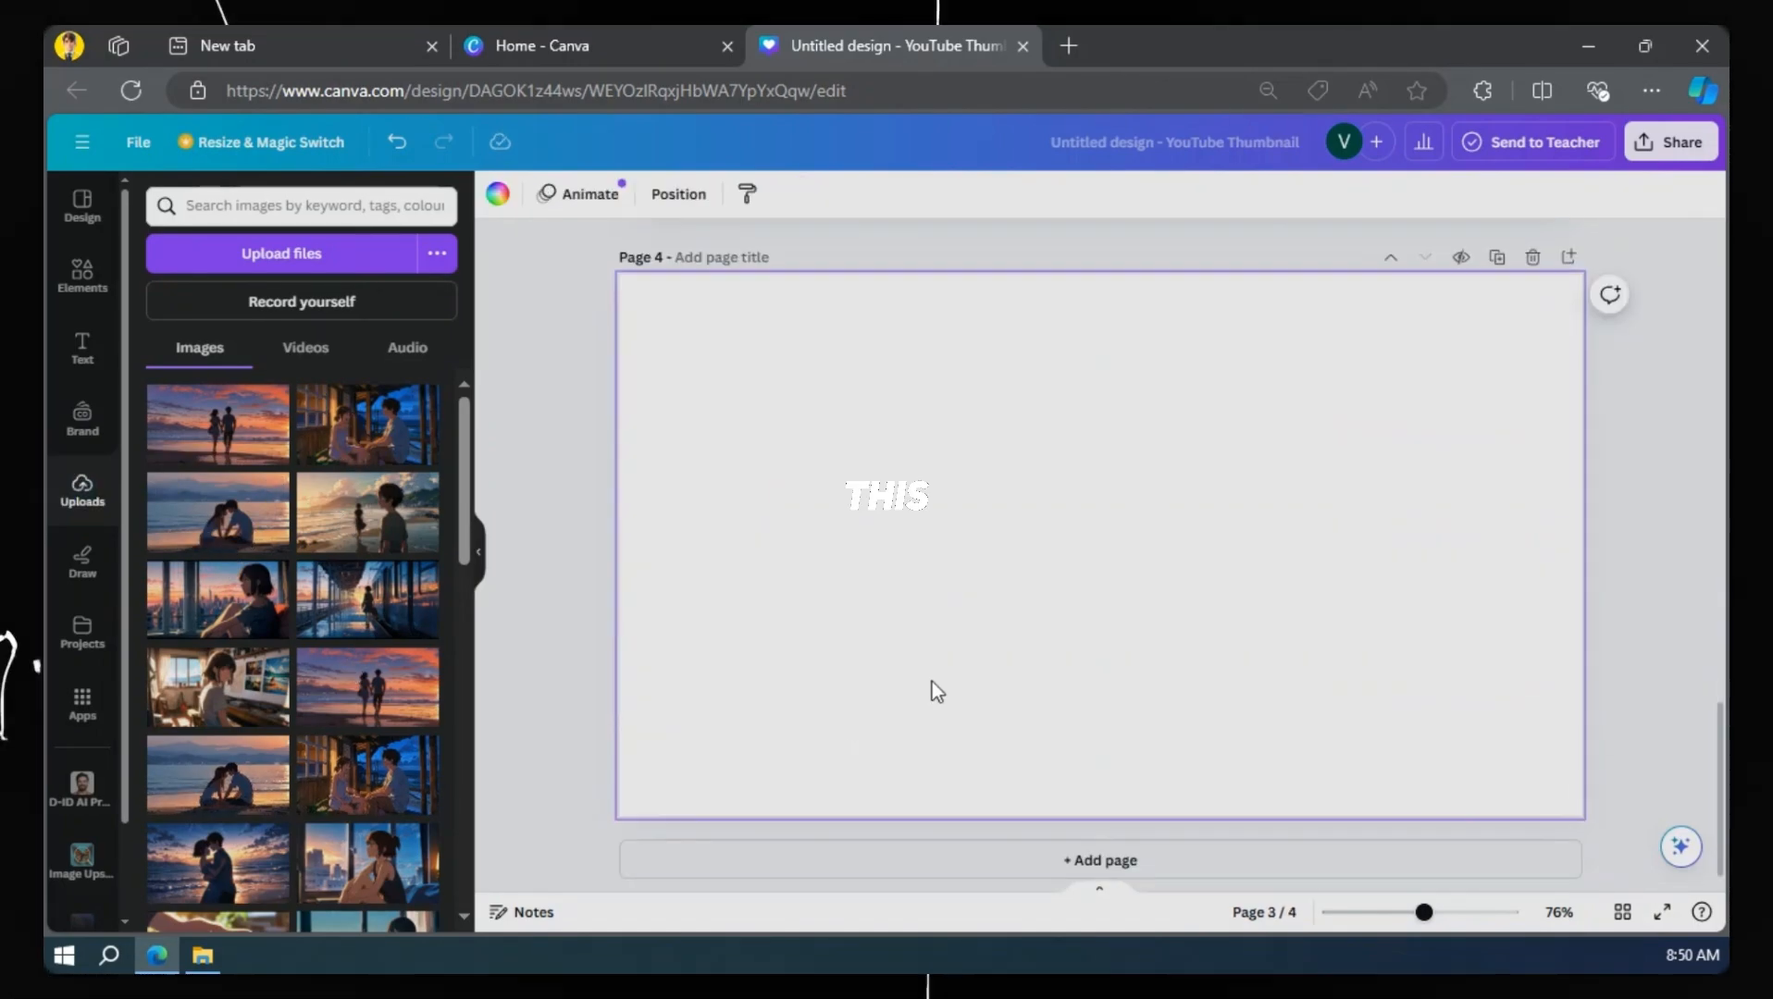
Upload more images from the Downloads folder, place the one of Lena by the city window on page 4 and add another page
click(198, 962)
click(838, 639)
shift+click(333, 680)
drag(329, 686, 254, 708)
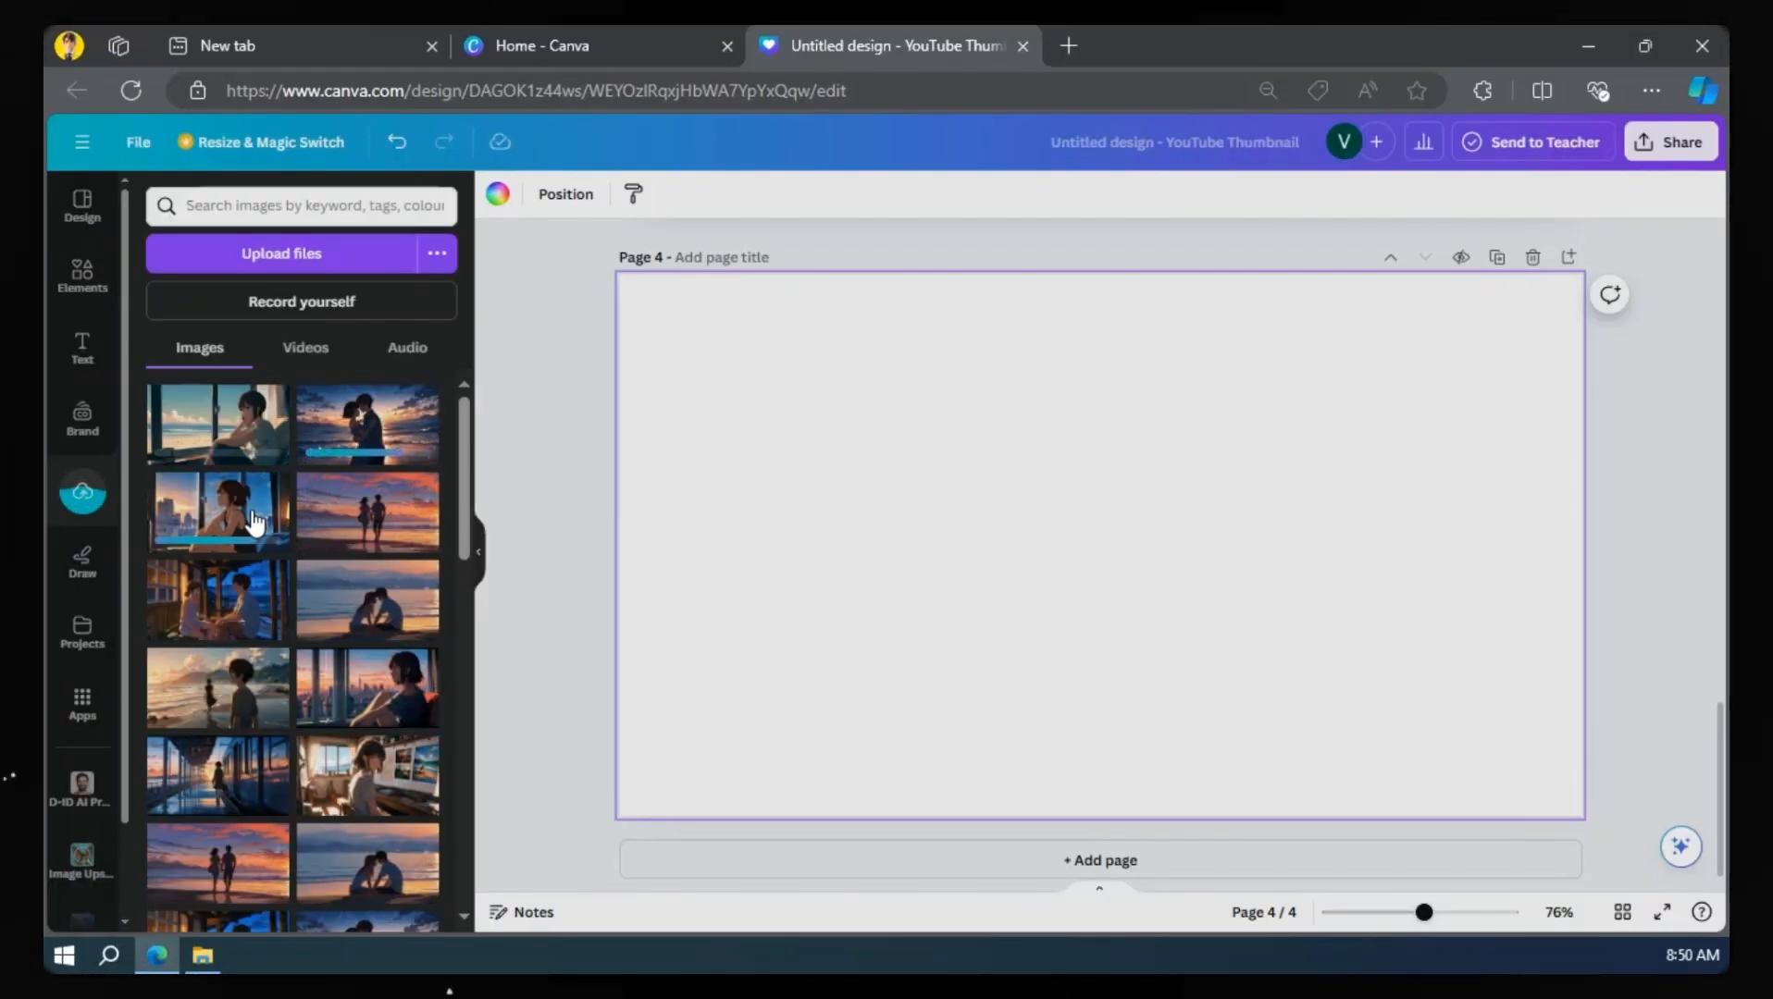
click(257, 521)
click(796, 859)
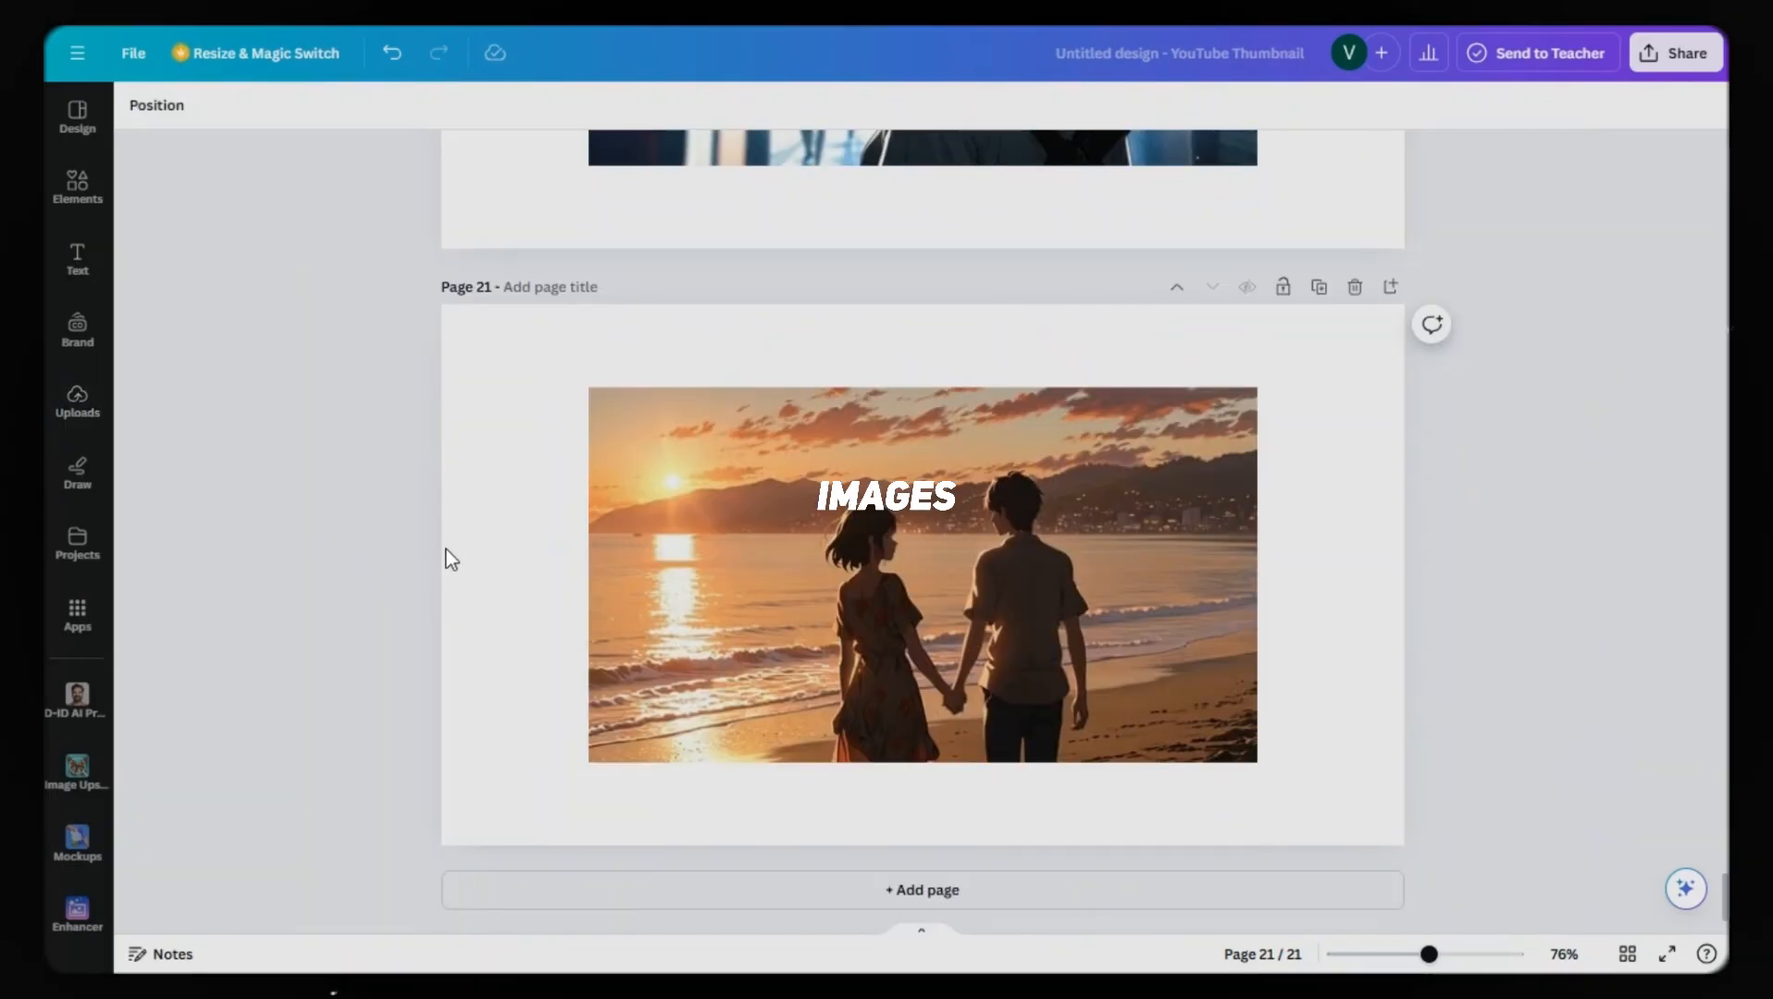
Upscale the page 1 beach image with Image Upscaler and set it as the page background
scroll(447, 547, up, 20)
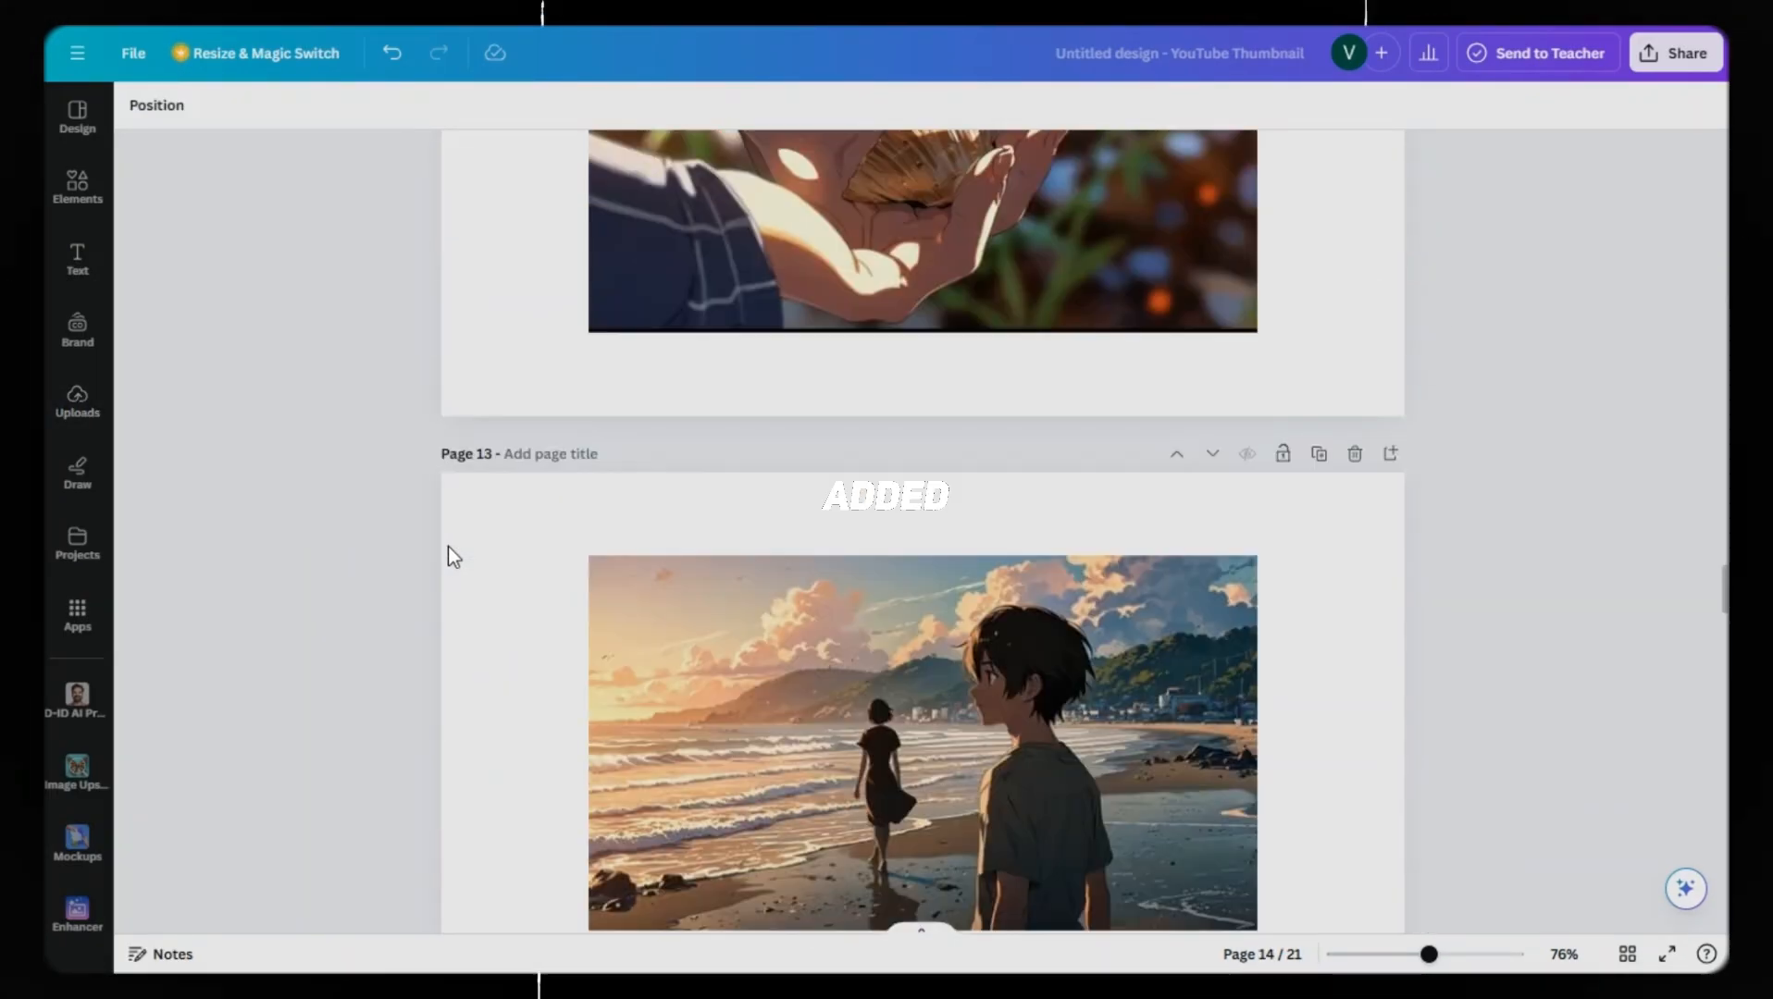
scroll(451, 545, up, 20)
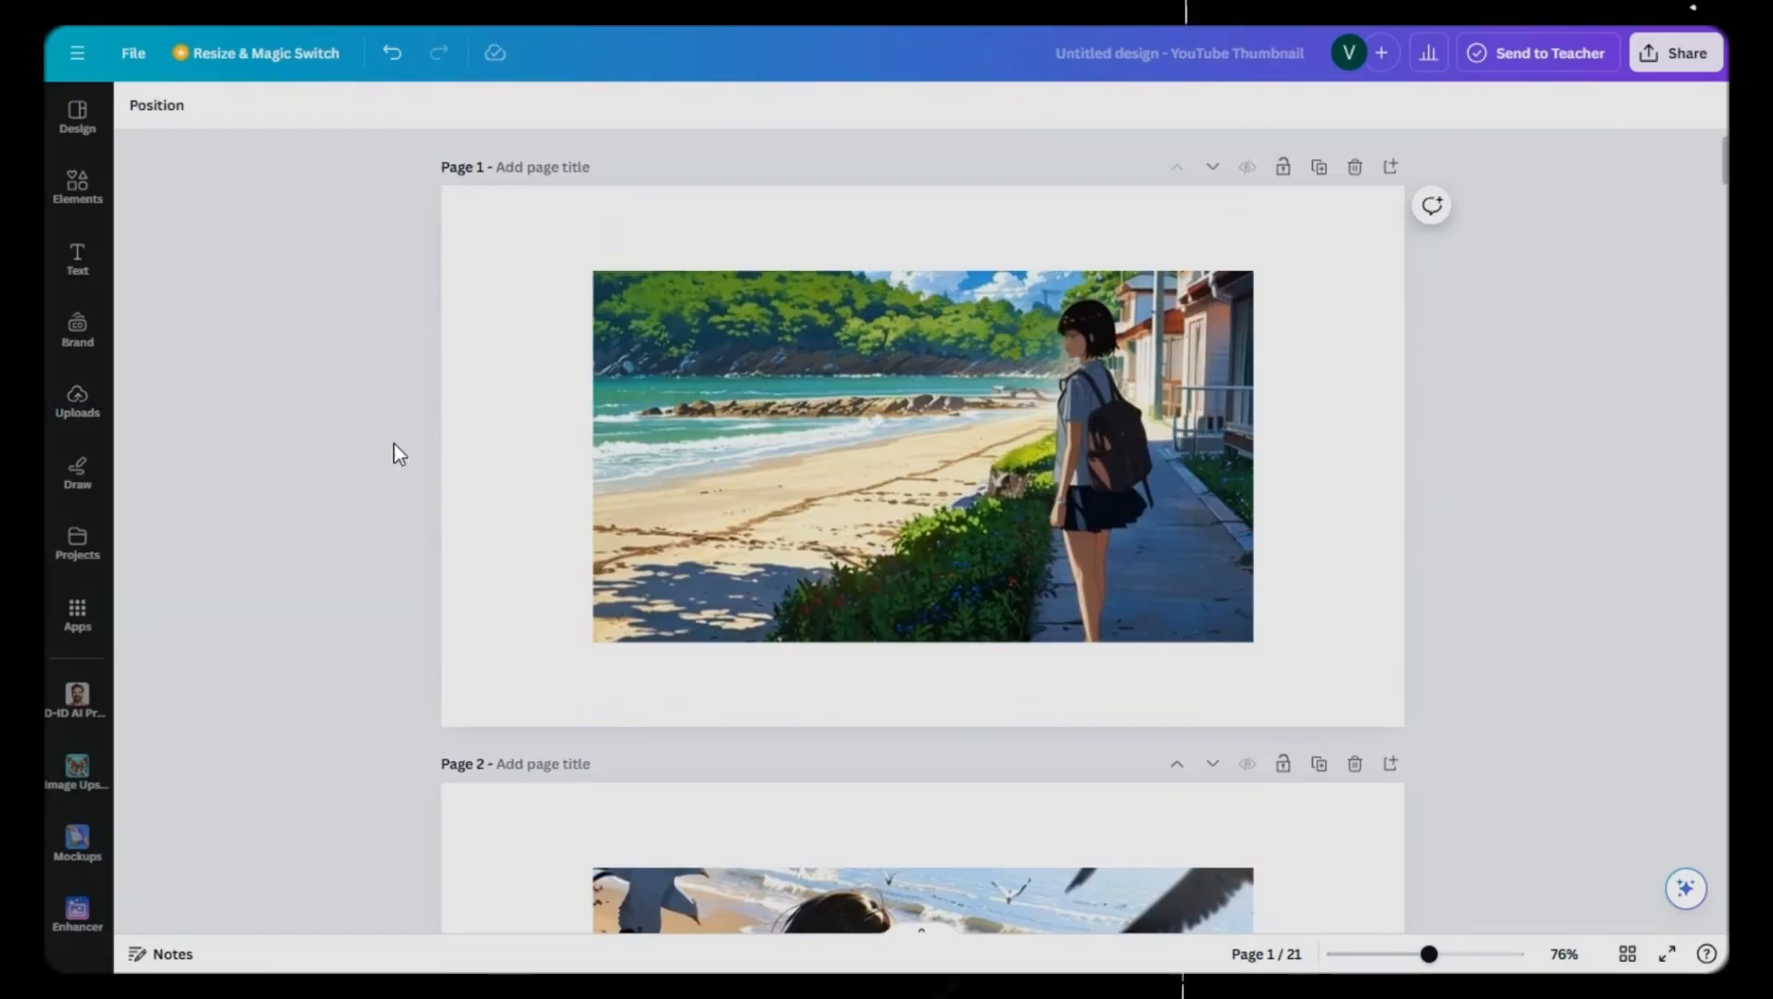
click(165, 107)
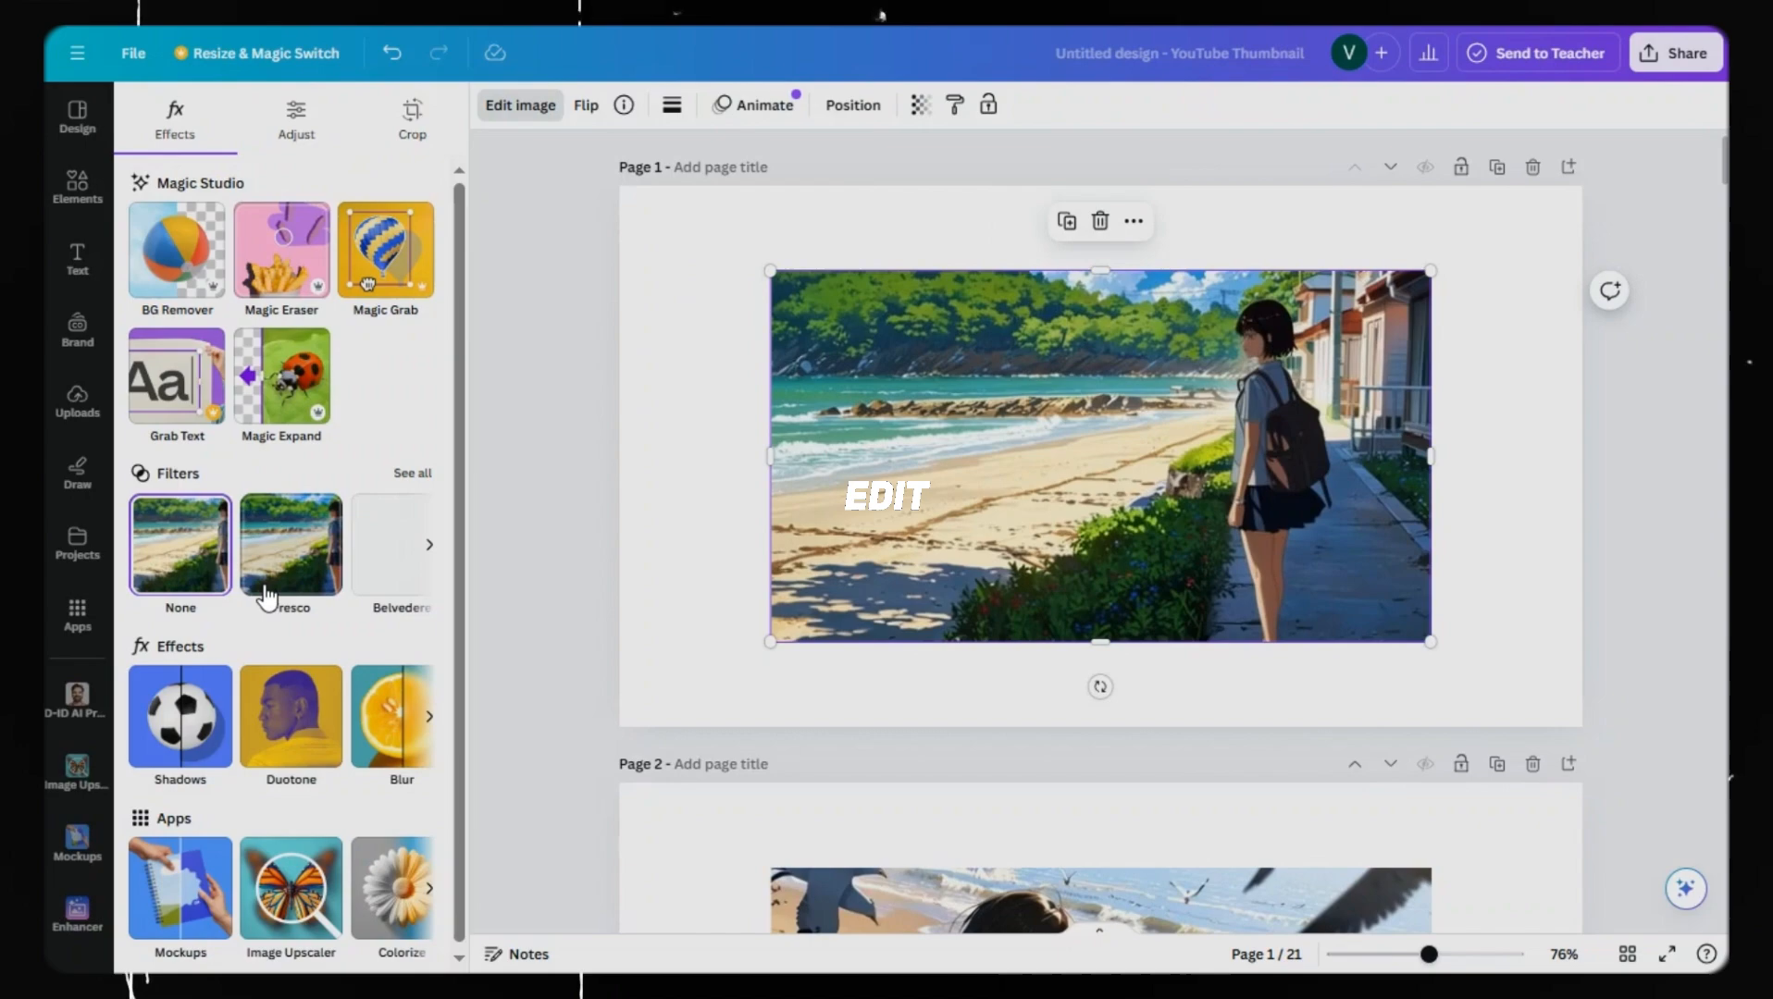
click(285, 882)
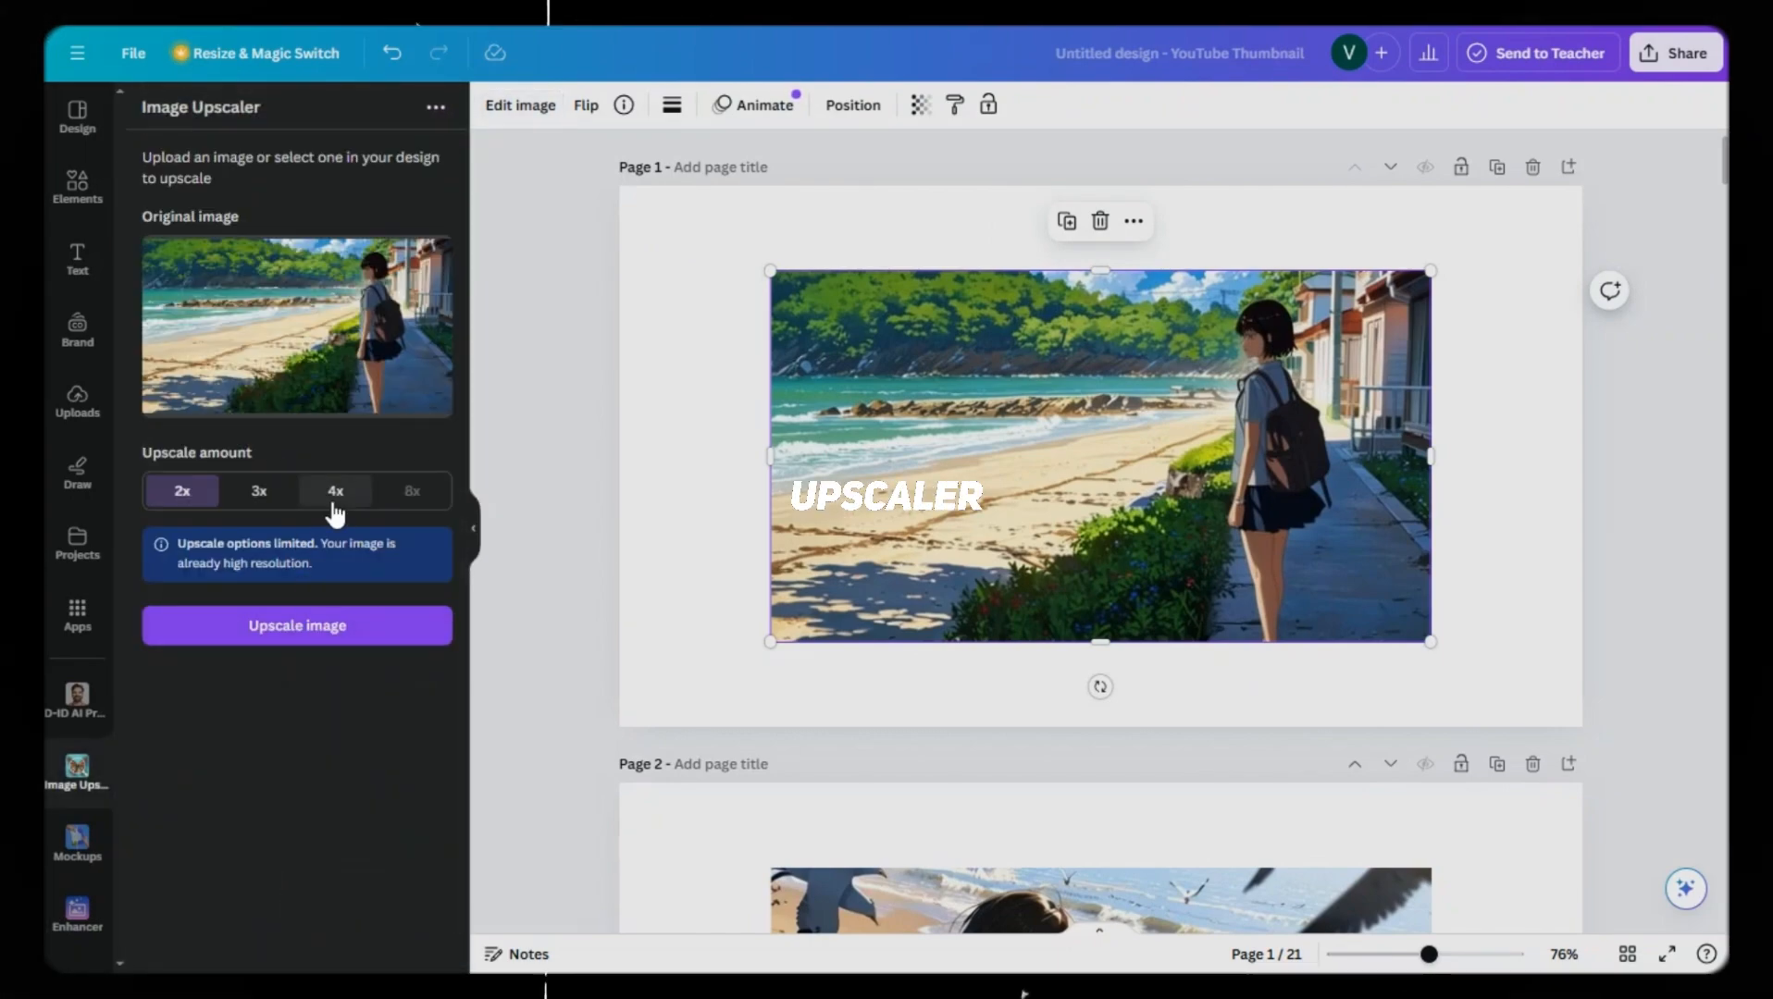
click(319, 629)
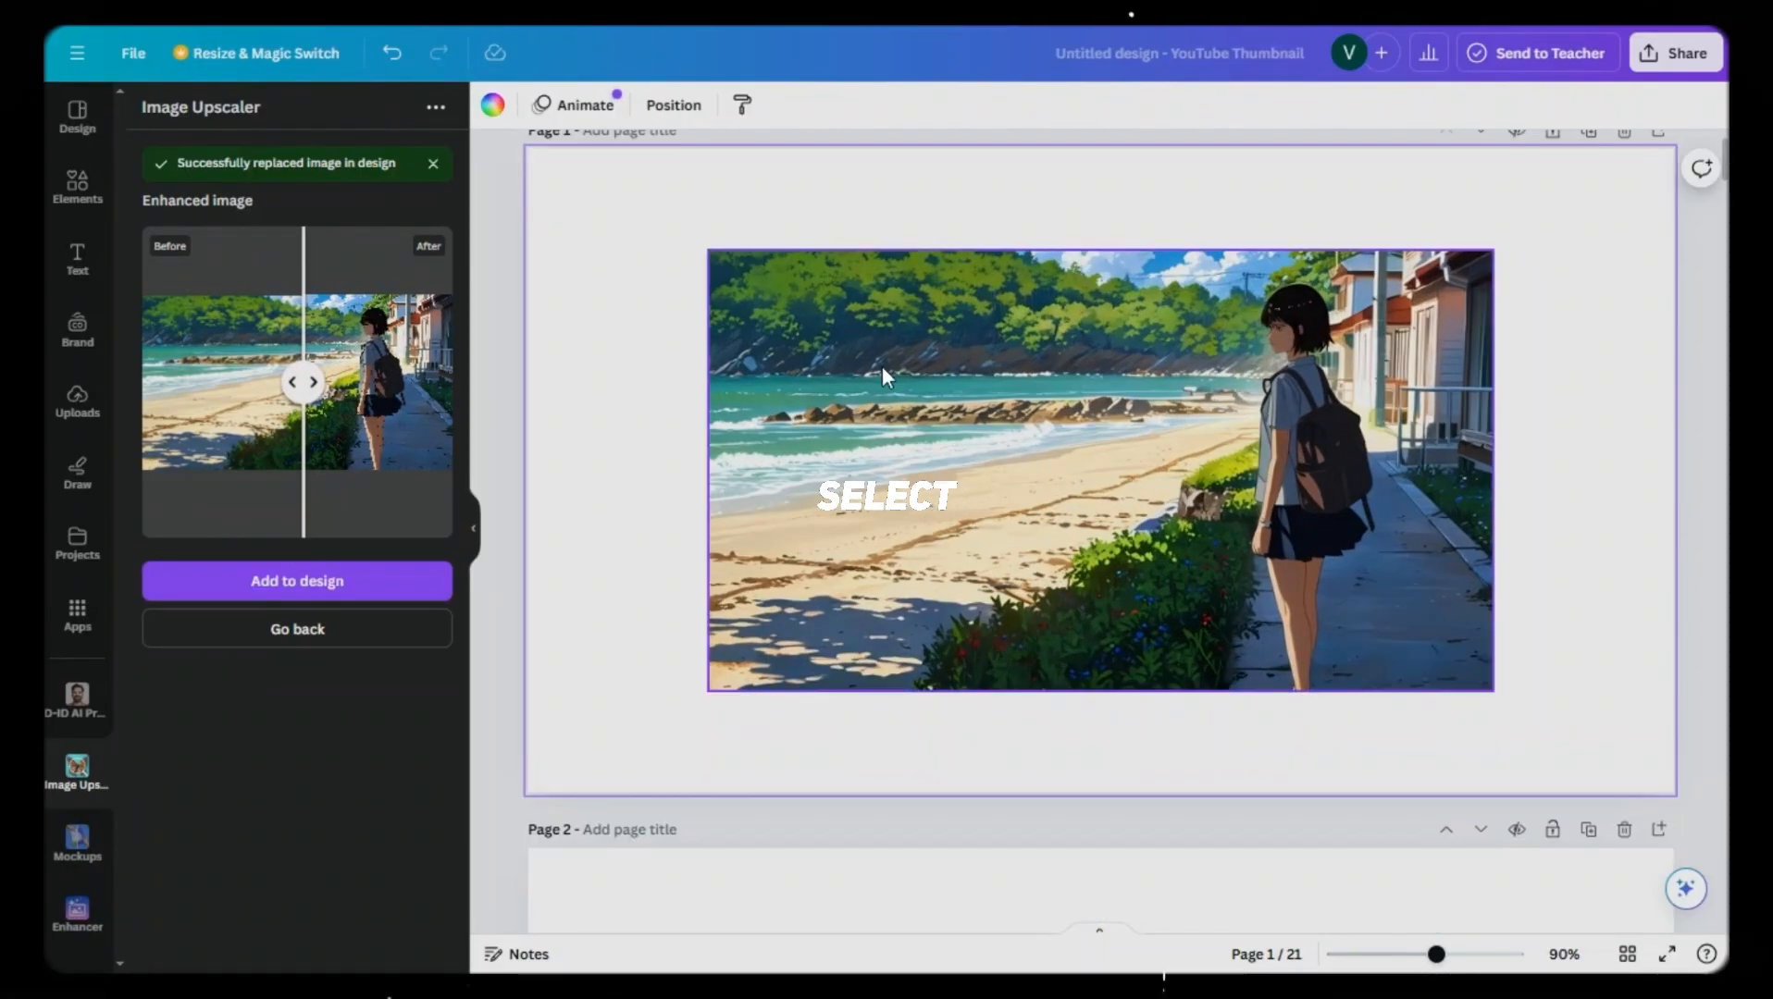
right_click(888, 370)
click(981, 876)
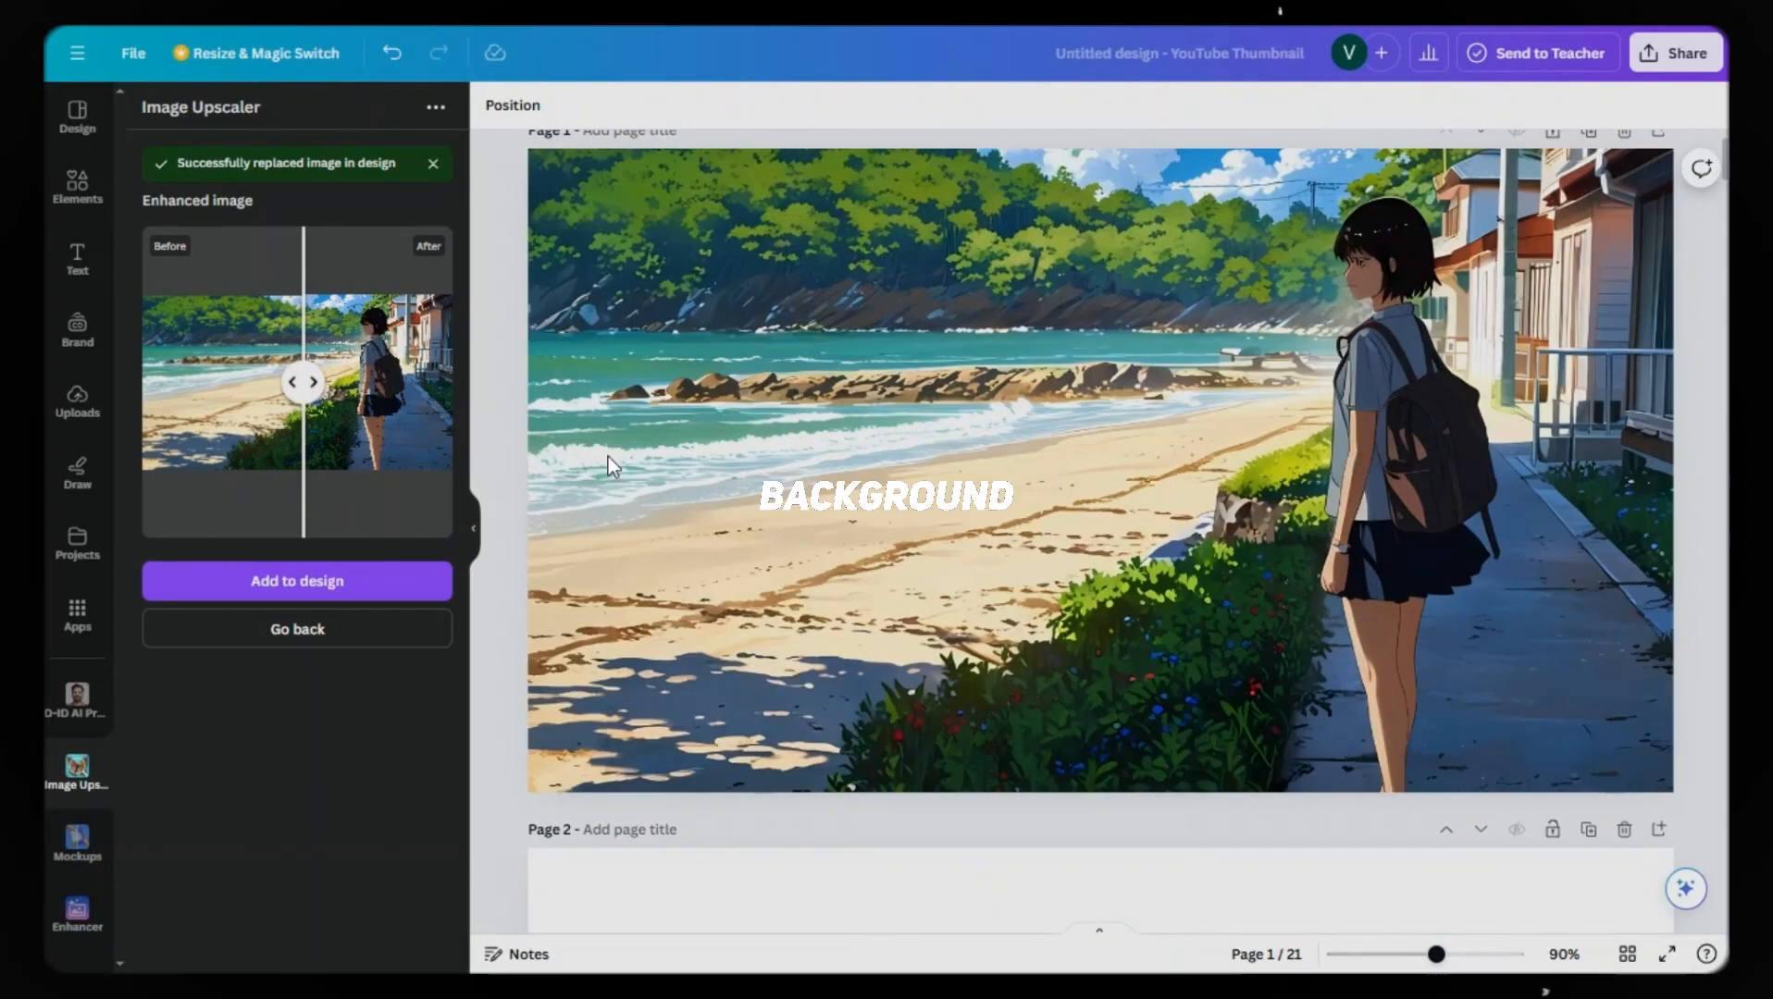
Download all pages as PNG images at size 2 and open the first image from the downloaded archive
scroll(1036, 450, down, 5)
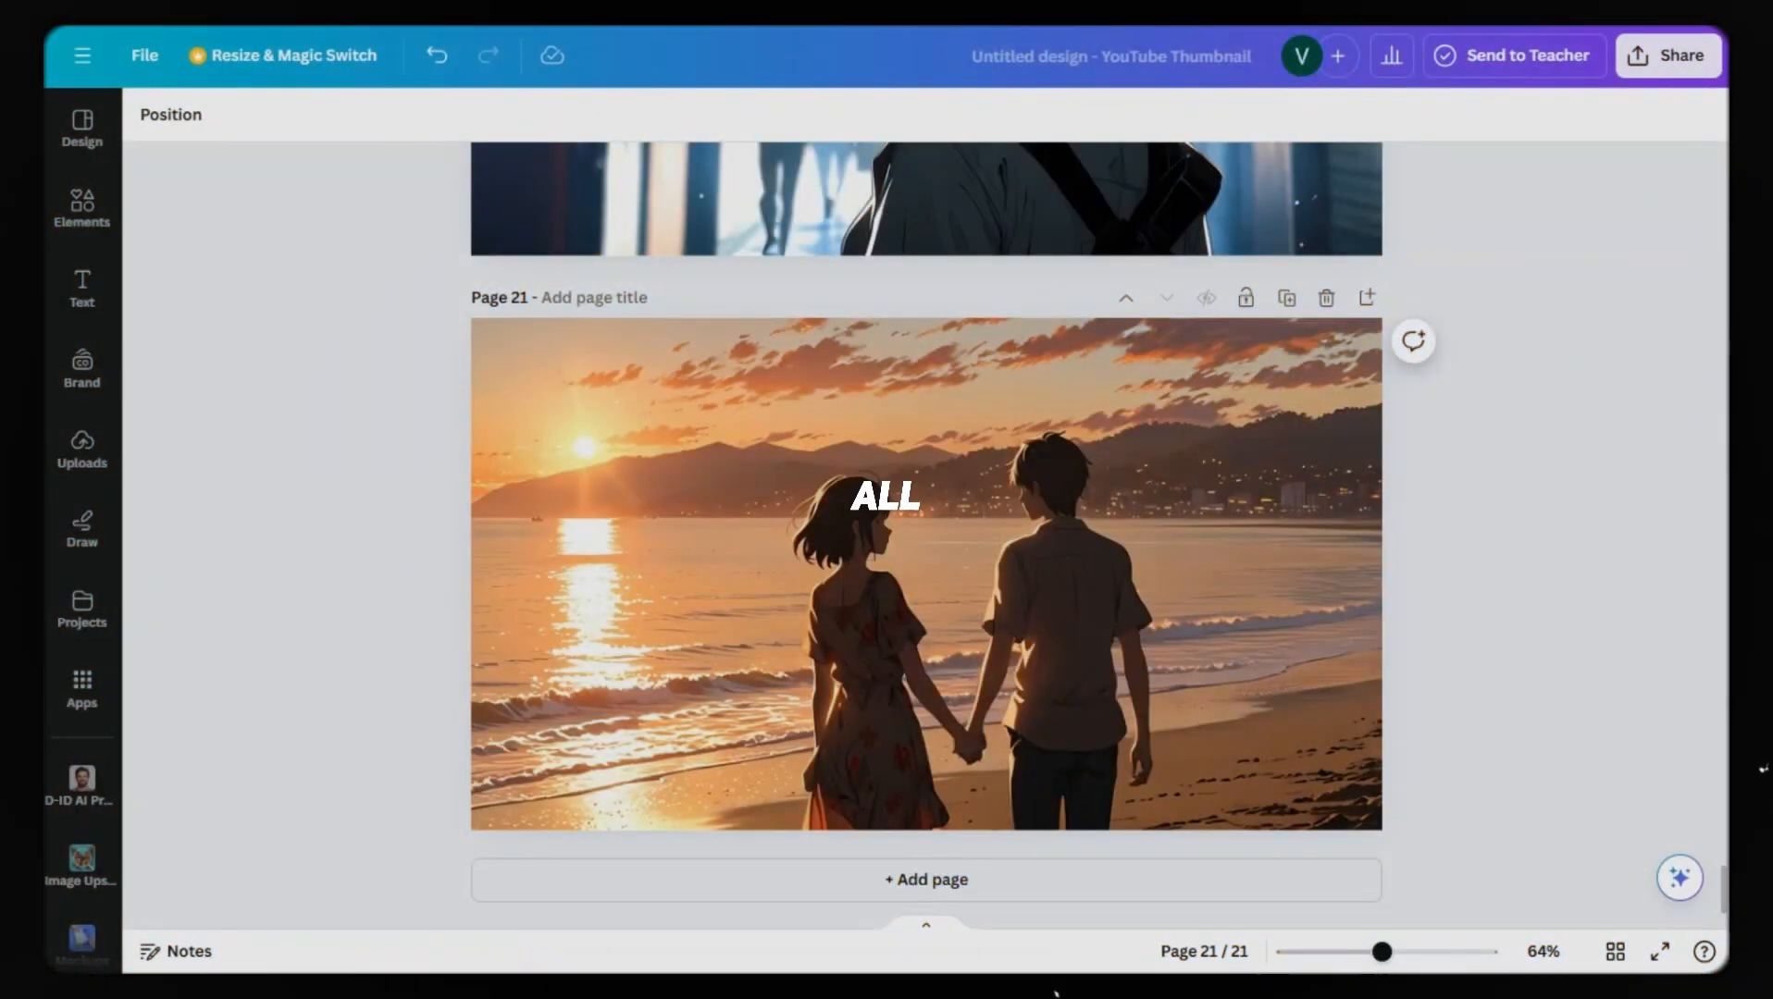
scroll(1477, 626, up, 20)
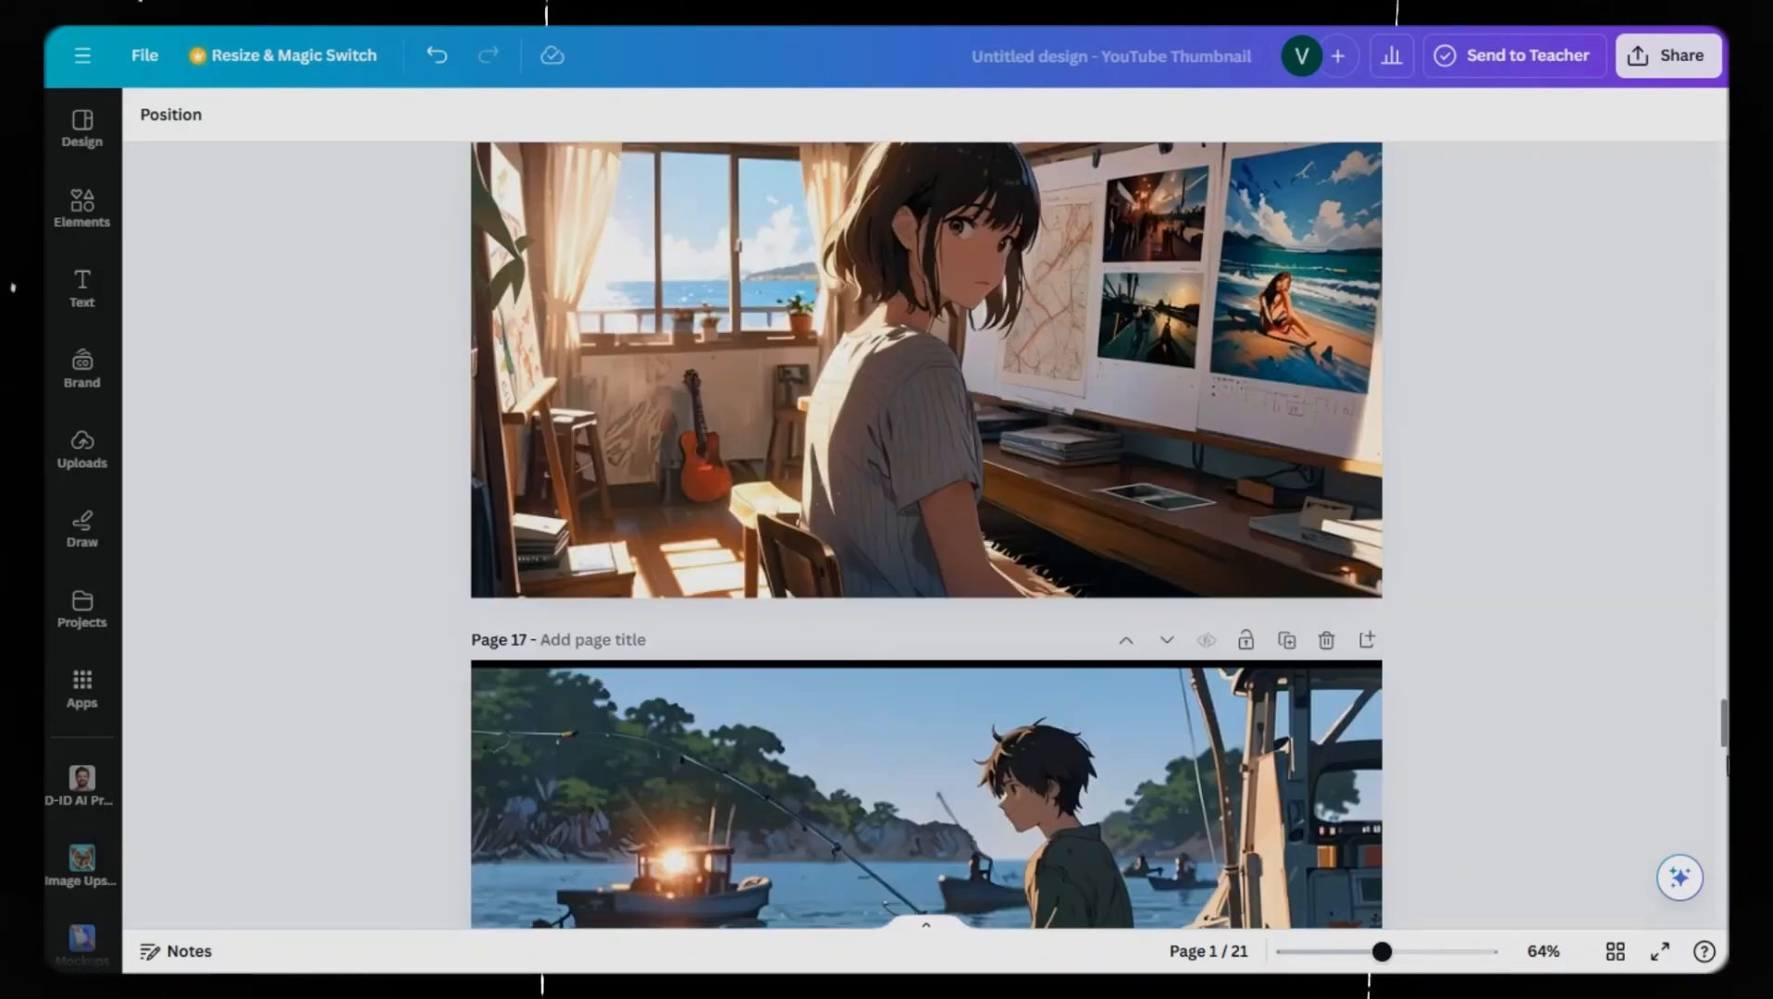
drag(1727, 764, 1721, 180)
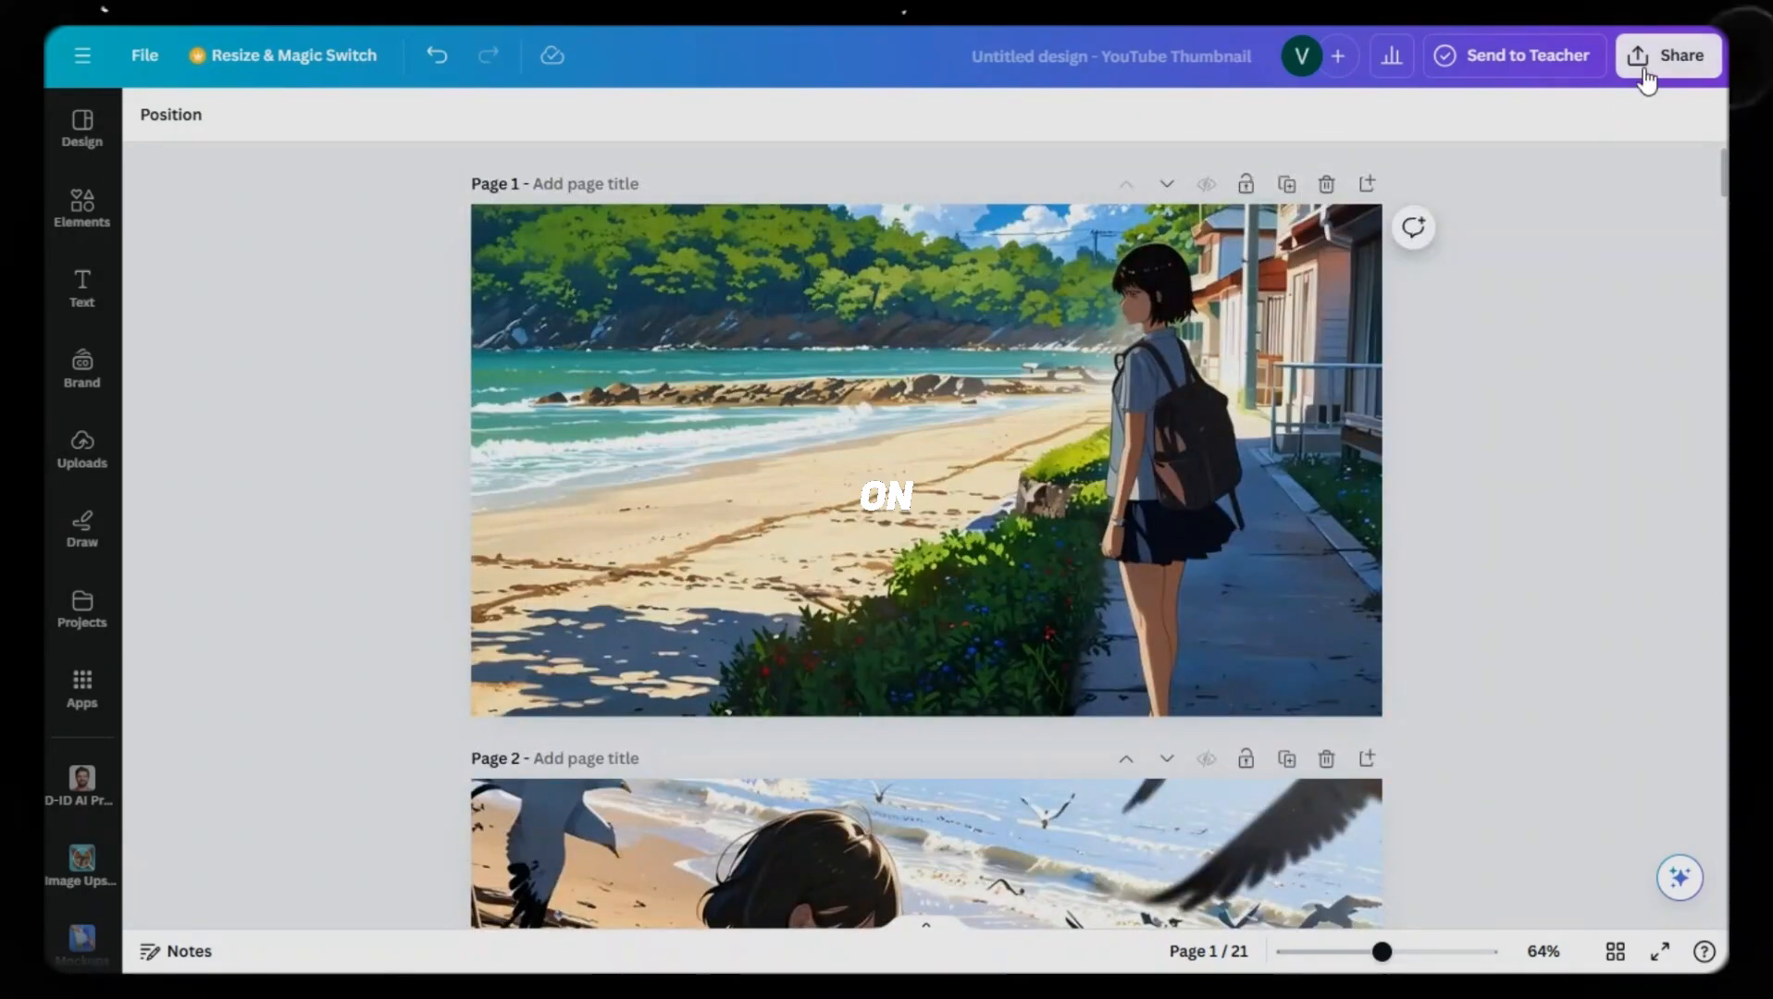
click(1646, 74)
click(1387, 646)
drag(1357, 289, 1487, 290)
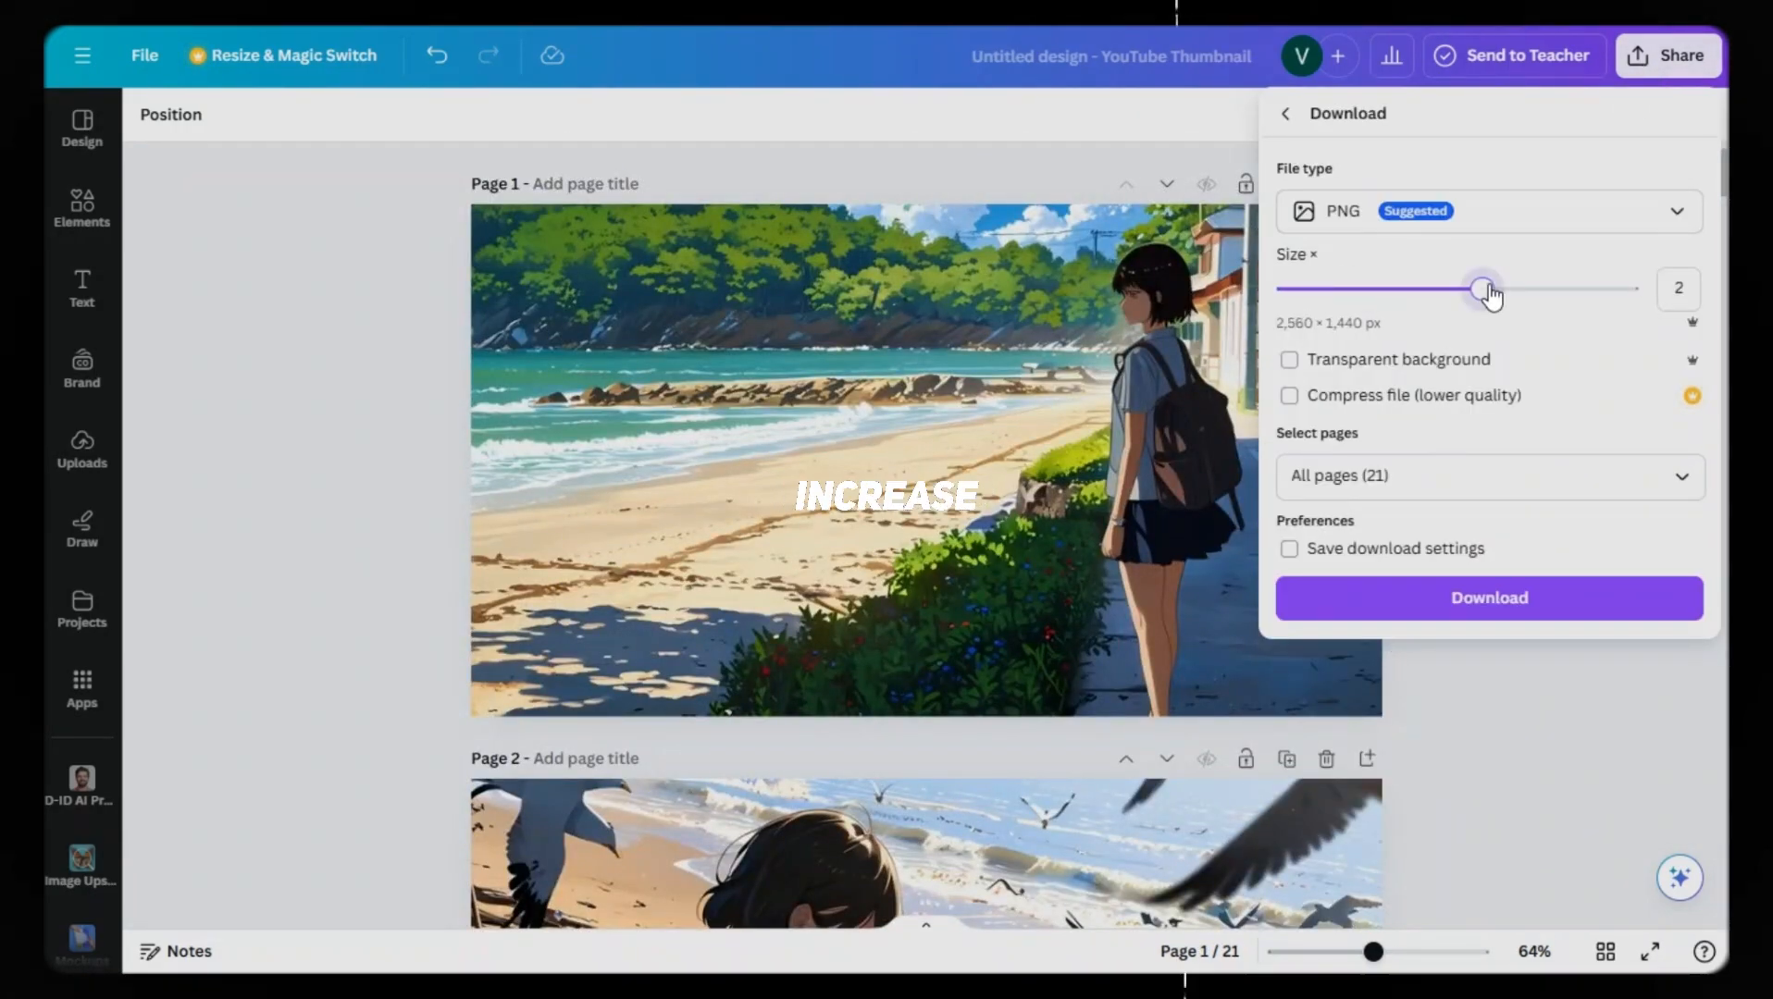
click(1366, 607)
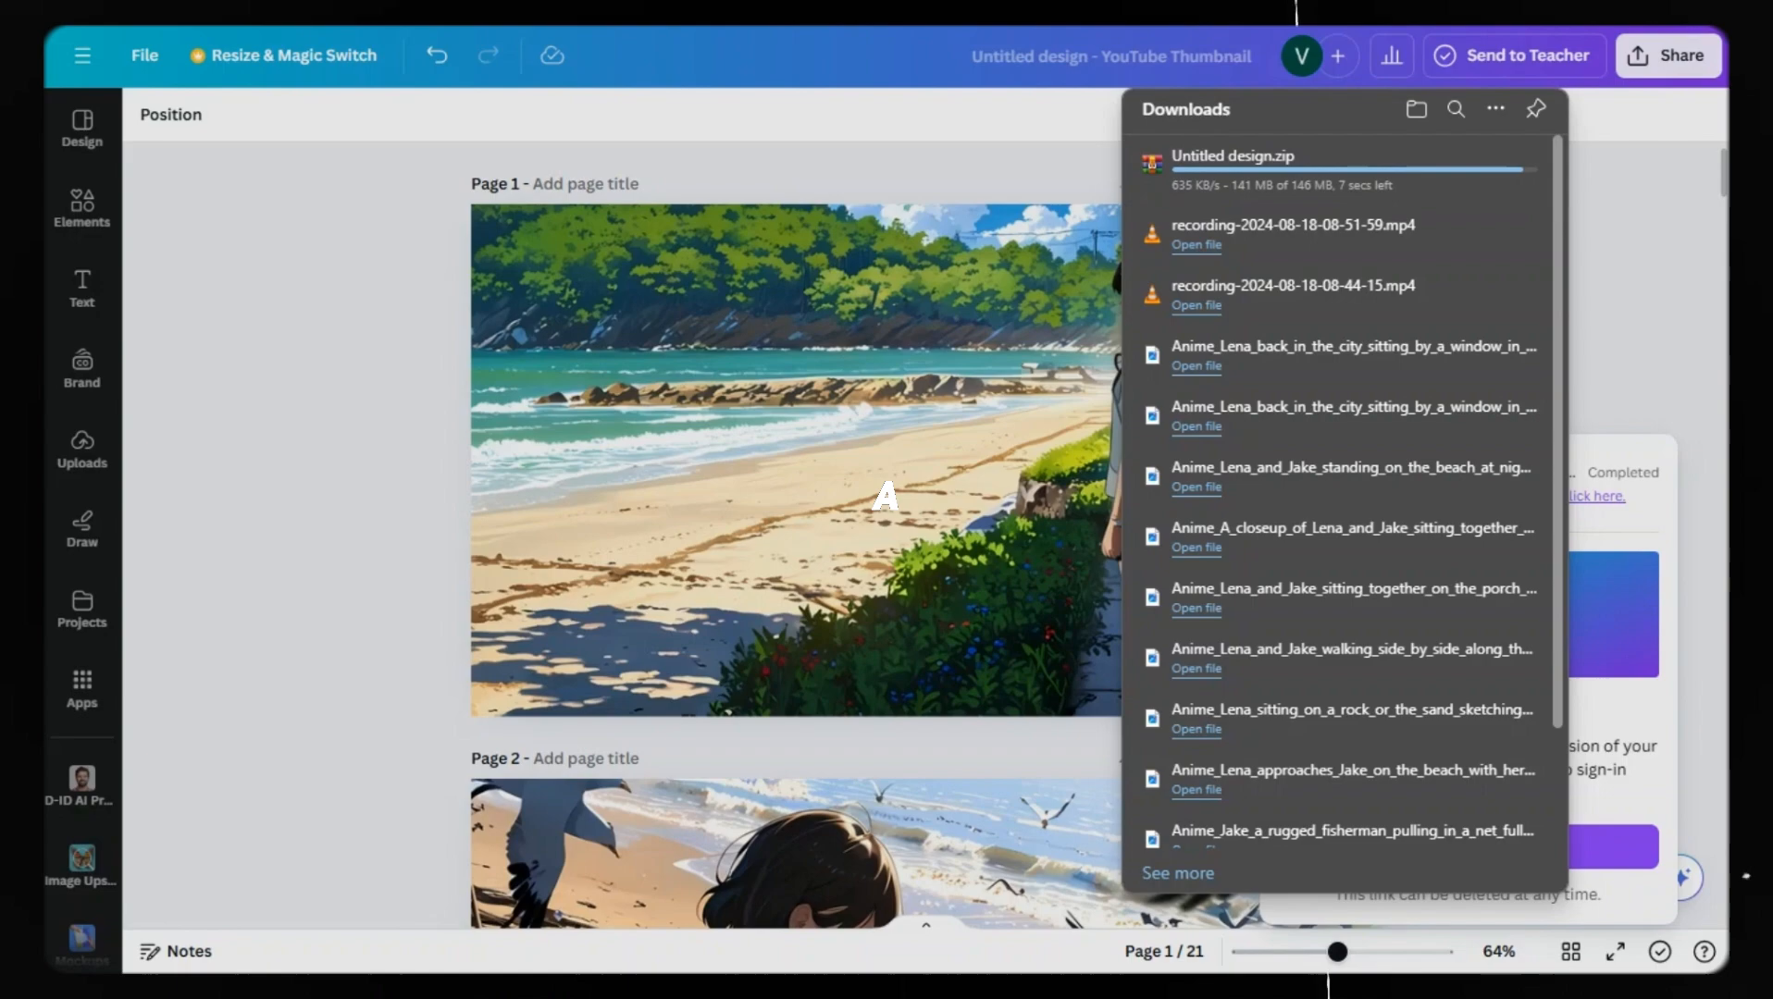
click(1449, 164)
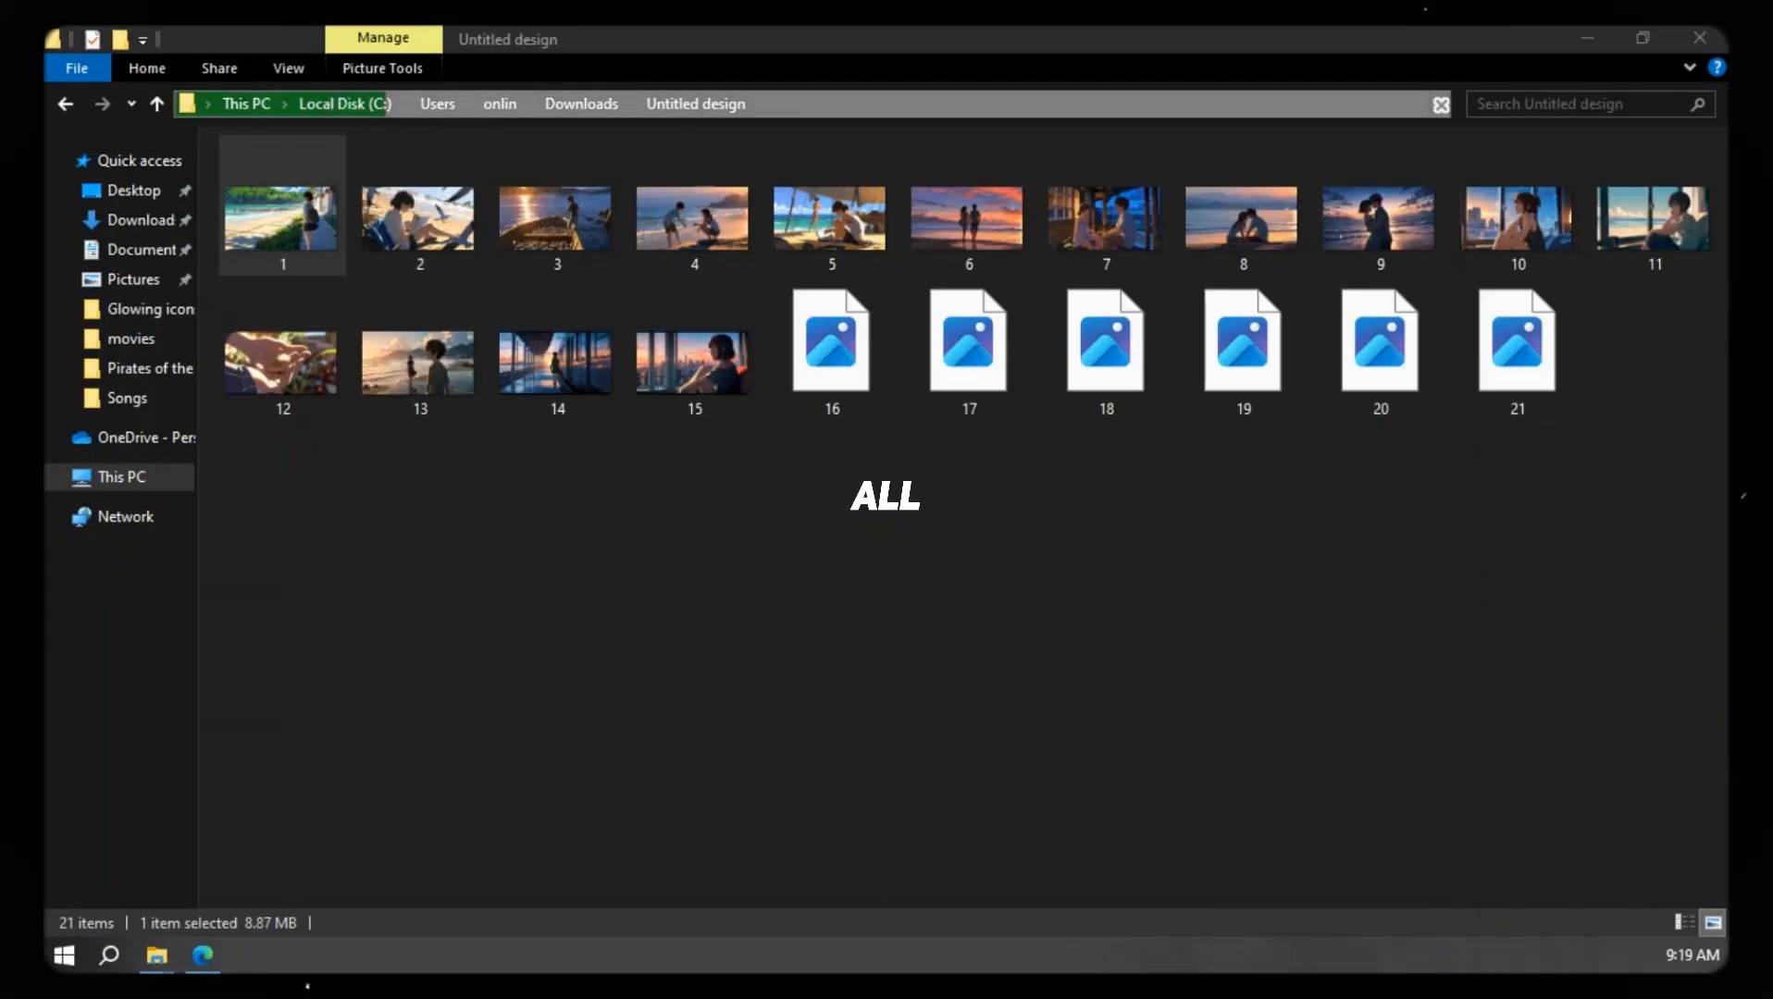
double_click(261, 222)
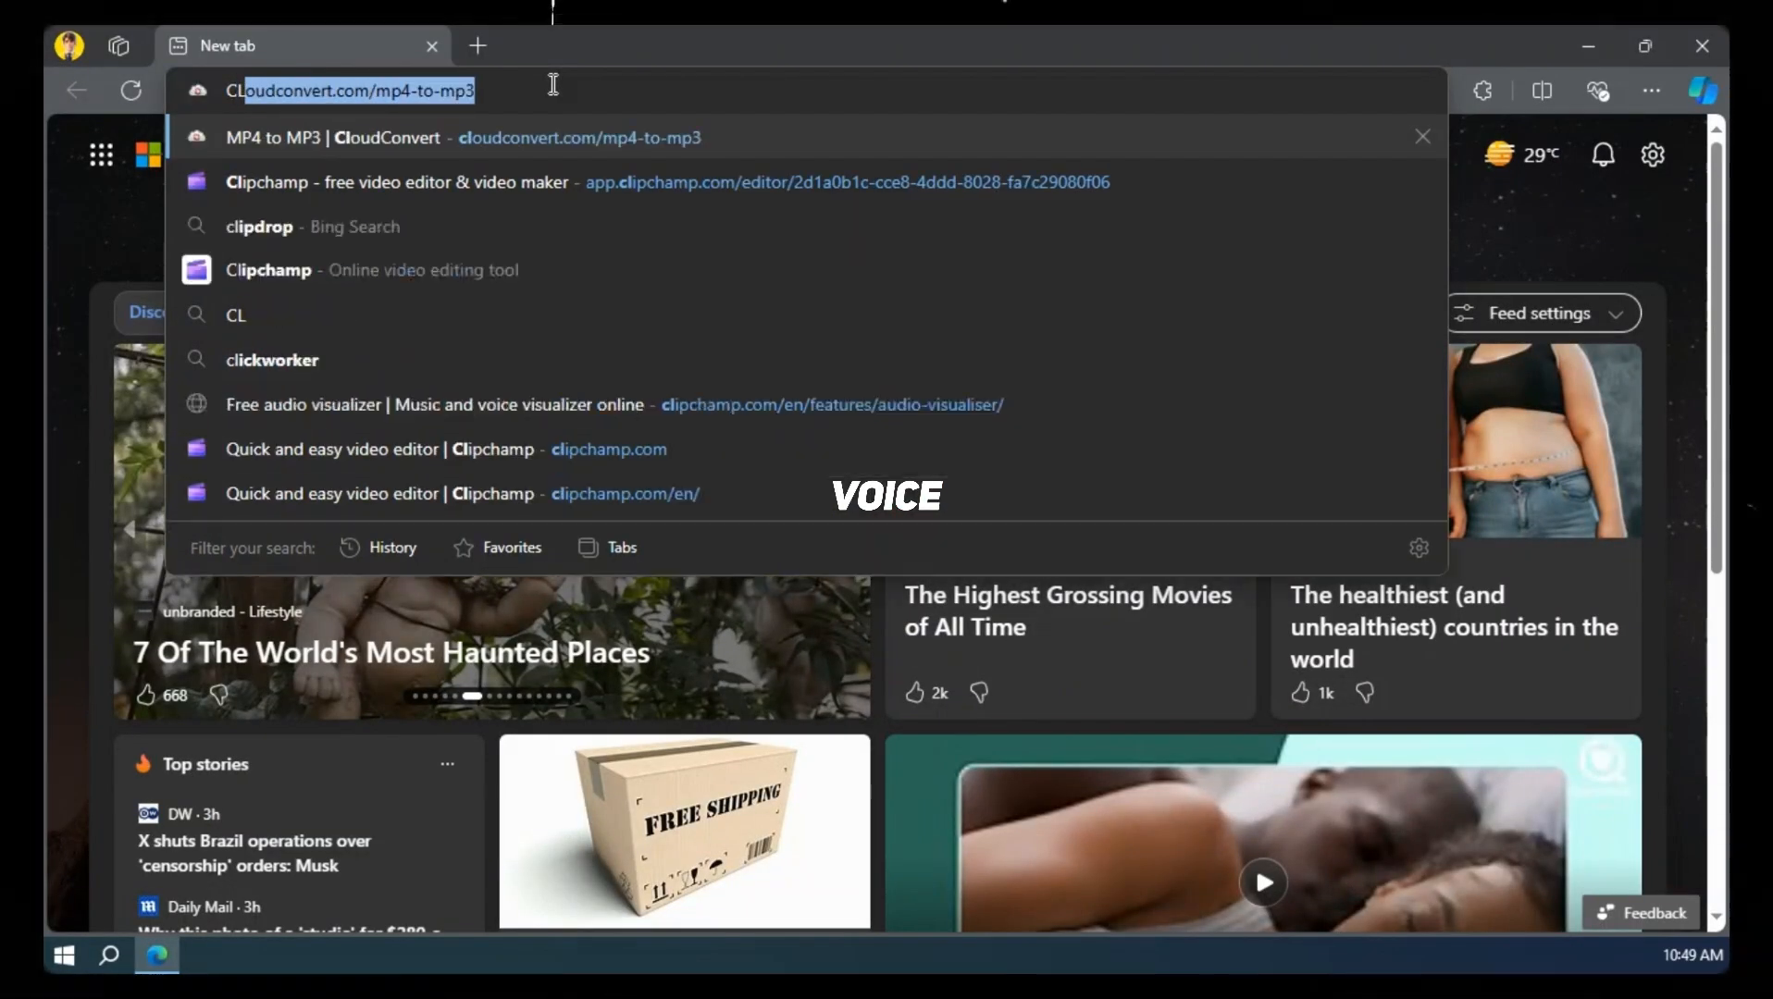
Switch to Clipchamp in the browser and create a new video from scratch
text(ip)
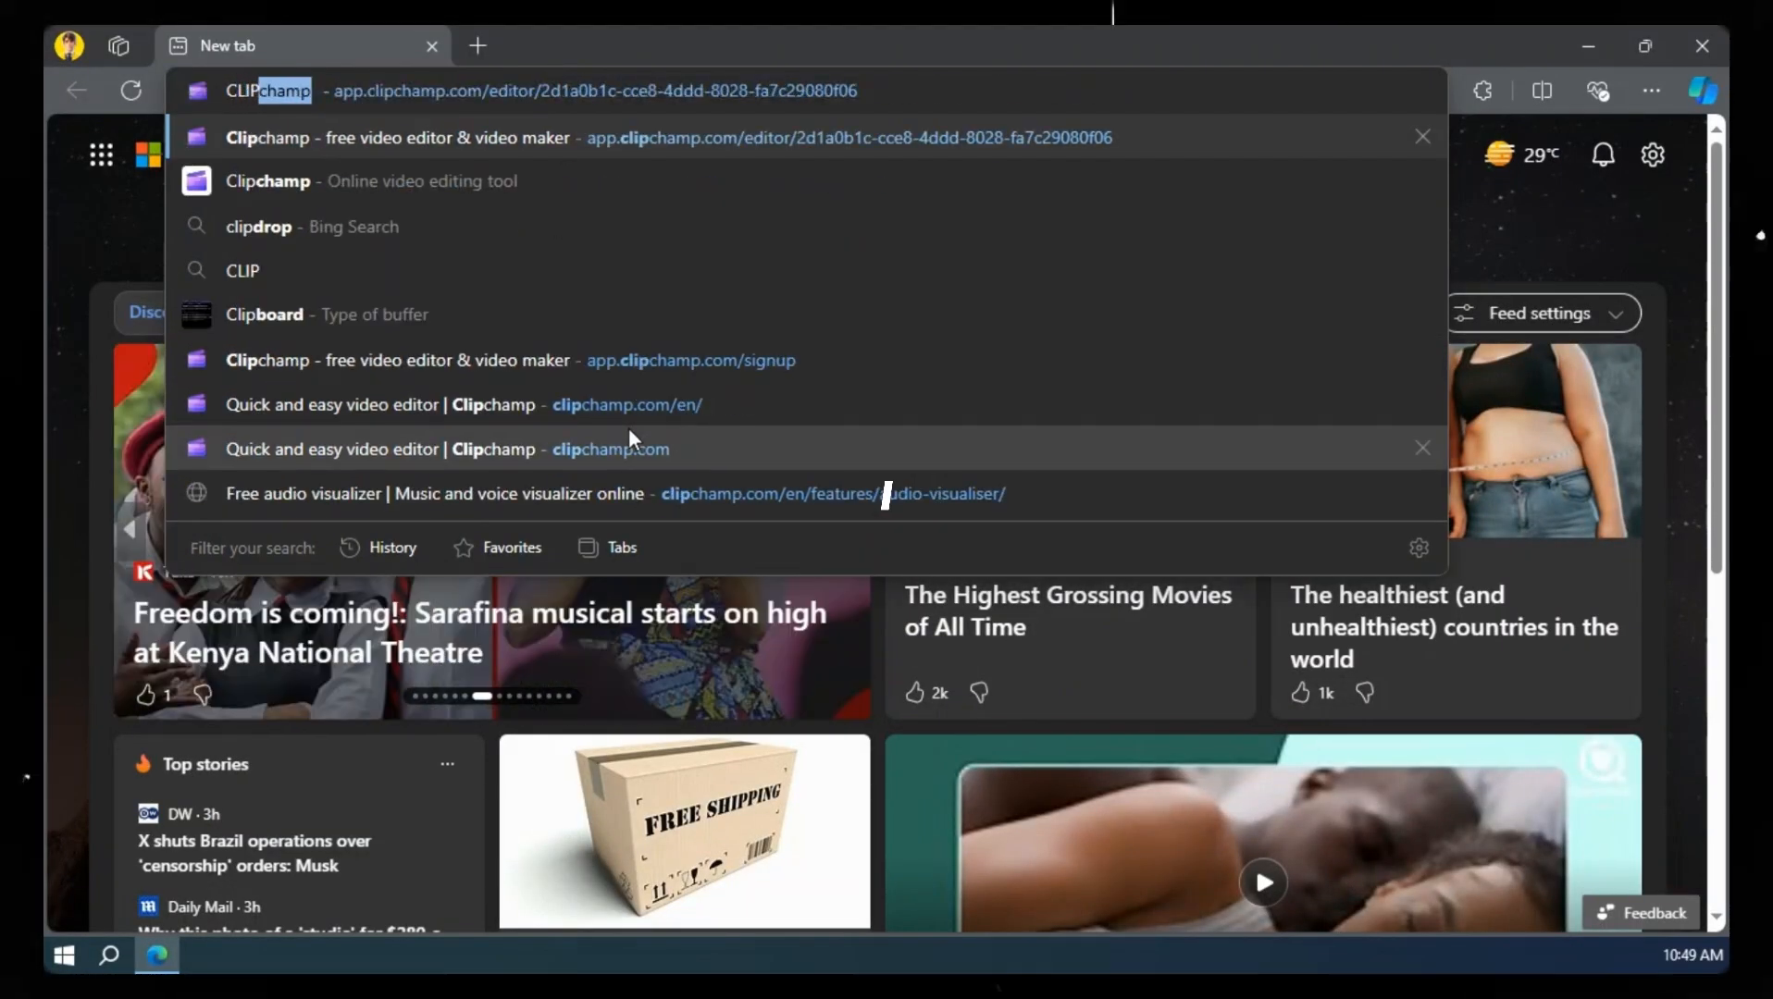
key(Return)
key(F11)
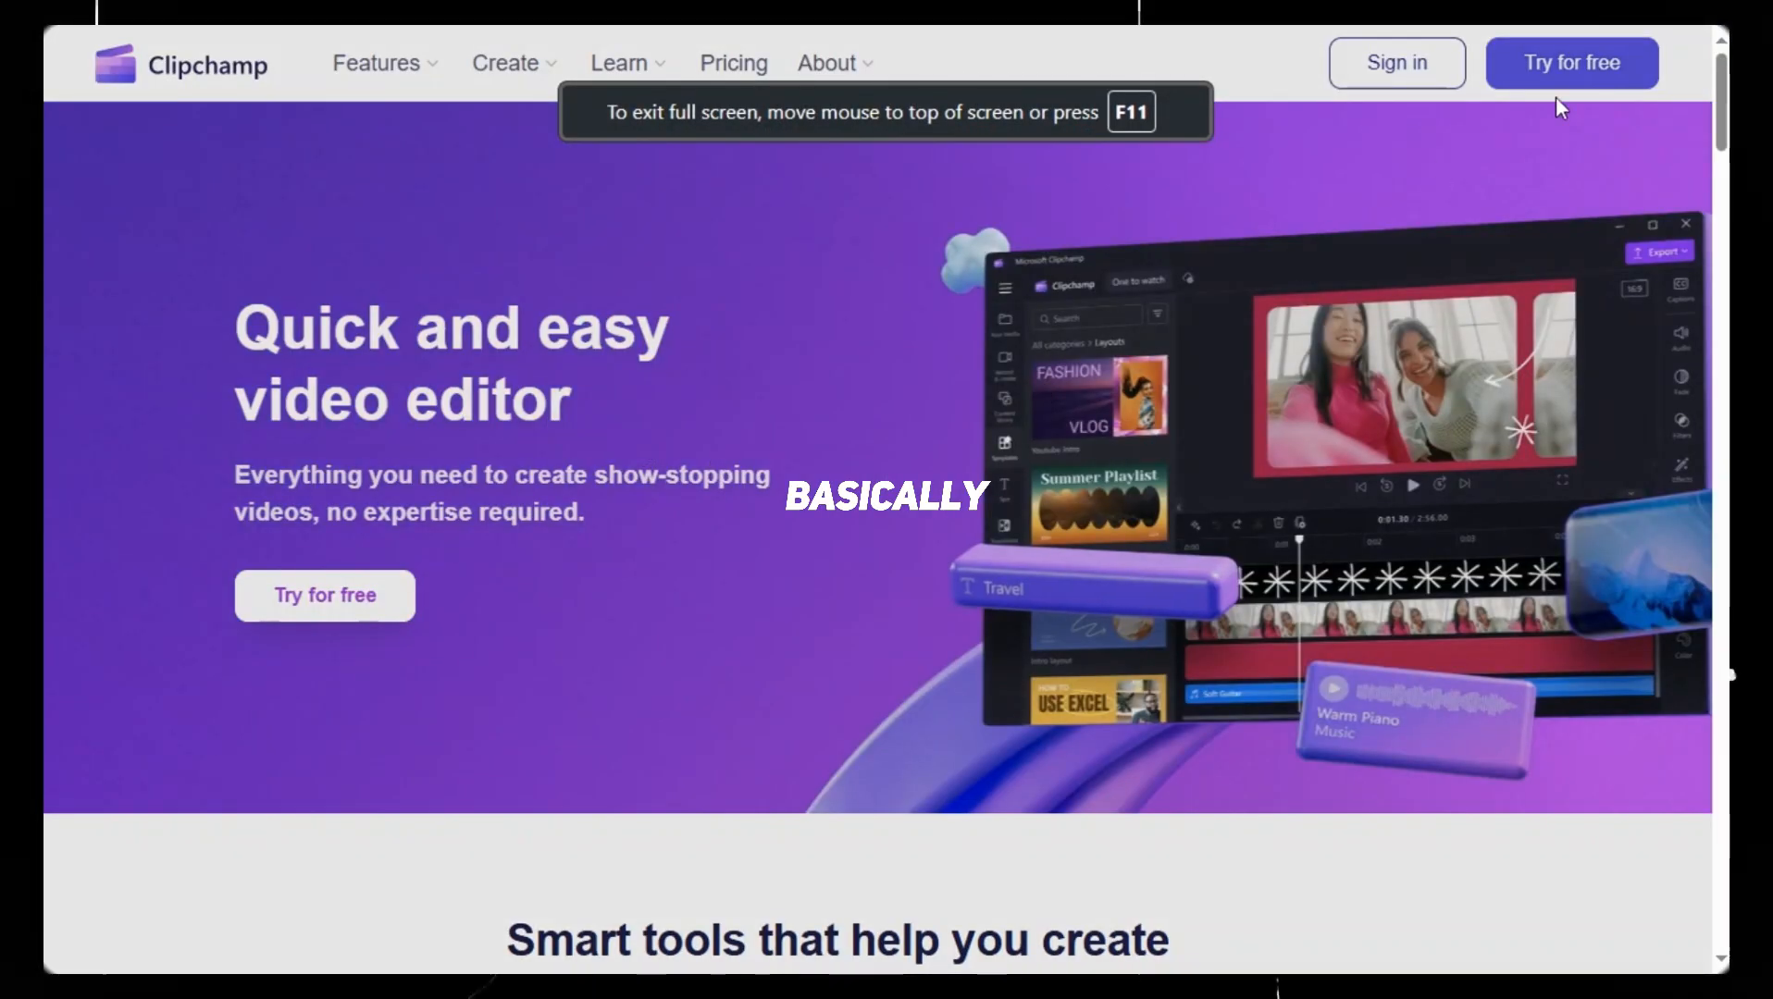
click(1584, 74)
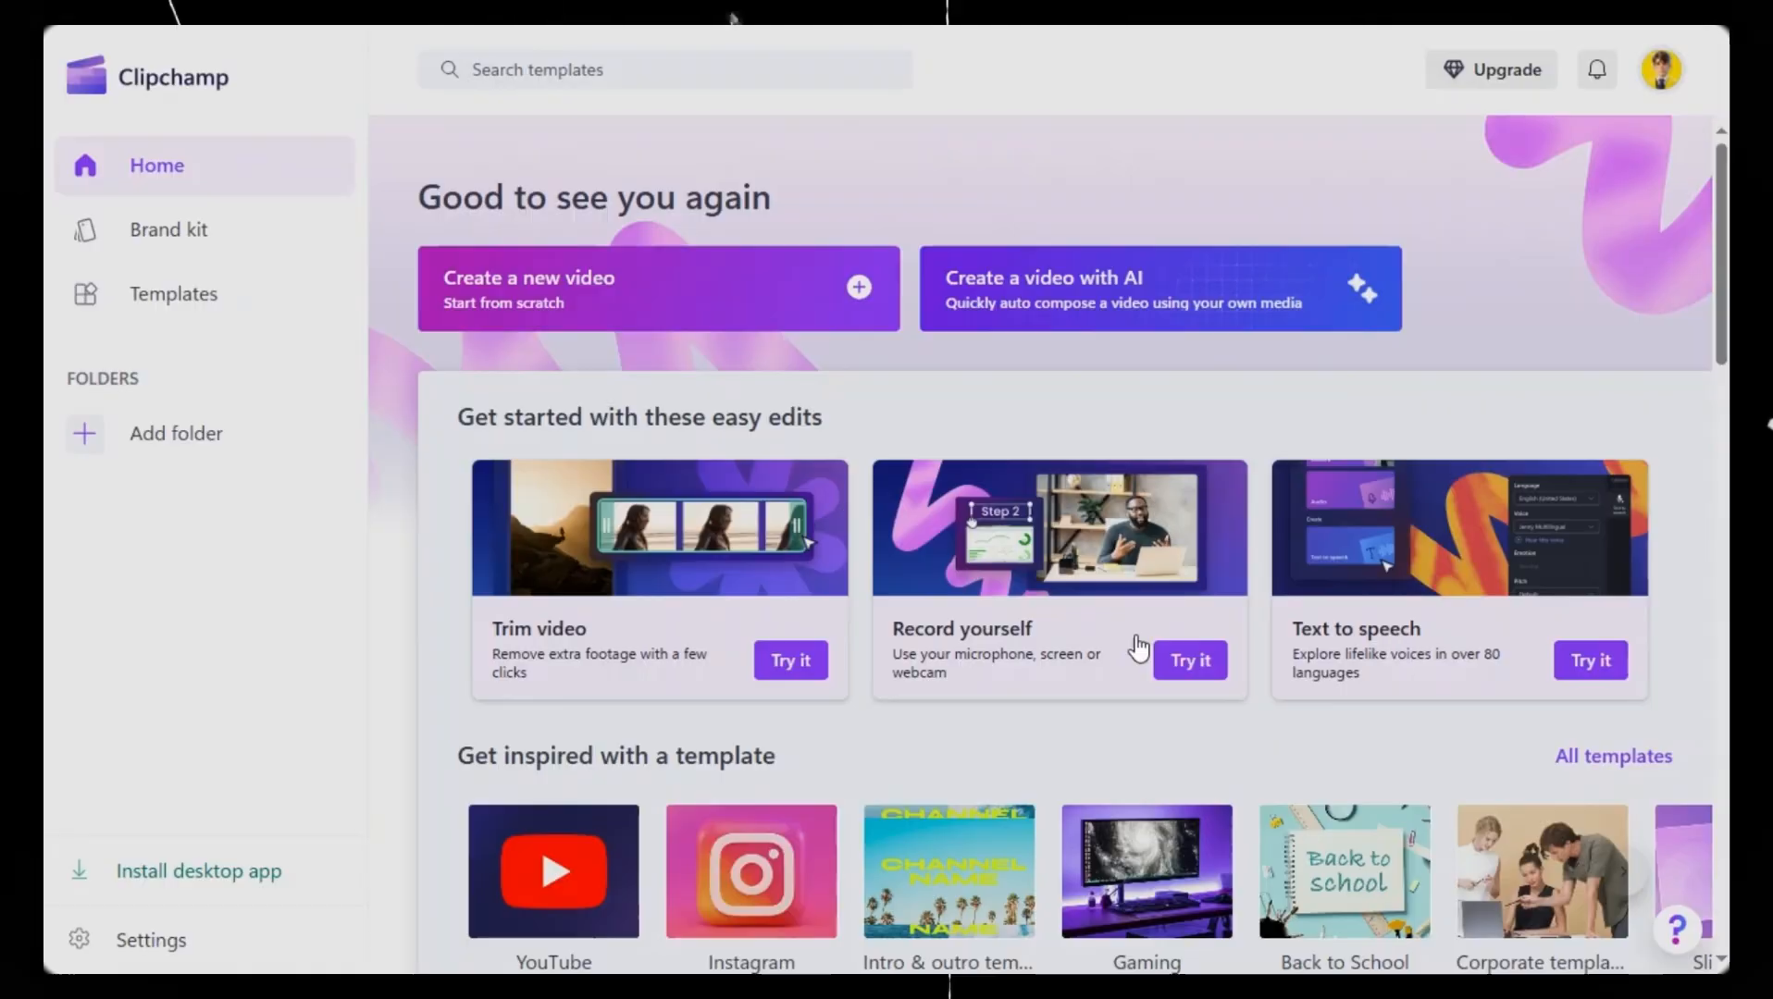
click(812, 310)
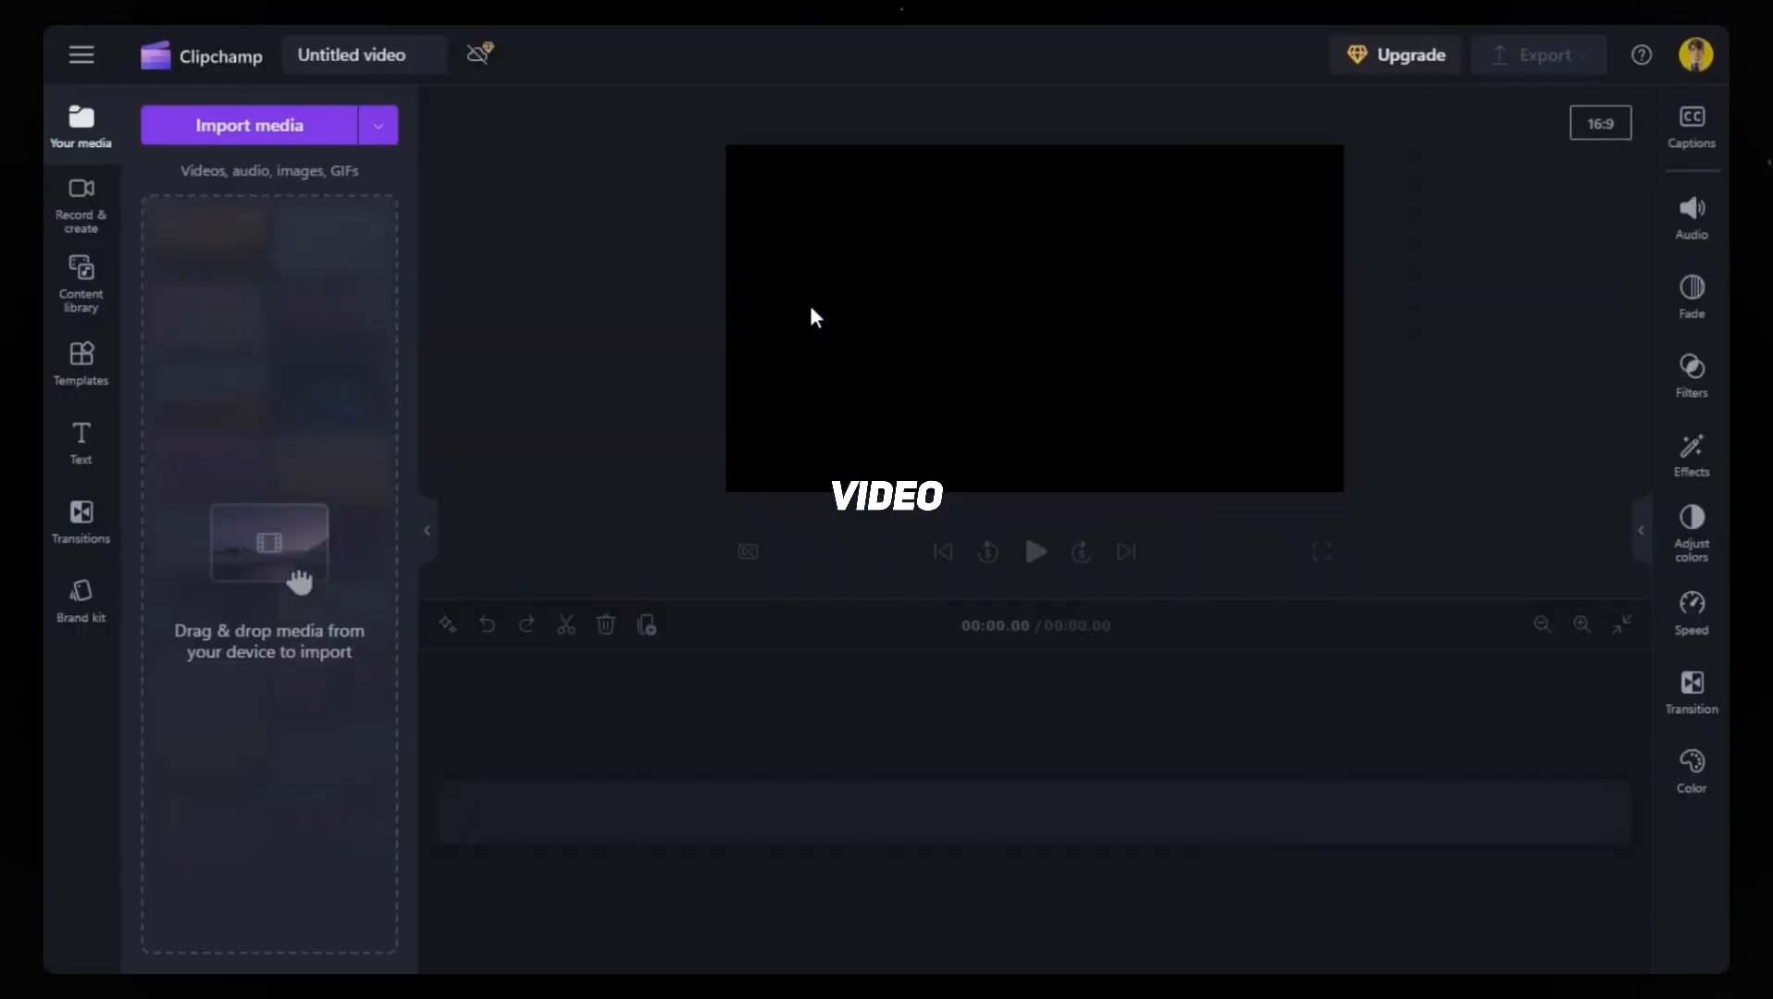
Add a text-to-speech clip and fill its text with the love story copied from ChatGPT
click(85, 222)
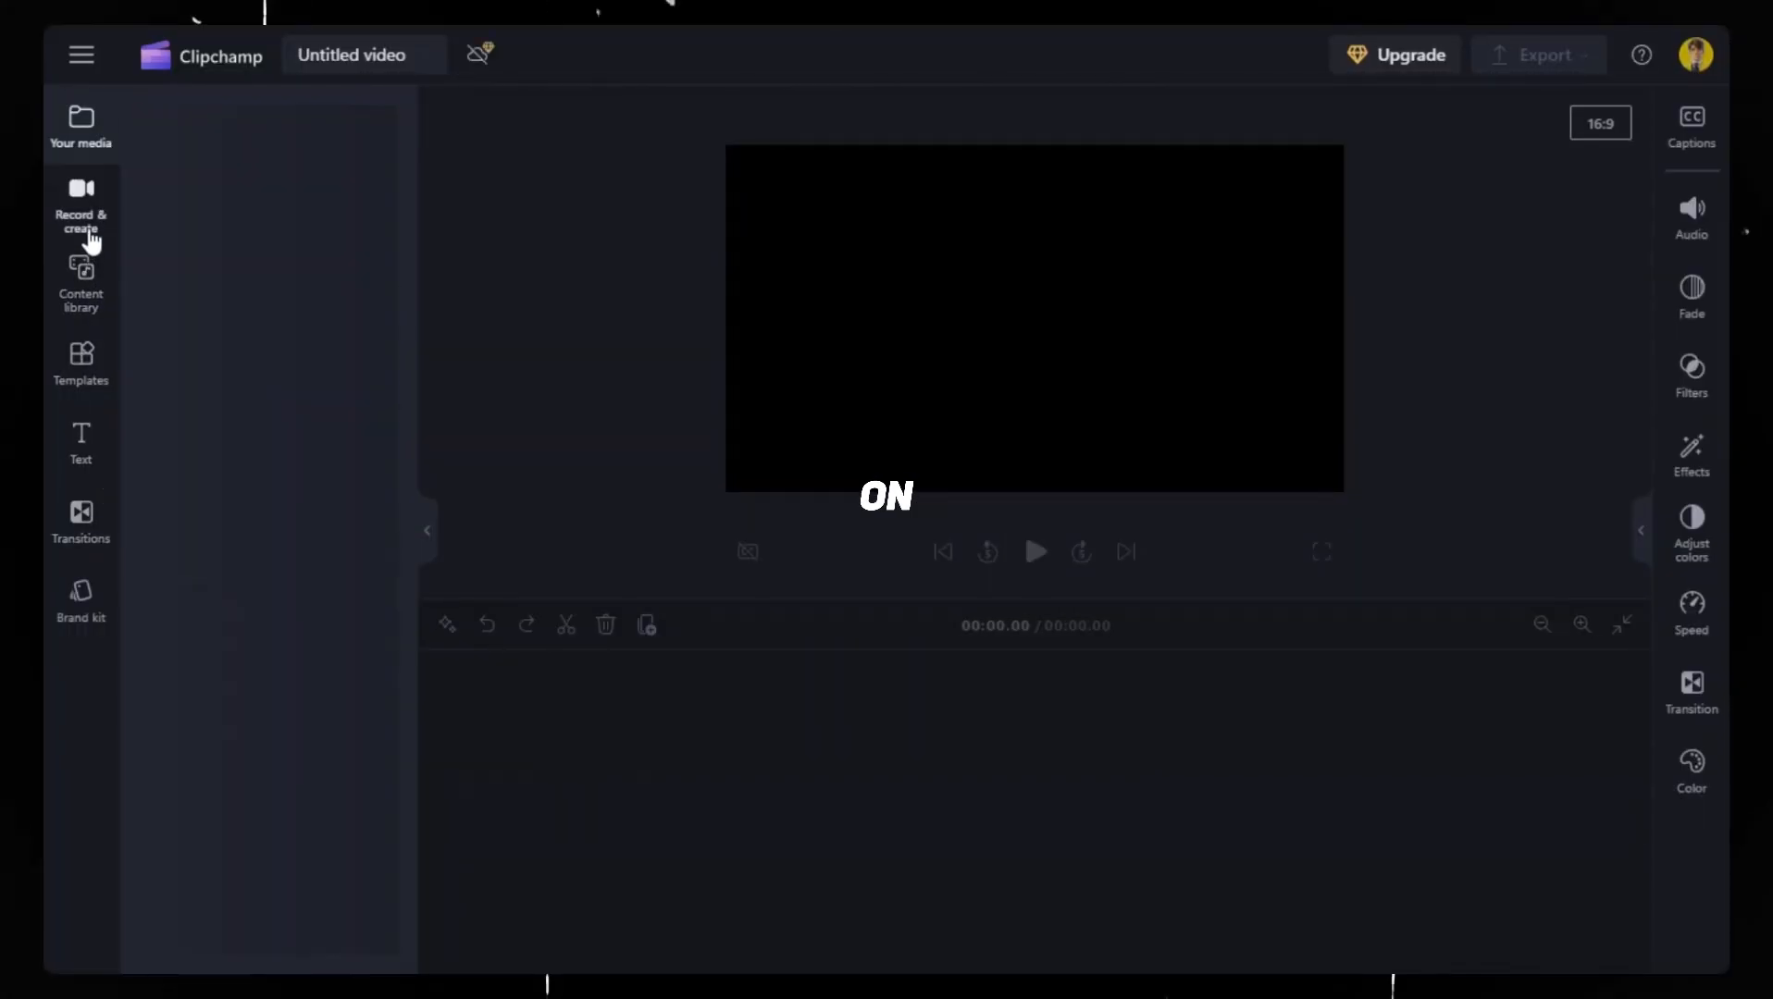
click(273, 766)
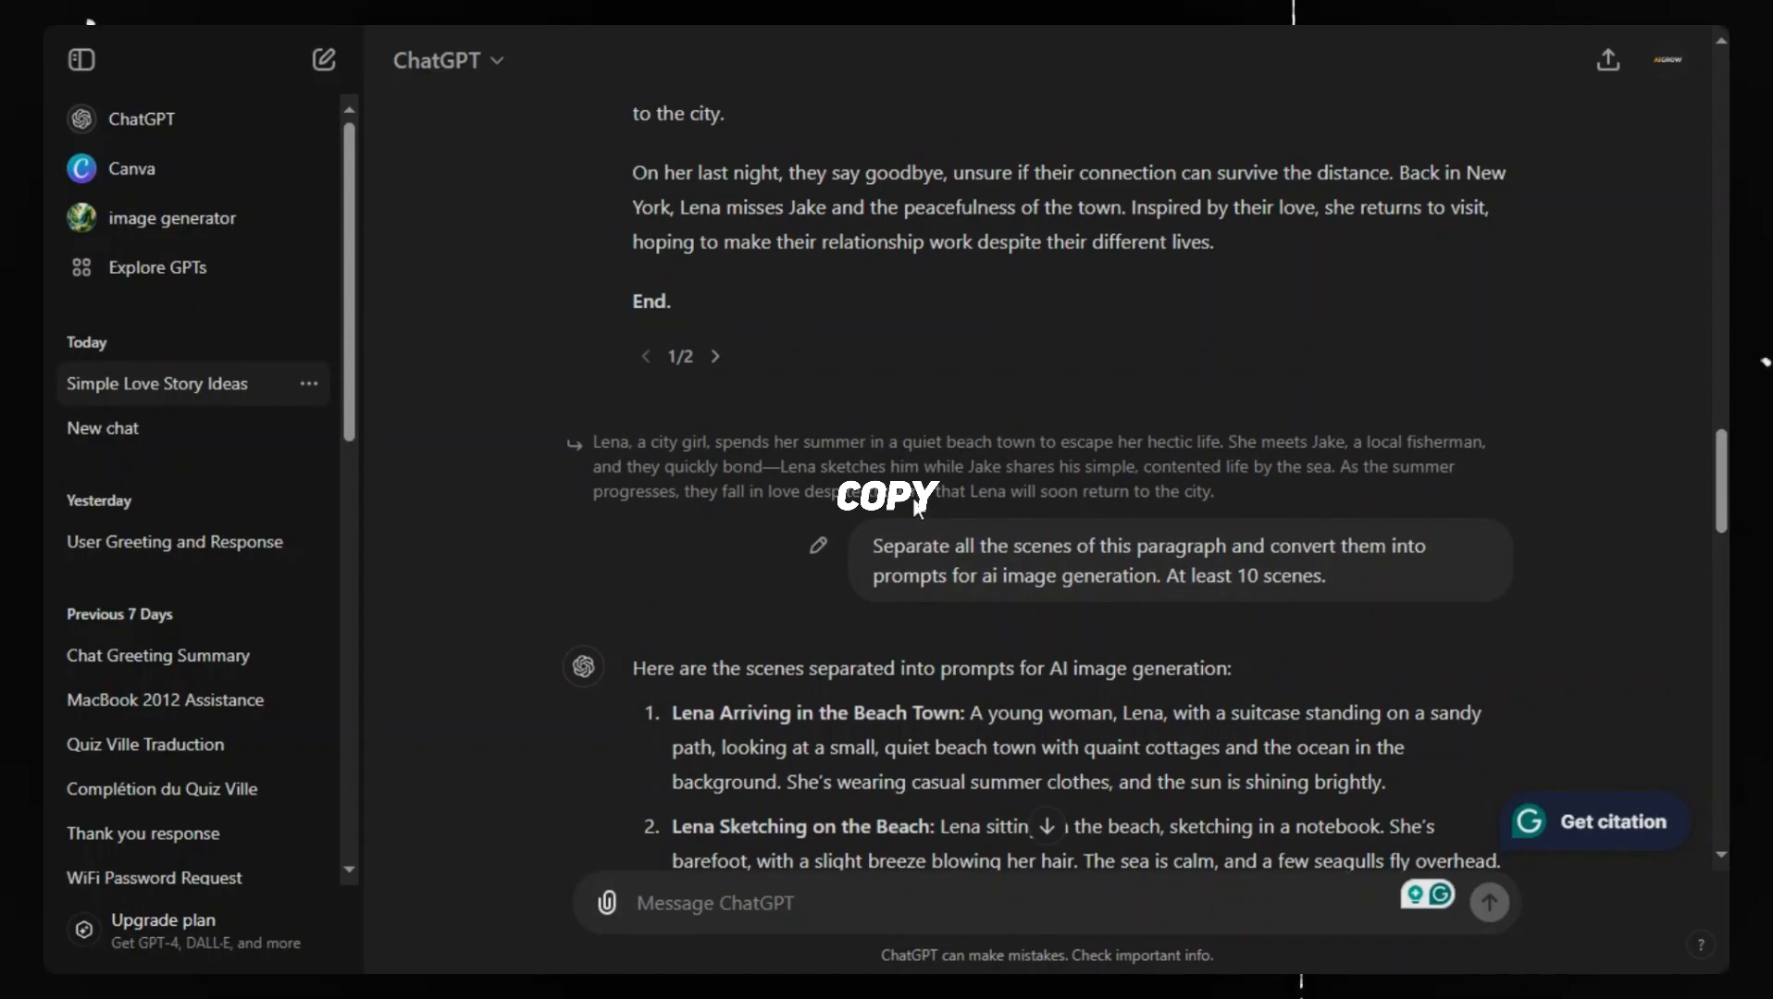
scroll(1046, 463, up, 4)
drag(633, 344, 1271, 585)
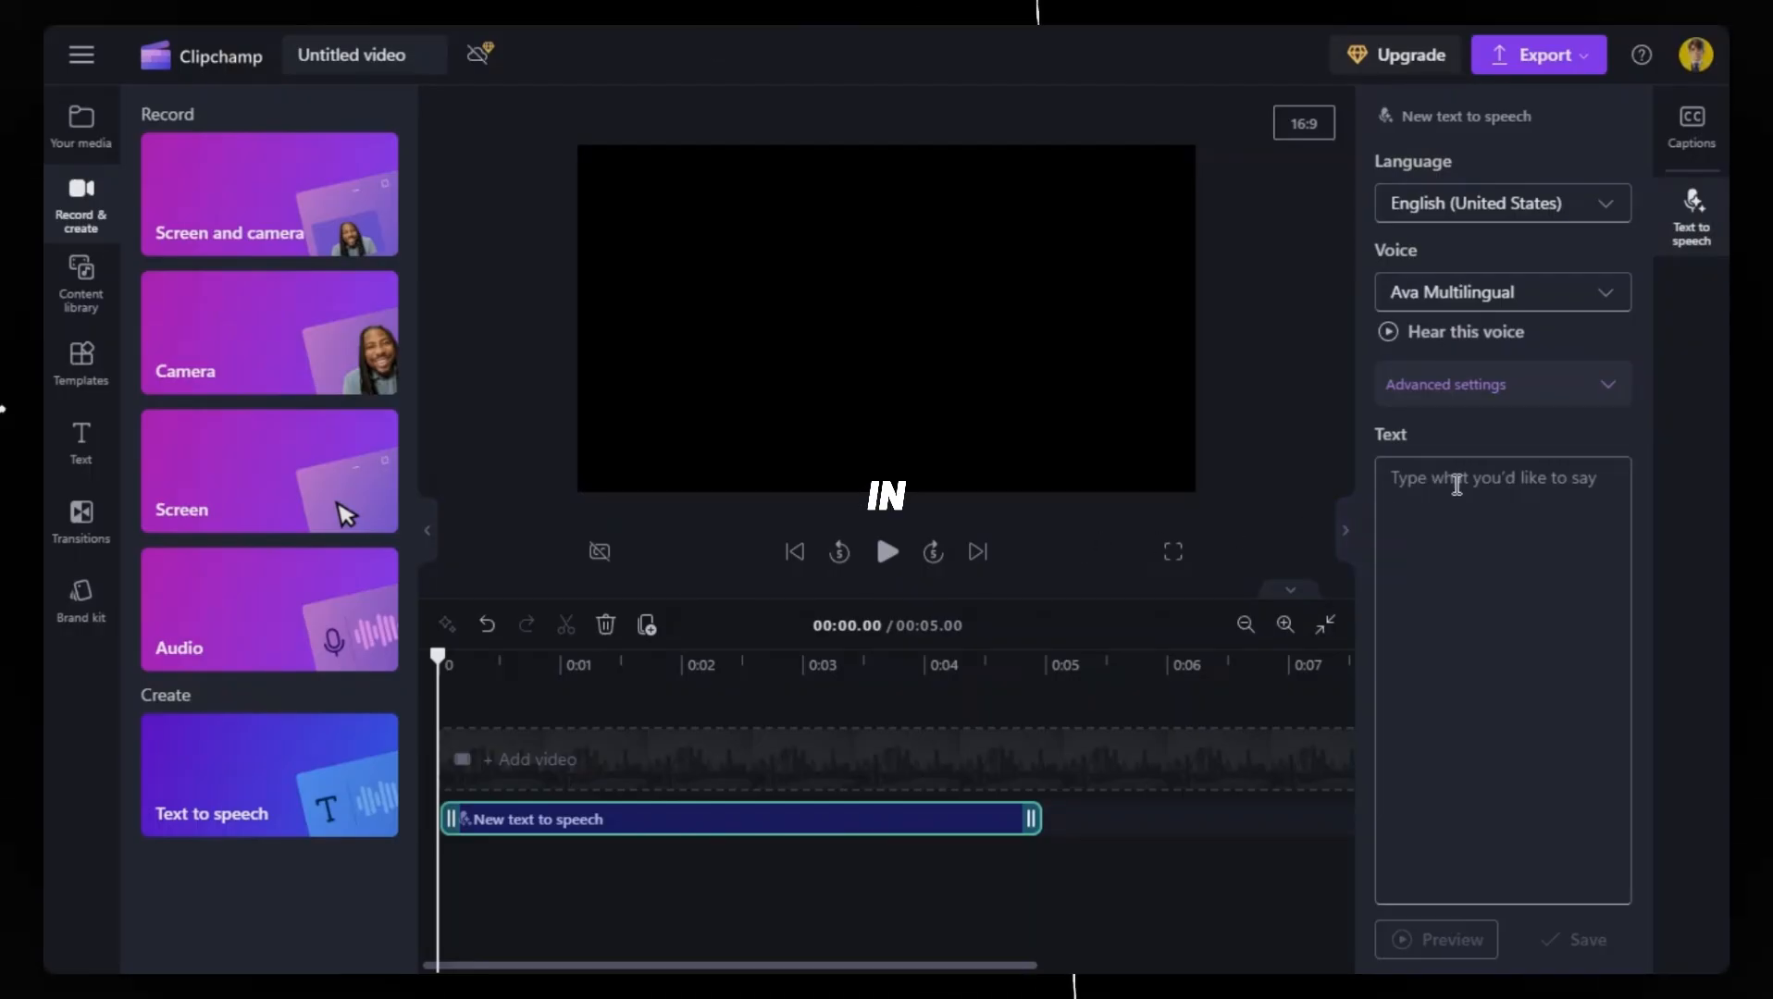
click(1484, 478)
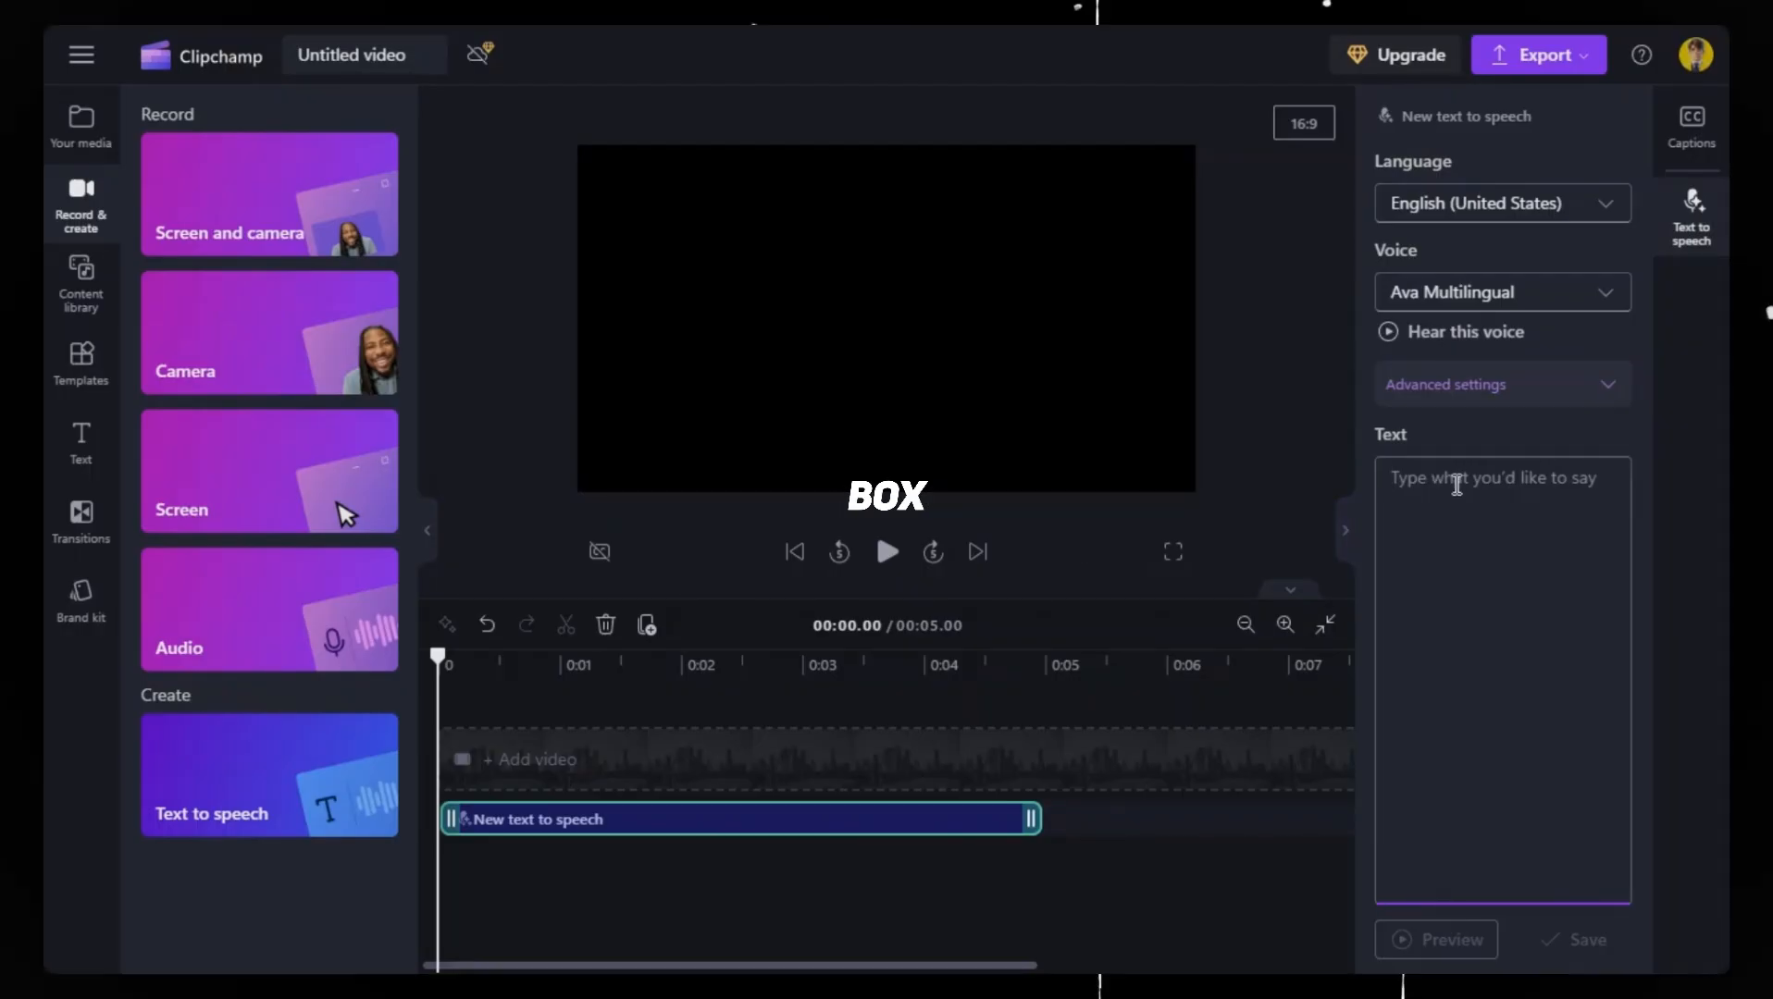
text(Lena, a city girl, spends her summer in a quiet beach town to escape her hectic life. She meets Jake, a local fisherman, and they quickly bond—Lena sketches him while Jake shares his simple, contented life by the sea. As the summer progresses, they fall in love despite knowing that Lena will soon return to the city.  On her last night, they say goodbye, unsure if their connection can survive the distance. Back in New York, Lena misses Jake and the peacefulness of the town. Inspired by their love, Jake returns to visit, hoping to make their relationship work despite their different lives.)
Set the narration voice to Nancy with the Friendly emotion
click(1490, 294)
scroll(1487, 389, down, 10)
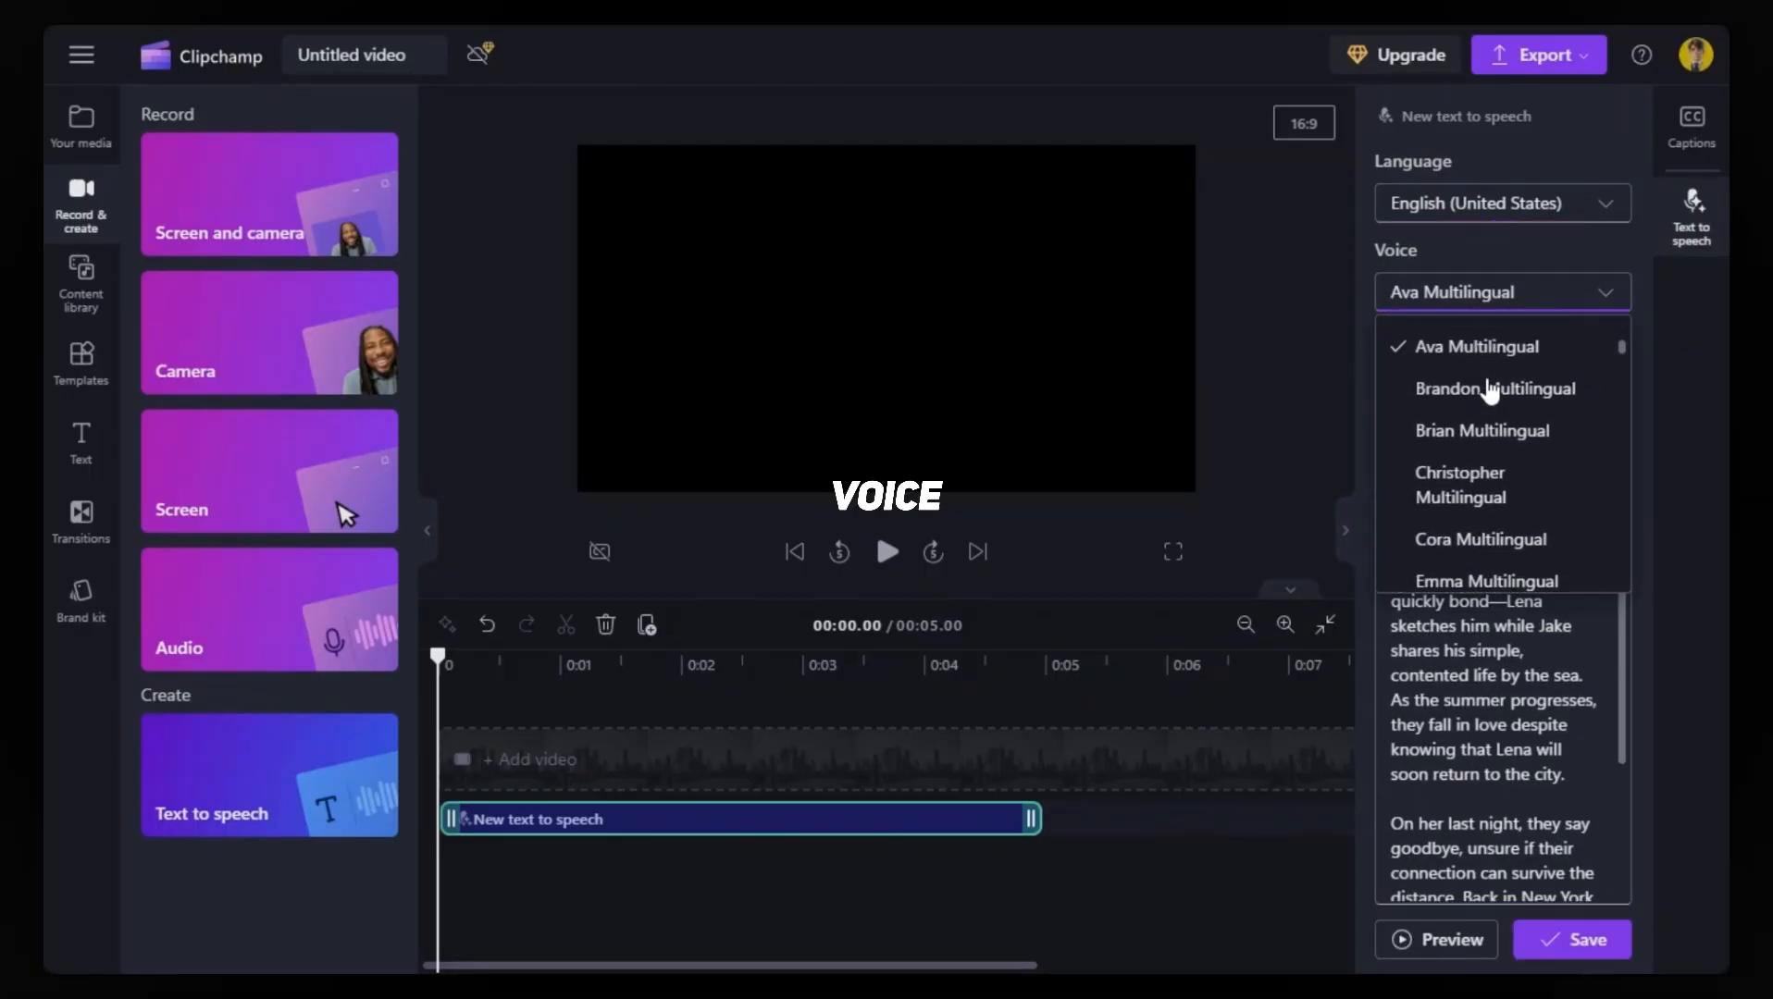
scroll(1488, 393, down, 10)
click(1491, 407)
click(1493, 392)
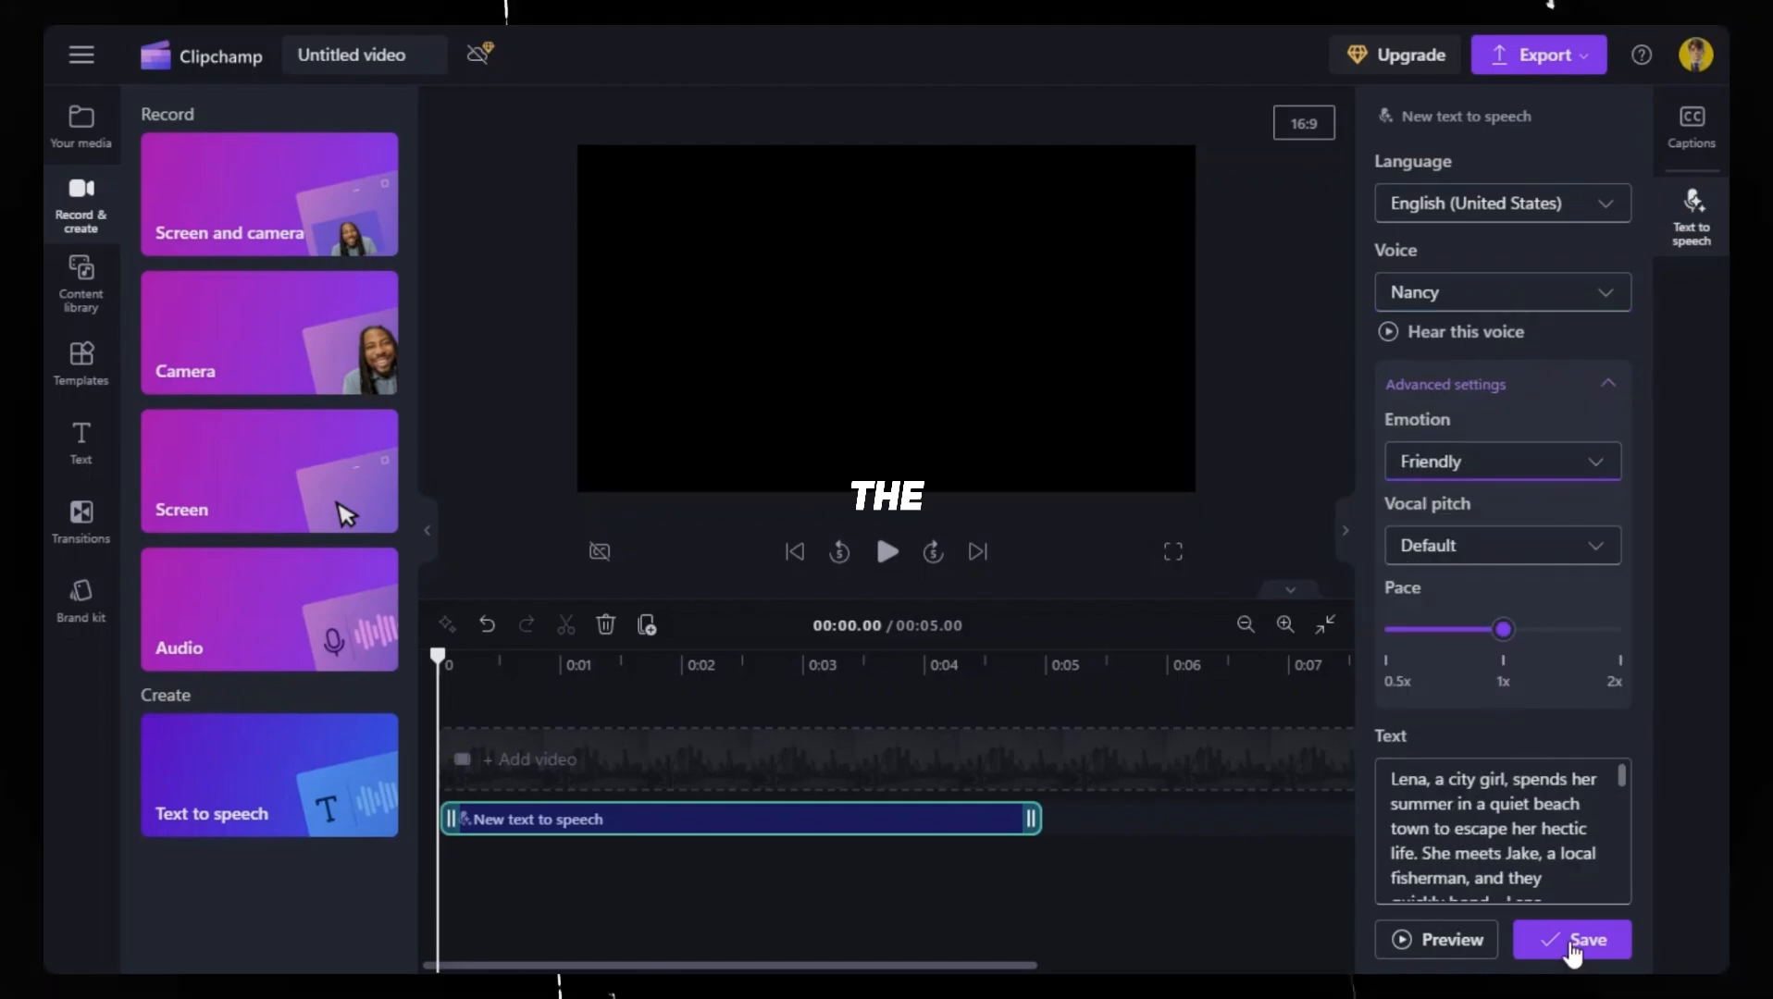
Save the text-to-speech narration to the timeline and export the video at 720p
click(1571, 945)
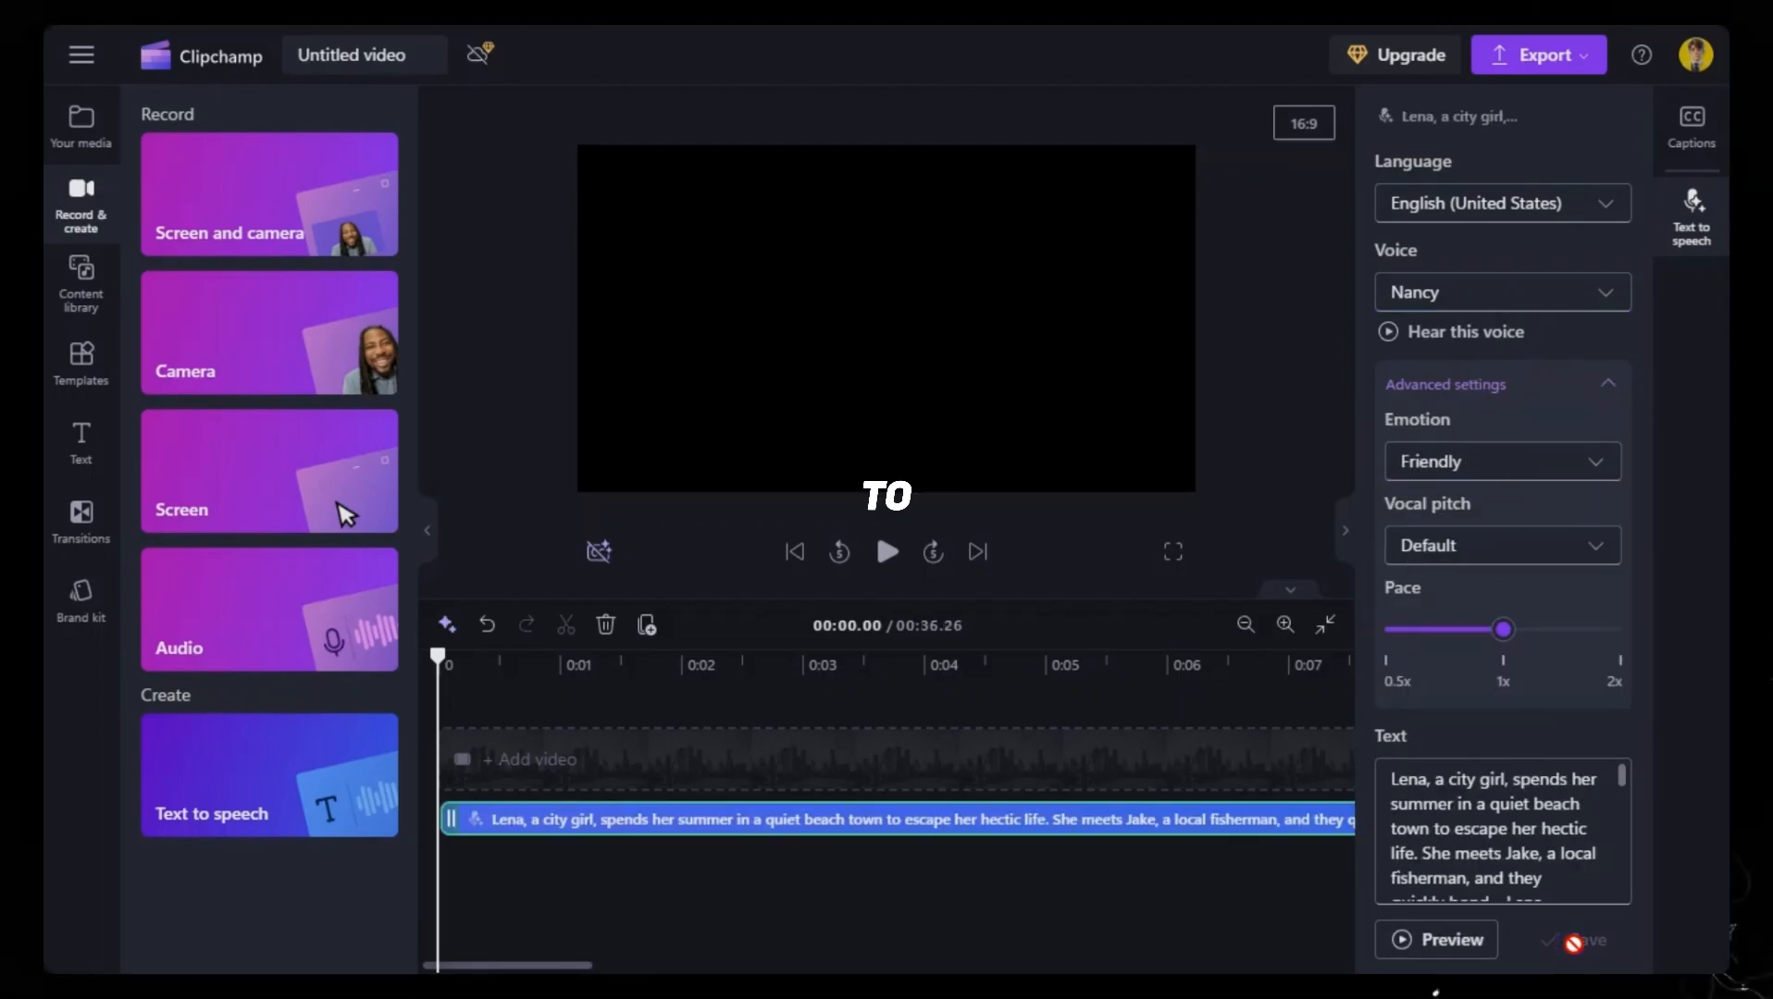
click(1551, 58)
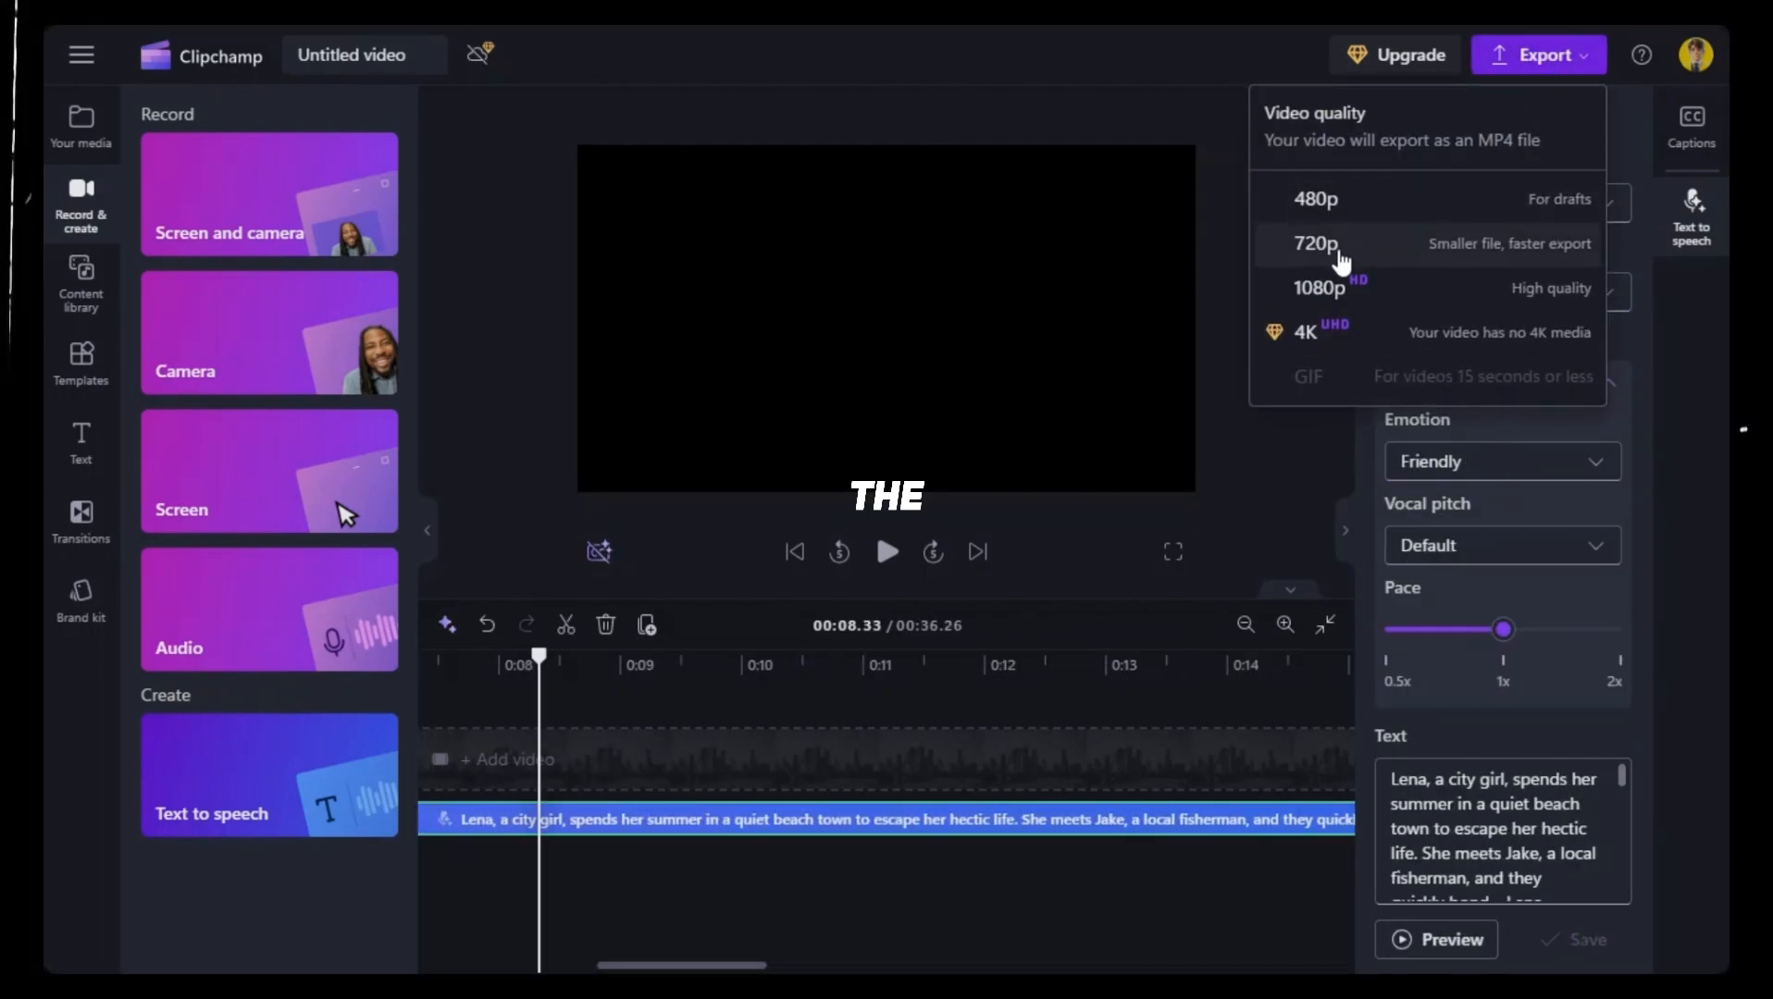
click(1337, 250)
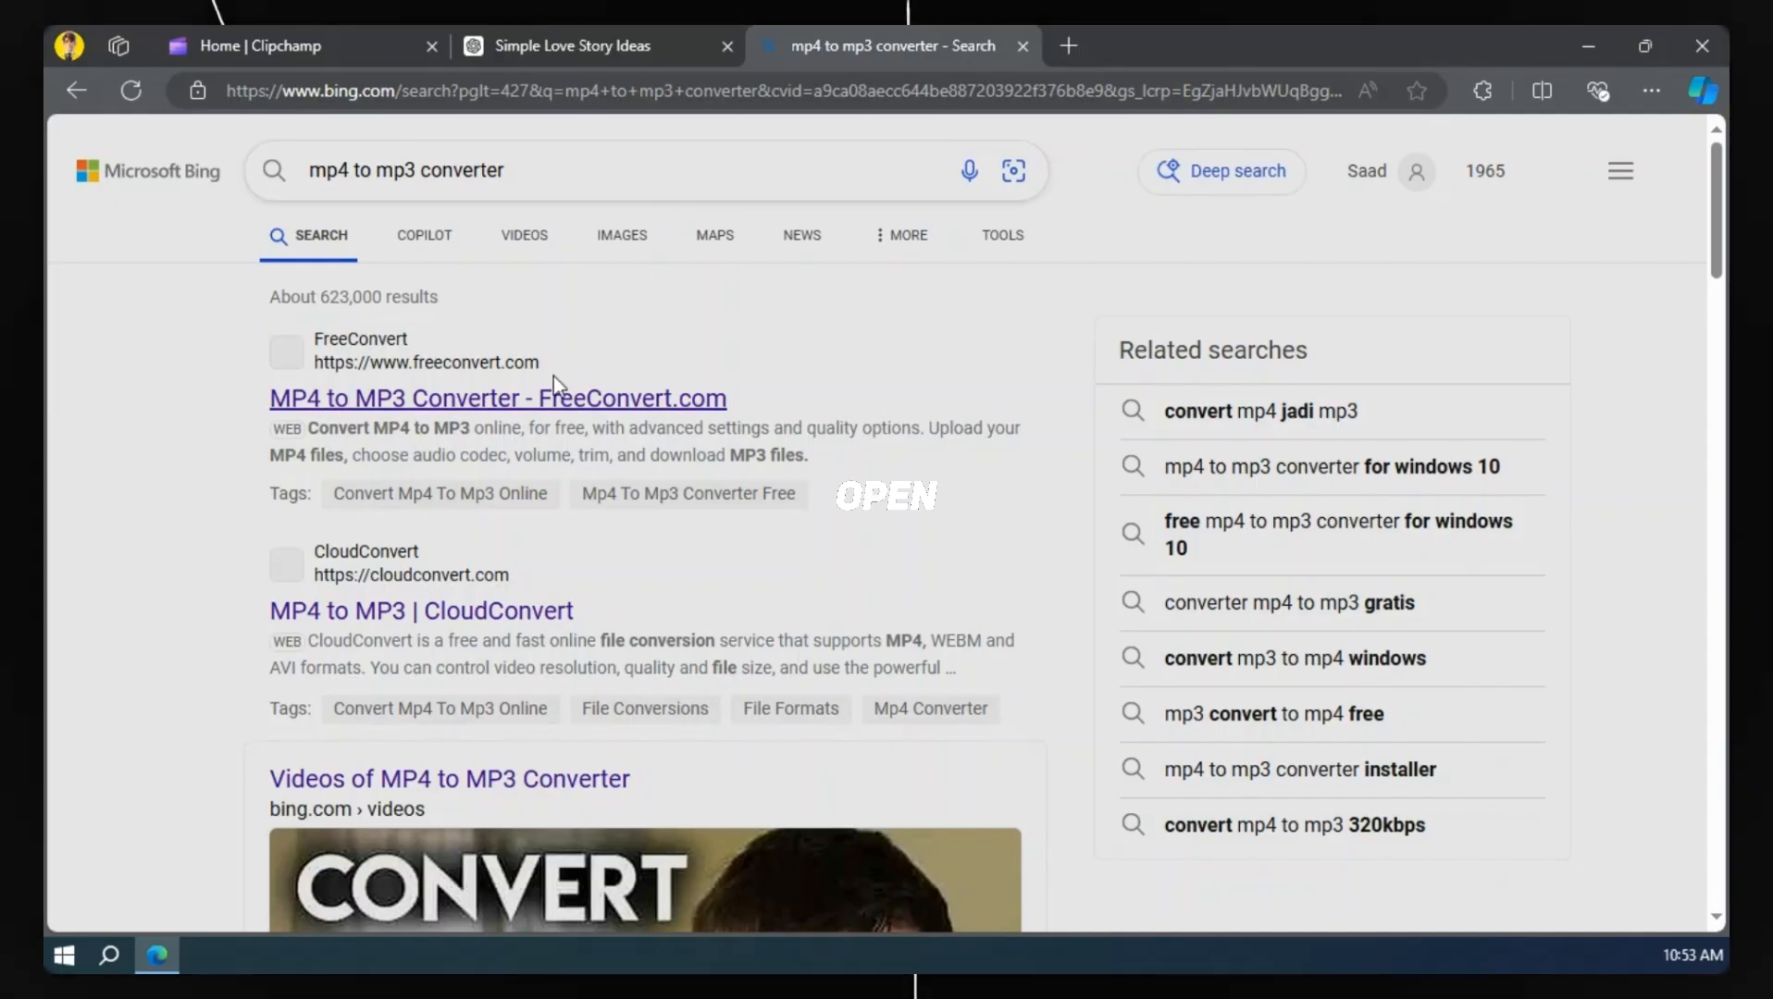
Convert the exported narration video to MP3 on FreeConvert and download the converted file
click(539, 395)
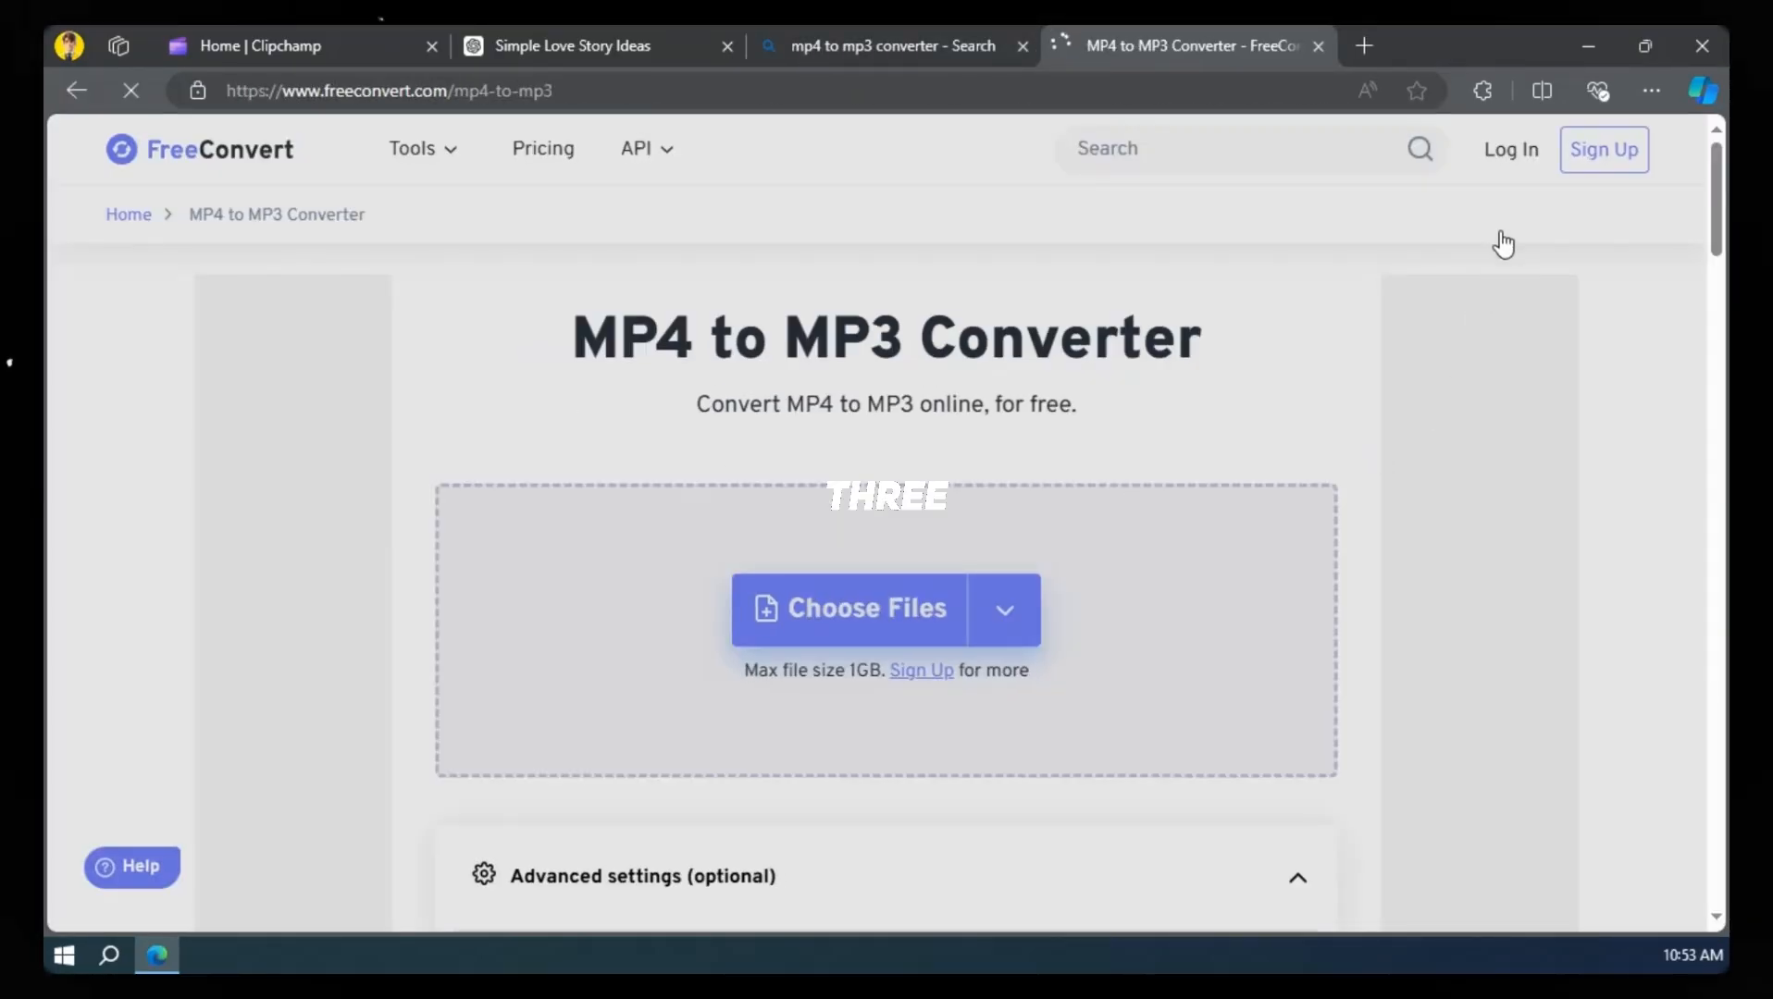
click(1651, 90)
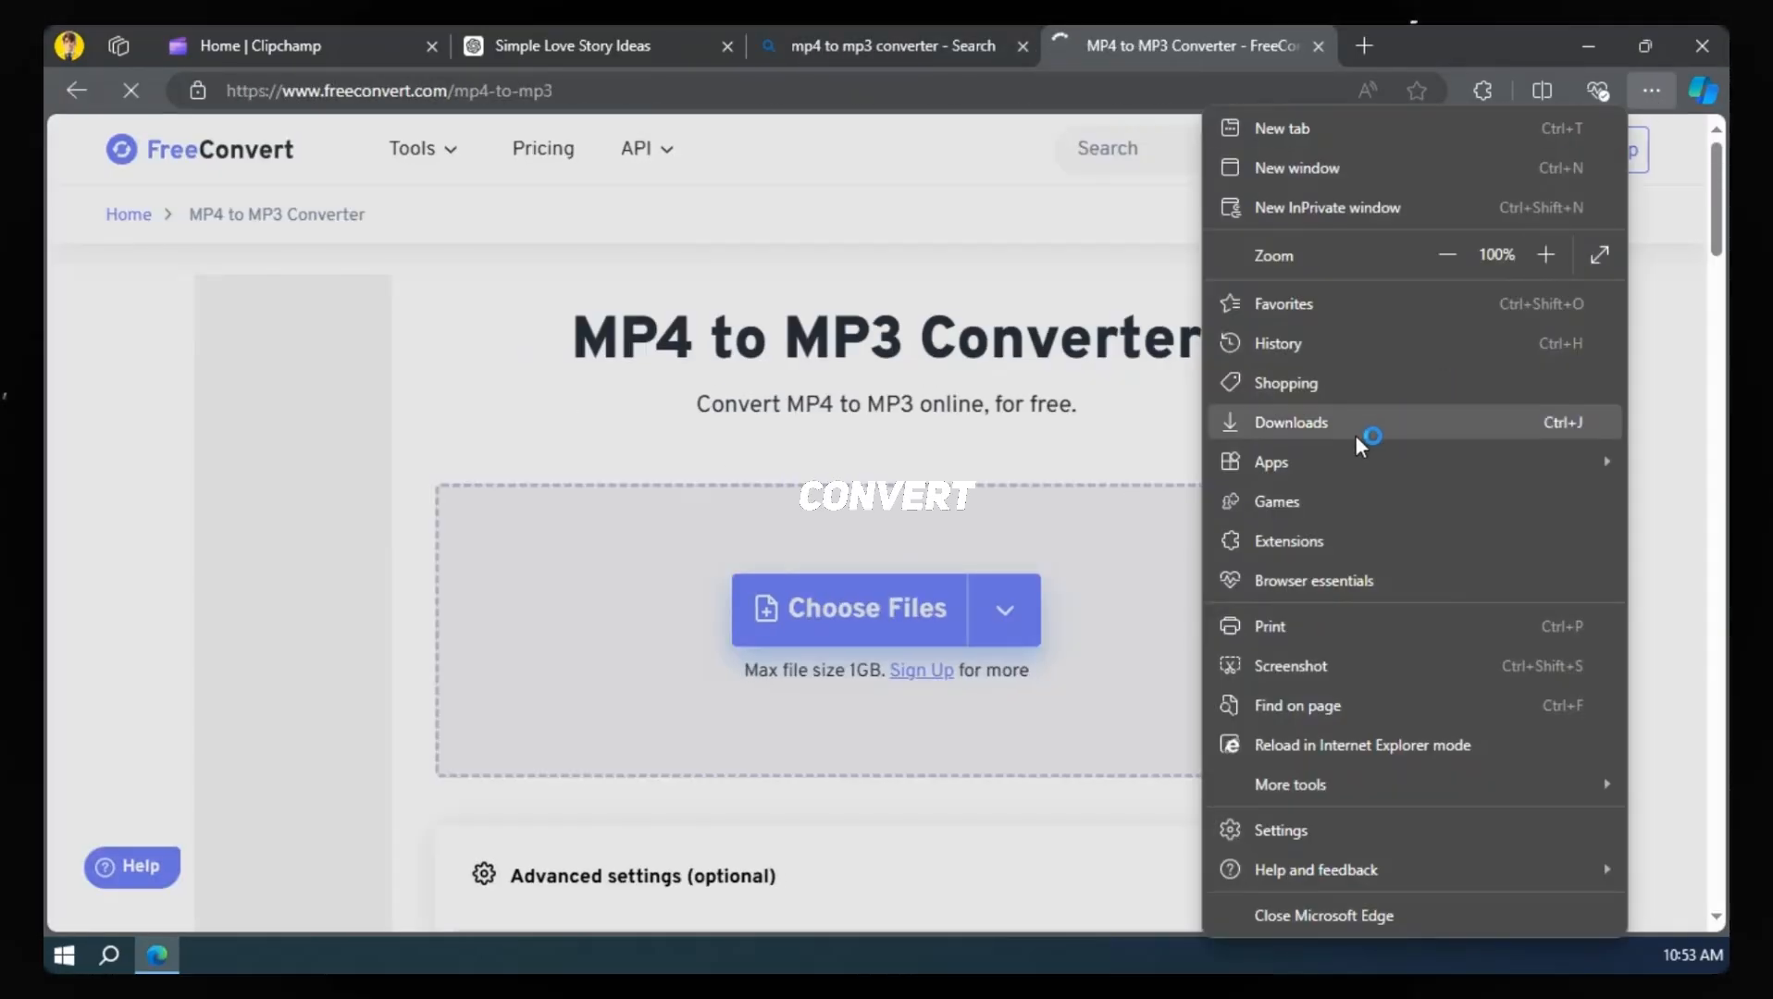
click(1355, 424)
drag(1211, 197, 971, 538)
click(1205, 684)
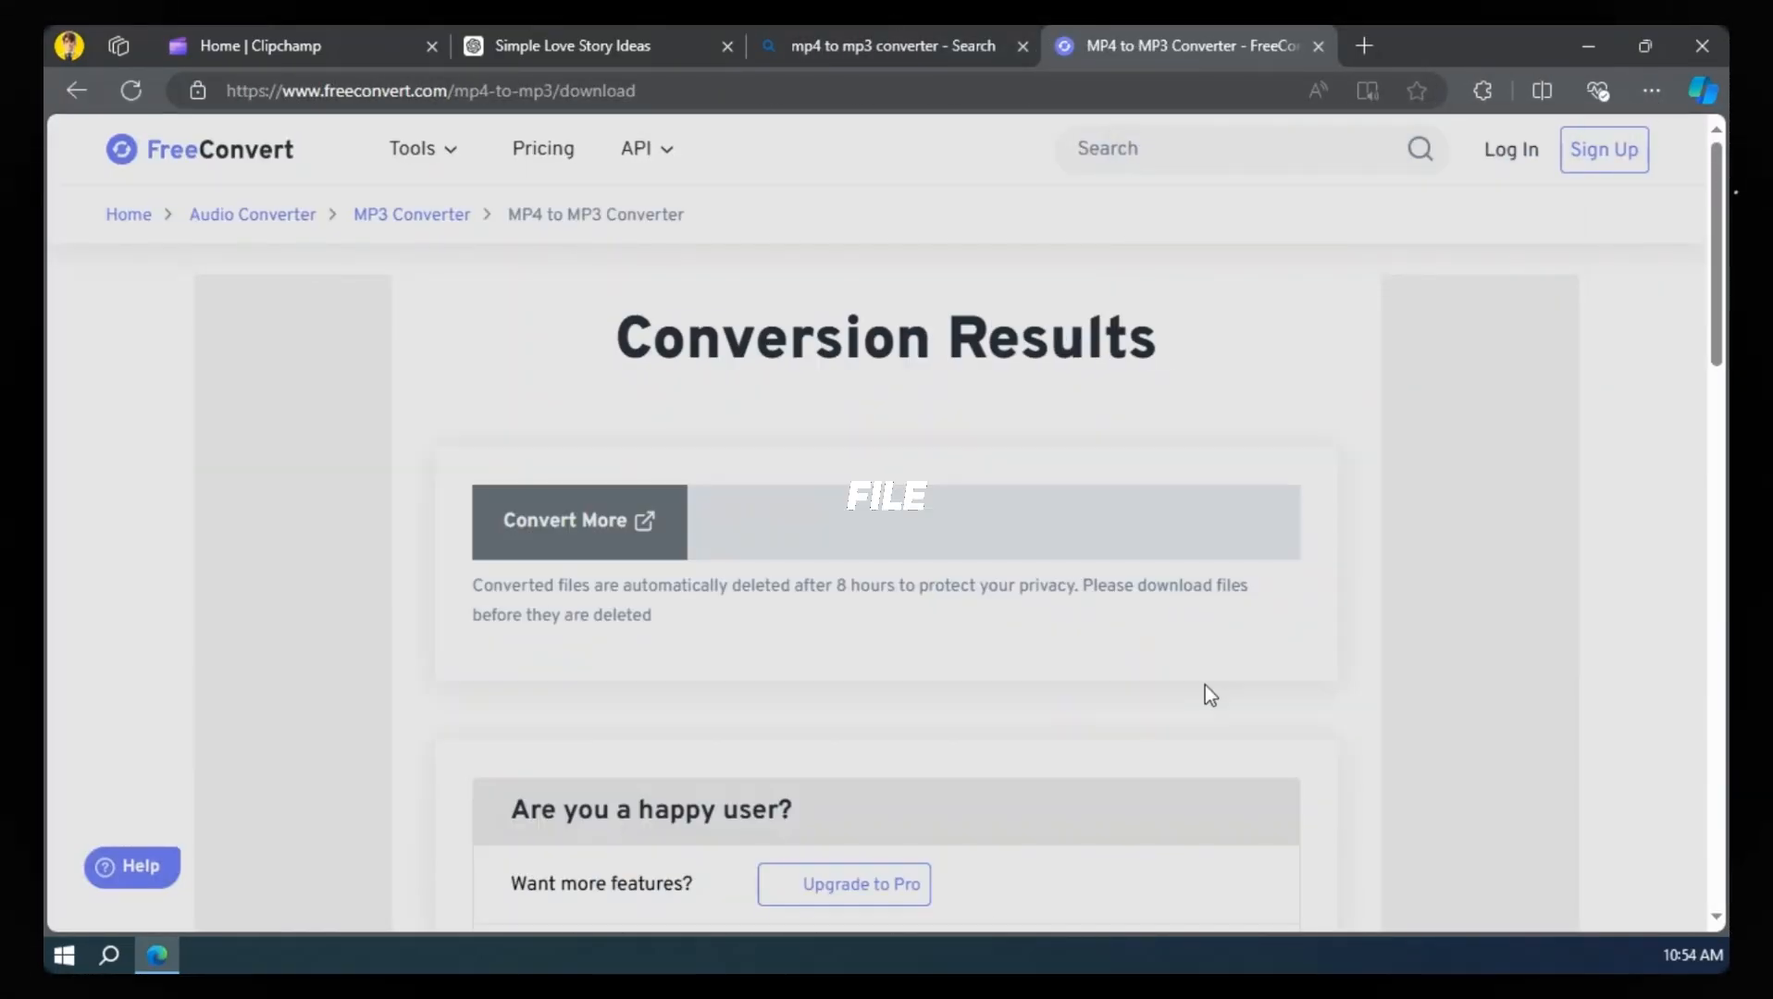
click(1109, 521)
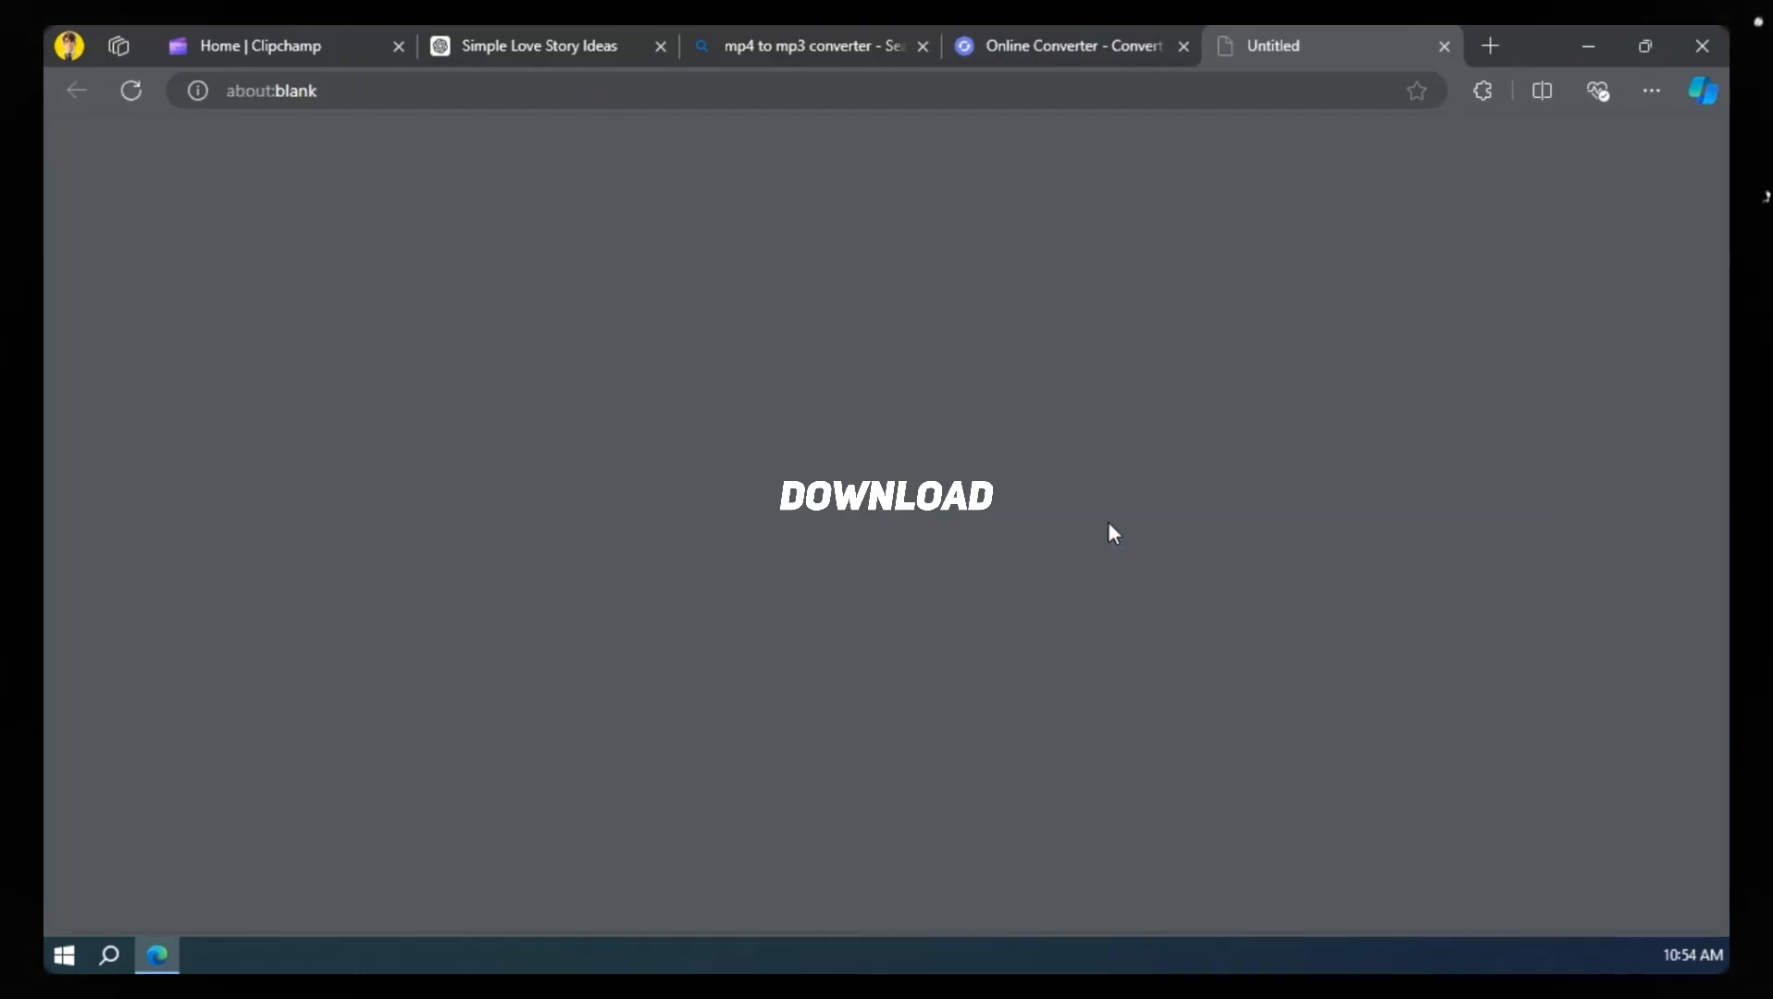
Search the web for "adobe audio enhancer" and open Adobe Podcast's Enhance Speech page
click(1359, 42)
text(ADOBE)
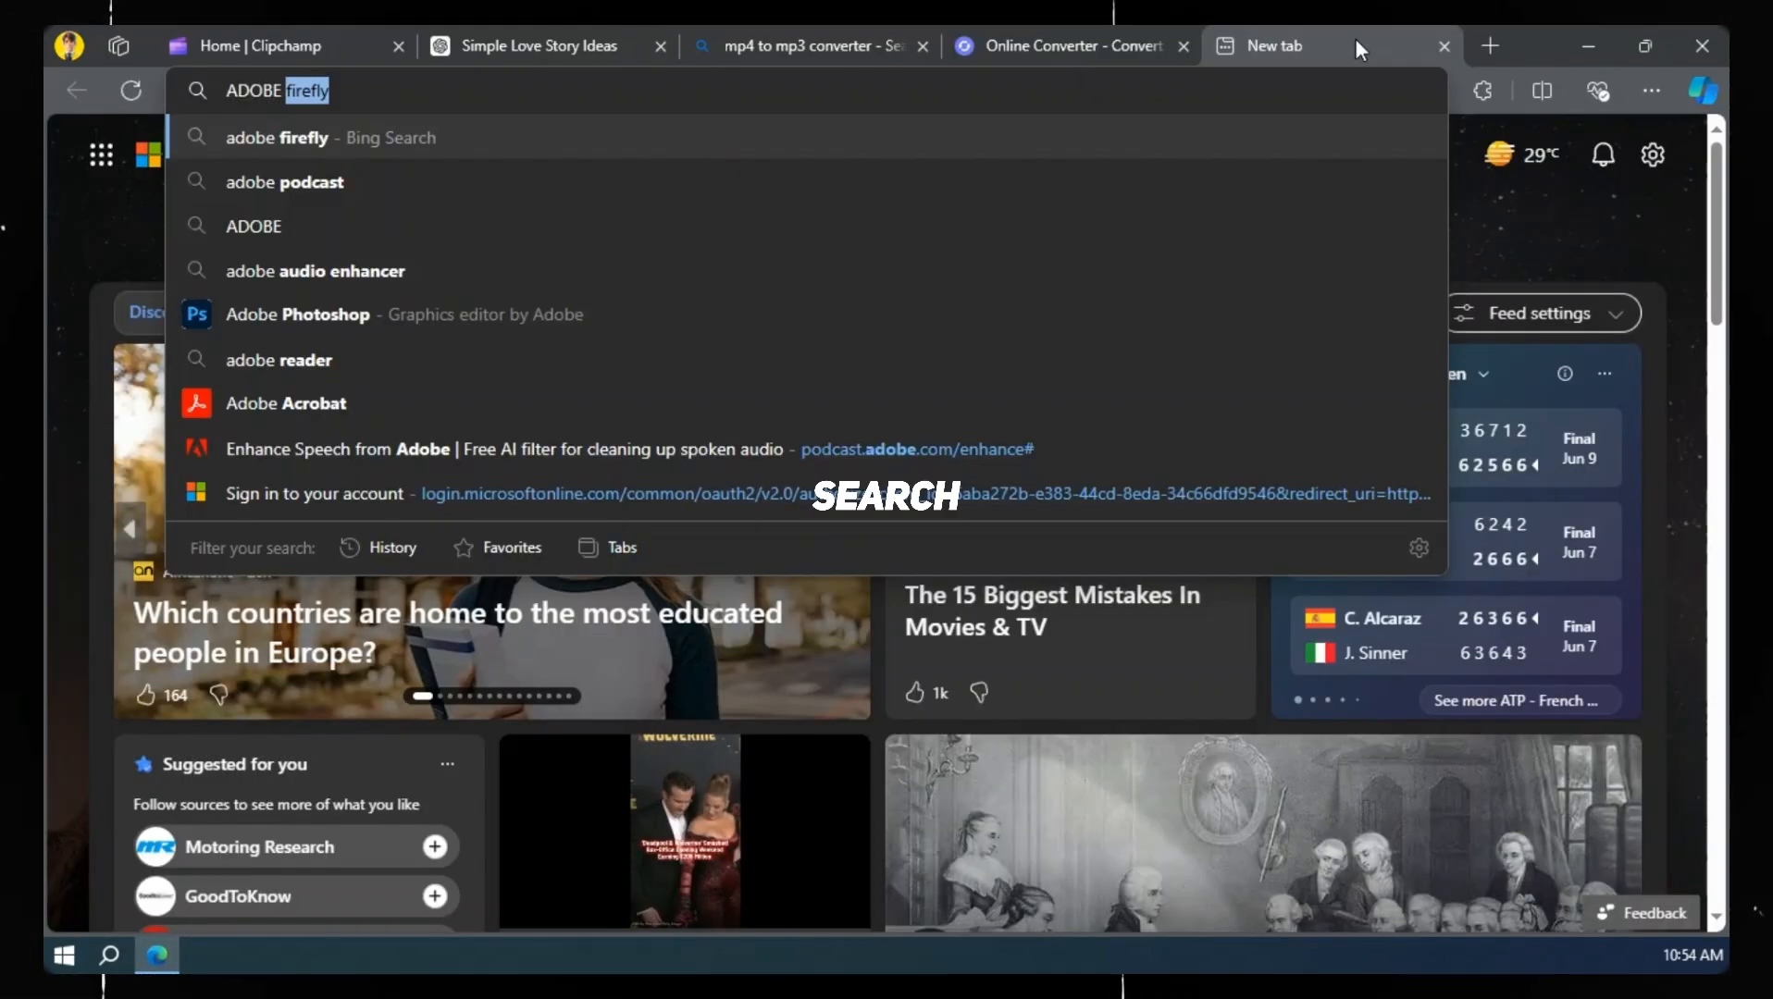
key(Down)
key(Down)
key(Down)
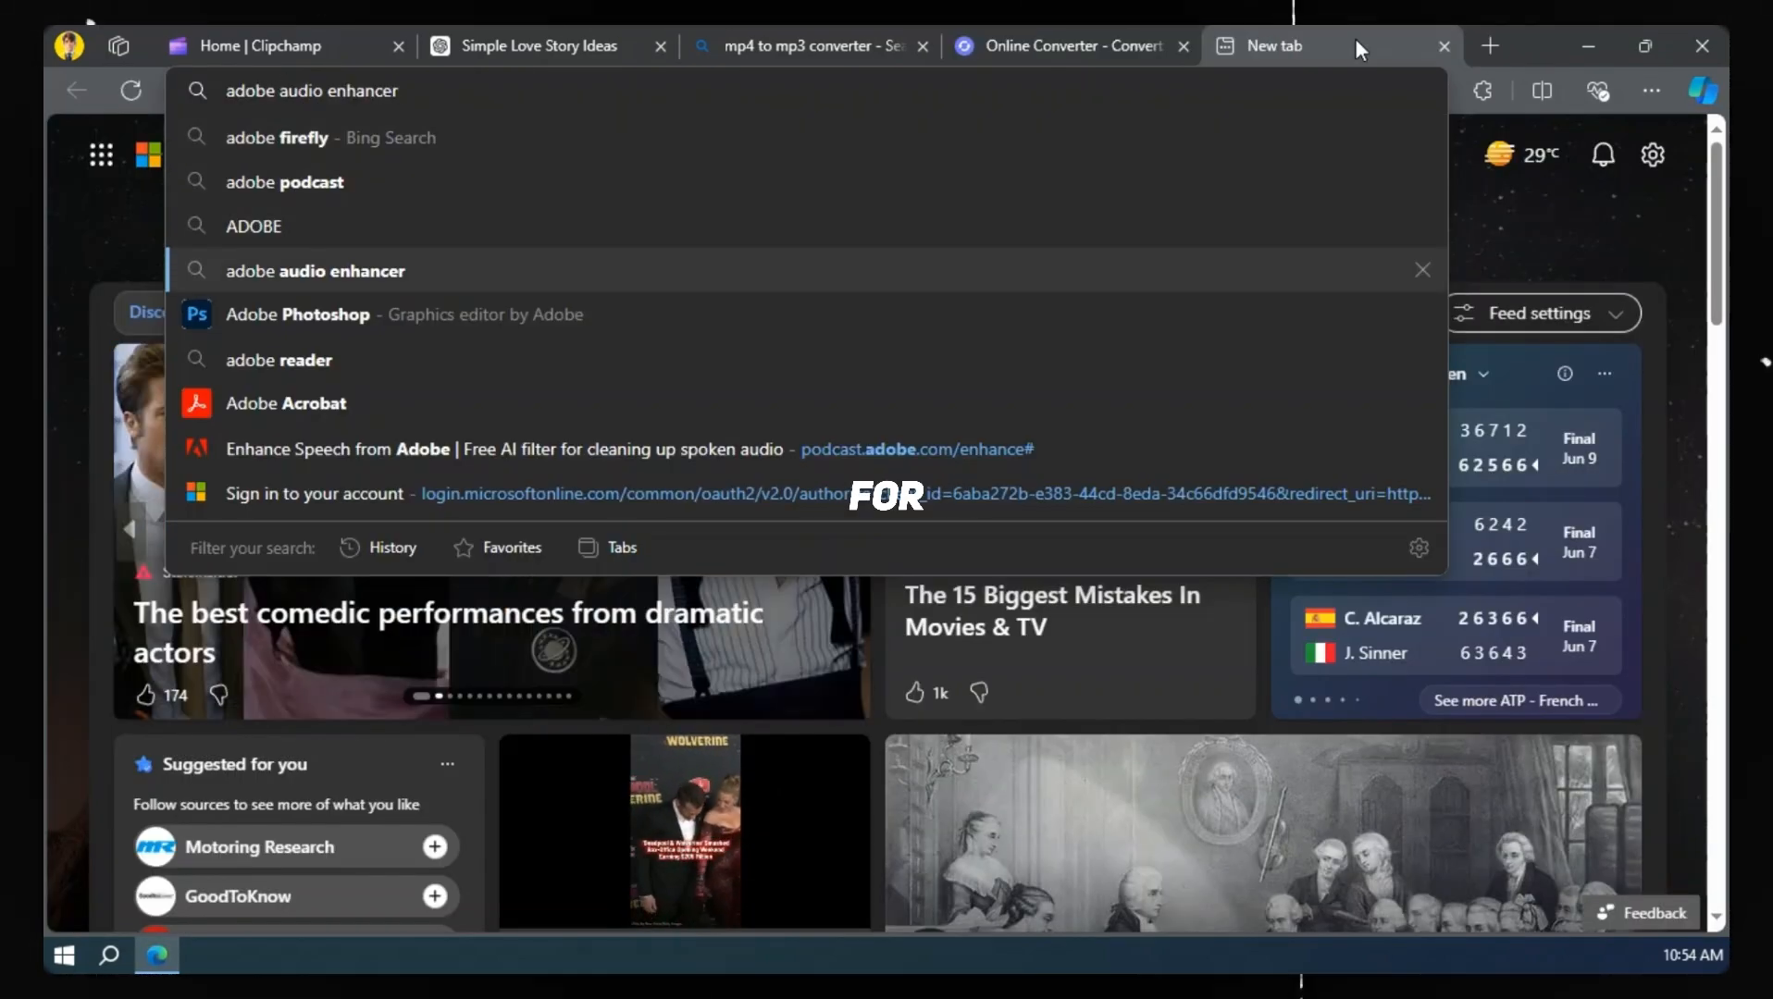
key(Return)
click(407, 398)
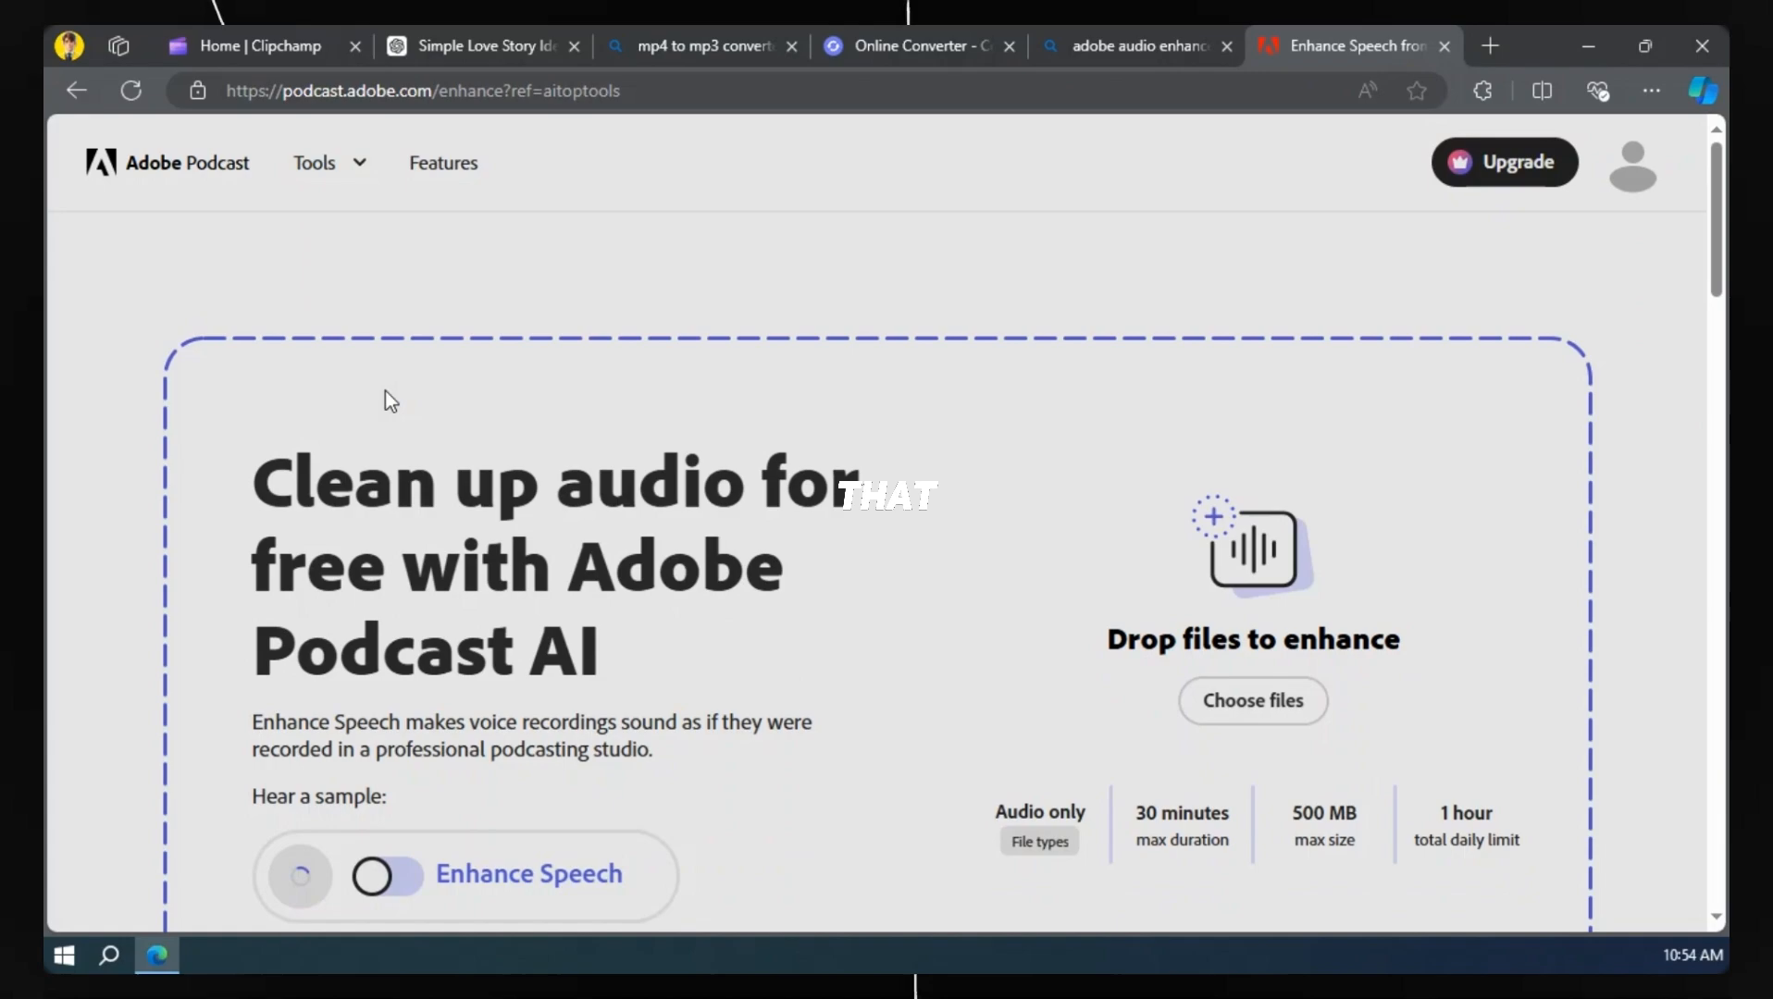
Upload the converted MP3 narration from the browser's downloads to Enhance Speech
key(ctrl+j)
drag(1219, 180, 1197, 415)
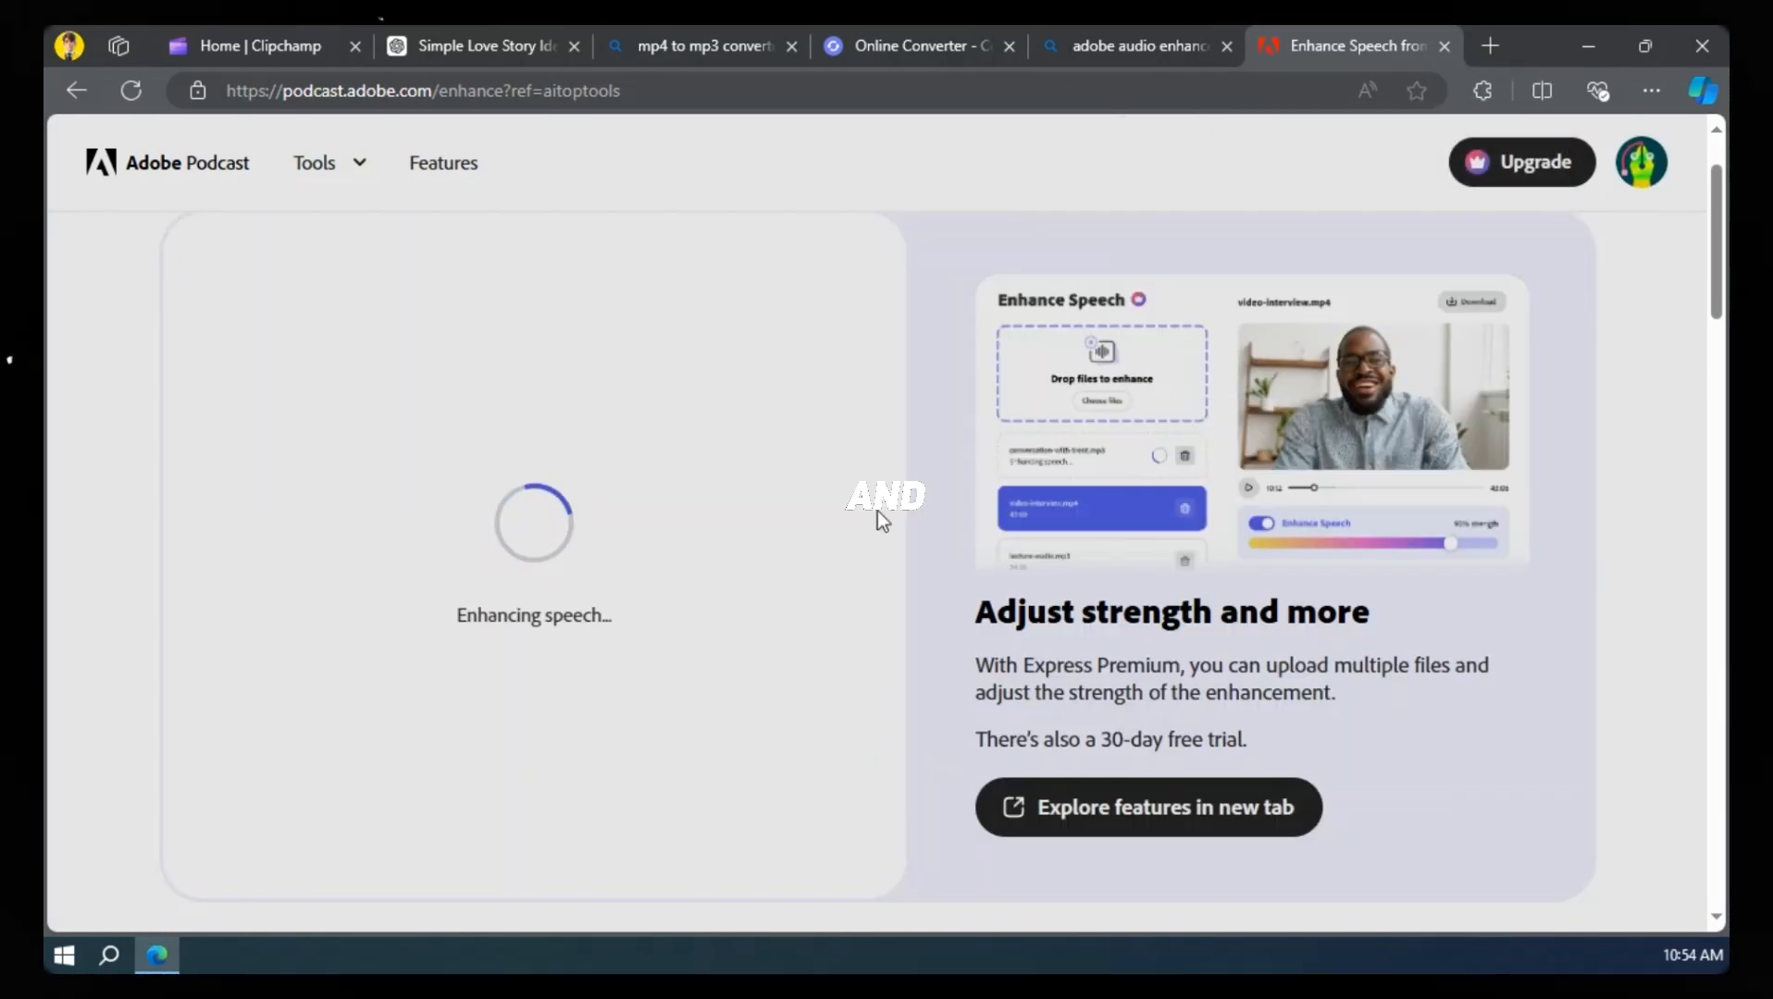
key(F11)
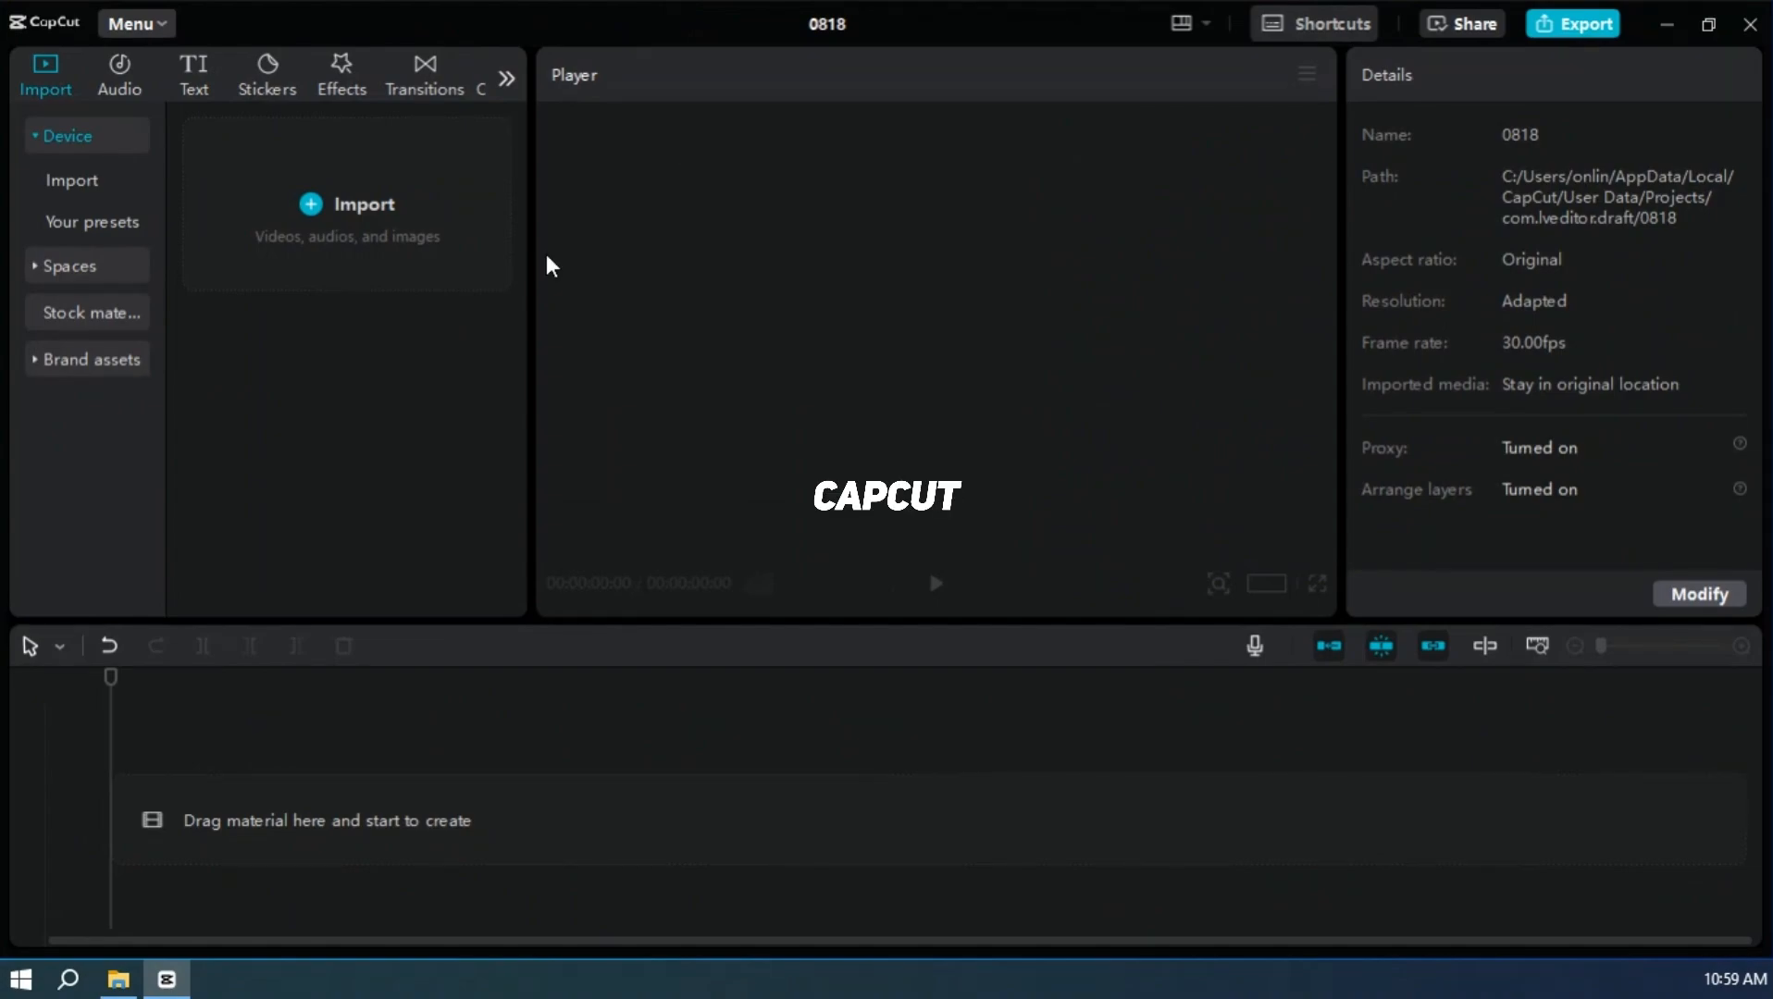
Import the scene images and the enhanced narration into the CapCut project and place them on the timeline
click(127, 985)
drag(301, 876, 1733, 204)
drag(962, 472, 318, 474)
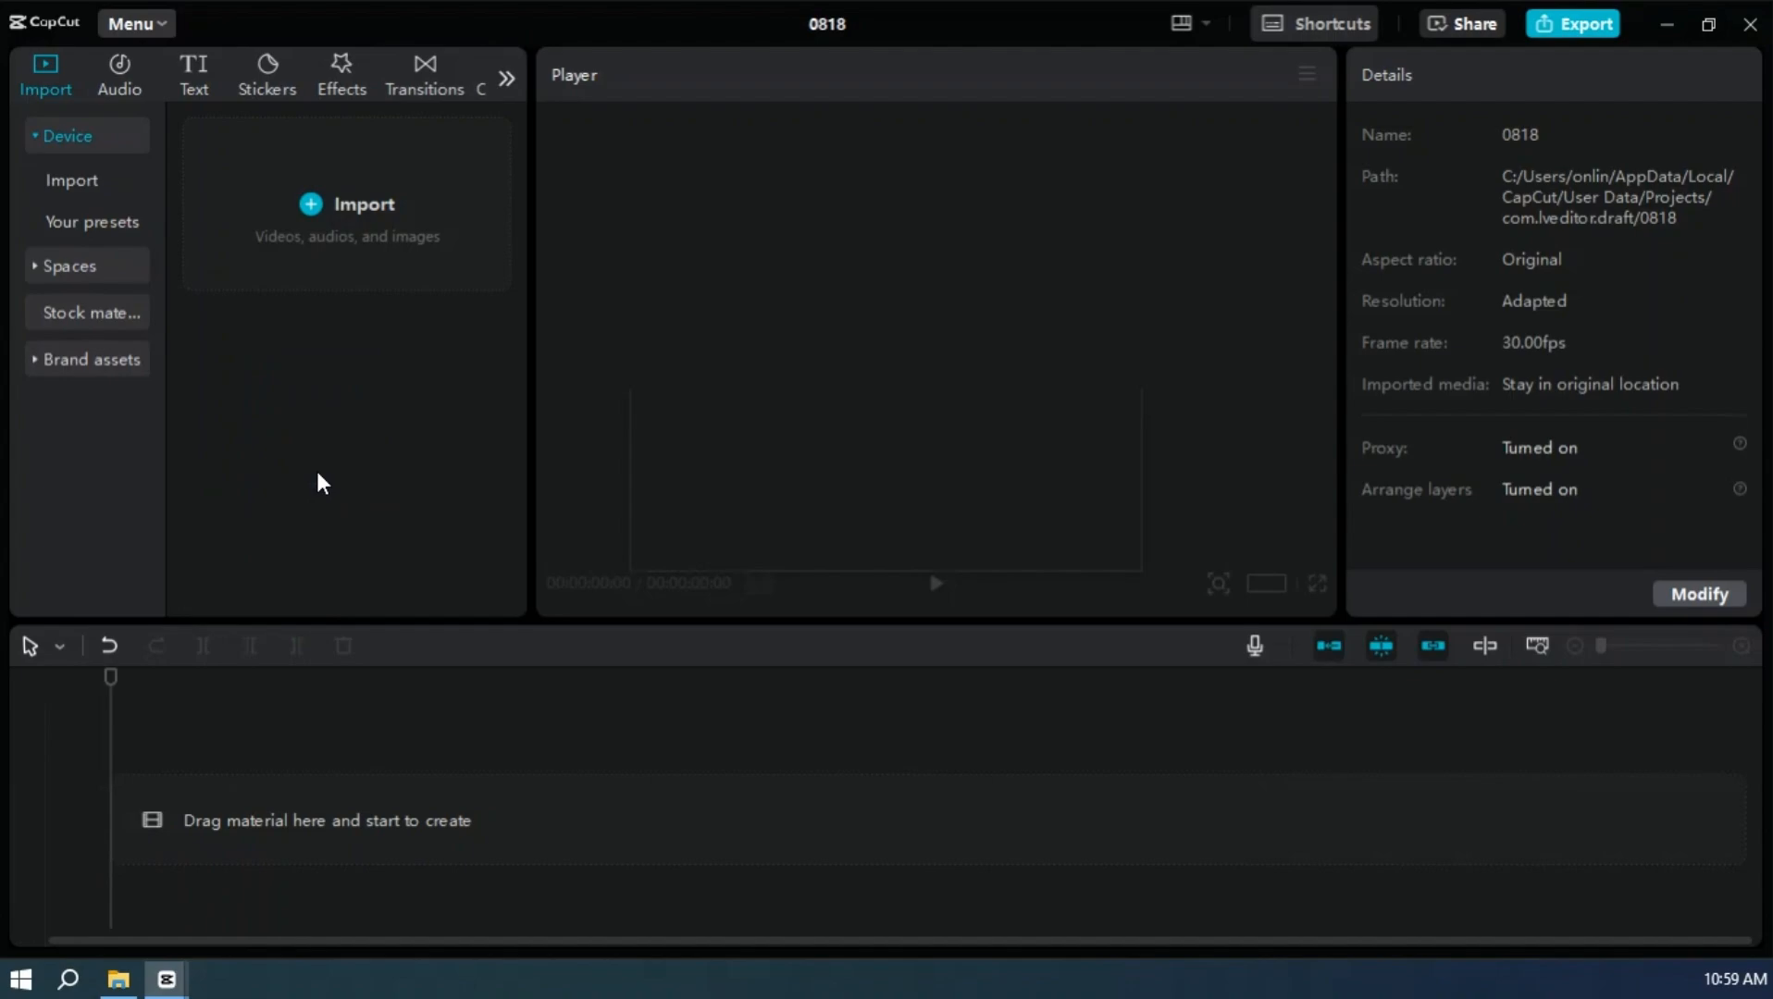
drag(531, 417, 612, 413)
scroll(498, 493, down, 10)
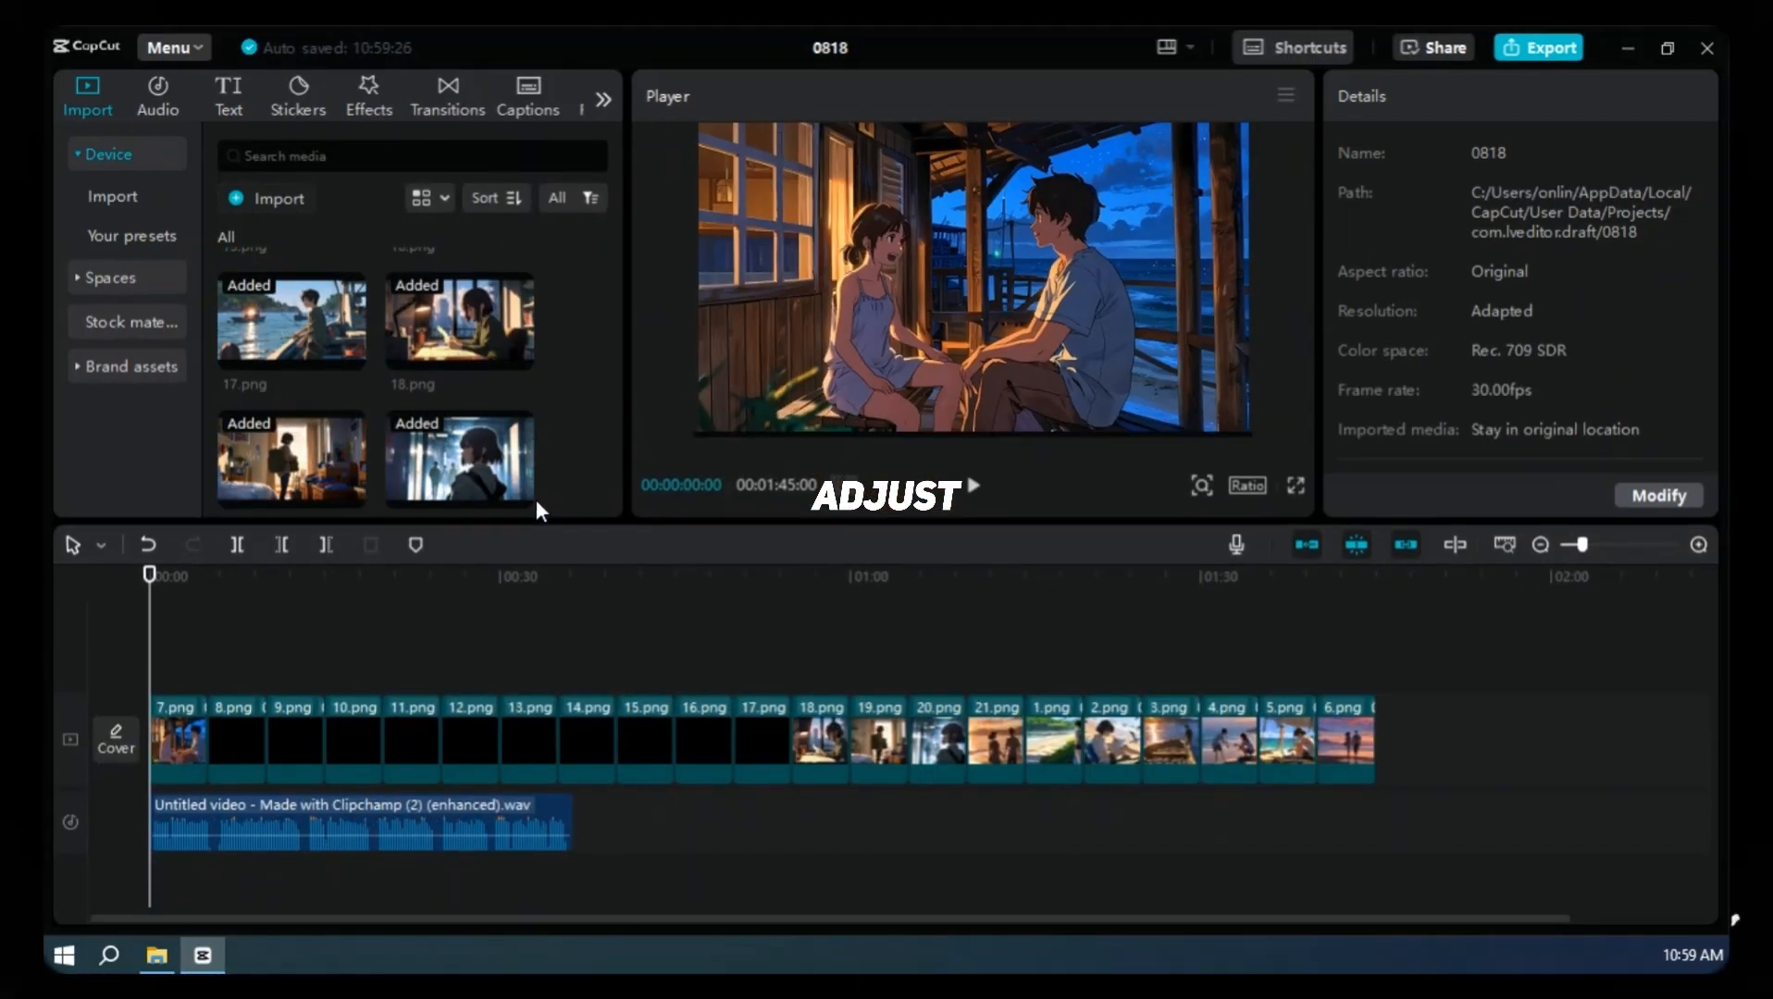
Arrange the image clips in order from 1.png to 21.png and play the timeline from the start
drag(1173, 787, 564, 741)
click(714, 687)
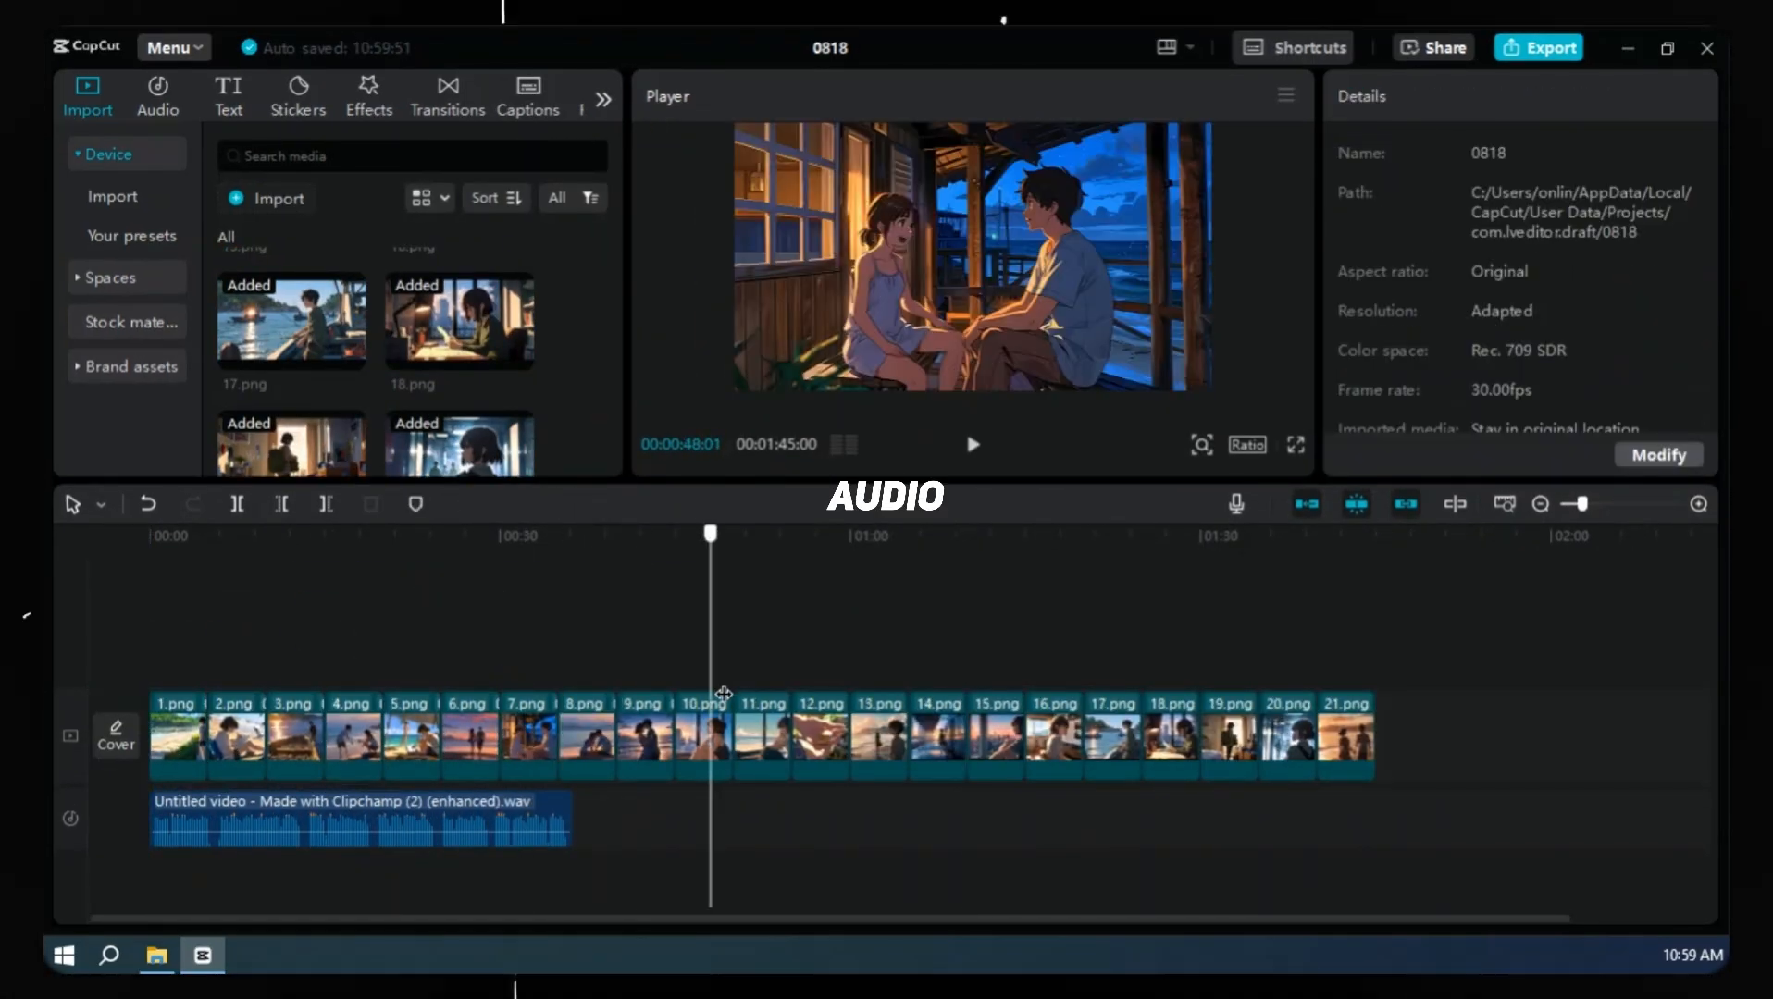
click(151, 668)
scroll(326, 651, up, 5)
key(space)
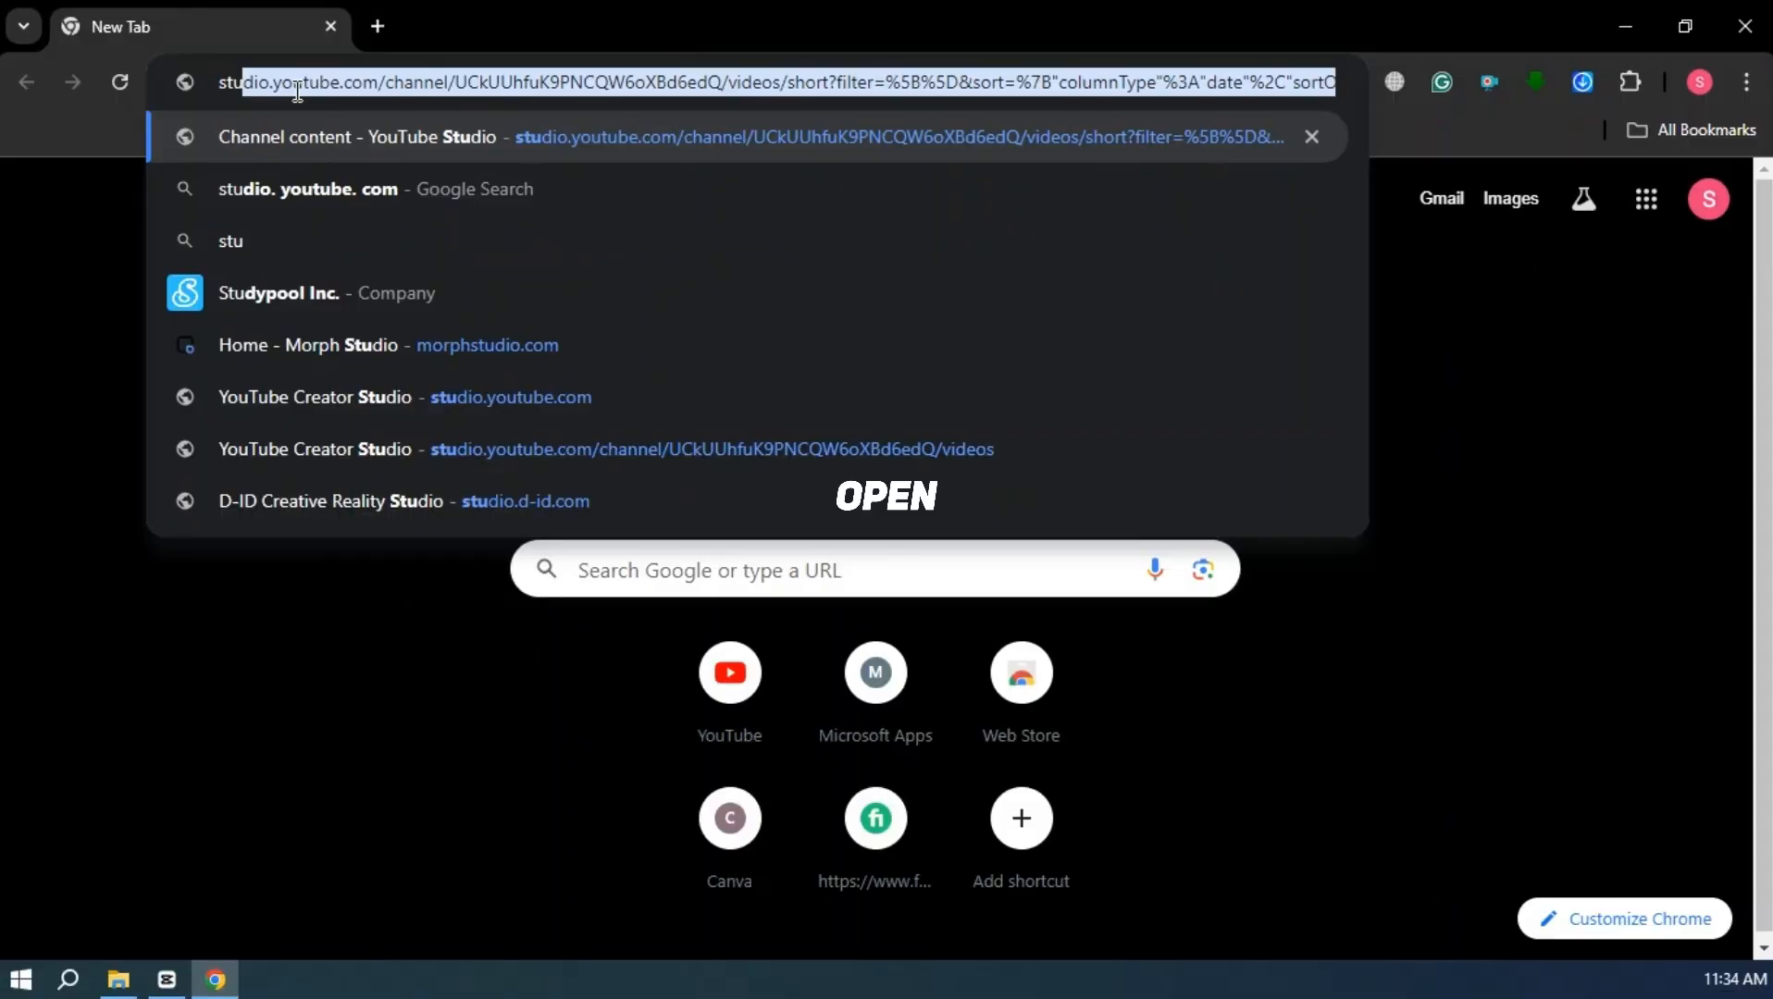
Switch to YouTube Studio in Chrome and search its Audio library music for "love story"
click(460, 131)
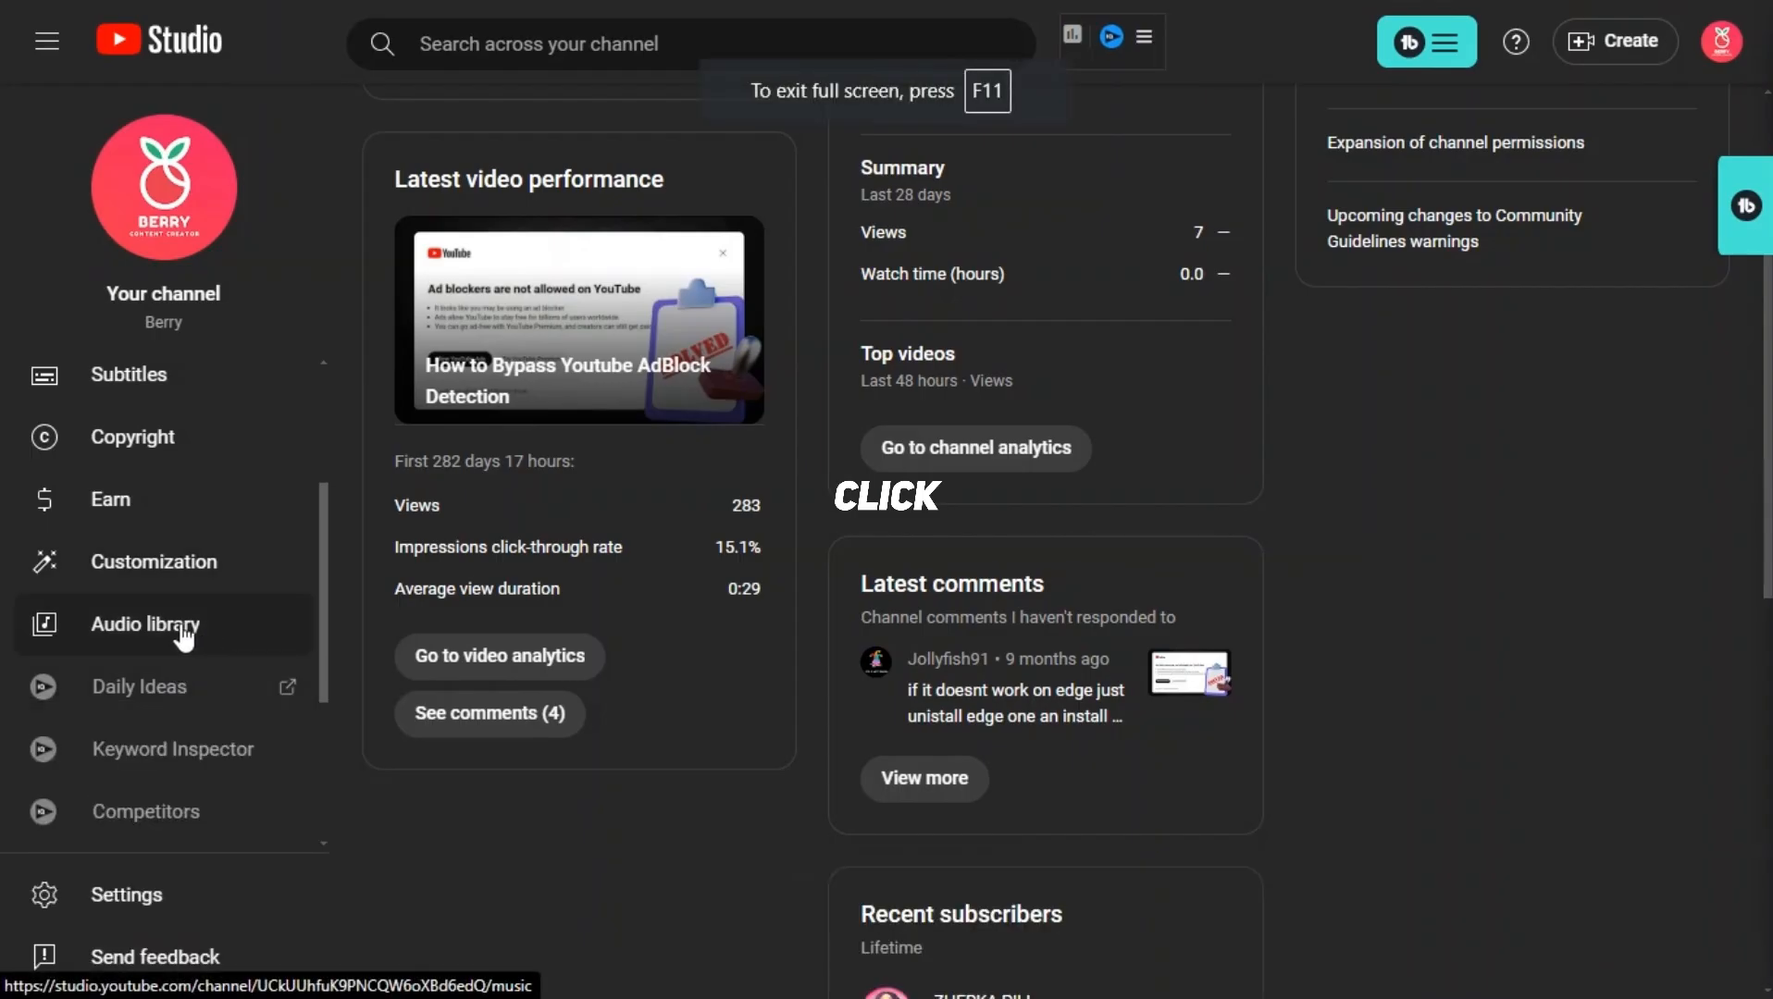
click(182, 625)
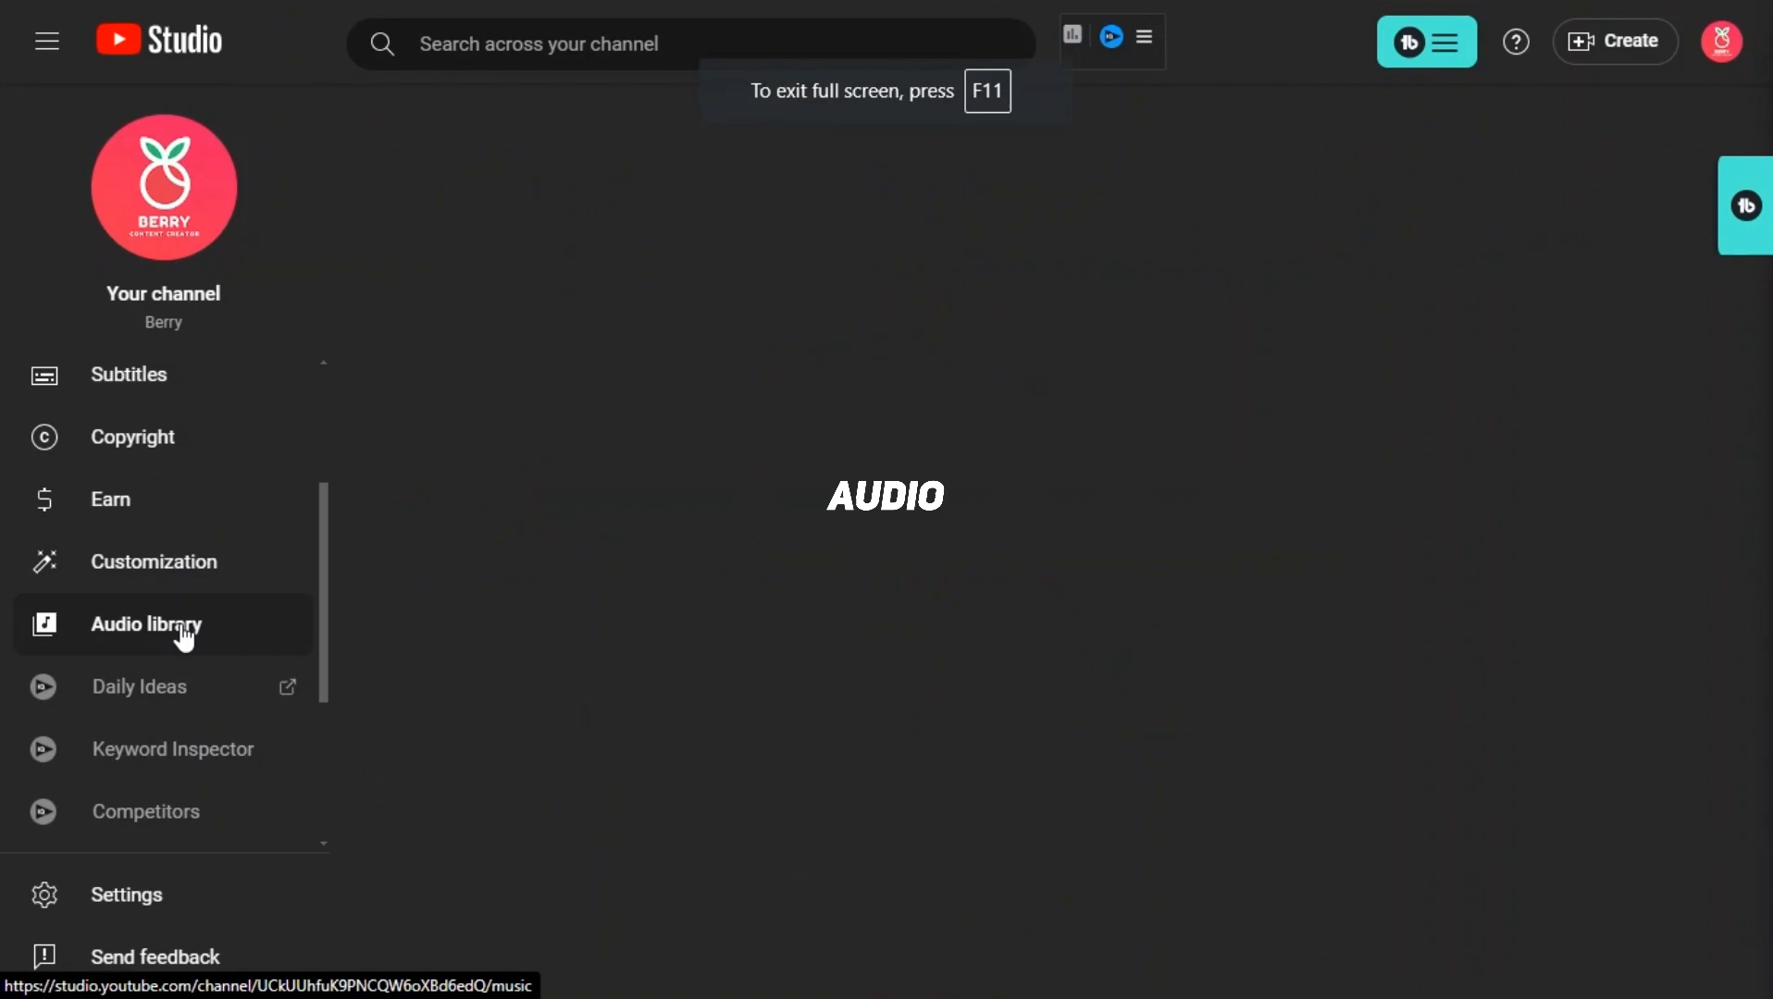
click(520, 350)
text(love story)
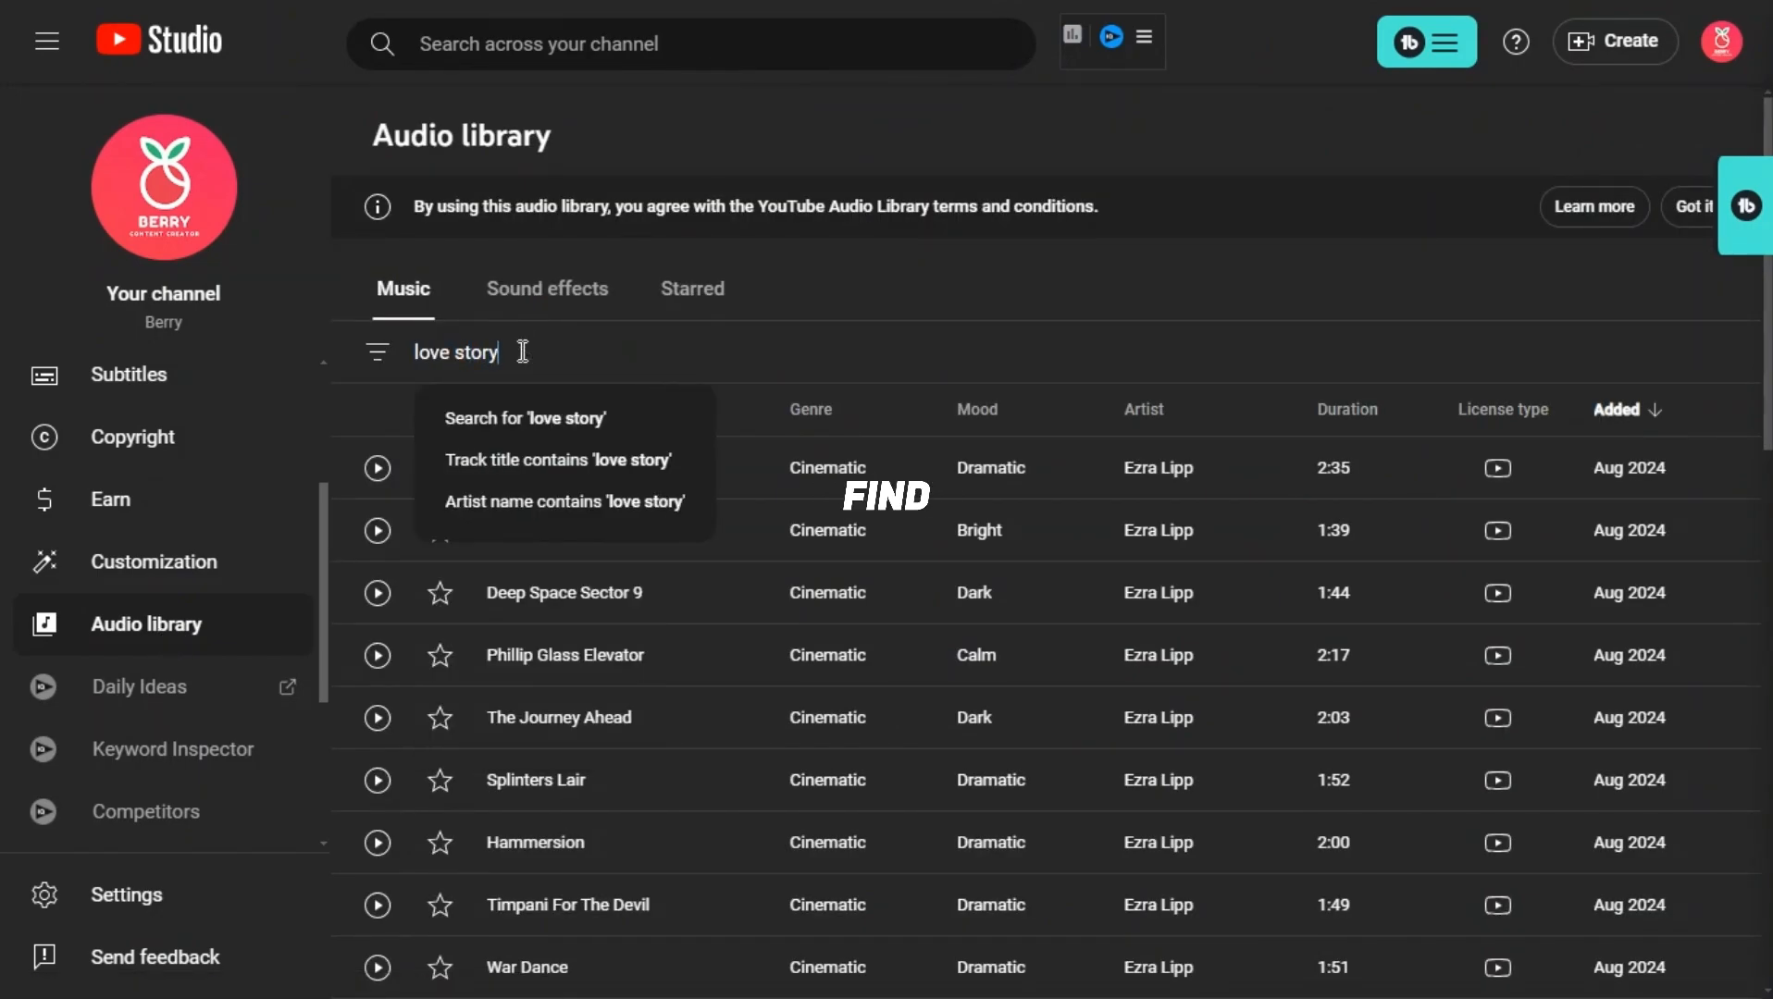
key(Return)
Preview the first three matching tracks and download "Resolution"
click(379, 472)
click(377, 531)
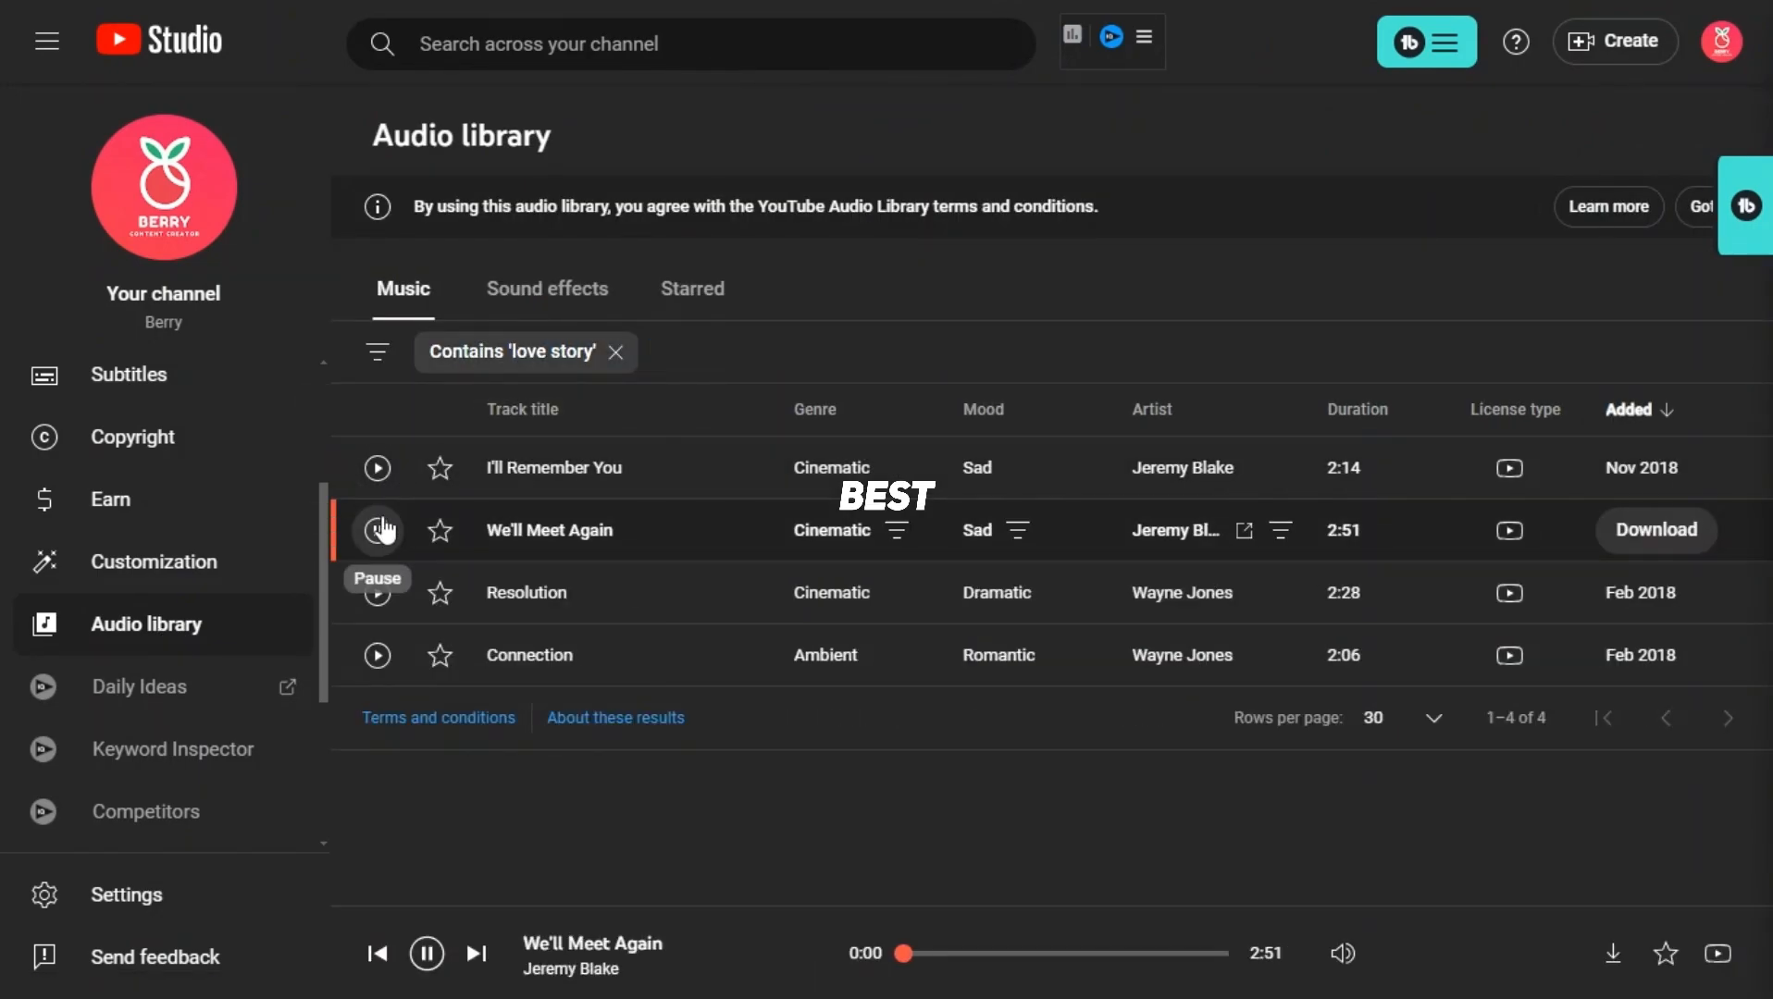
click(377, 593)
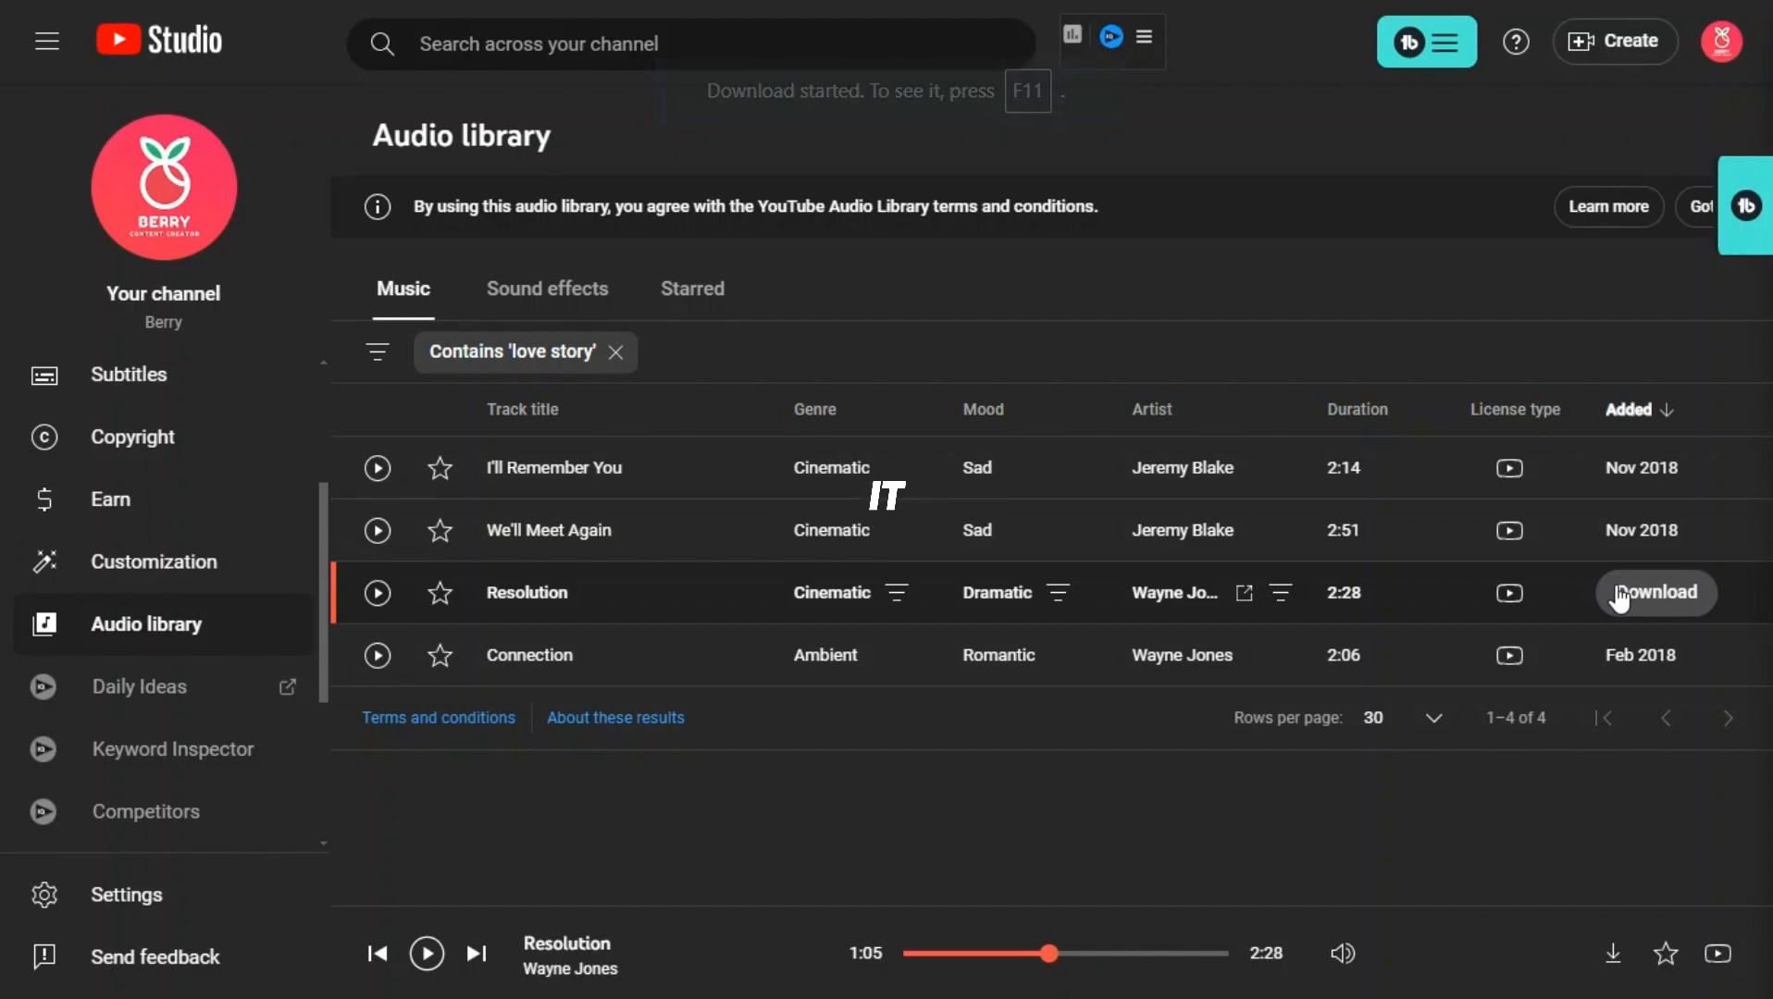
Add the downloaded Resolution track below the narration on the CapCut timeline and lower its volume
key(F11)
drag(1415, 141, 139, 907)
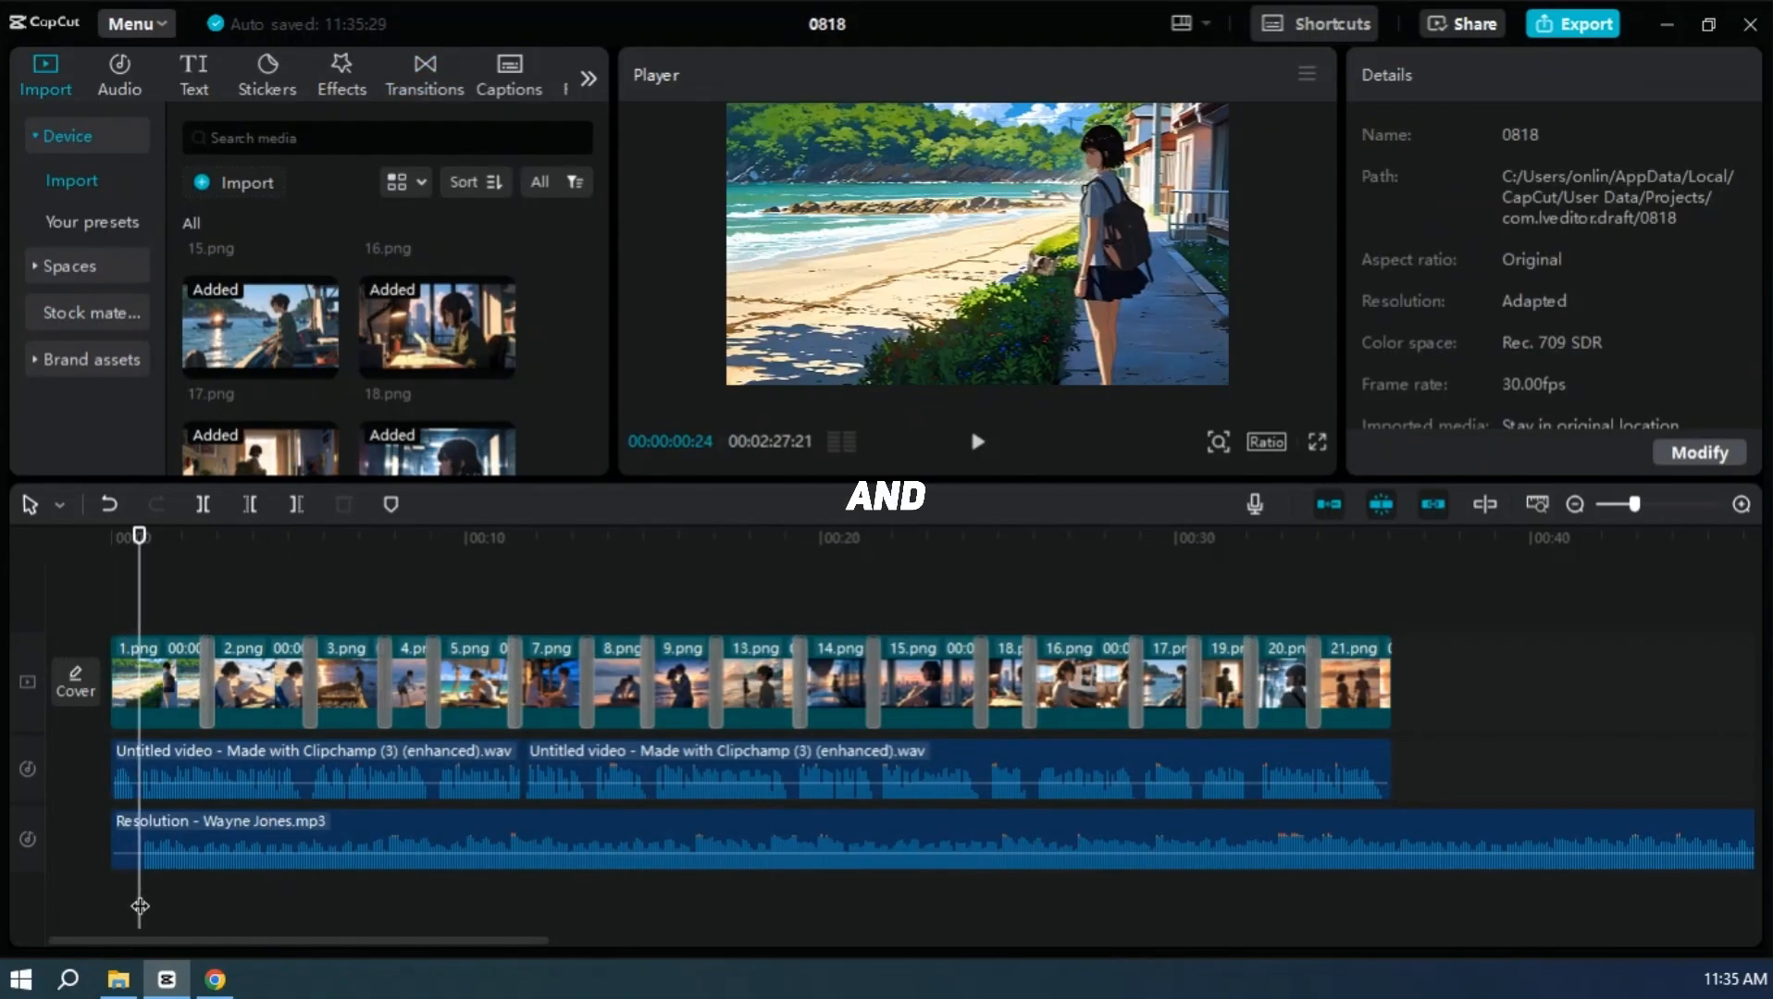
click(570, 828)
drag(1527, 206, 1496, 207)
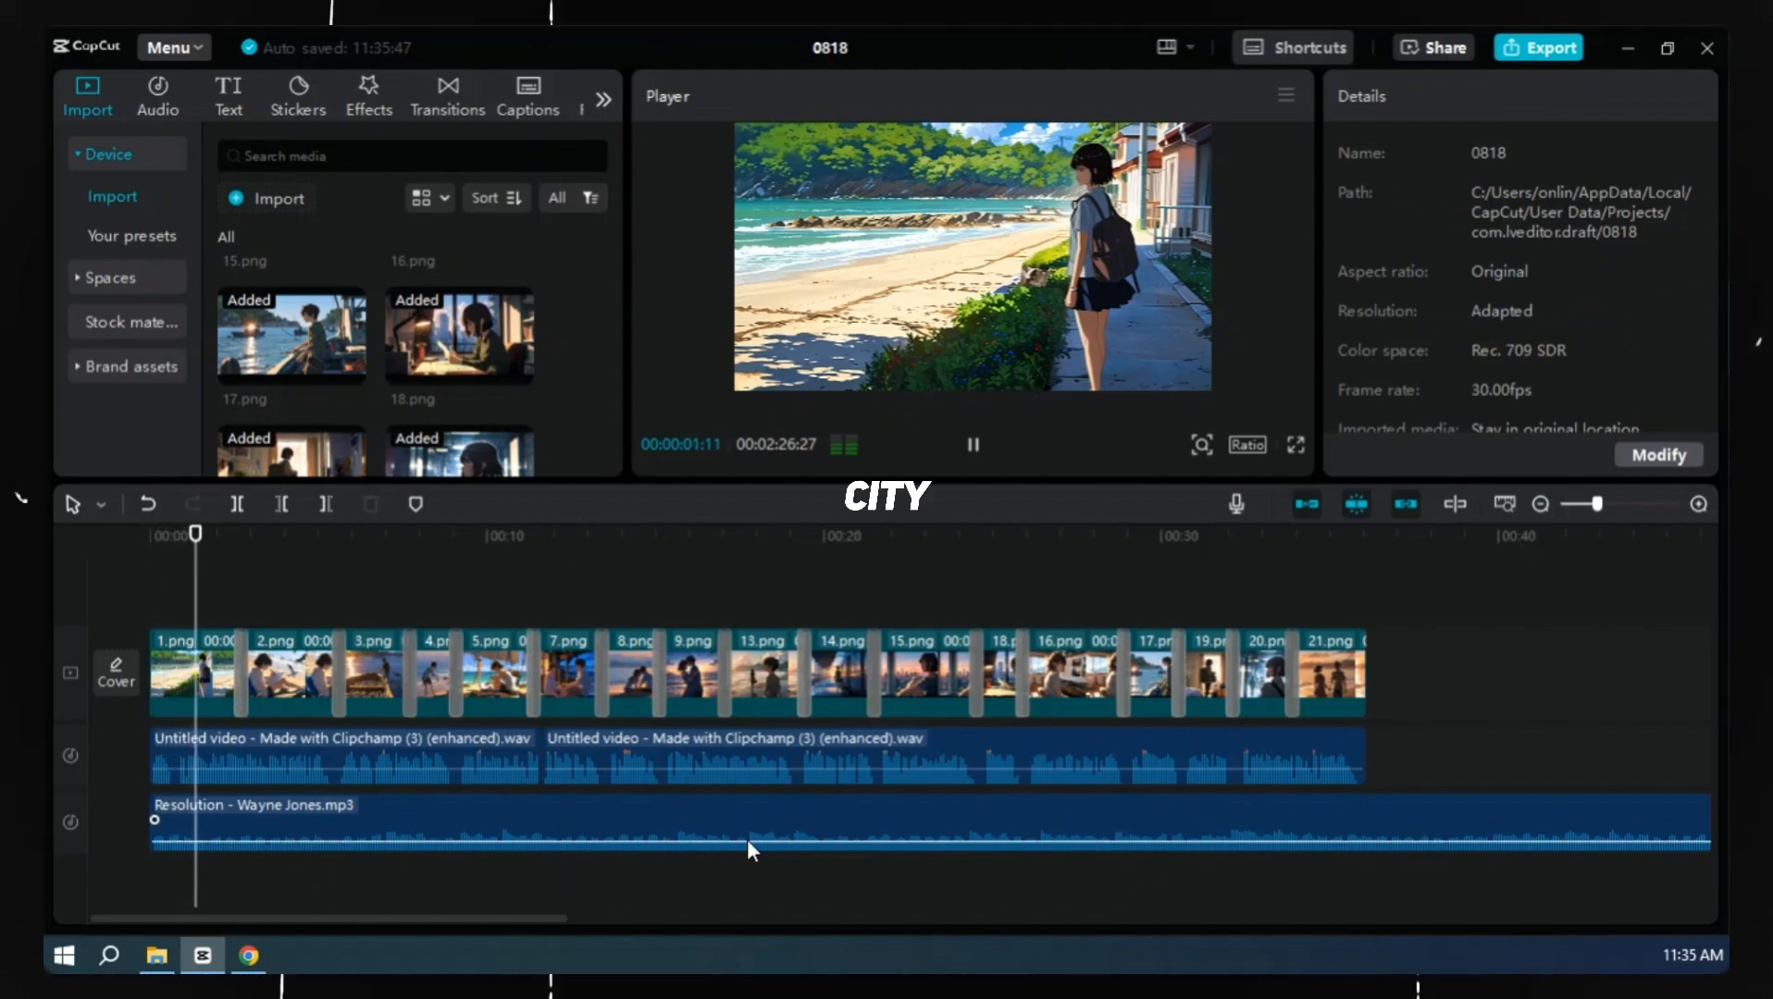
click(937, 872)
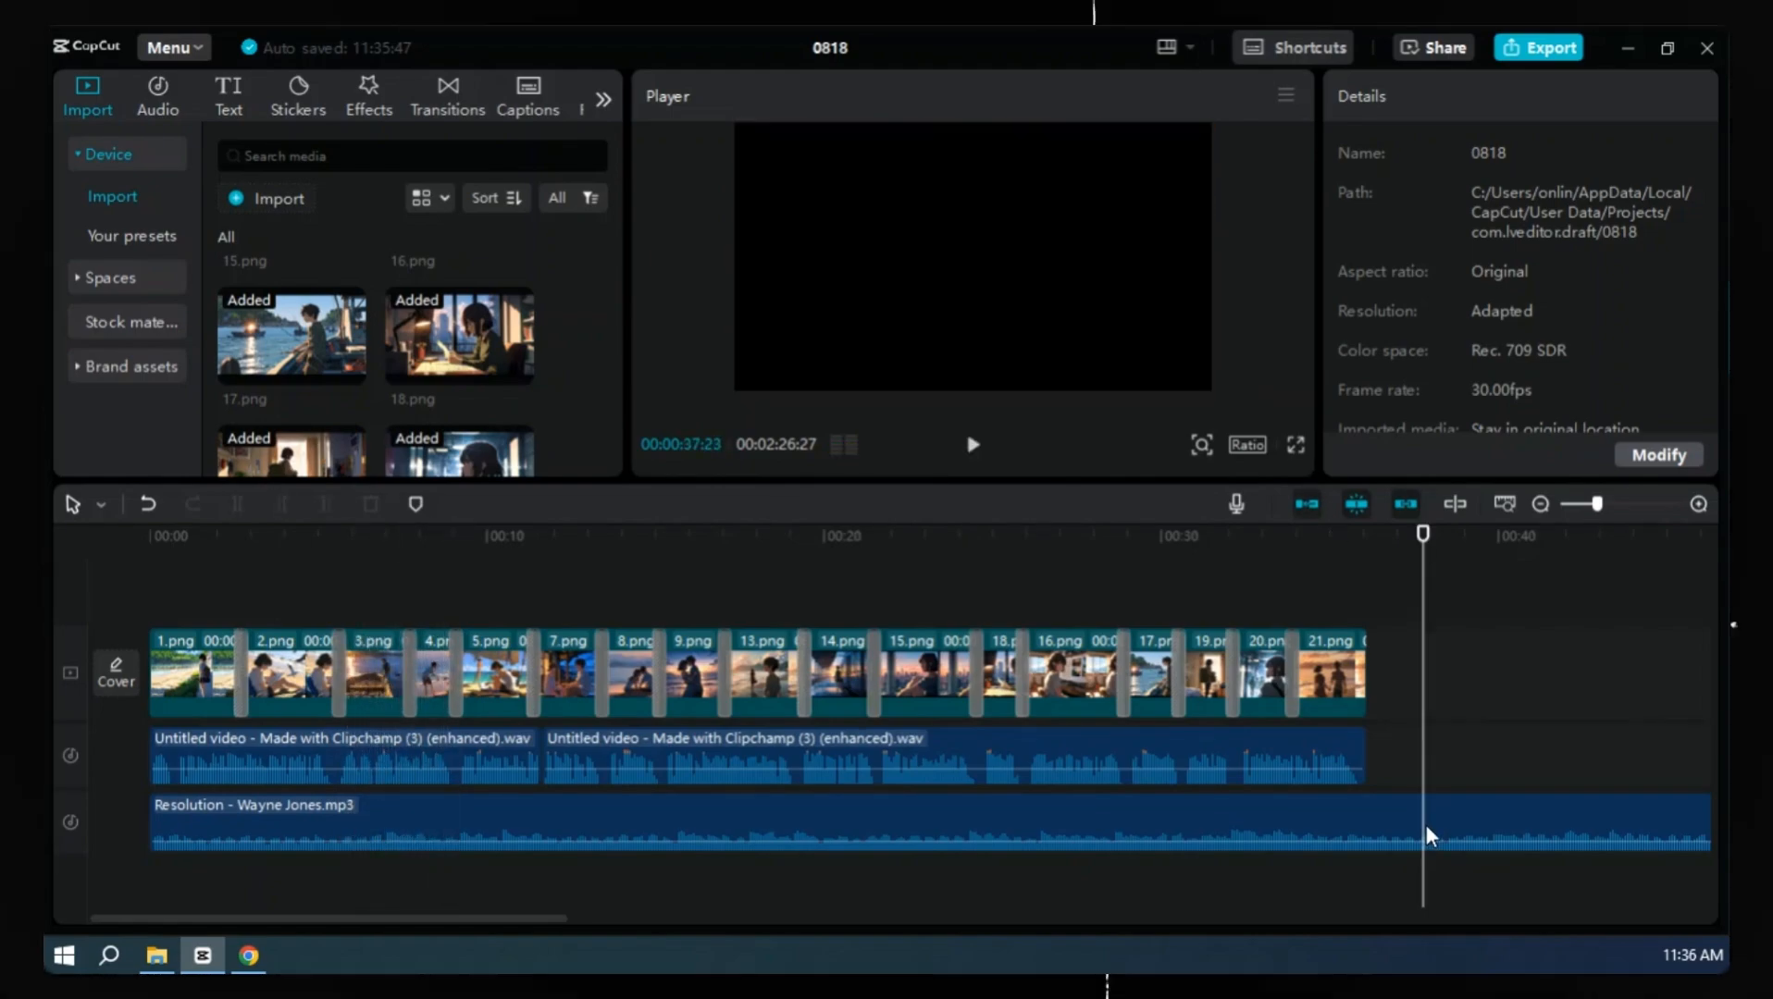
Cut off the Resolution music after 00:00:37:23, just past the last image, and return the playhead to the start
click(1426, 830)
key(w)
click(1324, 605)
drag(1423, 602, 45, 599)
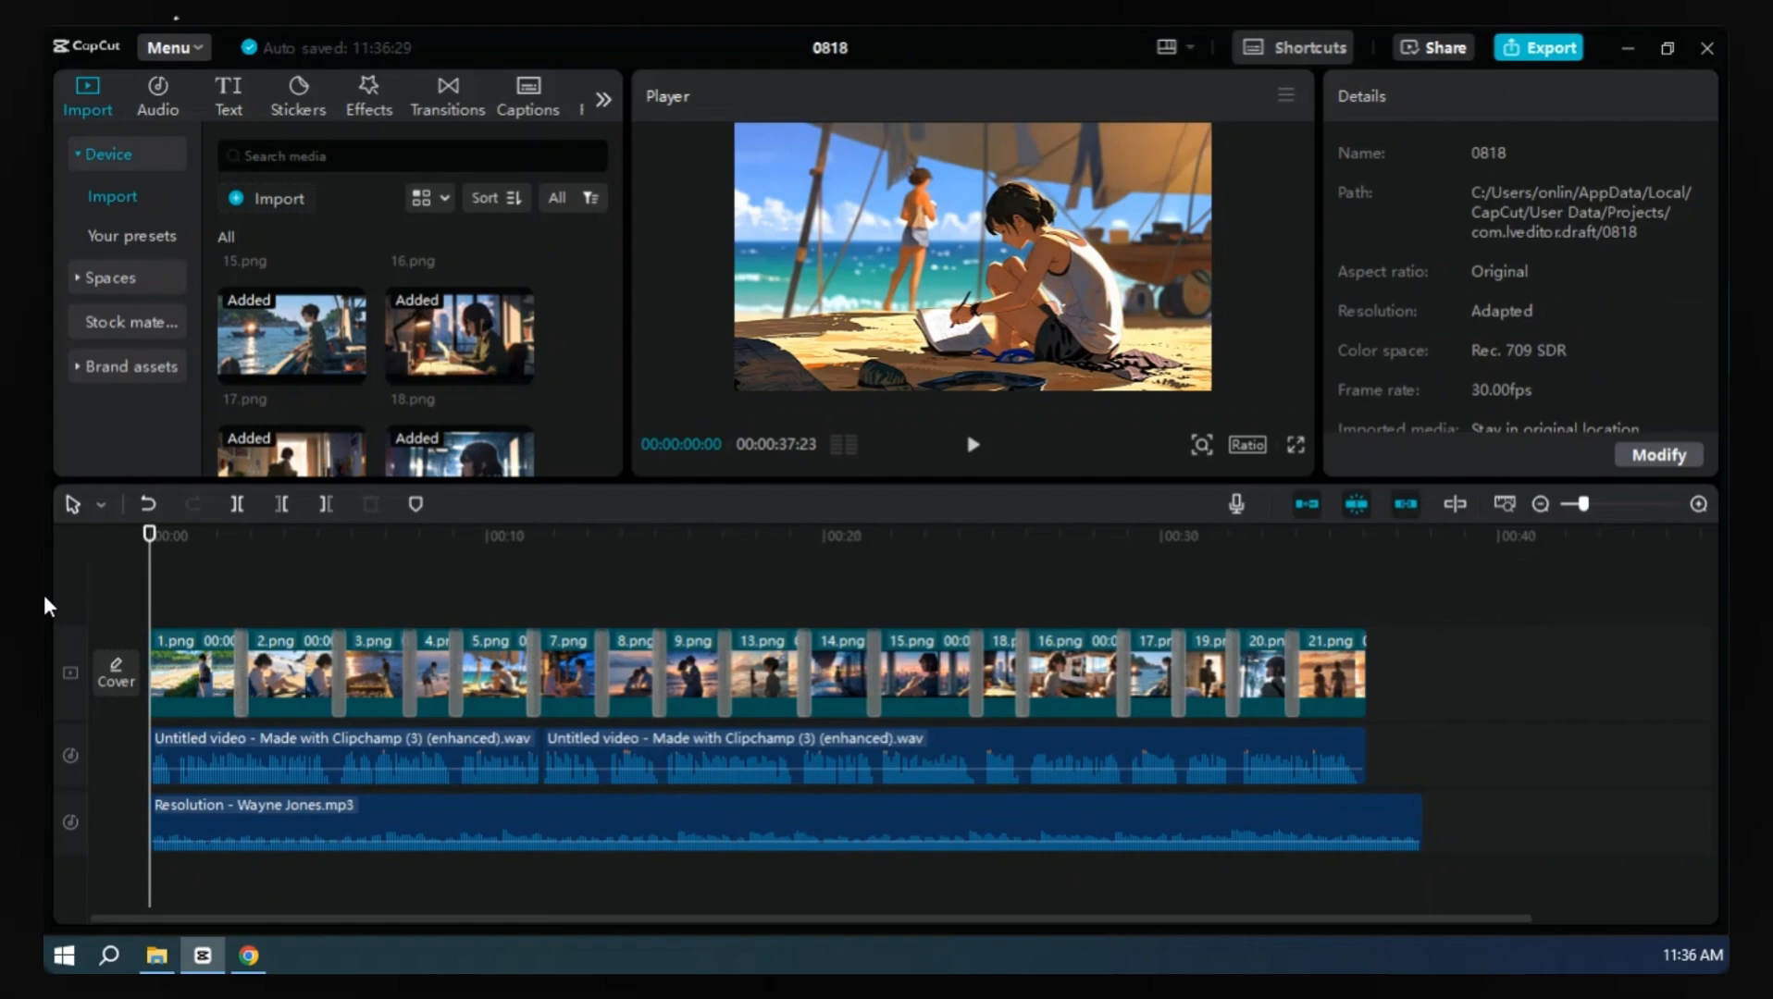
Generate English auto captions, apply a serif "The quick" text template to all of them and play the result
click(526, 97)
click(540, 457)
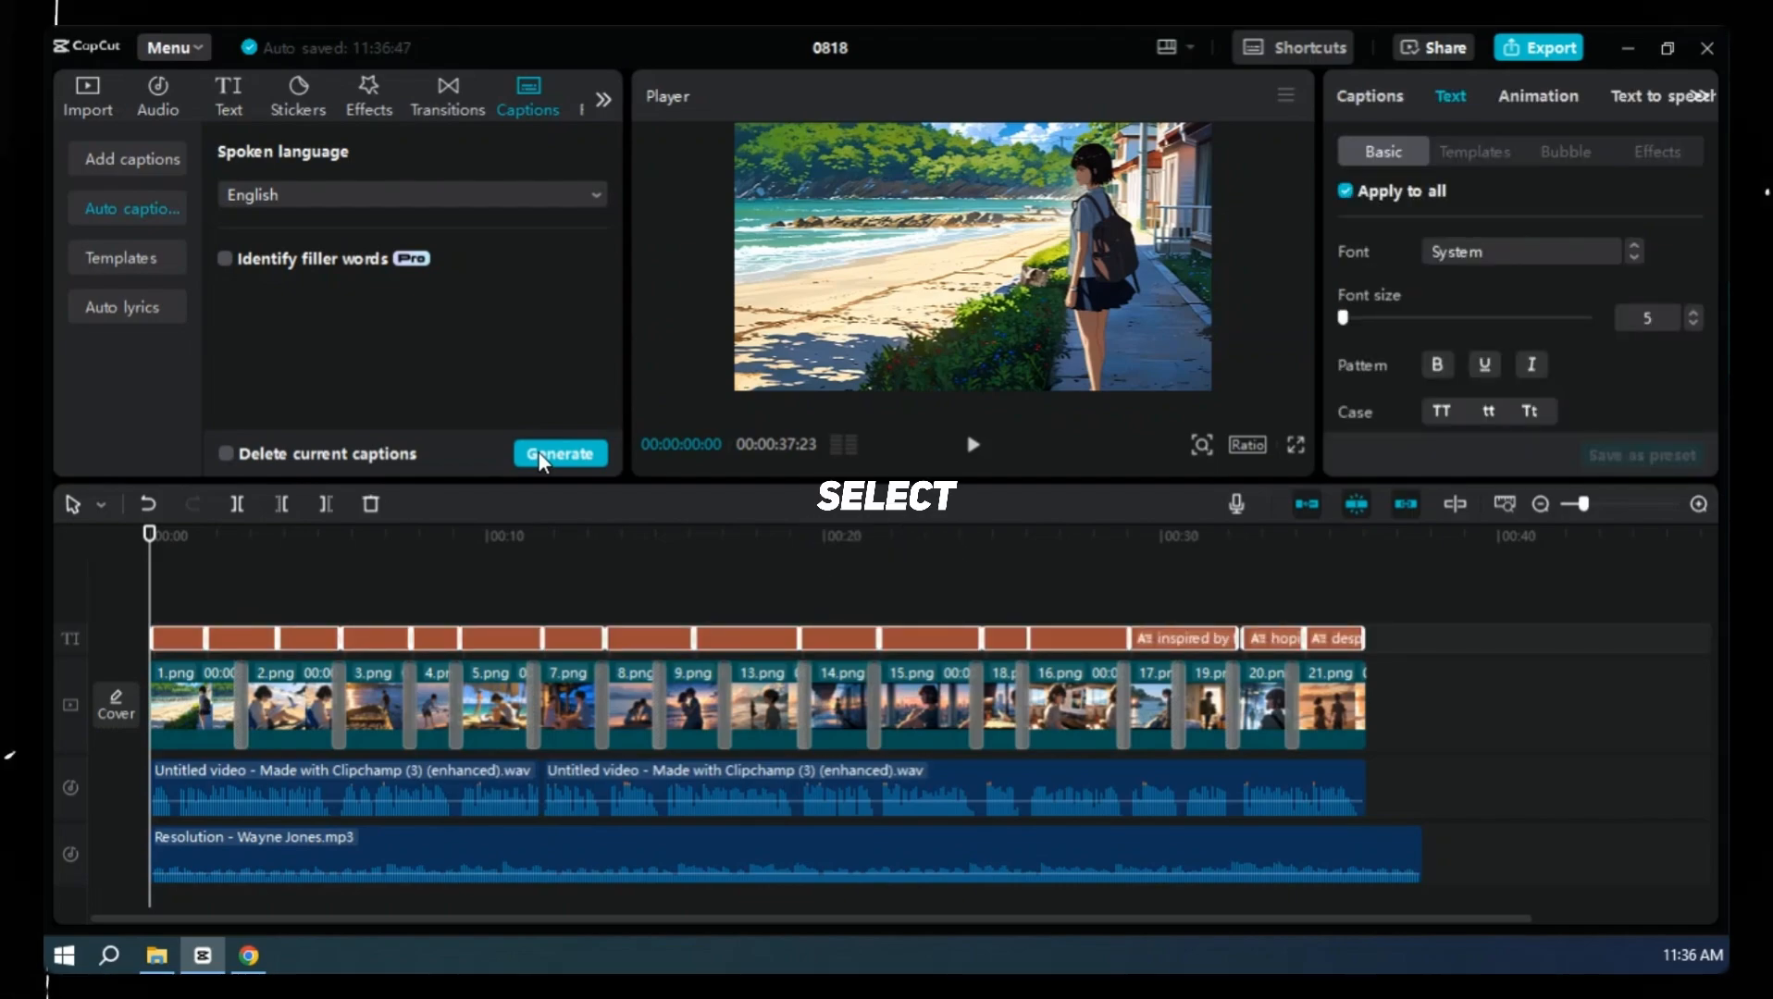
click(1474, 151)
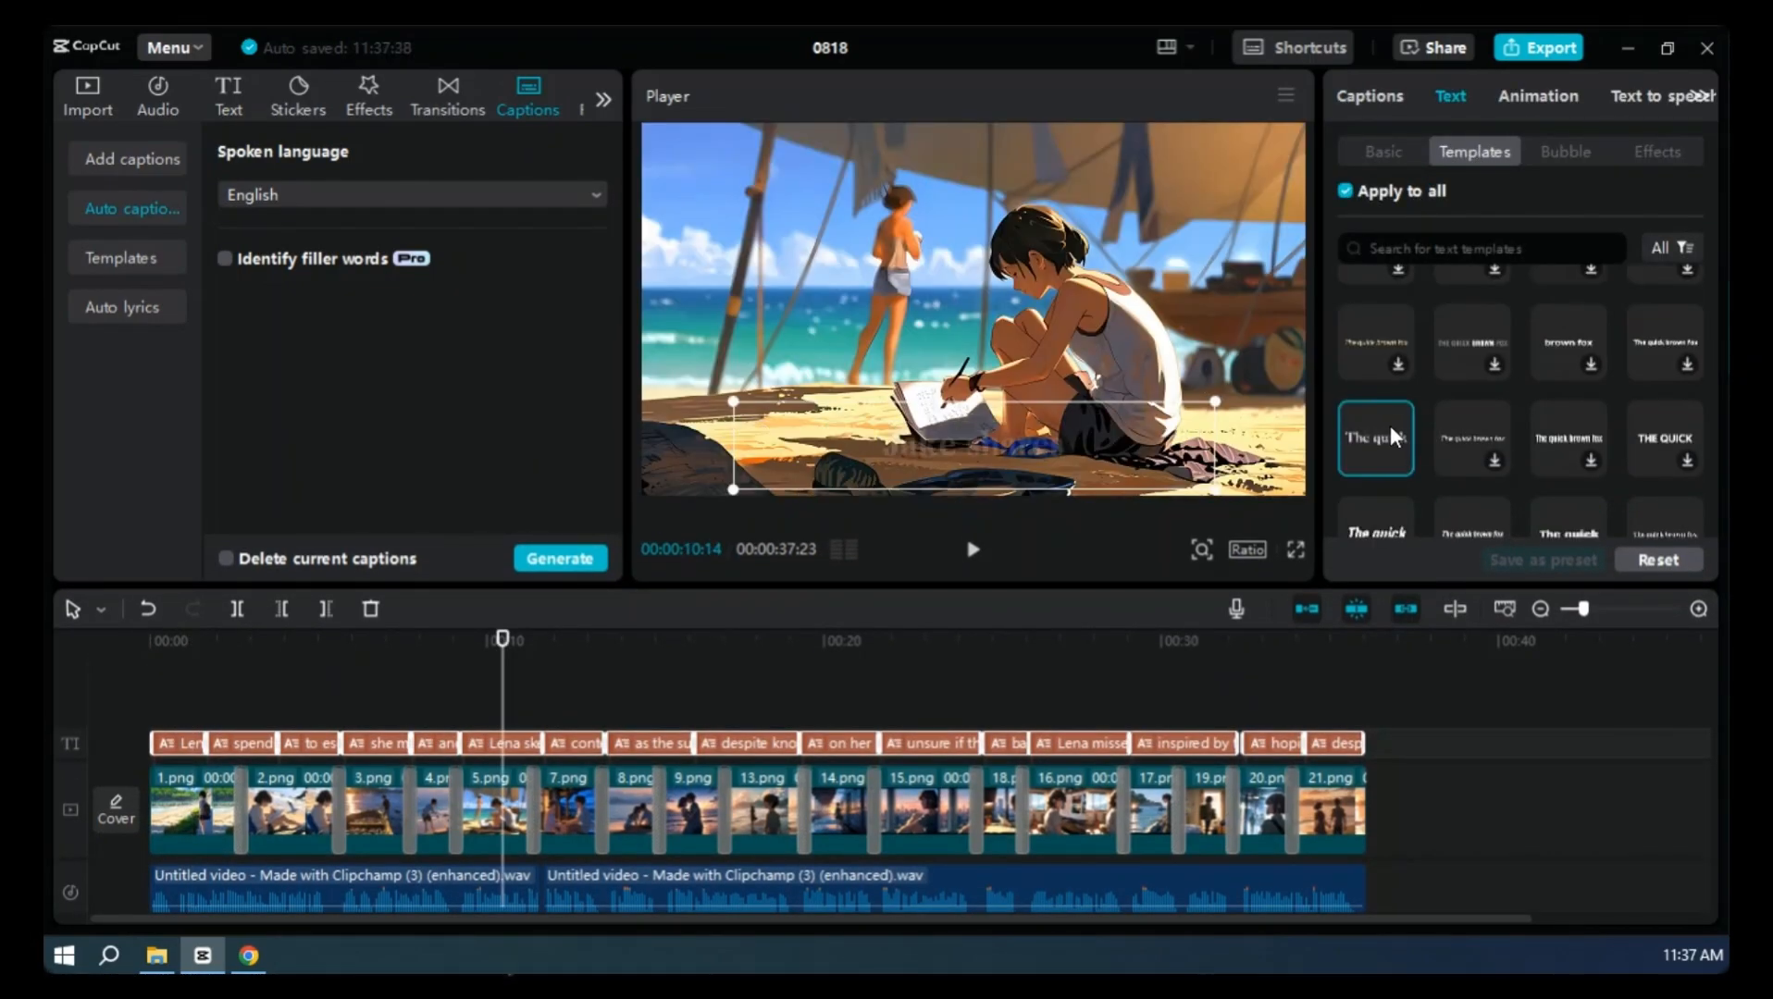
click(972, 548)
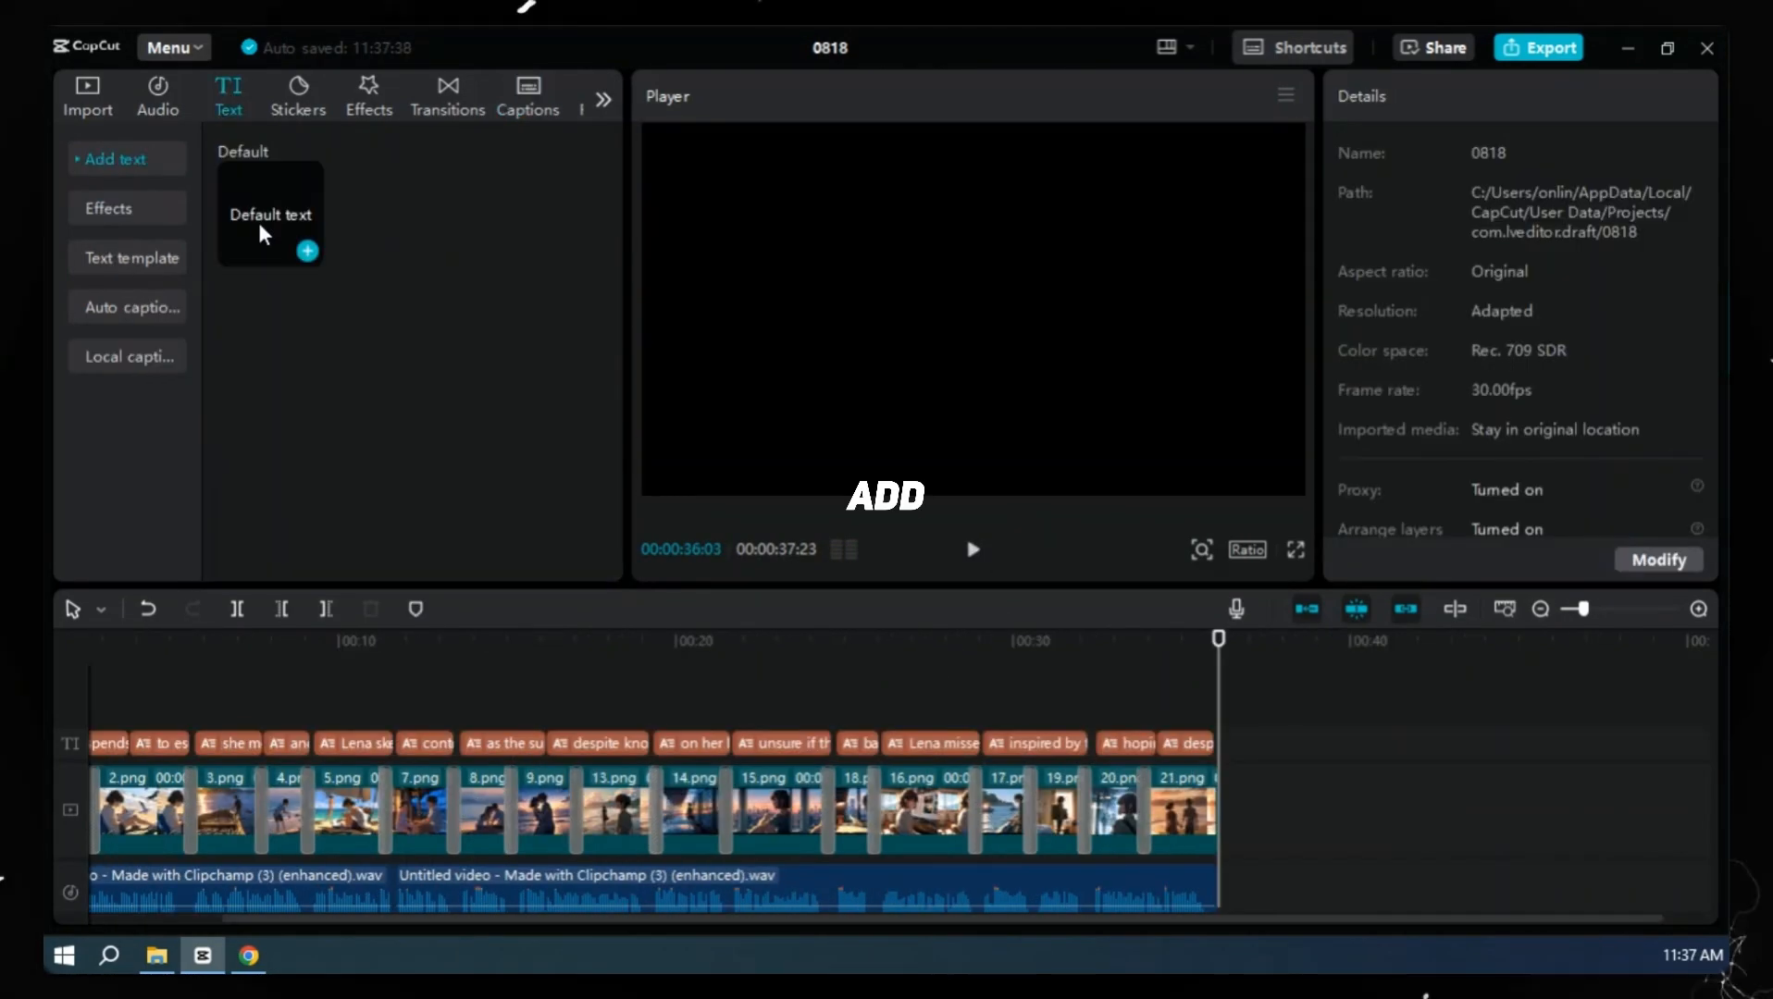
Add an "End" text after the last image clip and set it in the recently used Uni Sans Heavy Italic font
click(309, 250)
text(End)
click(1504, 324)
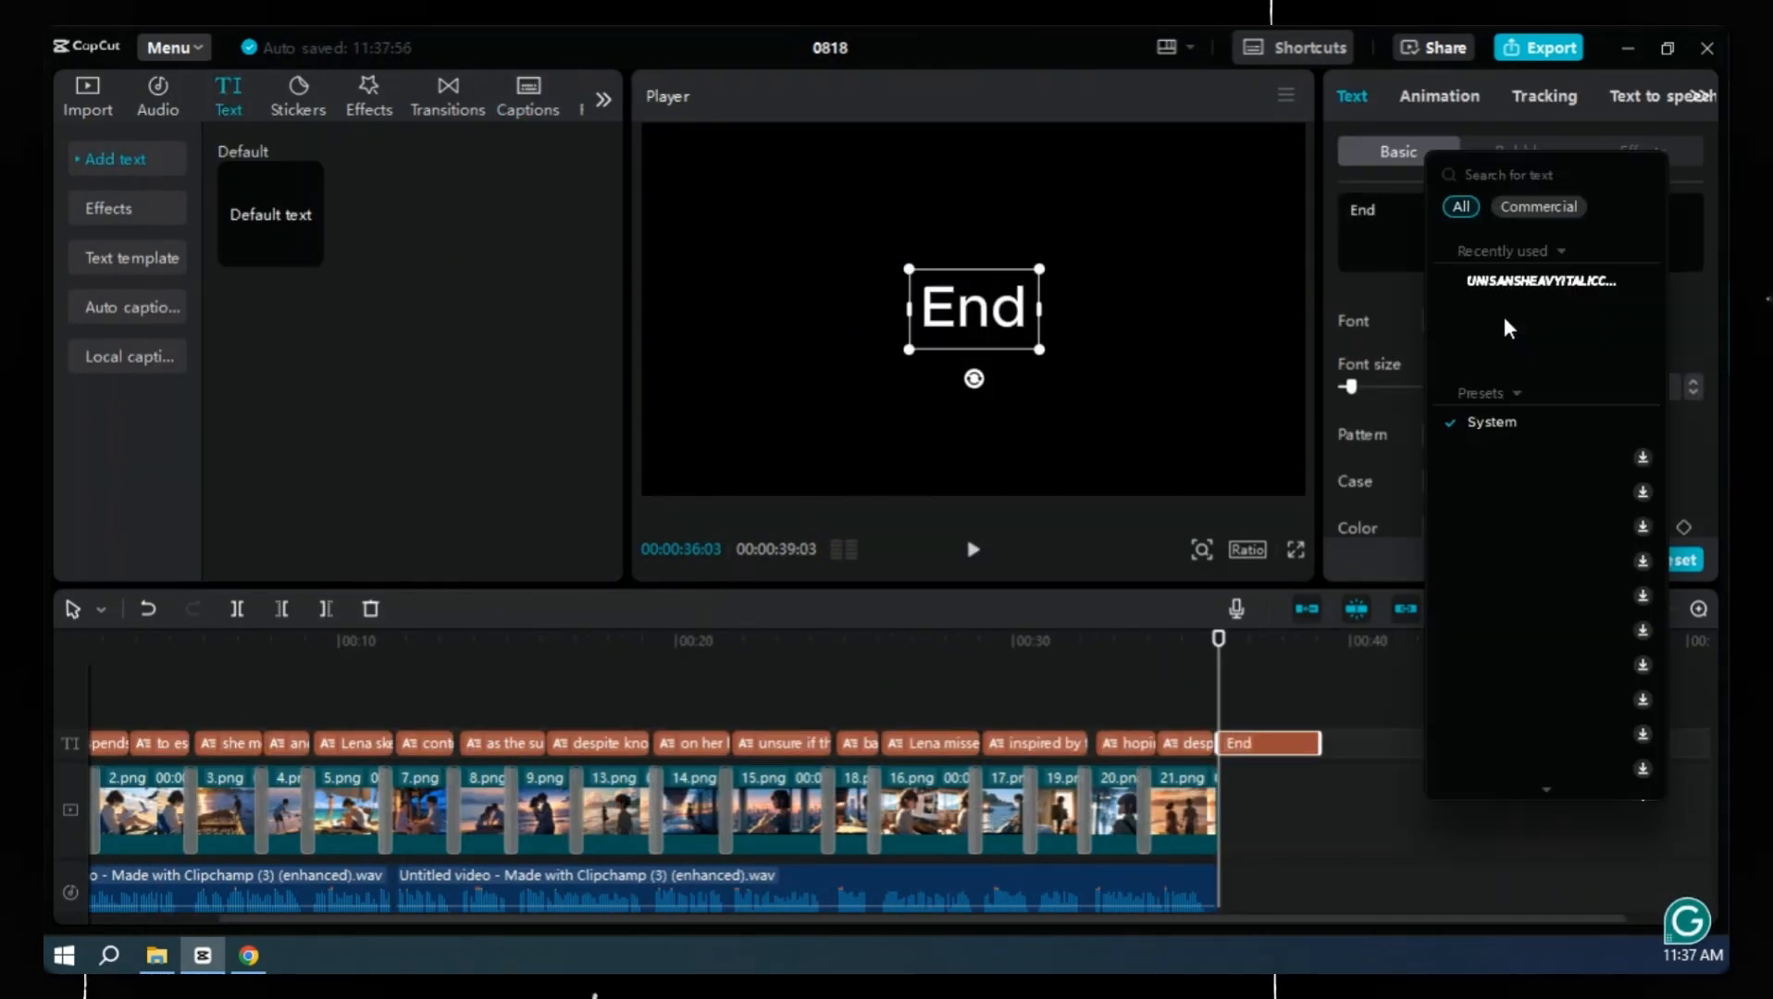
click(1452, 277)
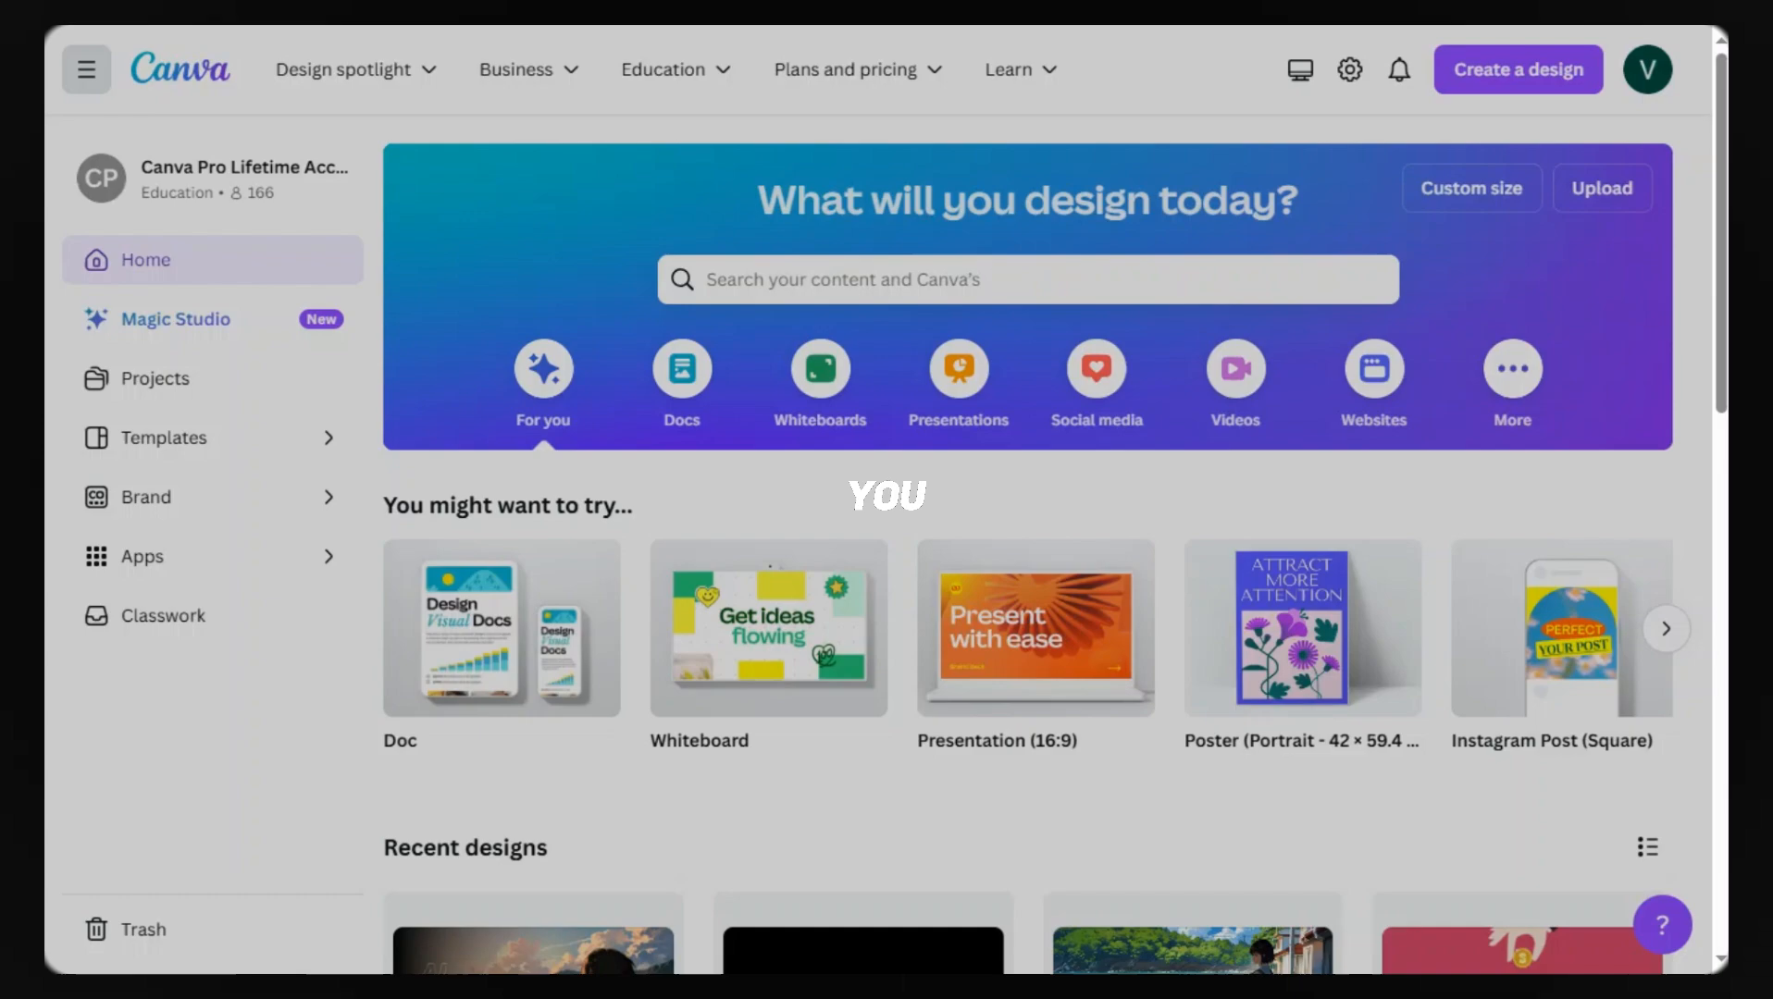
Create a YouTube Thumbnail design in Canva and add the downloaded image of the couple hugging on the beach
click(1525, 74)
scroll(1322, 462, down, 2)
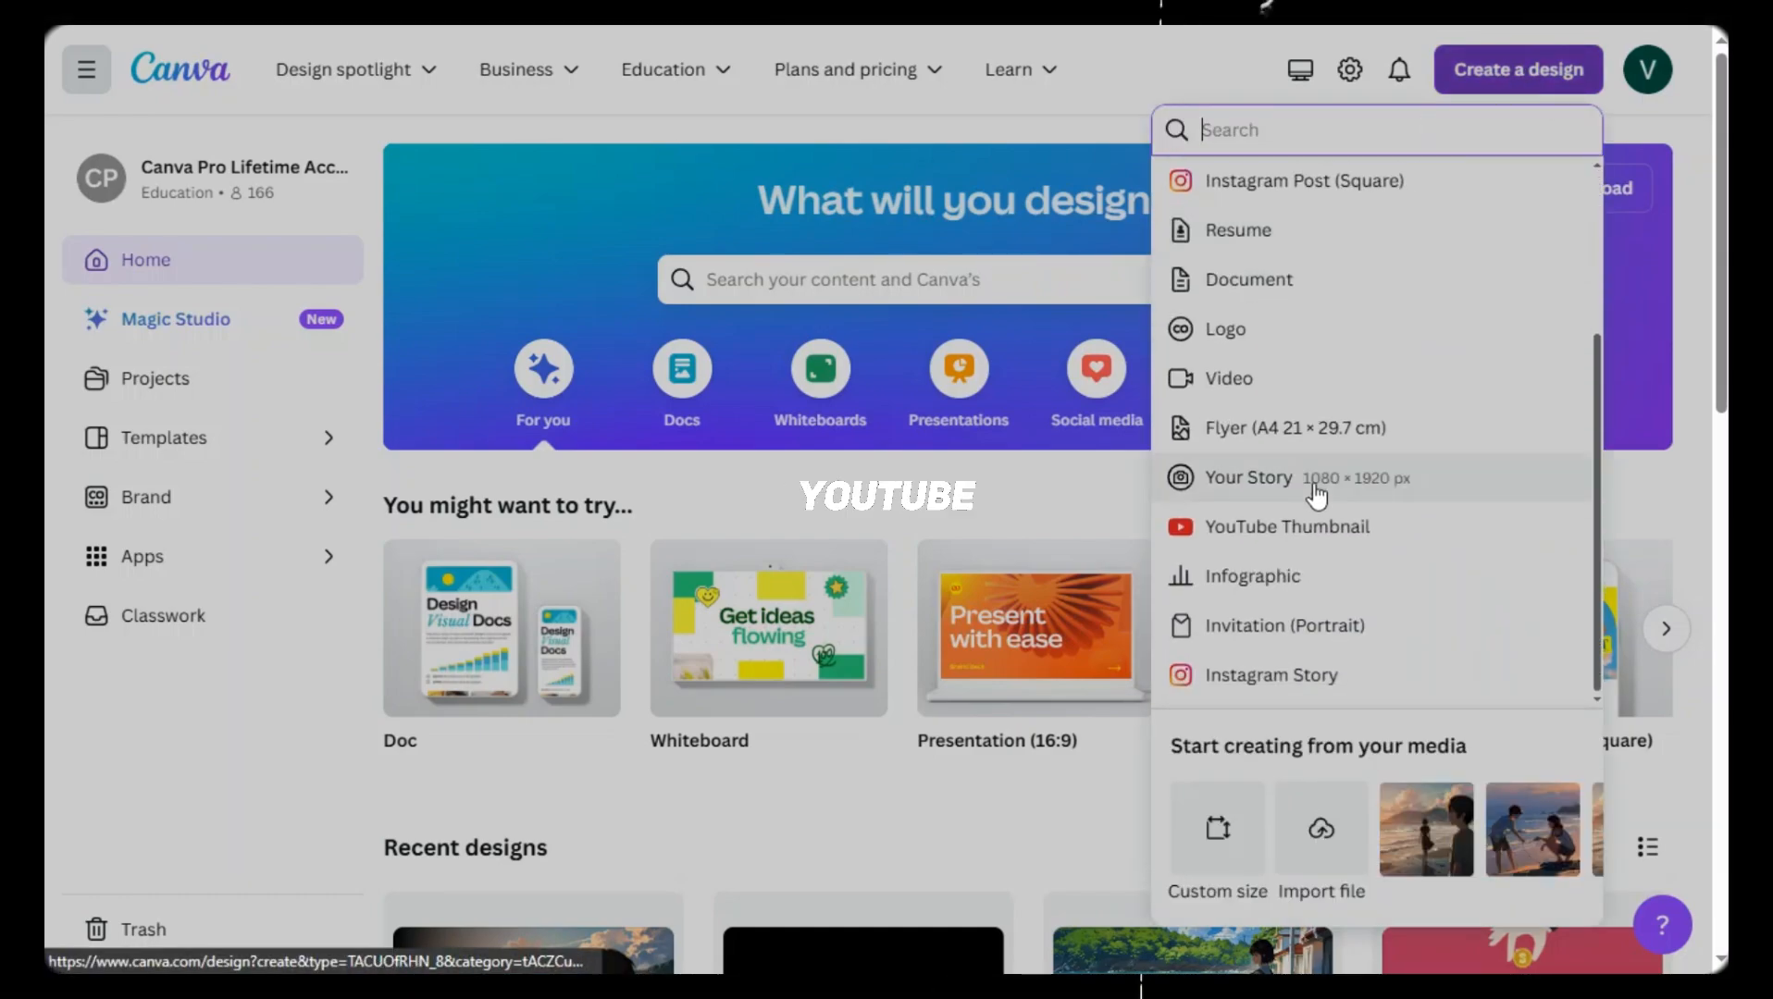
click(1286, 528)
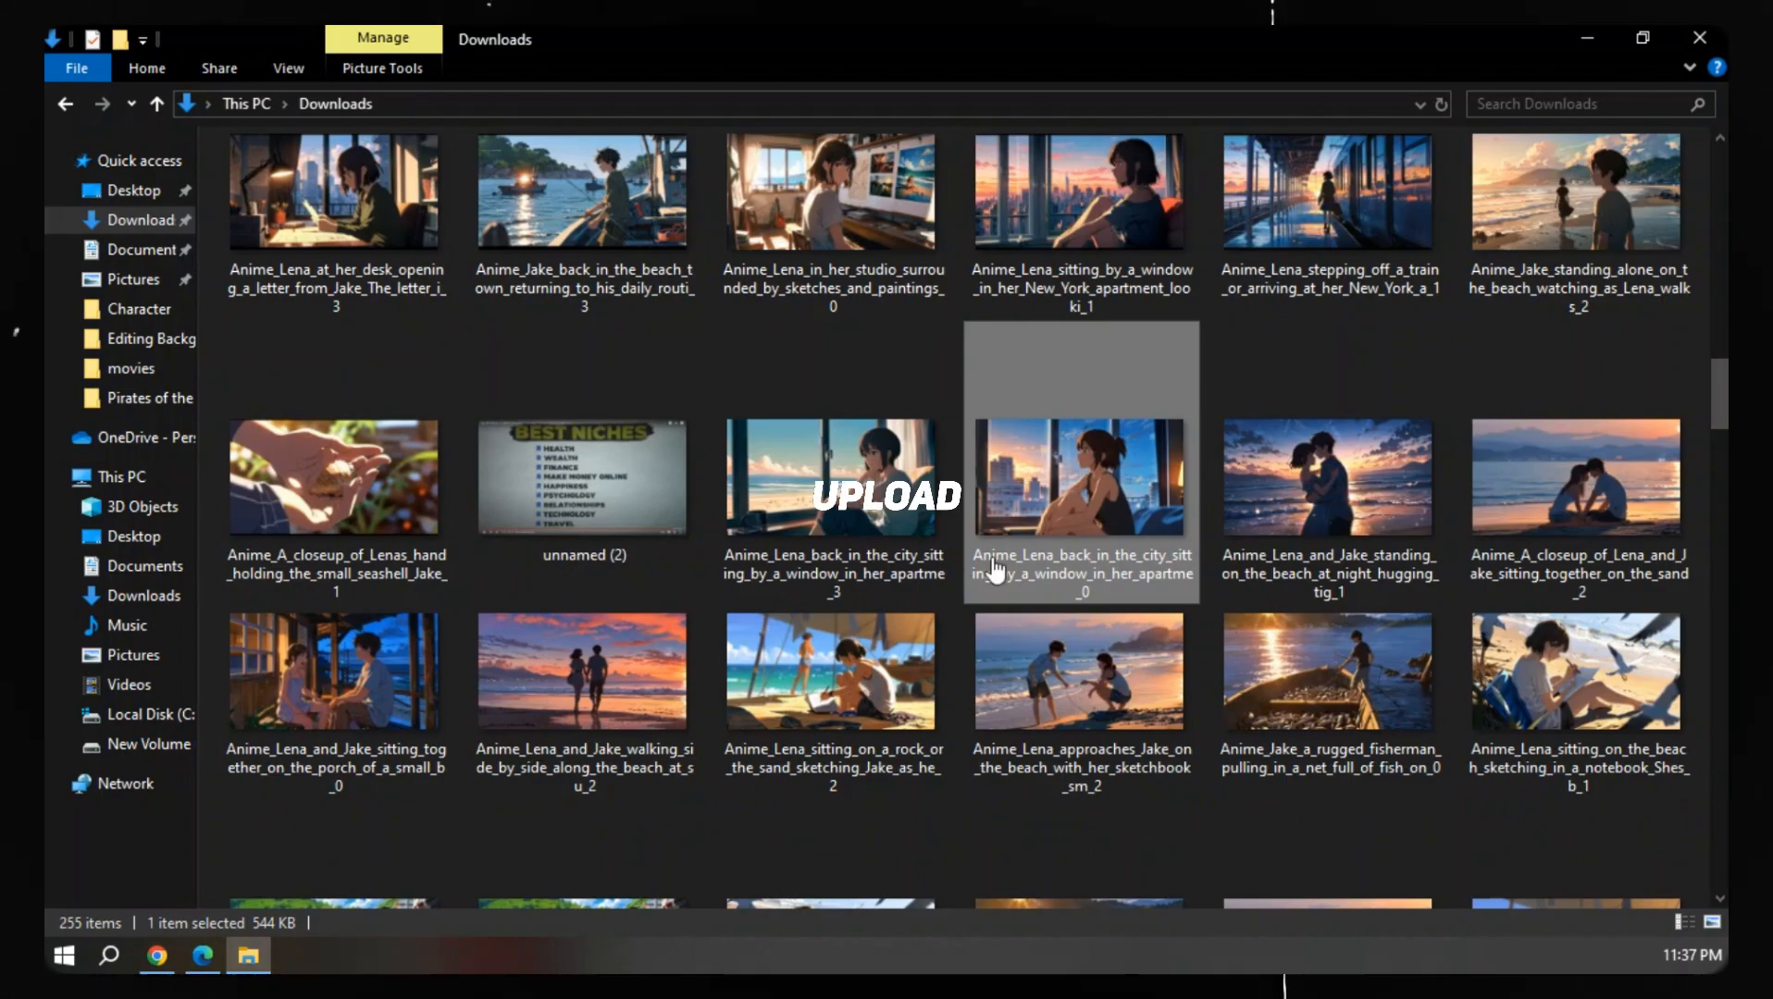
drag(1326, 505, 217, 931)
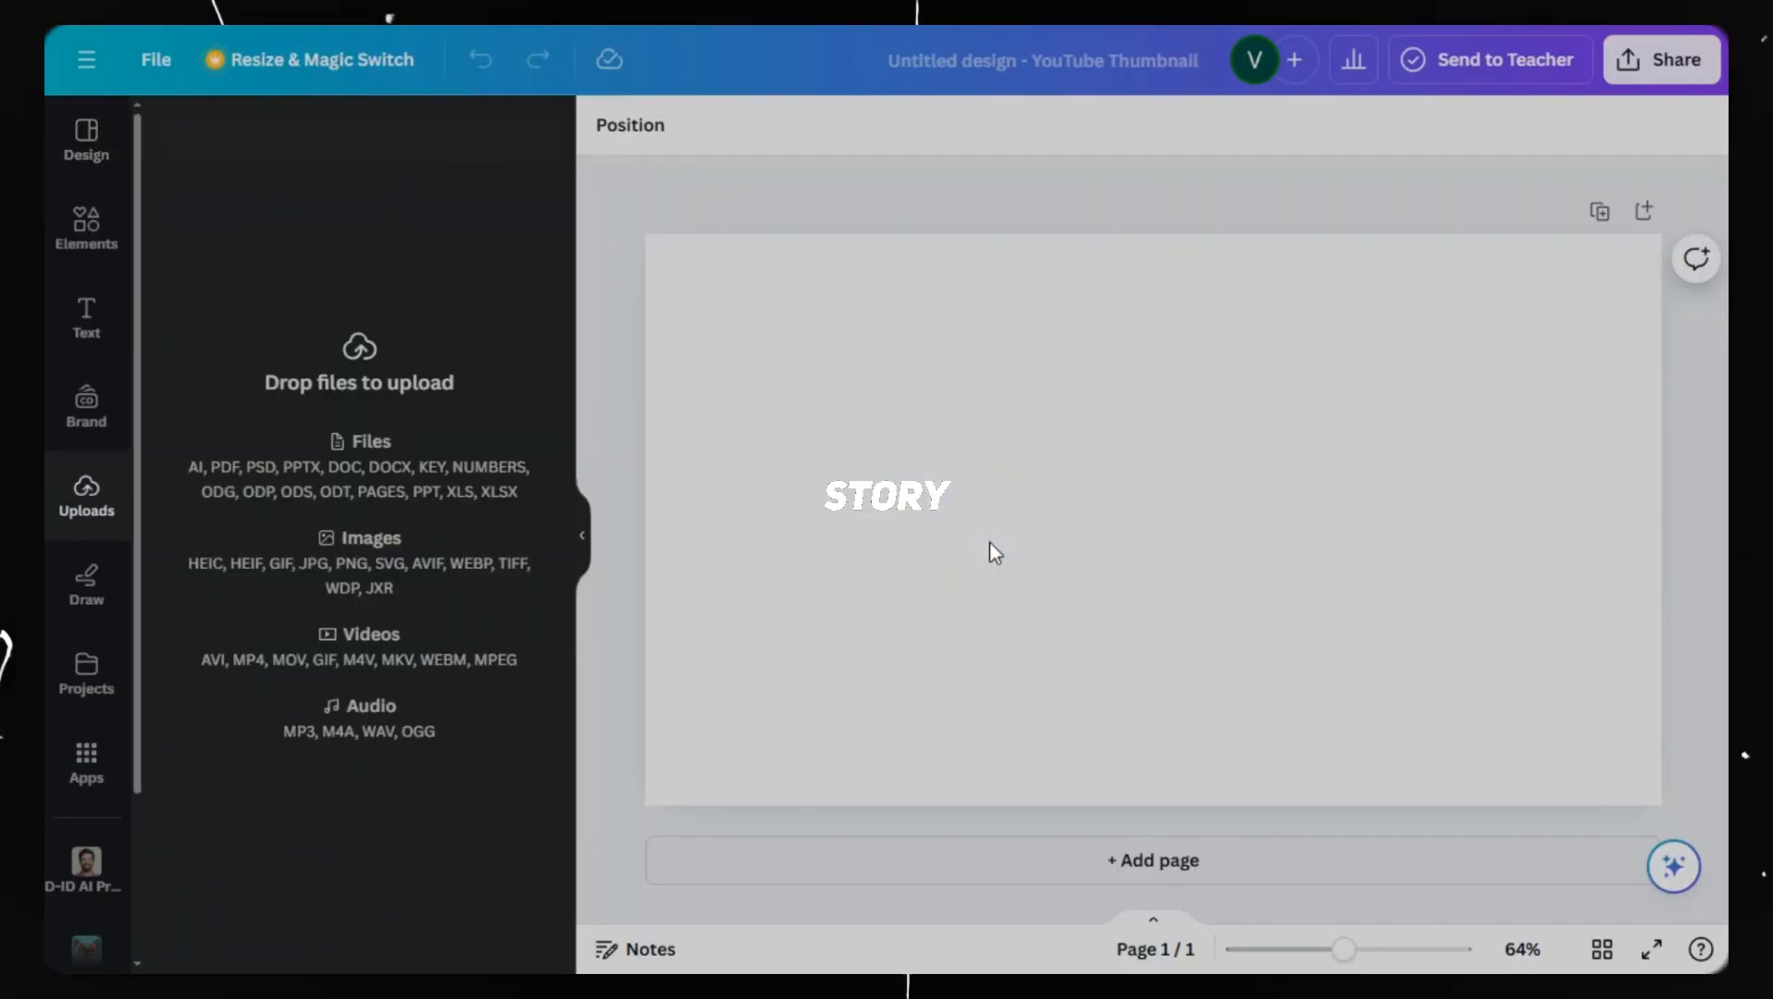
drag(989, 541, 989, 549)
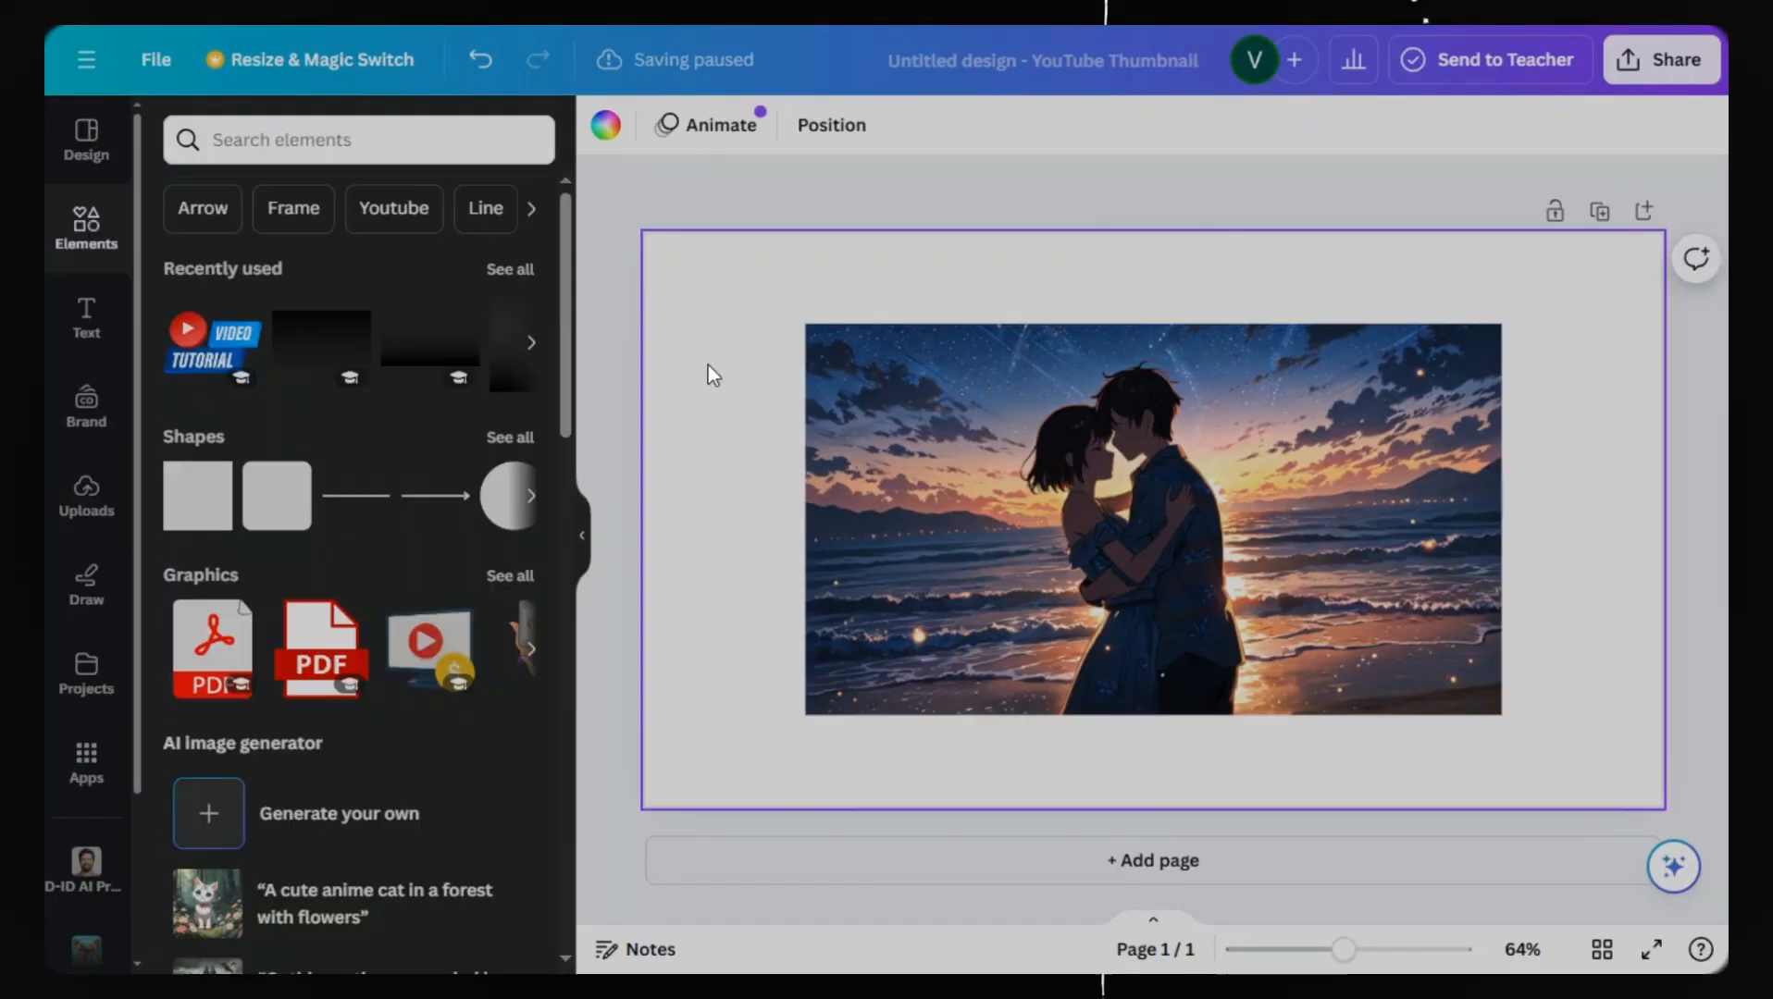
Move the couple image to the page's upper-left corner and enlarge it to fill the whole thumbnail
click(940, 367)
drag(940, 368, 805, 294)
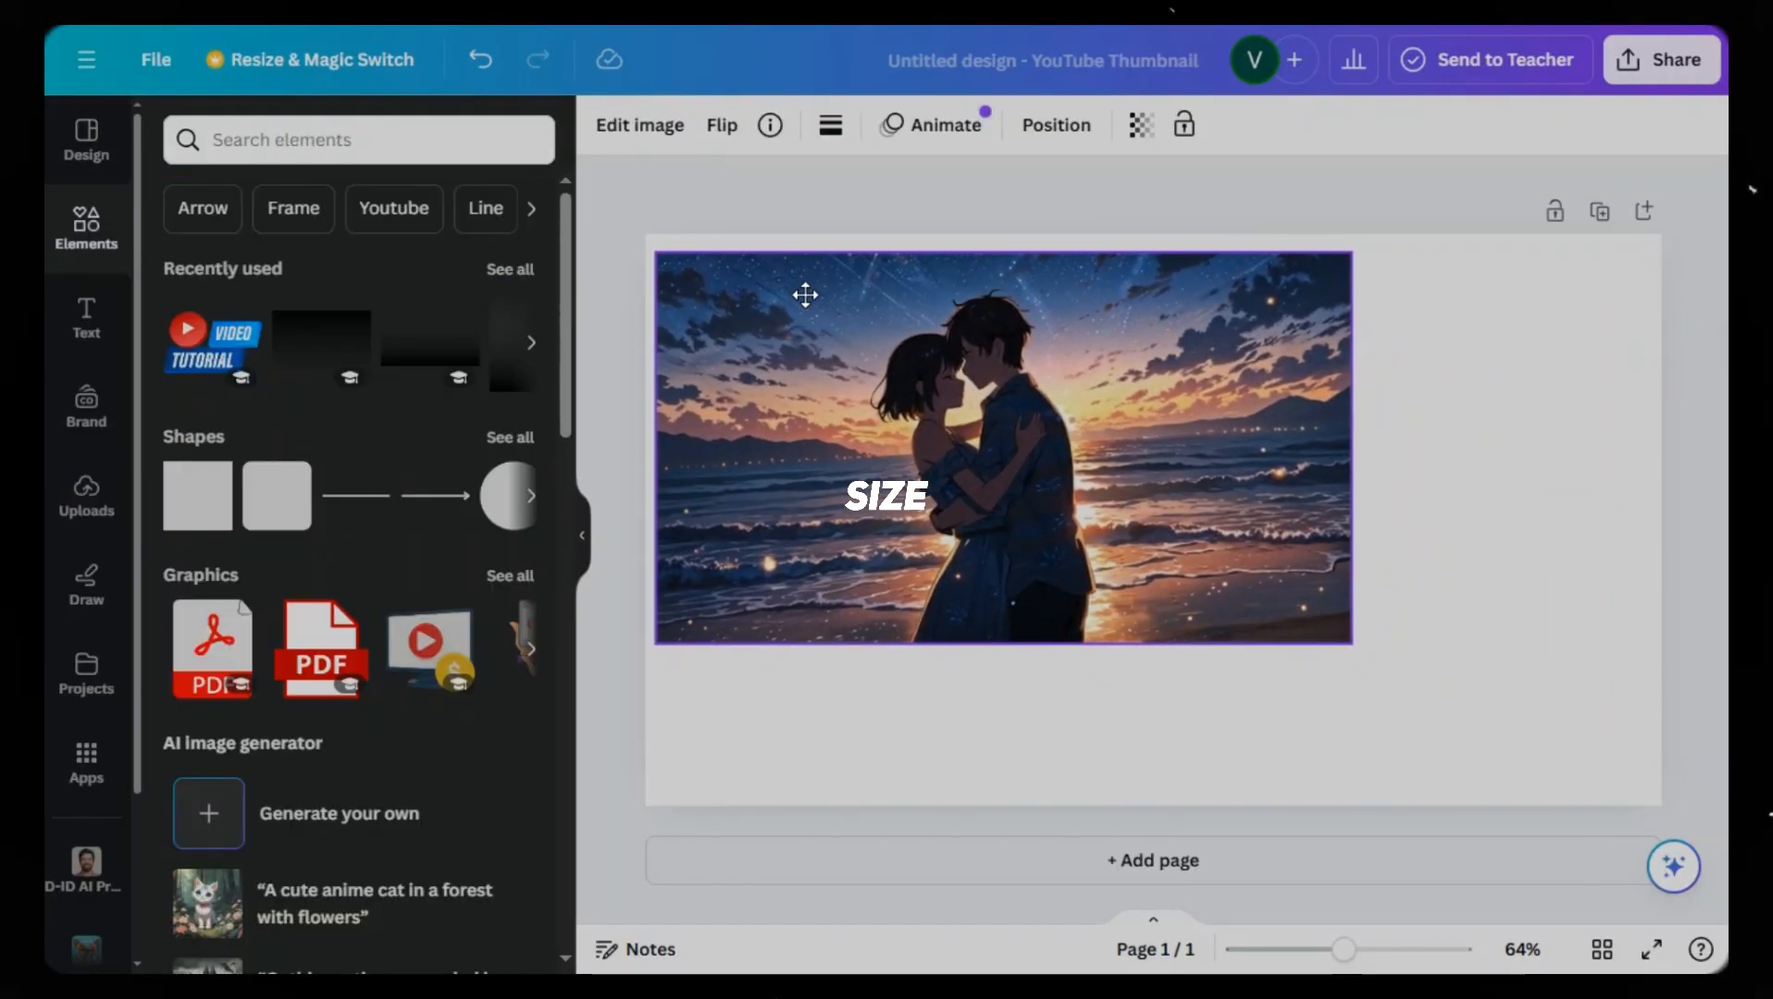
click(581, 535)
drag(1116, 625, 1455, 813)
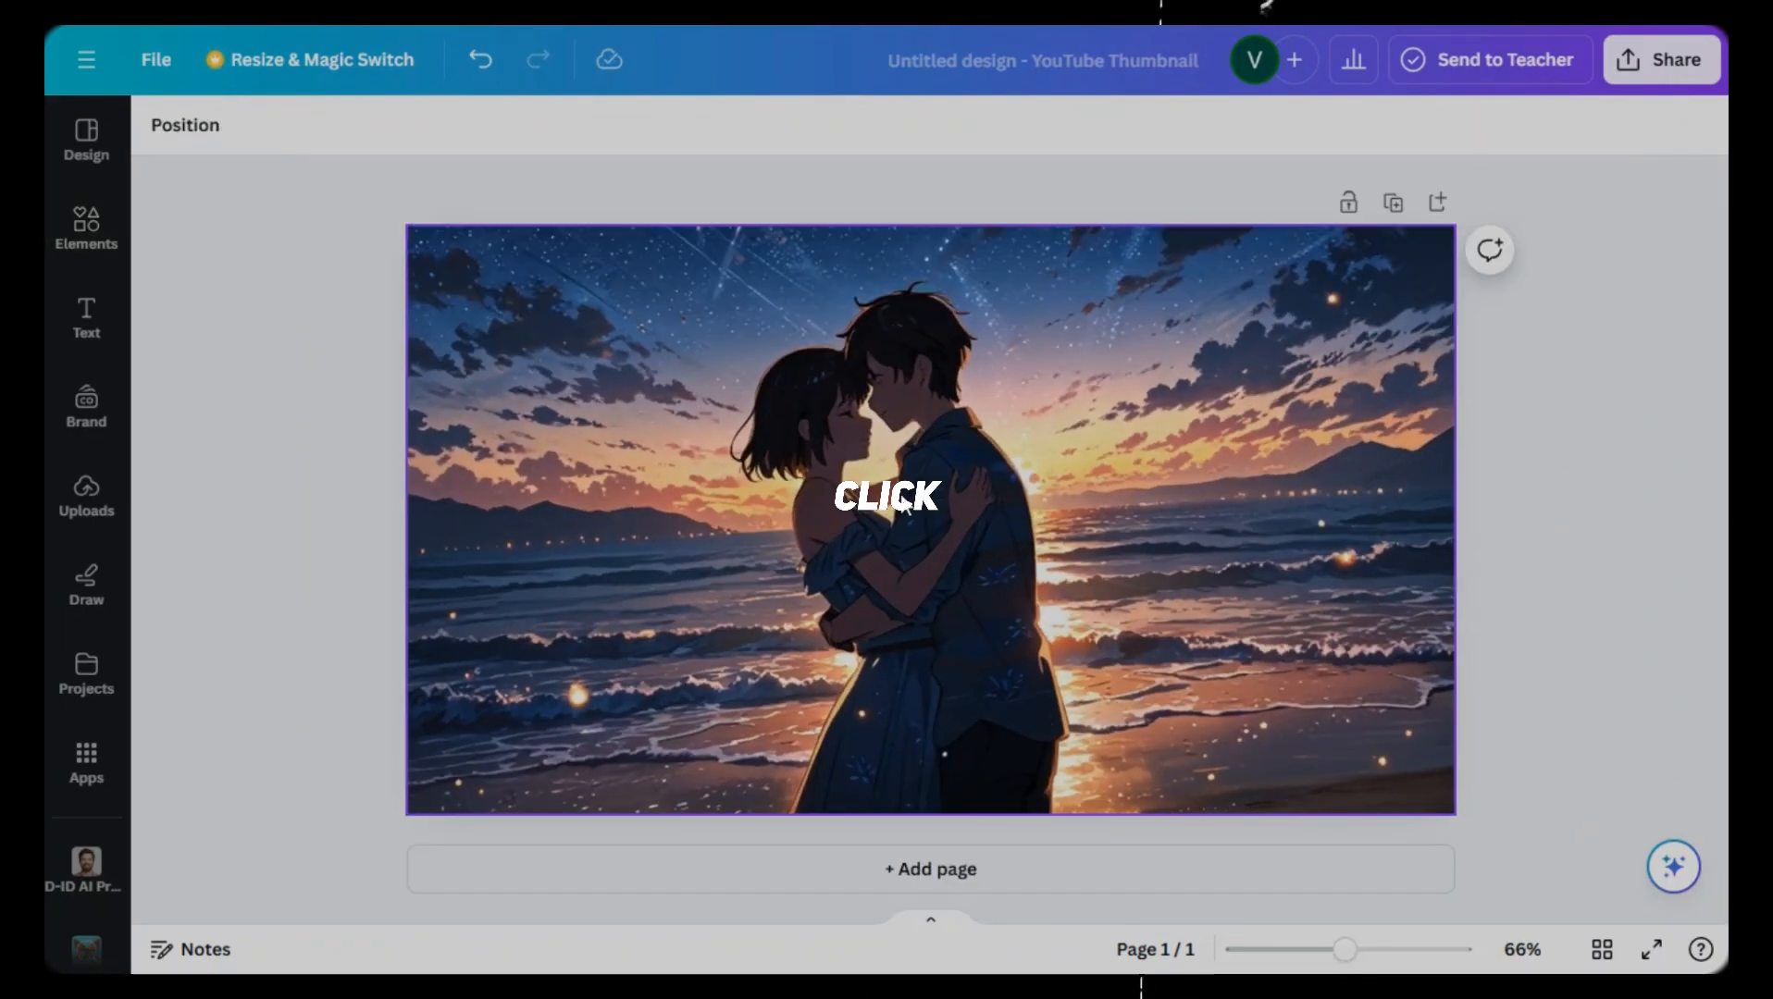
Upscale the couple image twice with the Image Upscaler app, replacing the image in the design with the enhanced version
click(190, 128)
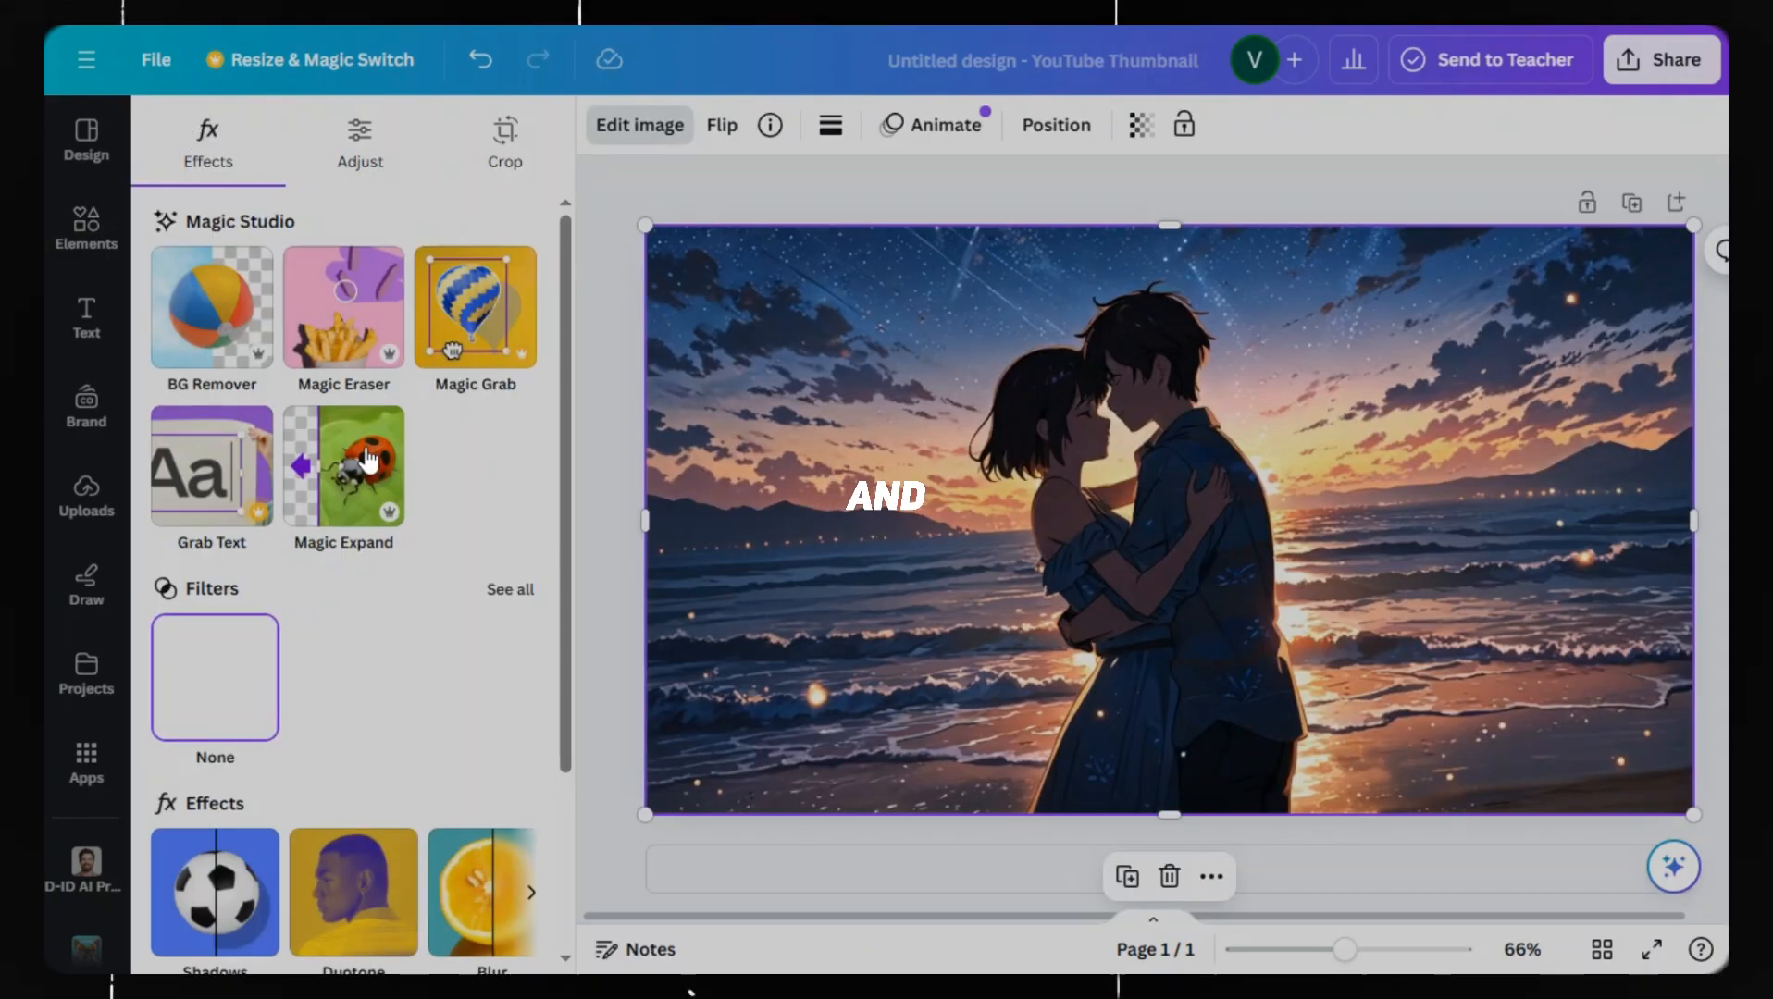
scroll(382, 606, down, 3)
click(330, 888)
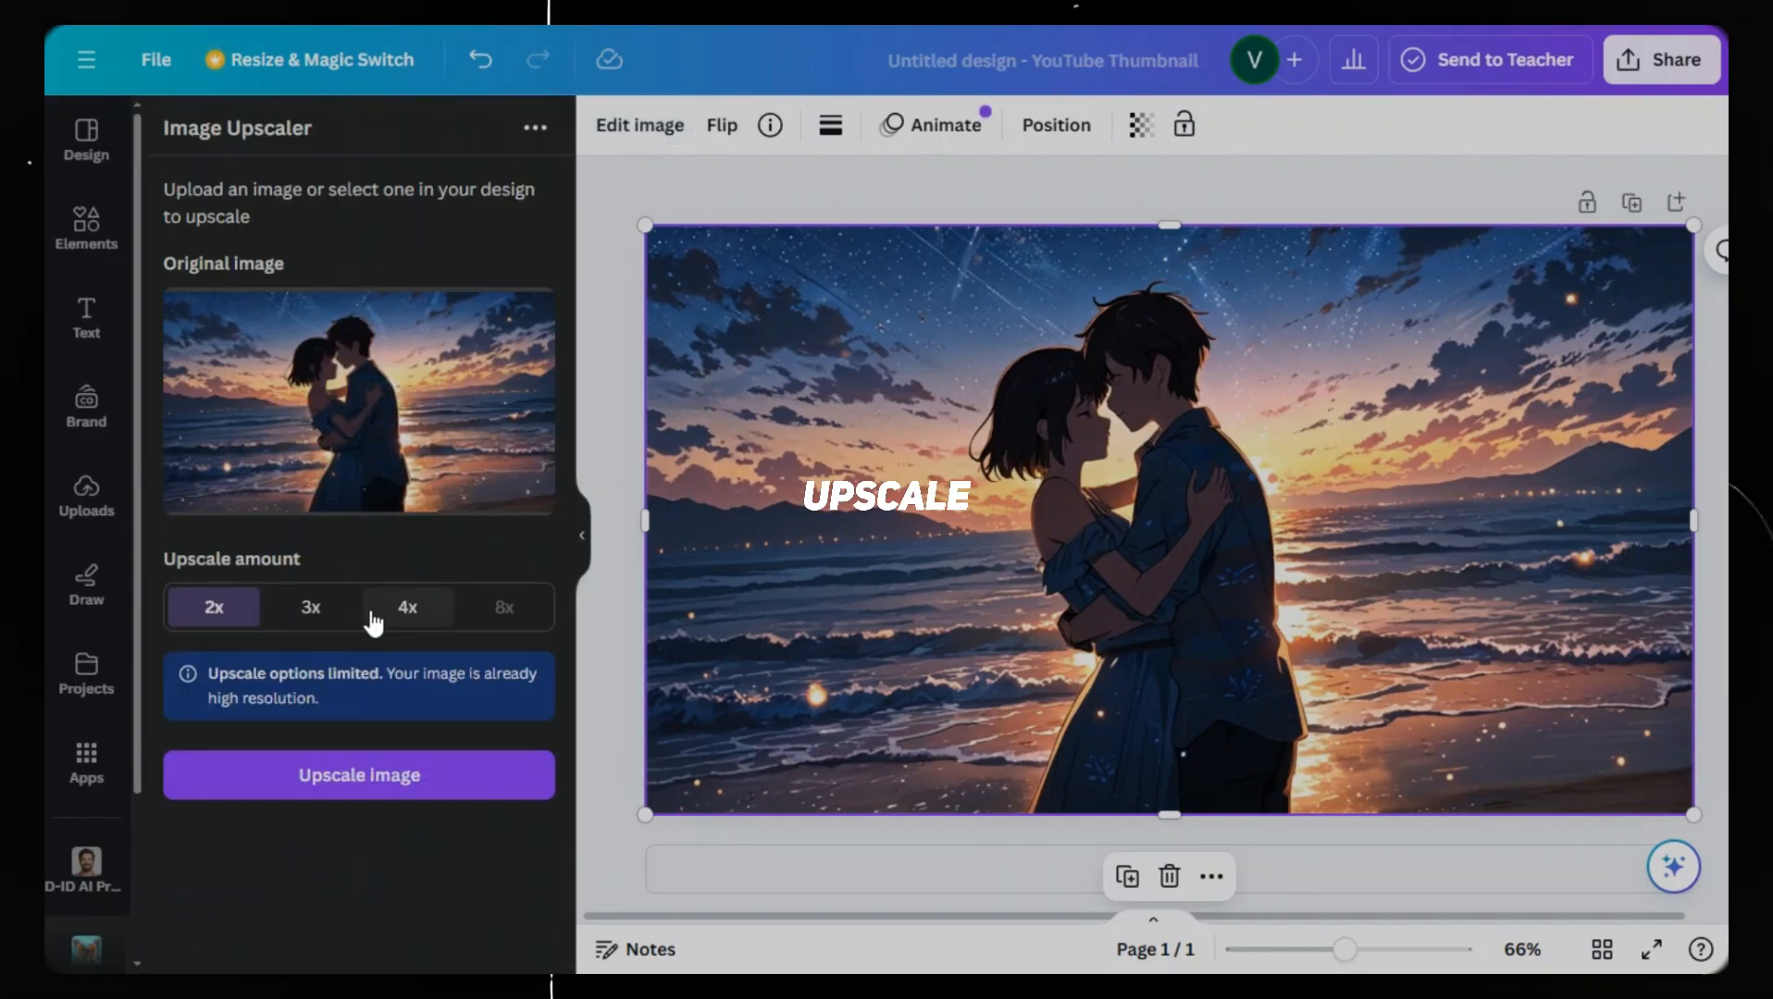
click(396, 773)
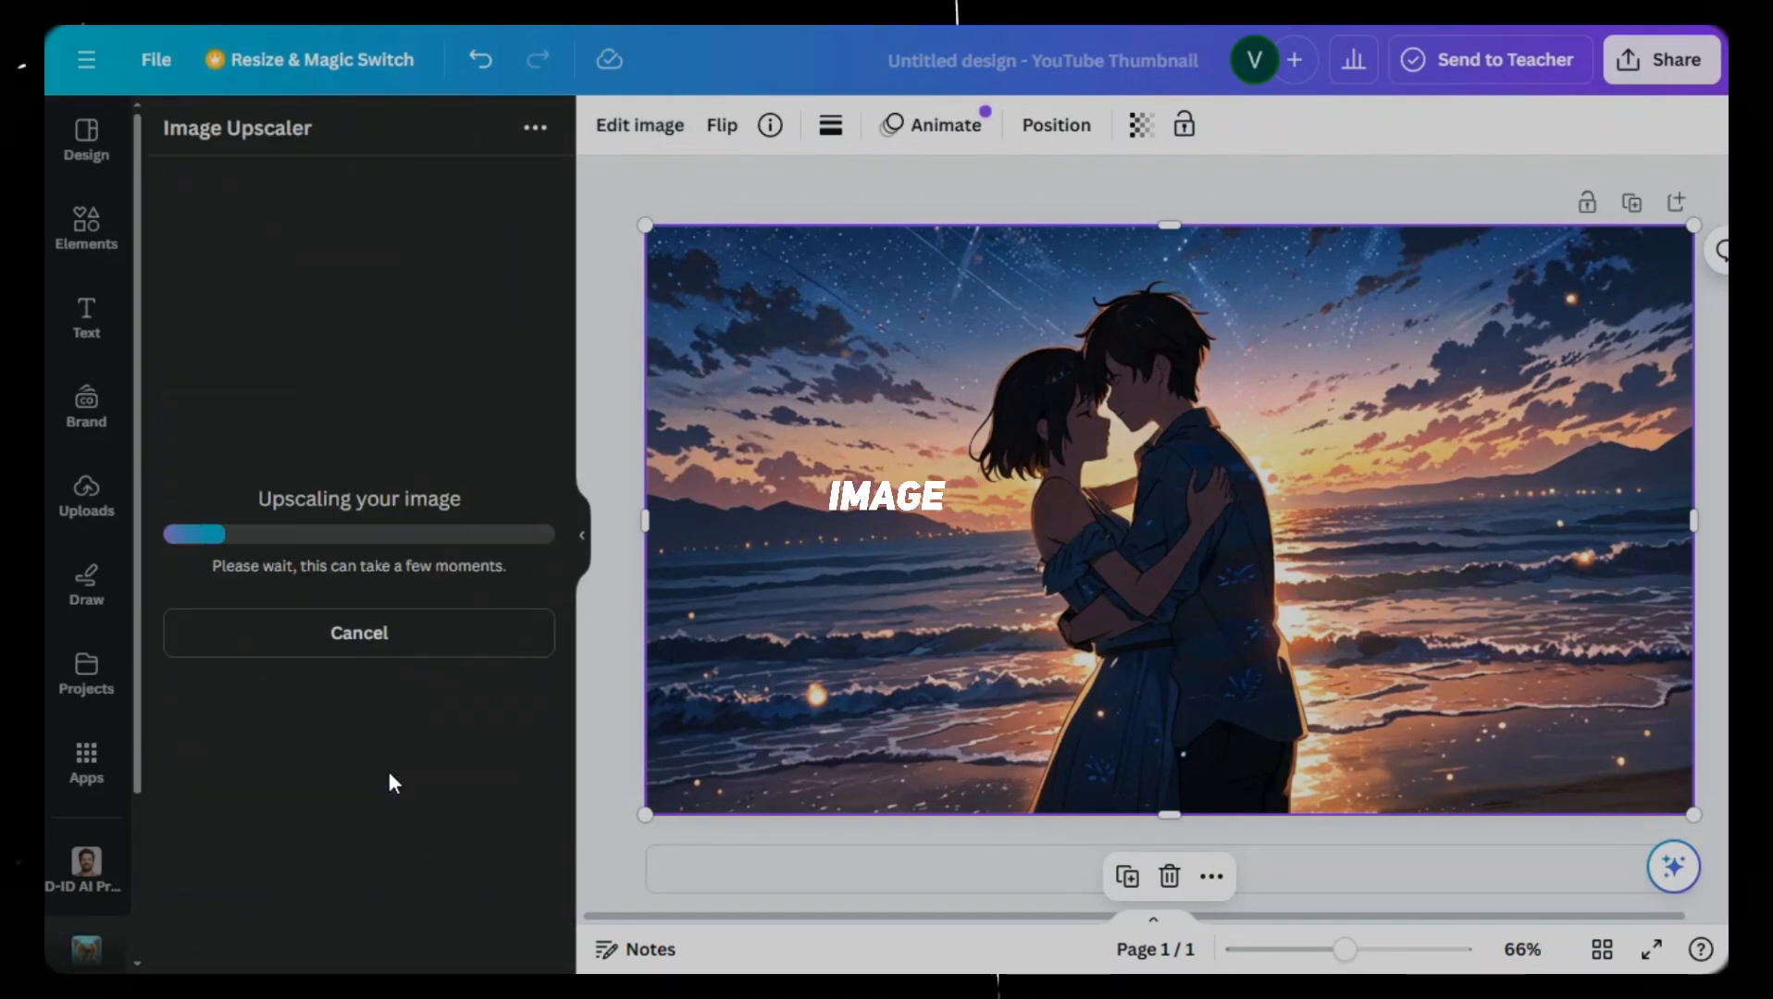
click(388, 675)
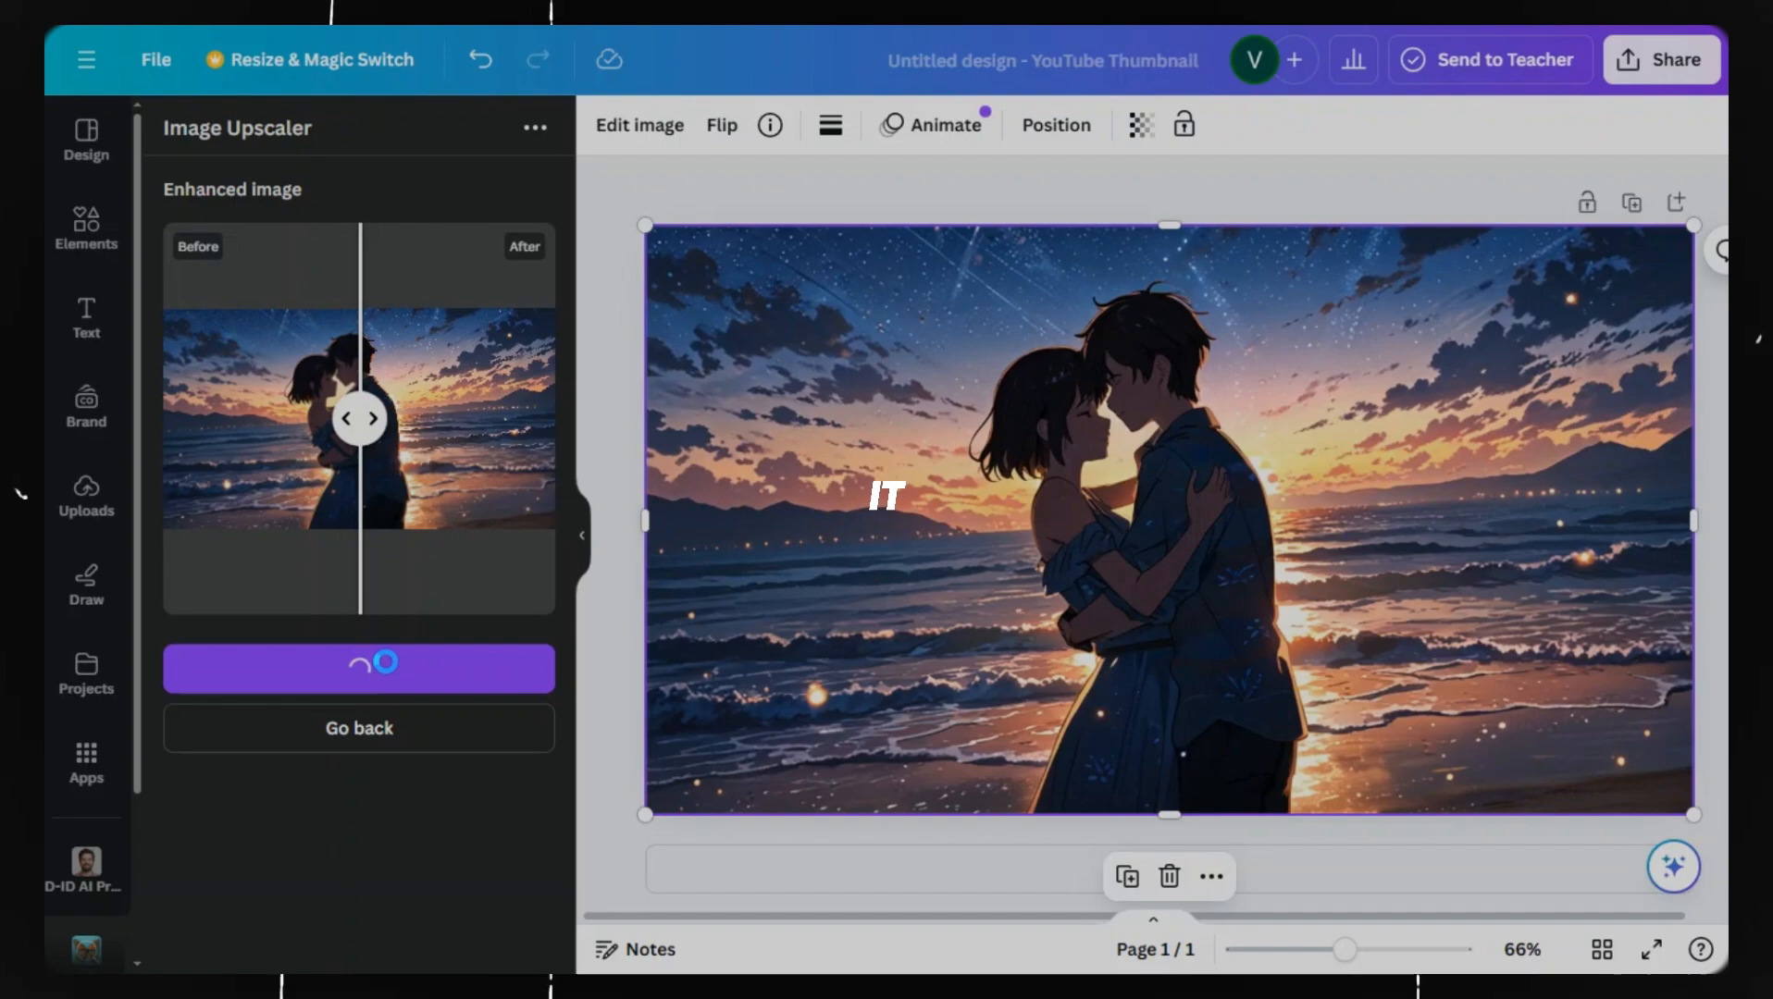
click(298, 775)
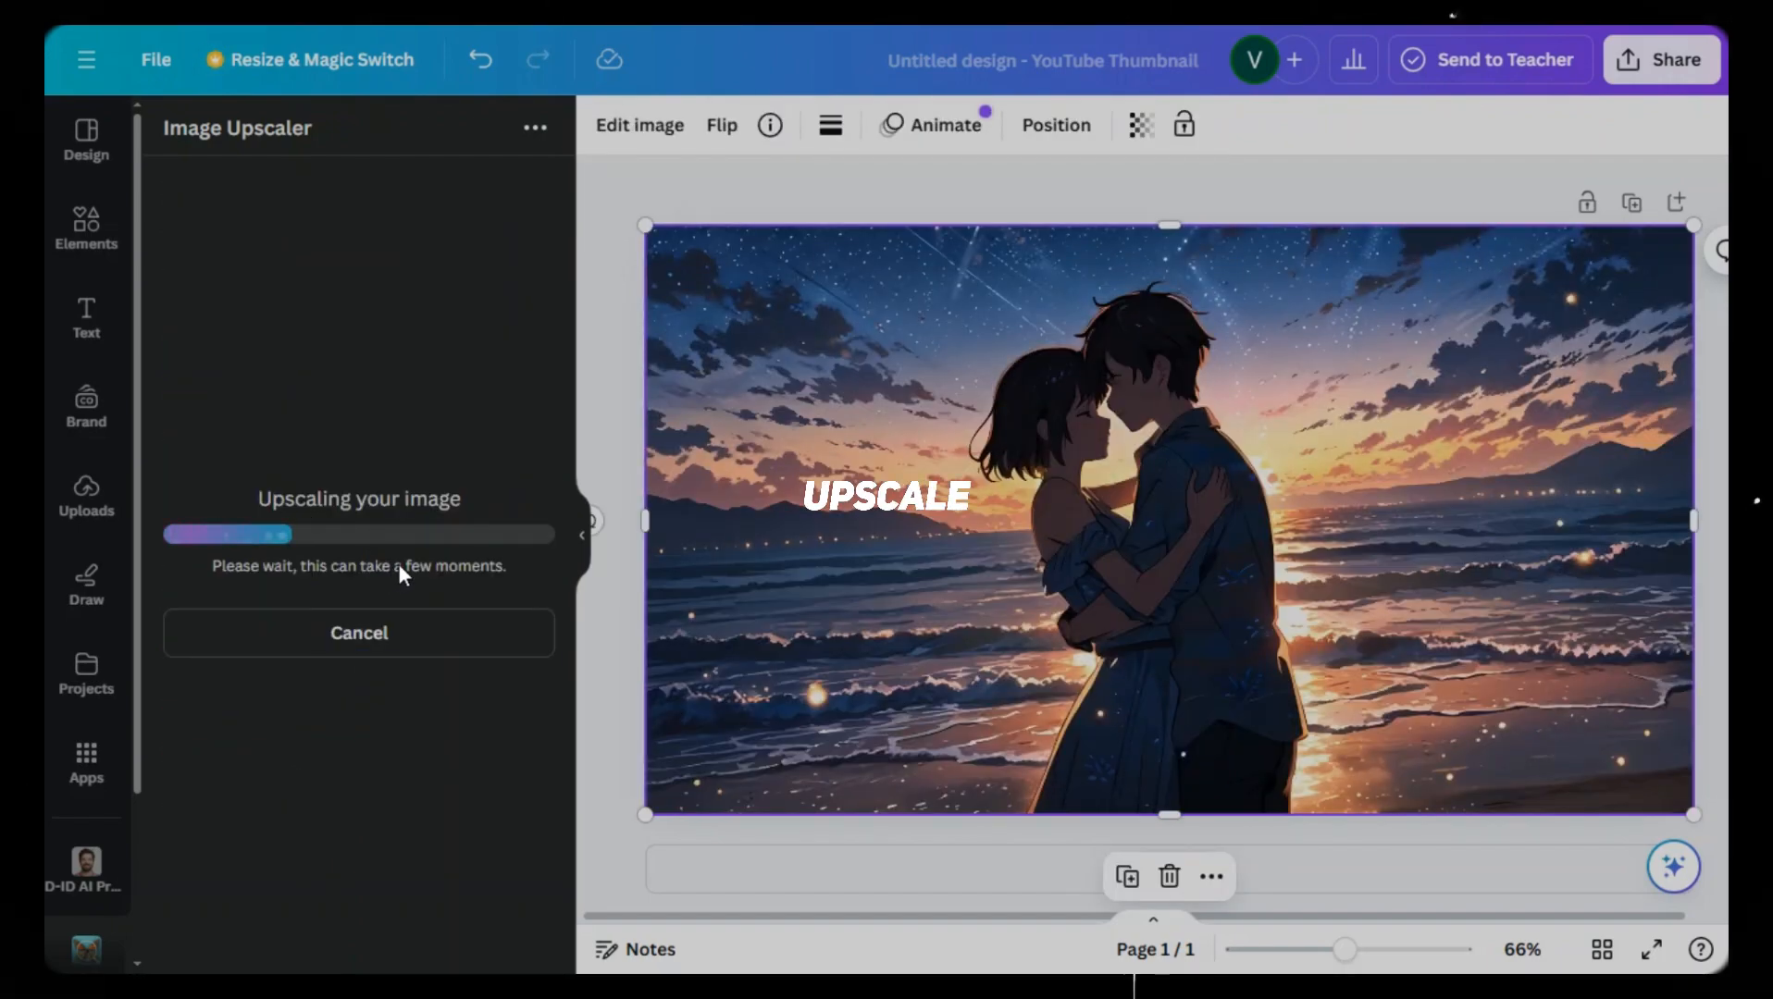
click(384, 665)
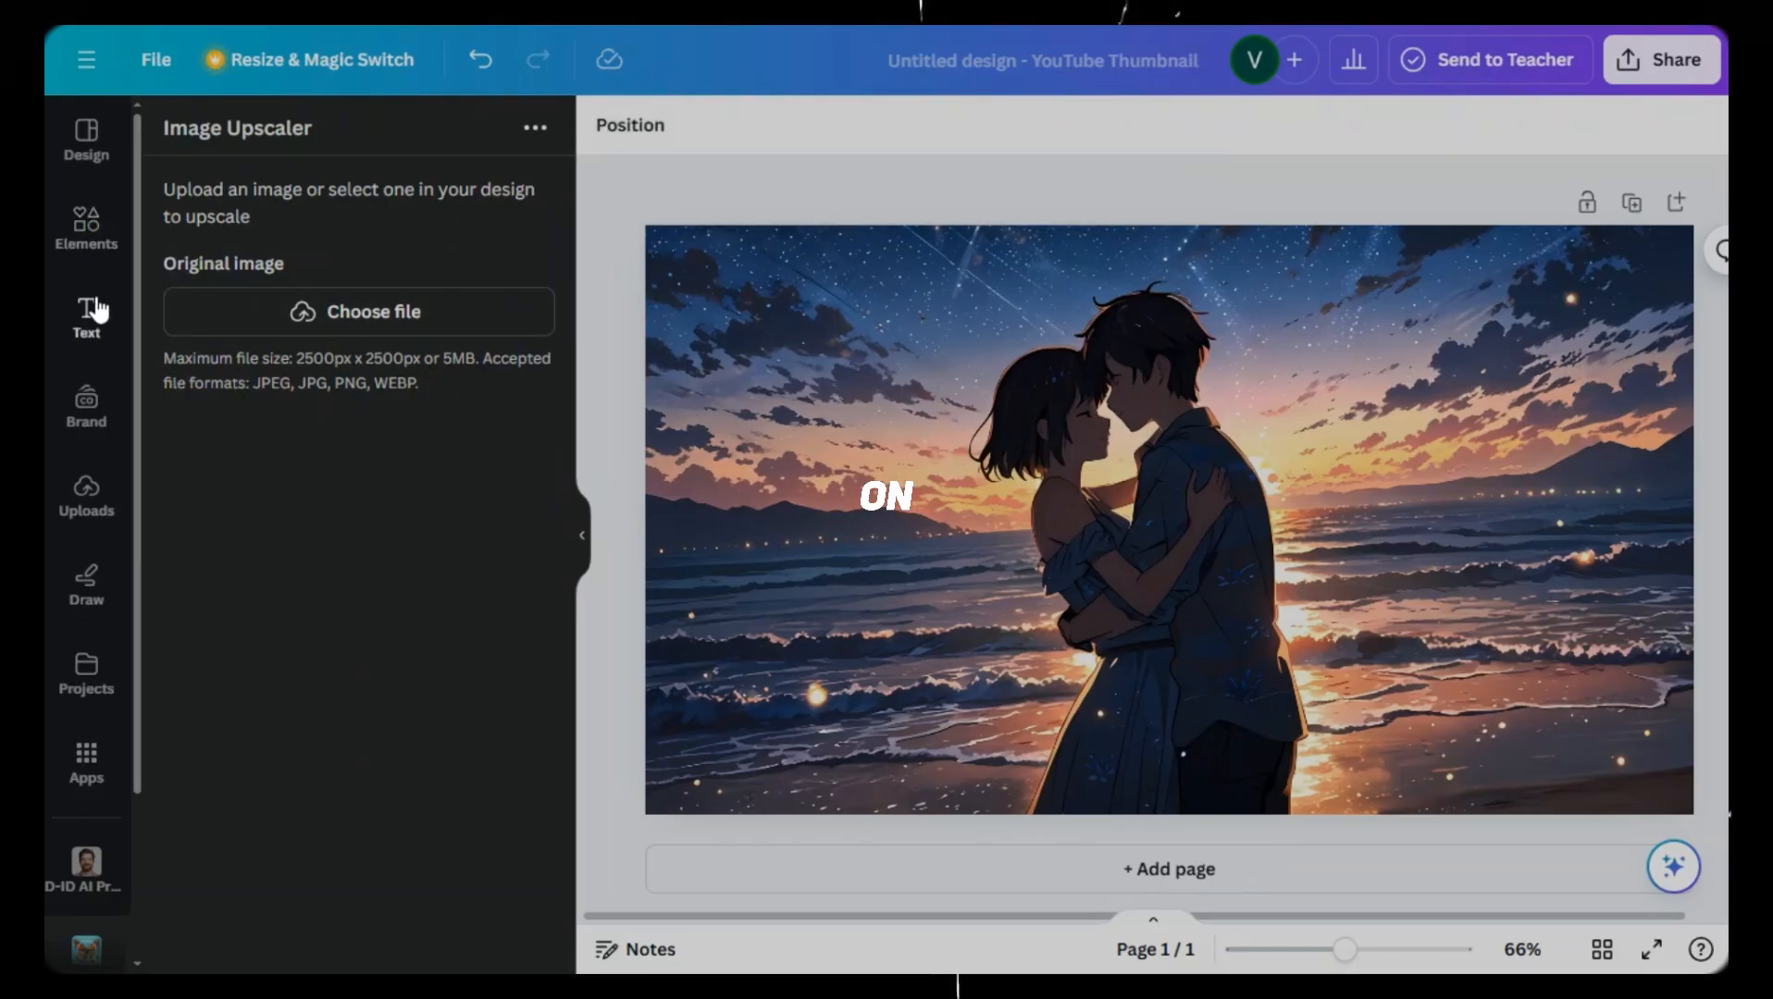
Add a text box reading "Love Story" to the thumbnail, set in the Kenao Sans Serif font found by searching for luxury fonts
click(86, 315)
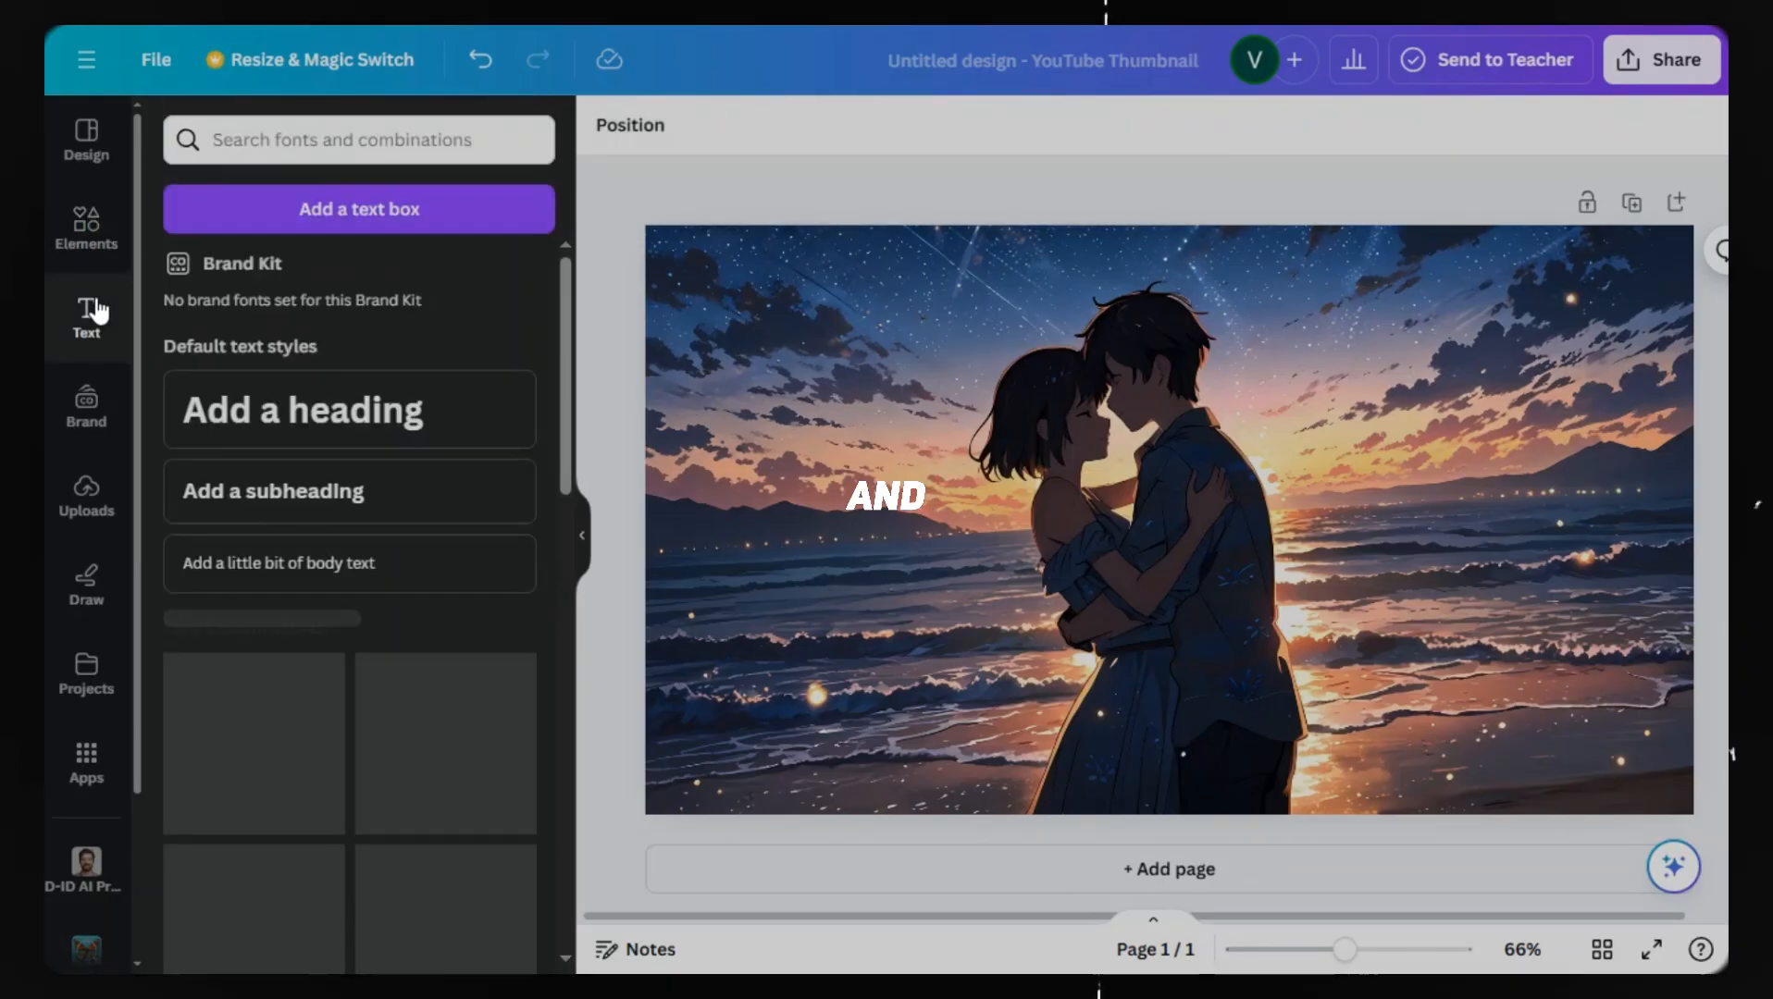
click(335, 211)
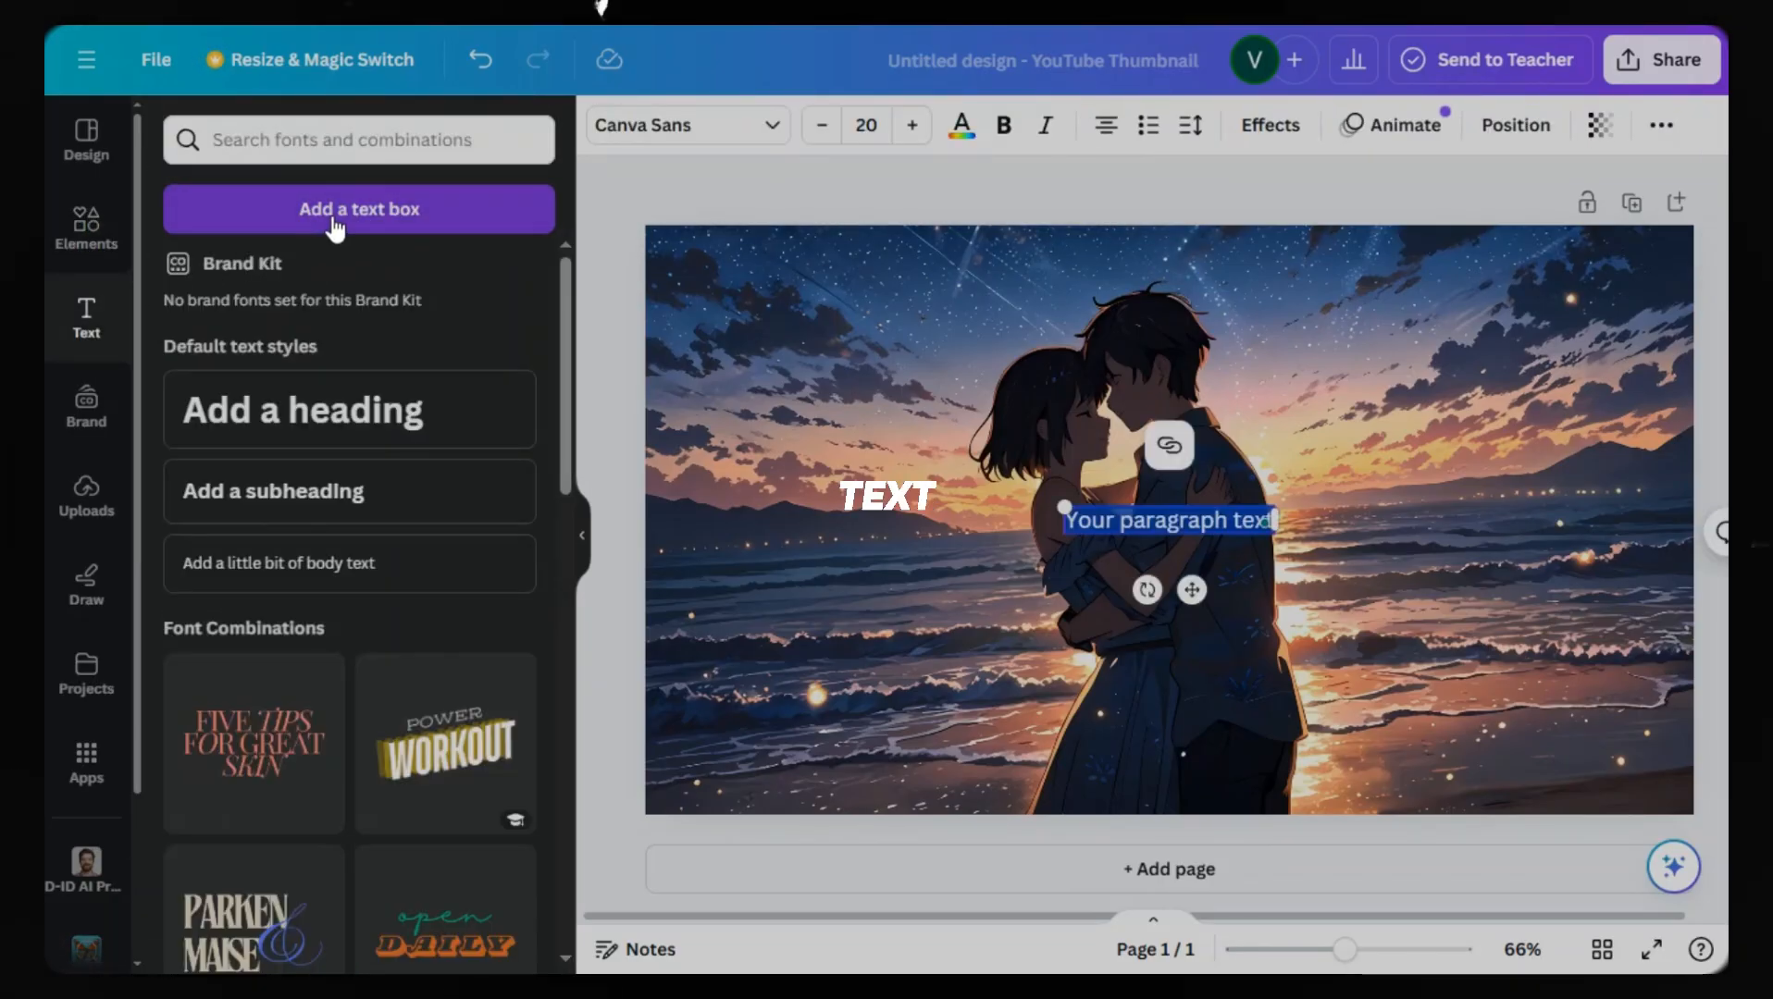
click(737, 125)
click(382, 195)
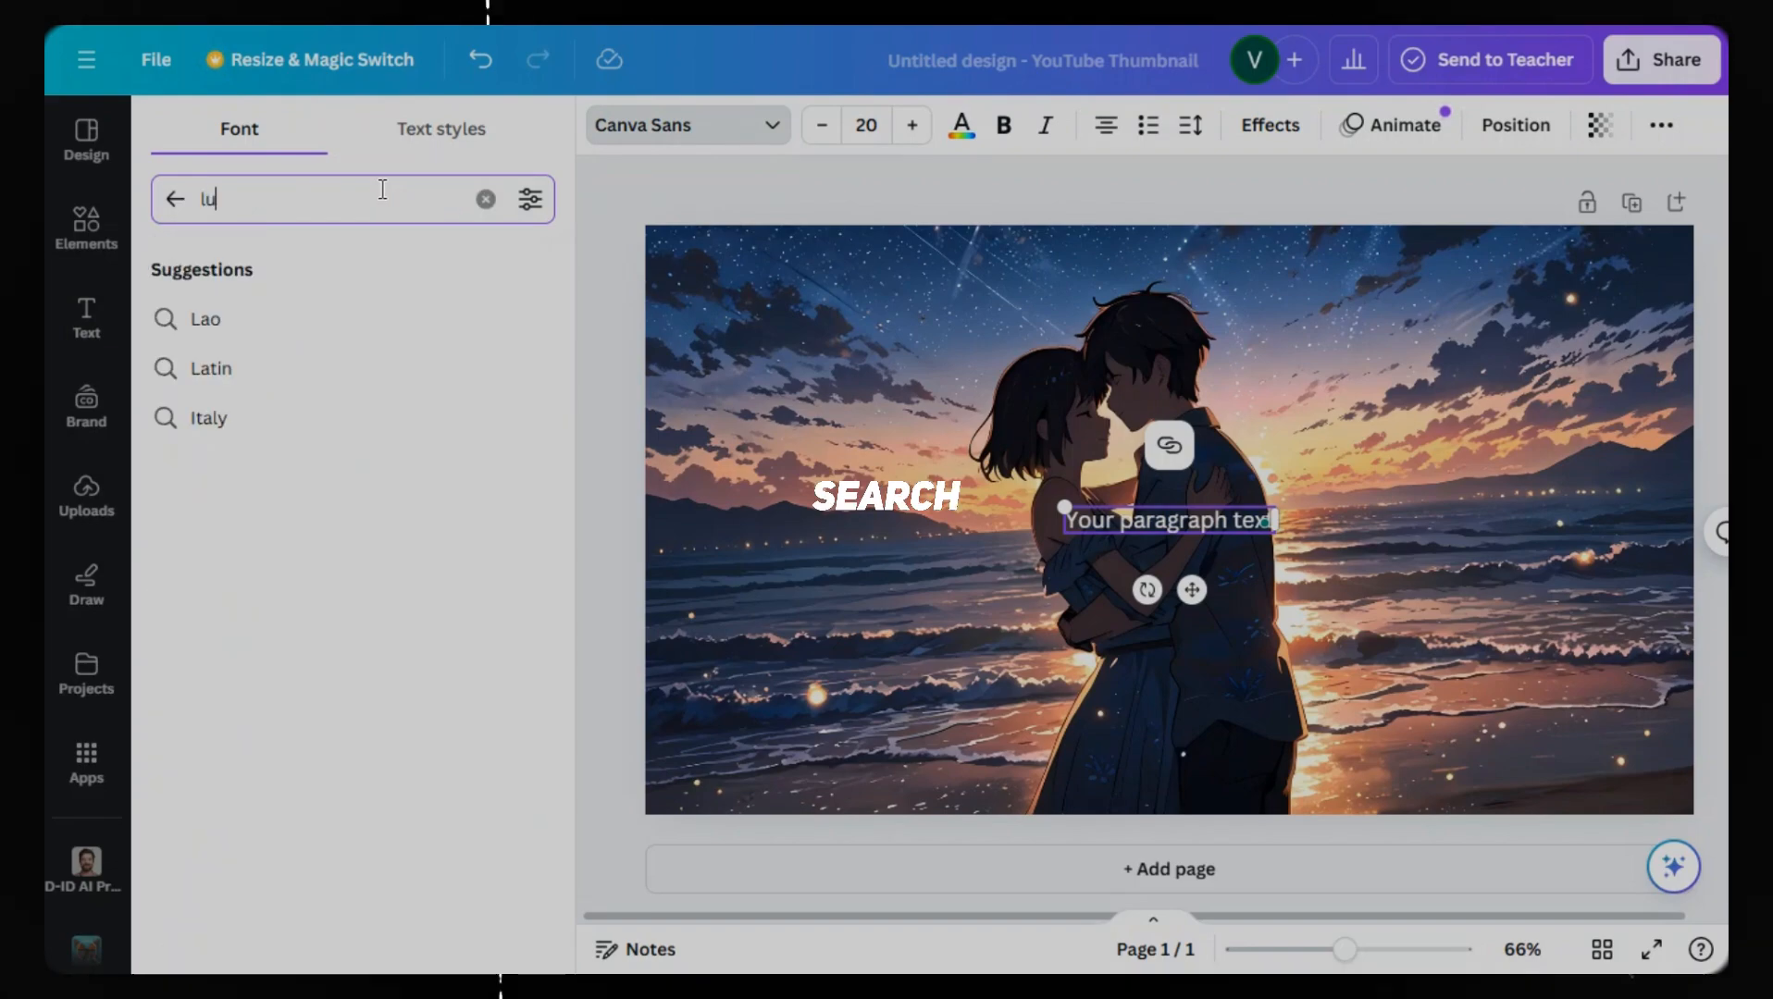
text(luxury)
key(Return)
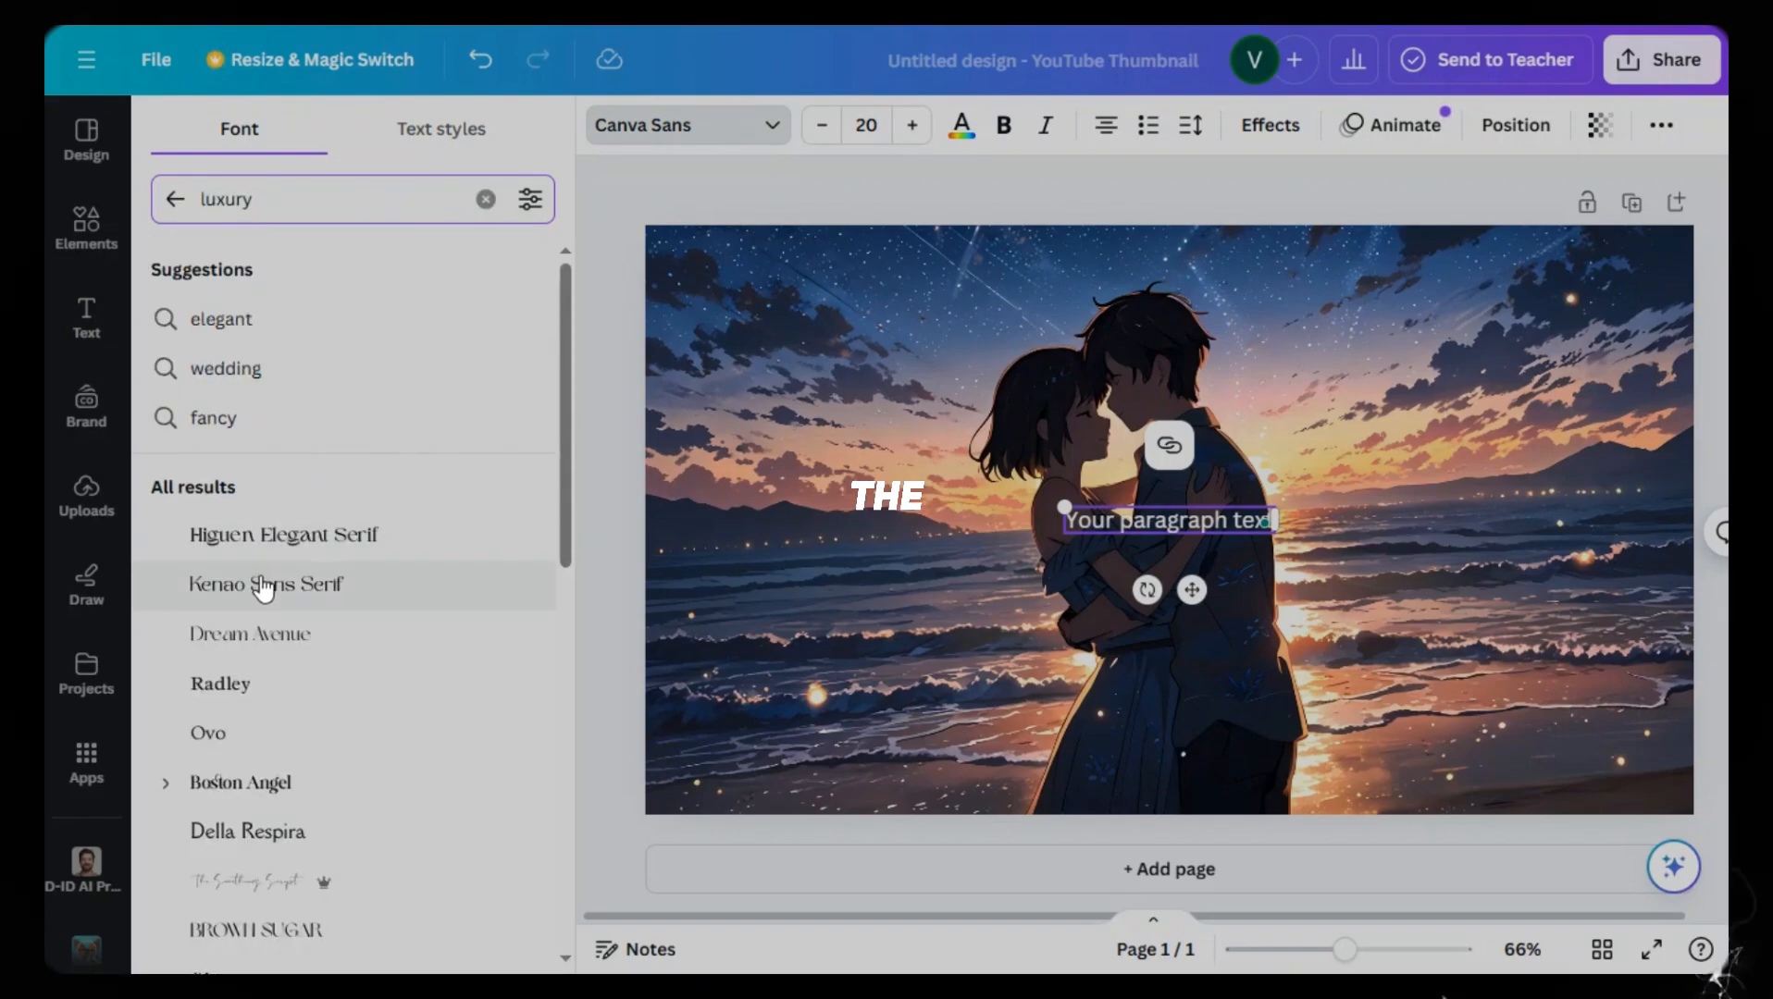
click(264, 586)
text(Love Story)
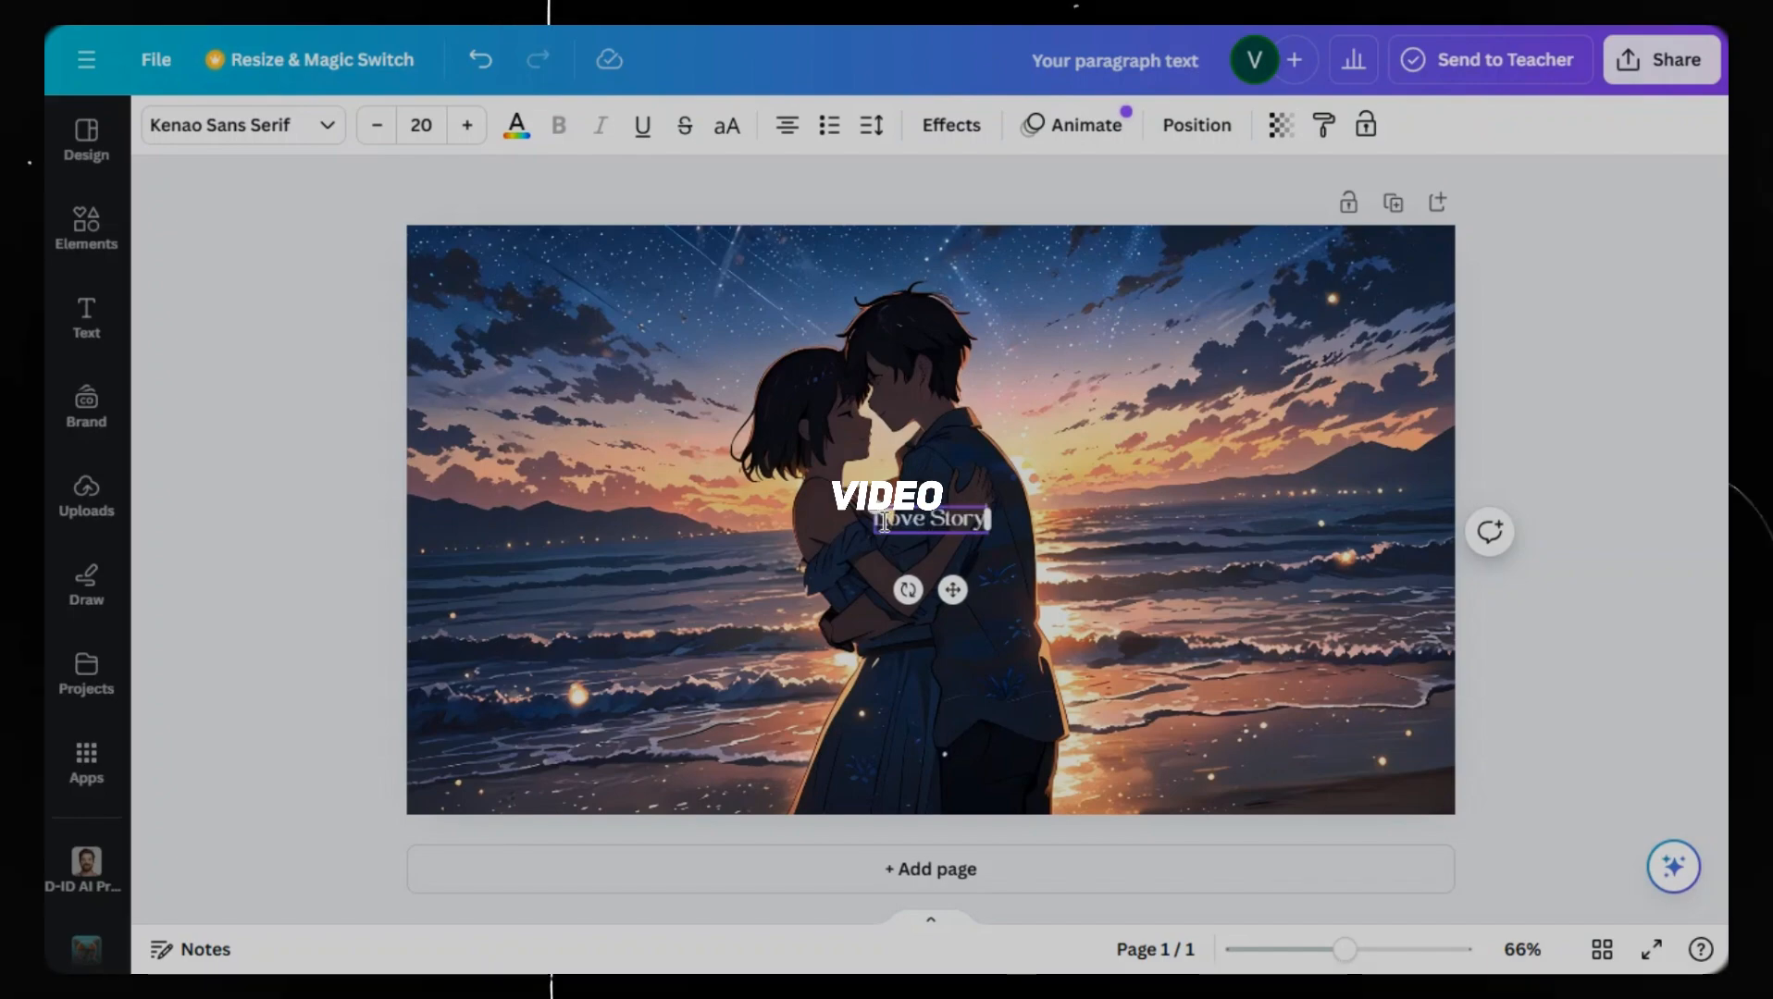
Enlarge the "Love Story" text to font size 104, keeping it centred across the couple
key(ctrl+a)
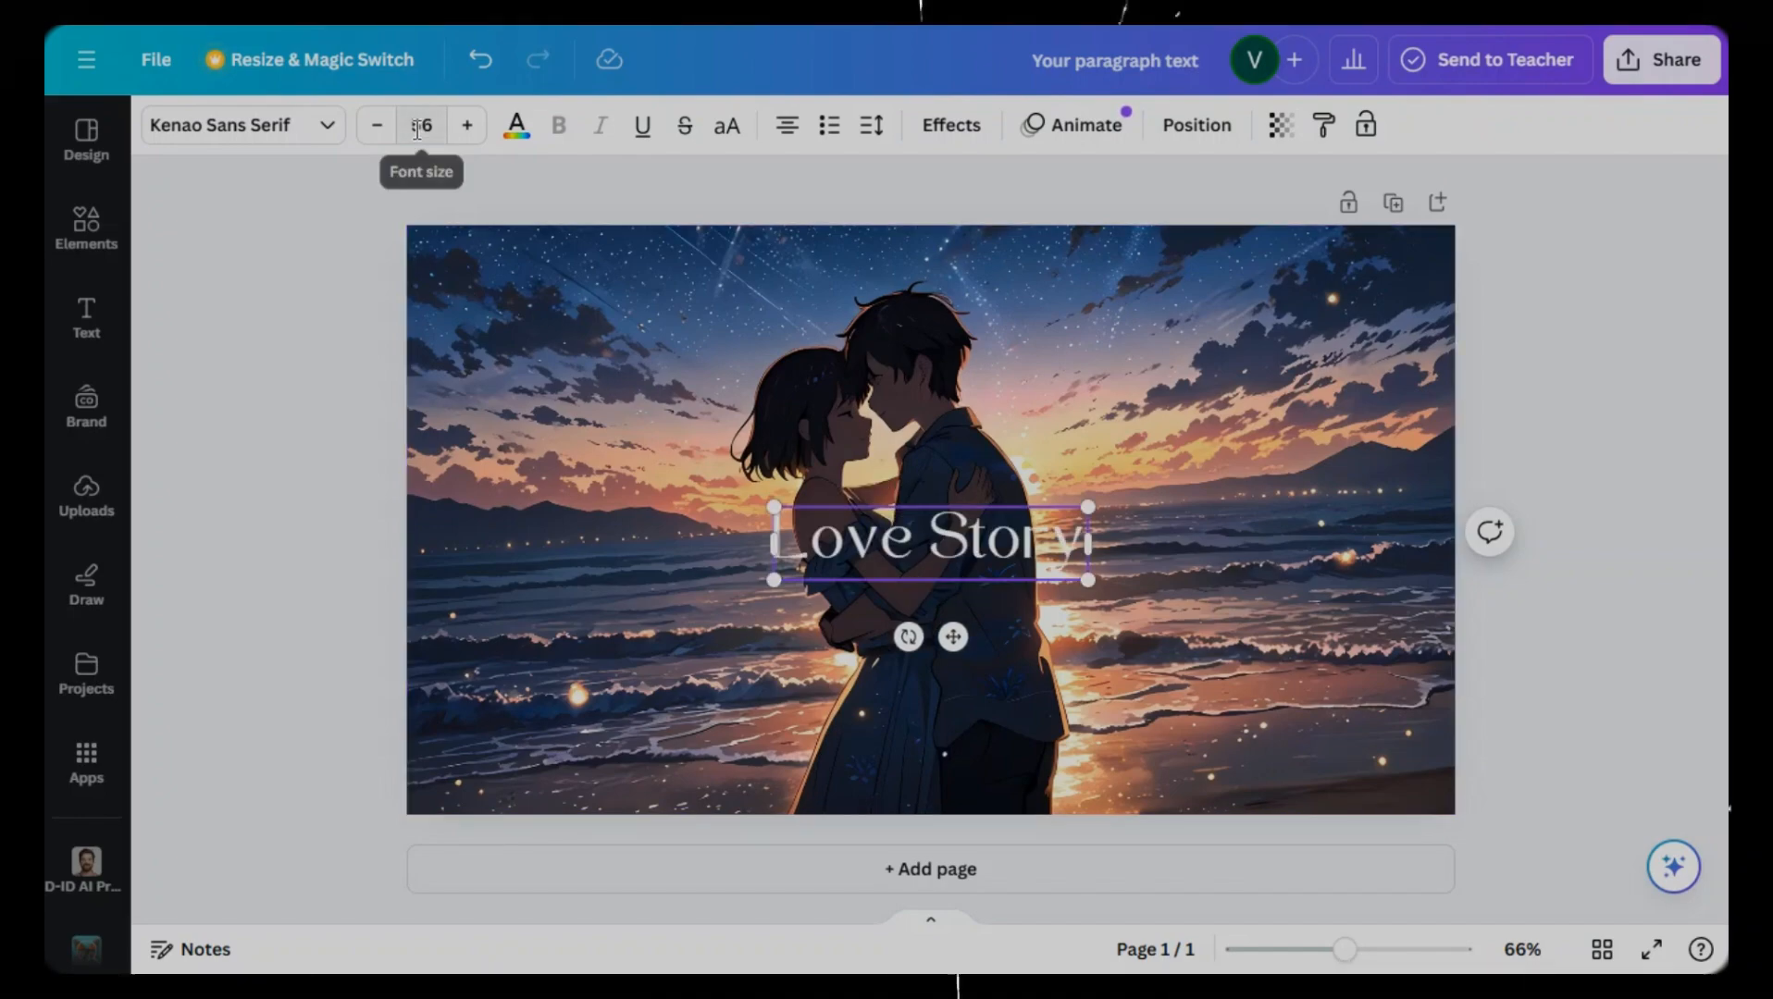
click(421, 125)
click(453, 565)
click(291, 524)
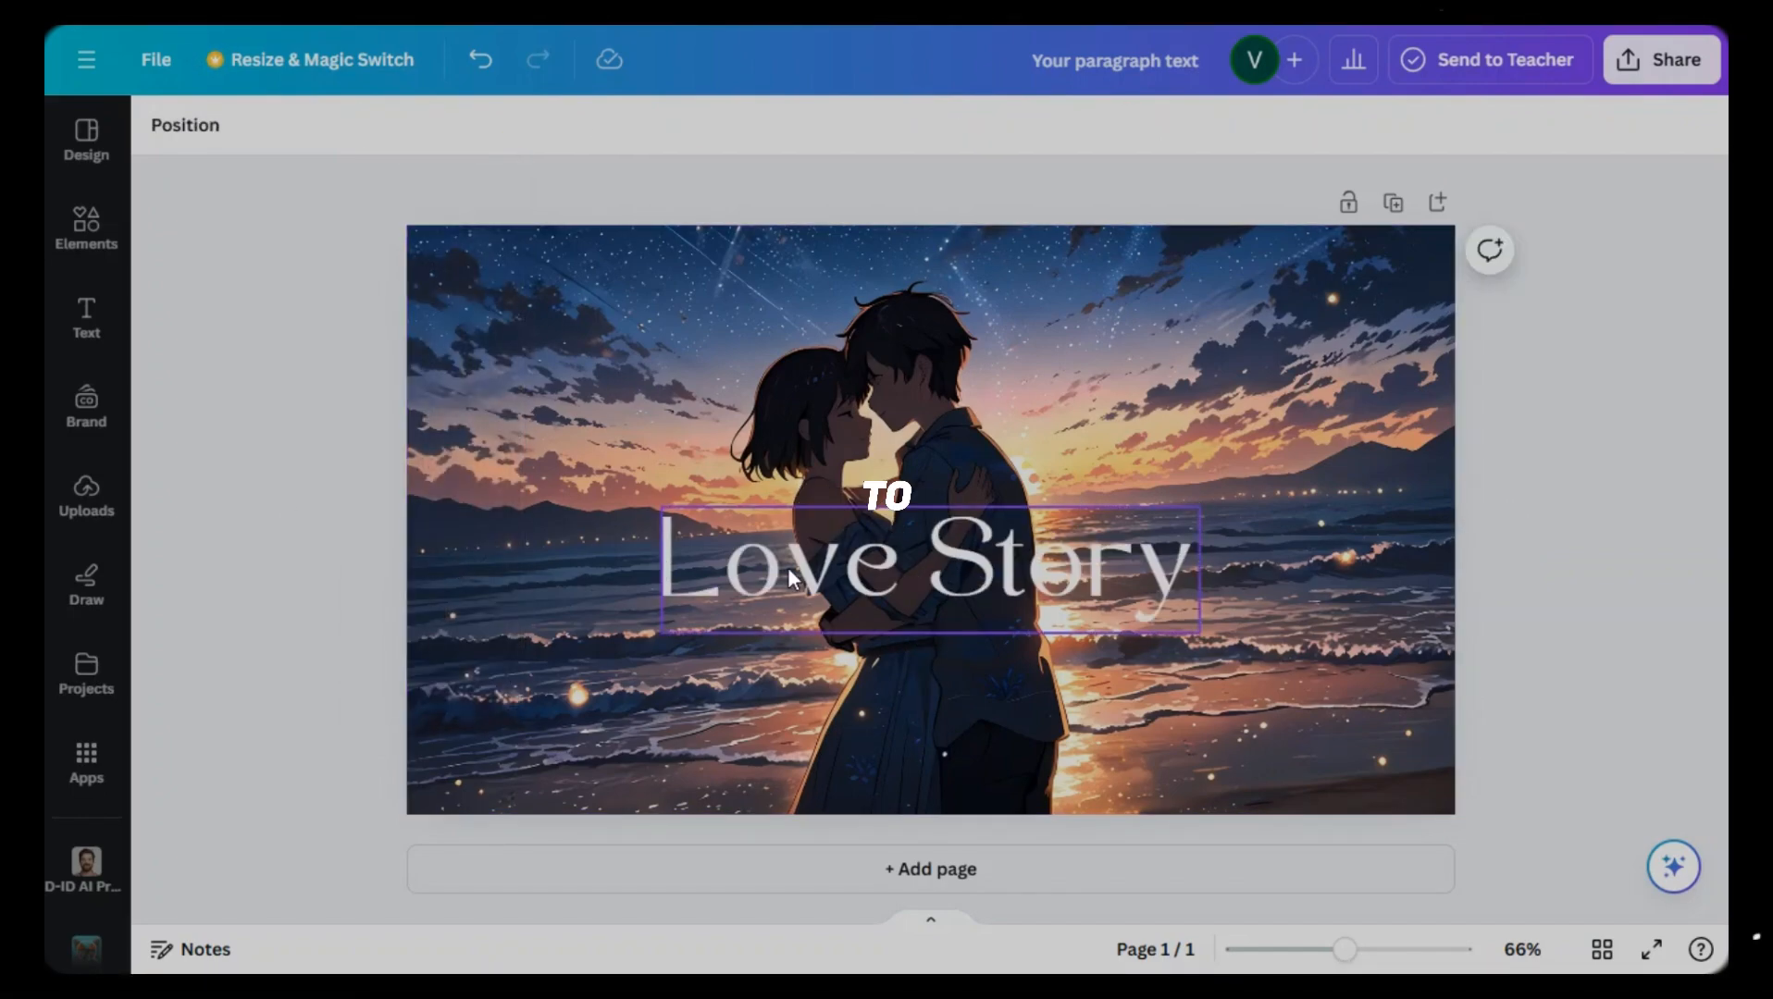
mouse_move(793, 579)
mouse_down()
mouse_move(791, 559)
mouse_move(791, 582)
mouse_up()
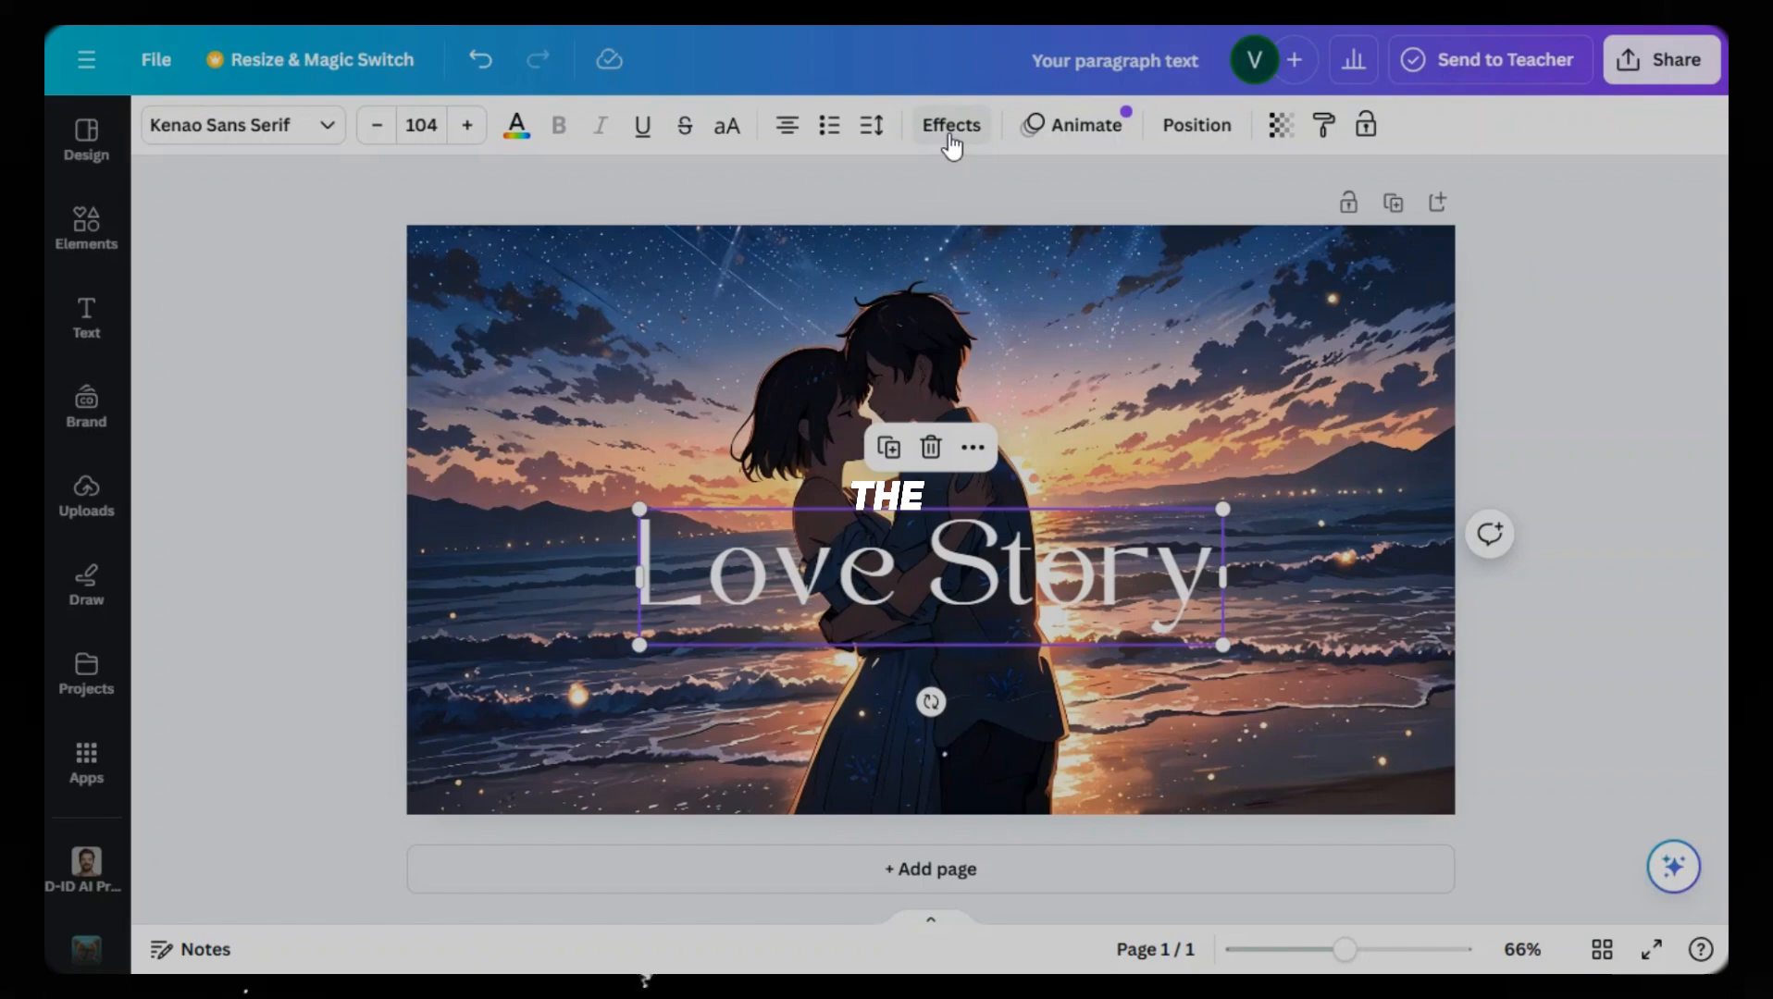
Apply the Shadow effect to the "Love Story" text, colour the shadow black and adjust its blur and transparency
click(950, 134)
click(345, 315)
scroll(342, 310, down, 3)
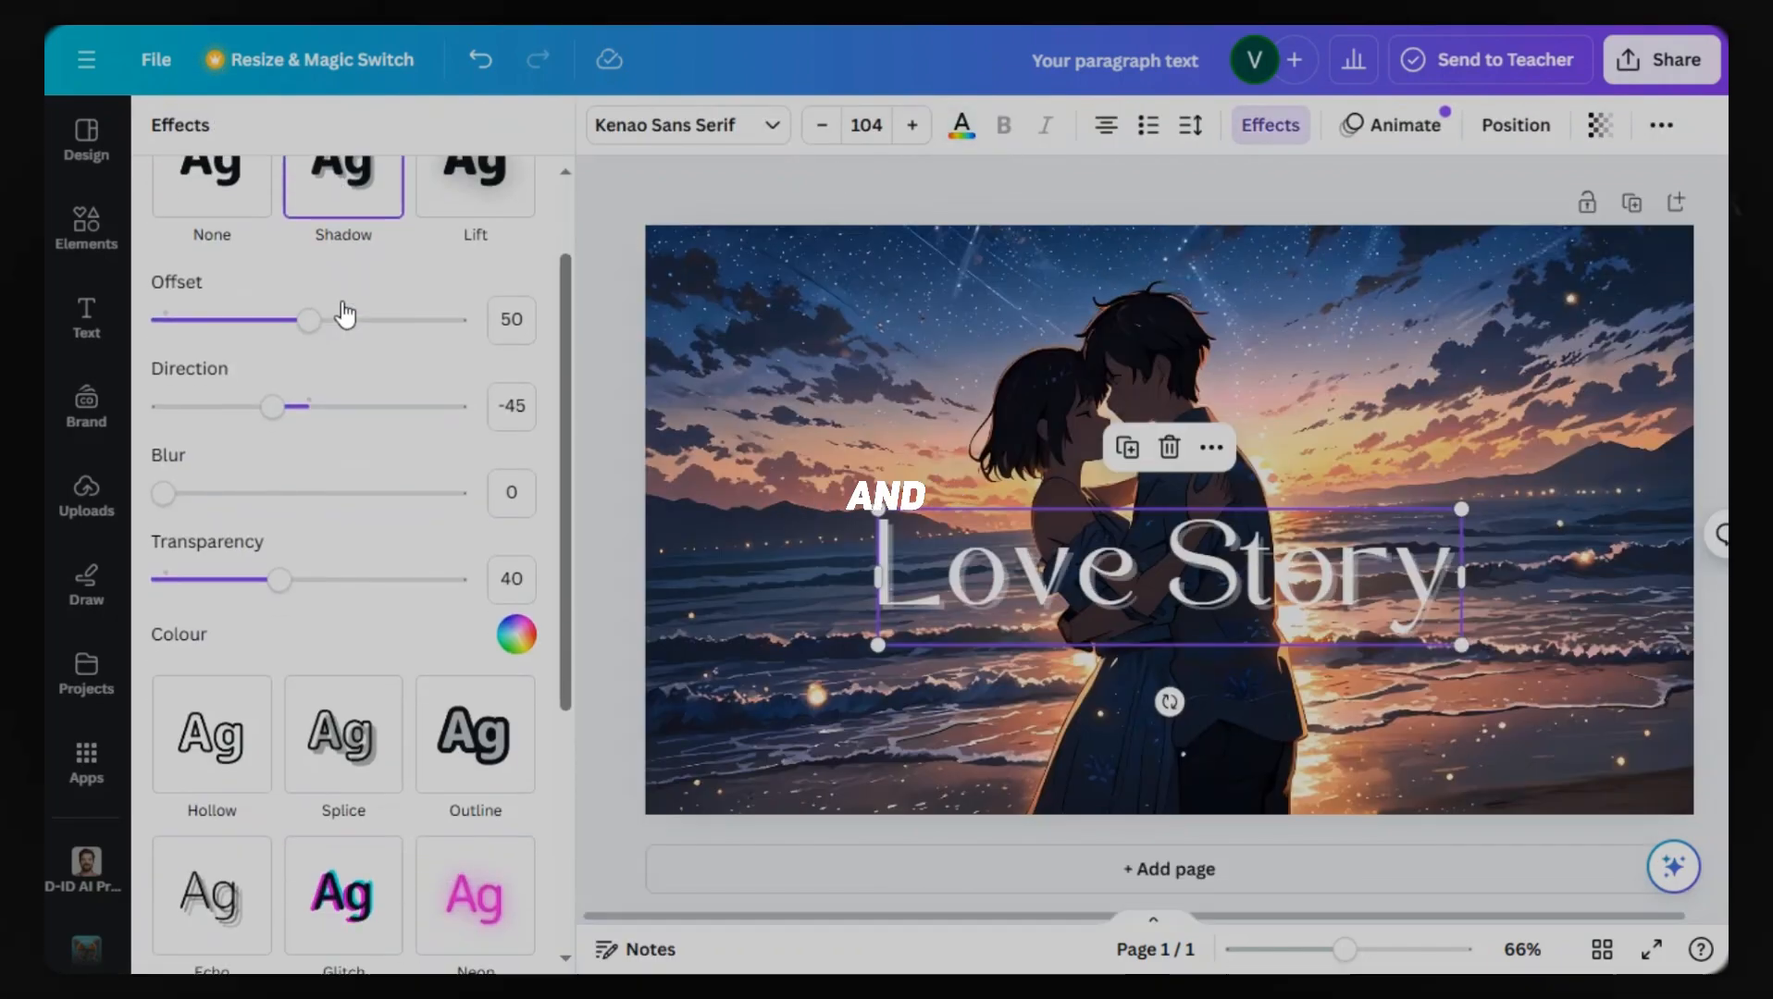
click(518, 510)
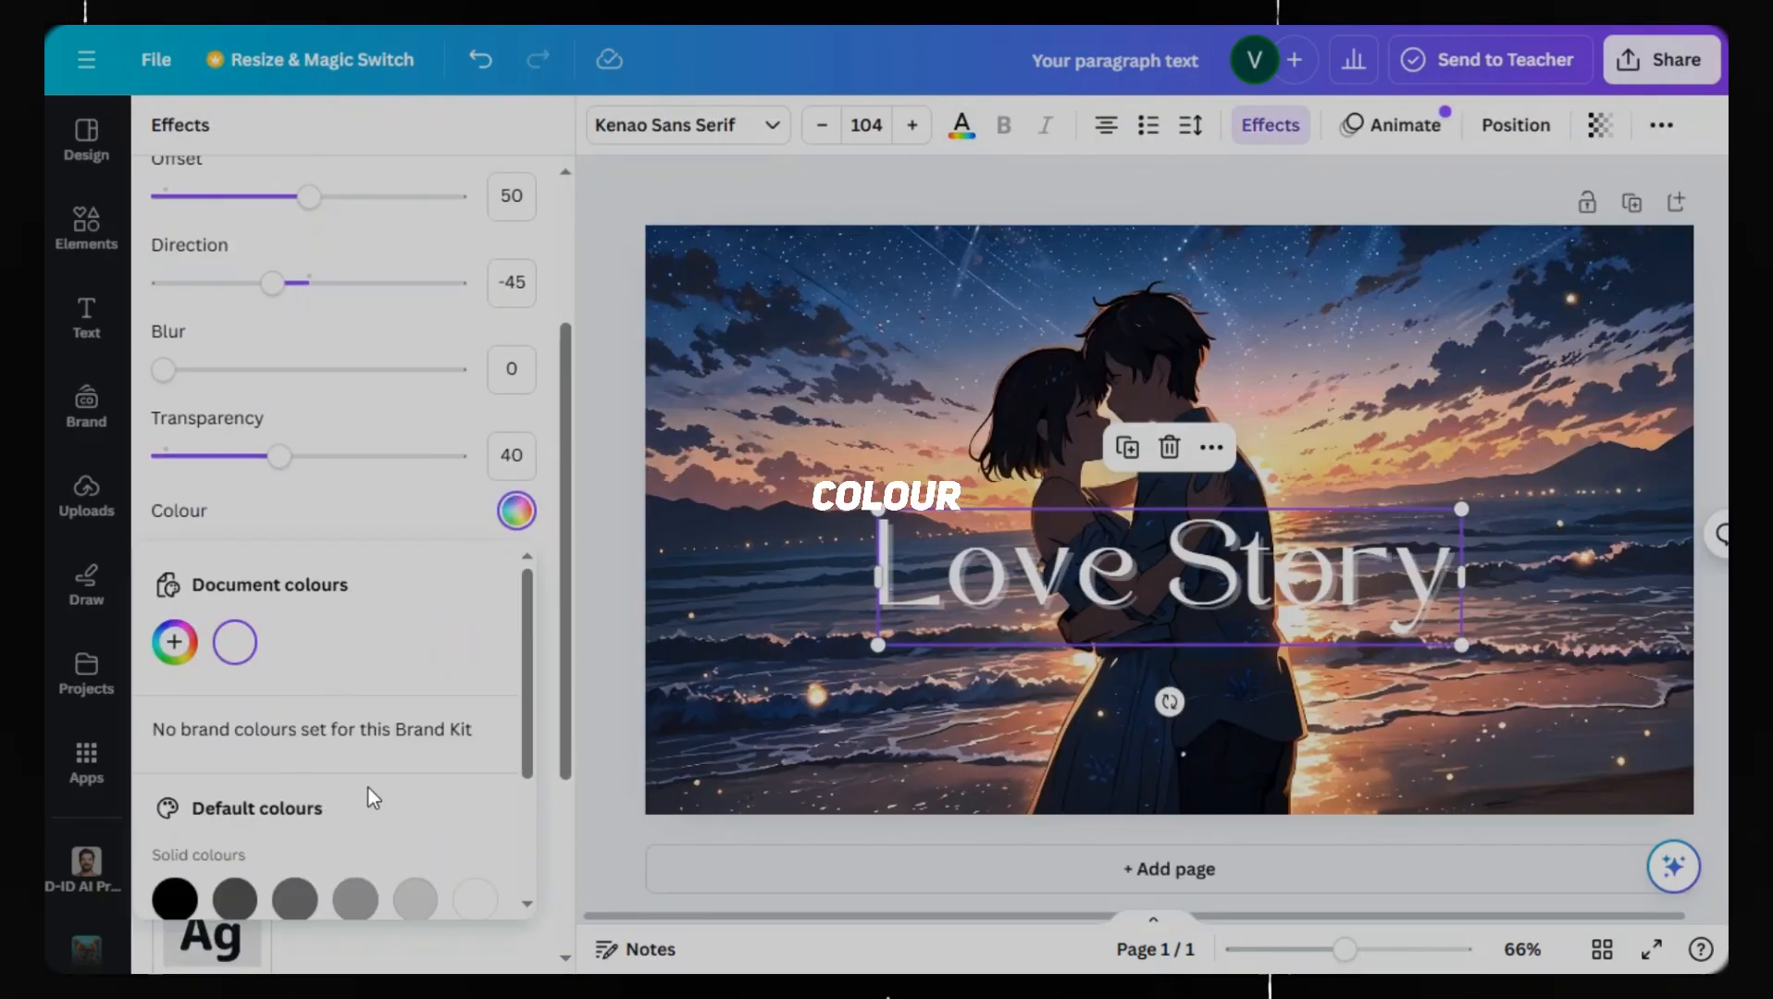
scroll(373, 797, down, 2)
click(435, 384)
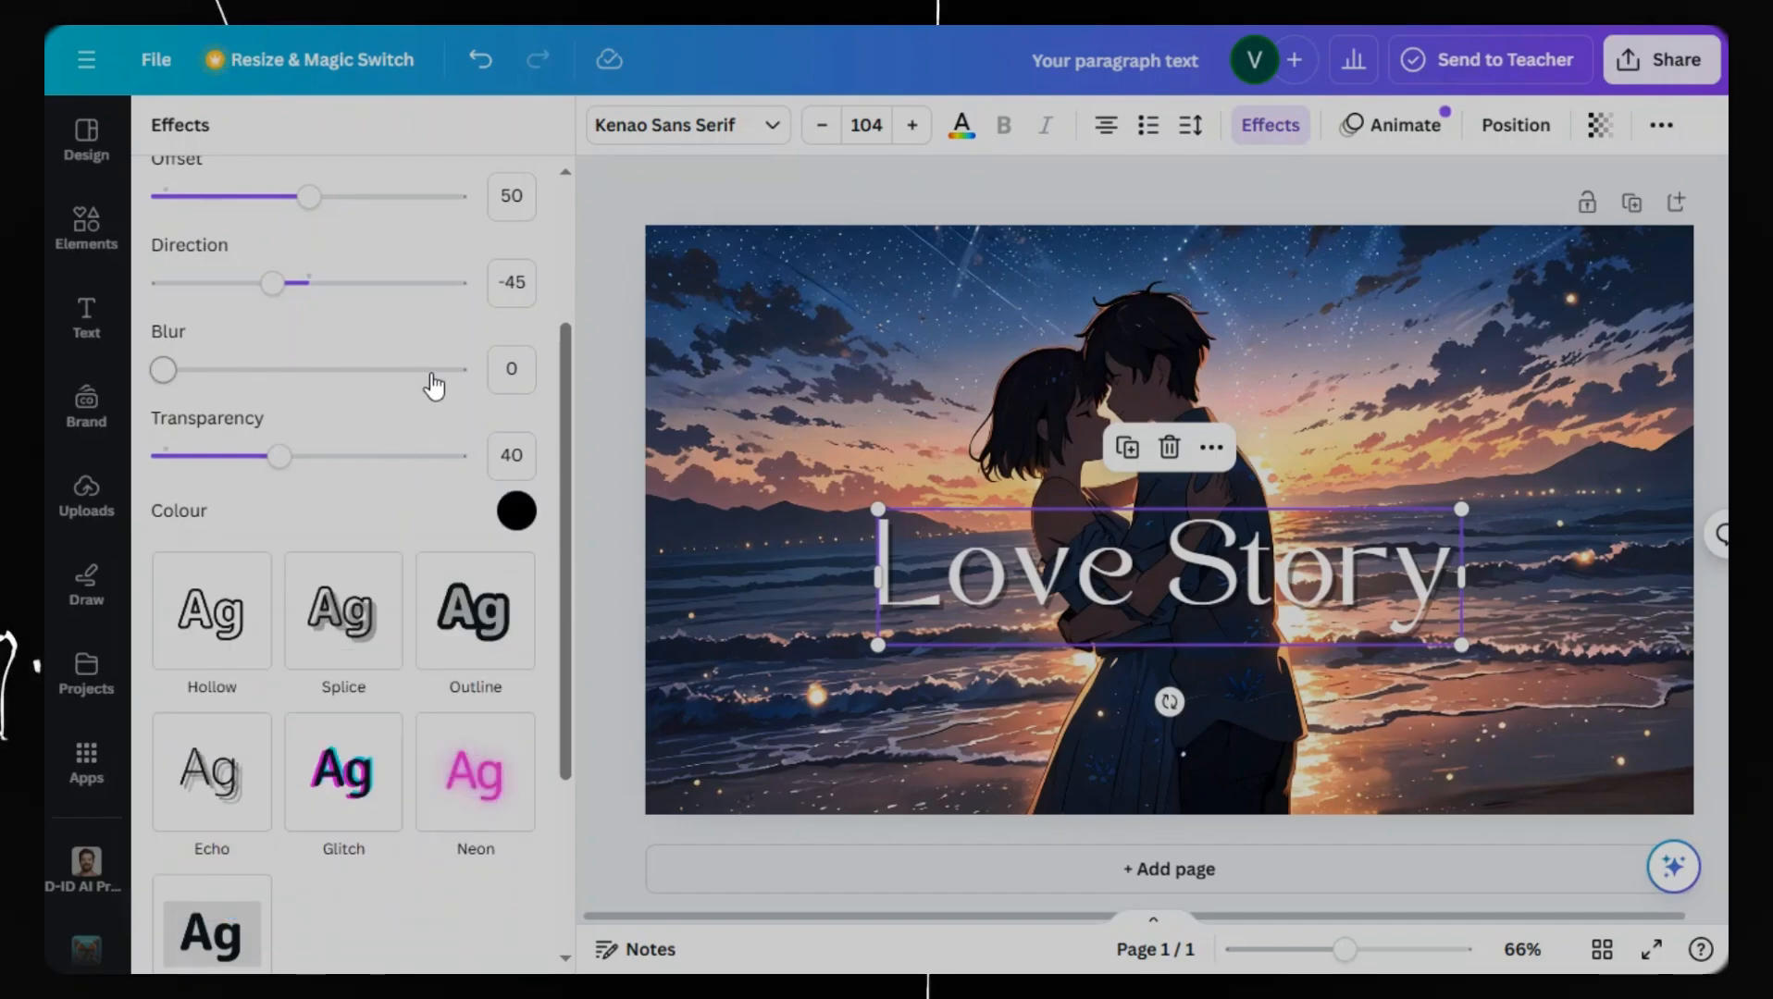
drag(435, 384, 475, 378)
drag(441, 462, 484, 460)
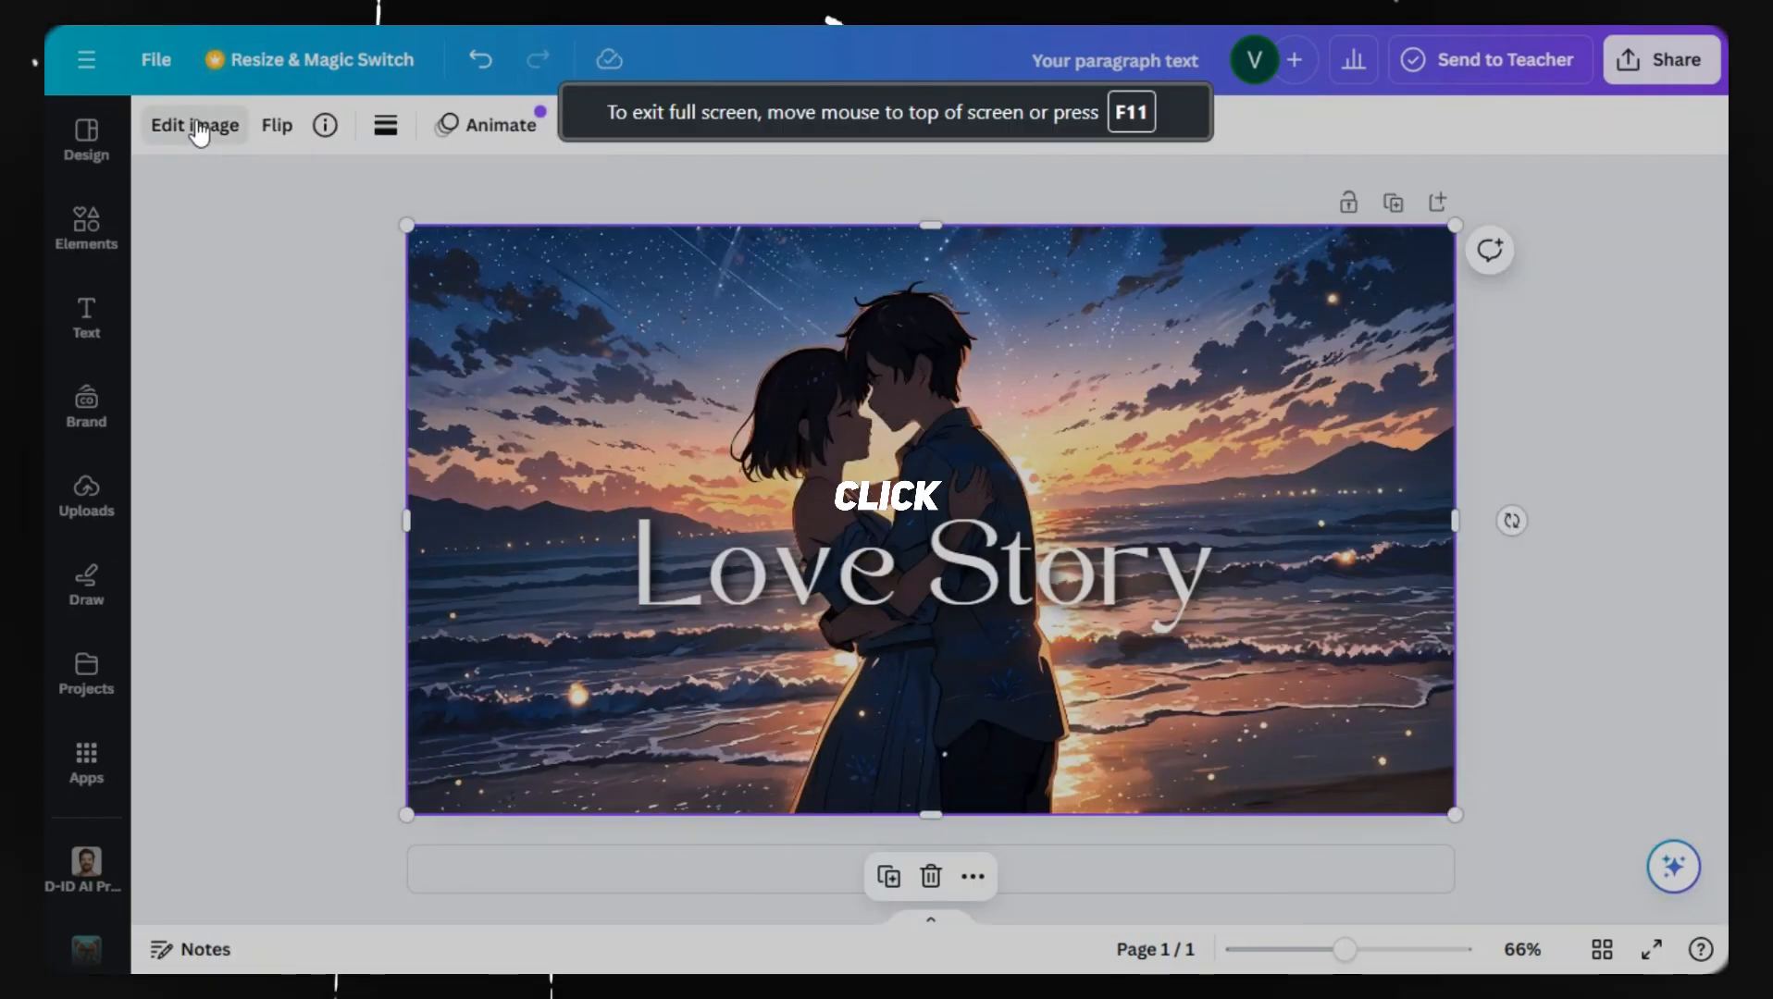
Increase the vignette in the couple image's adjustments to darken its edges
click(198, 127)
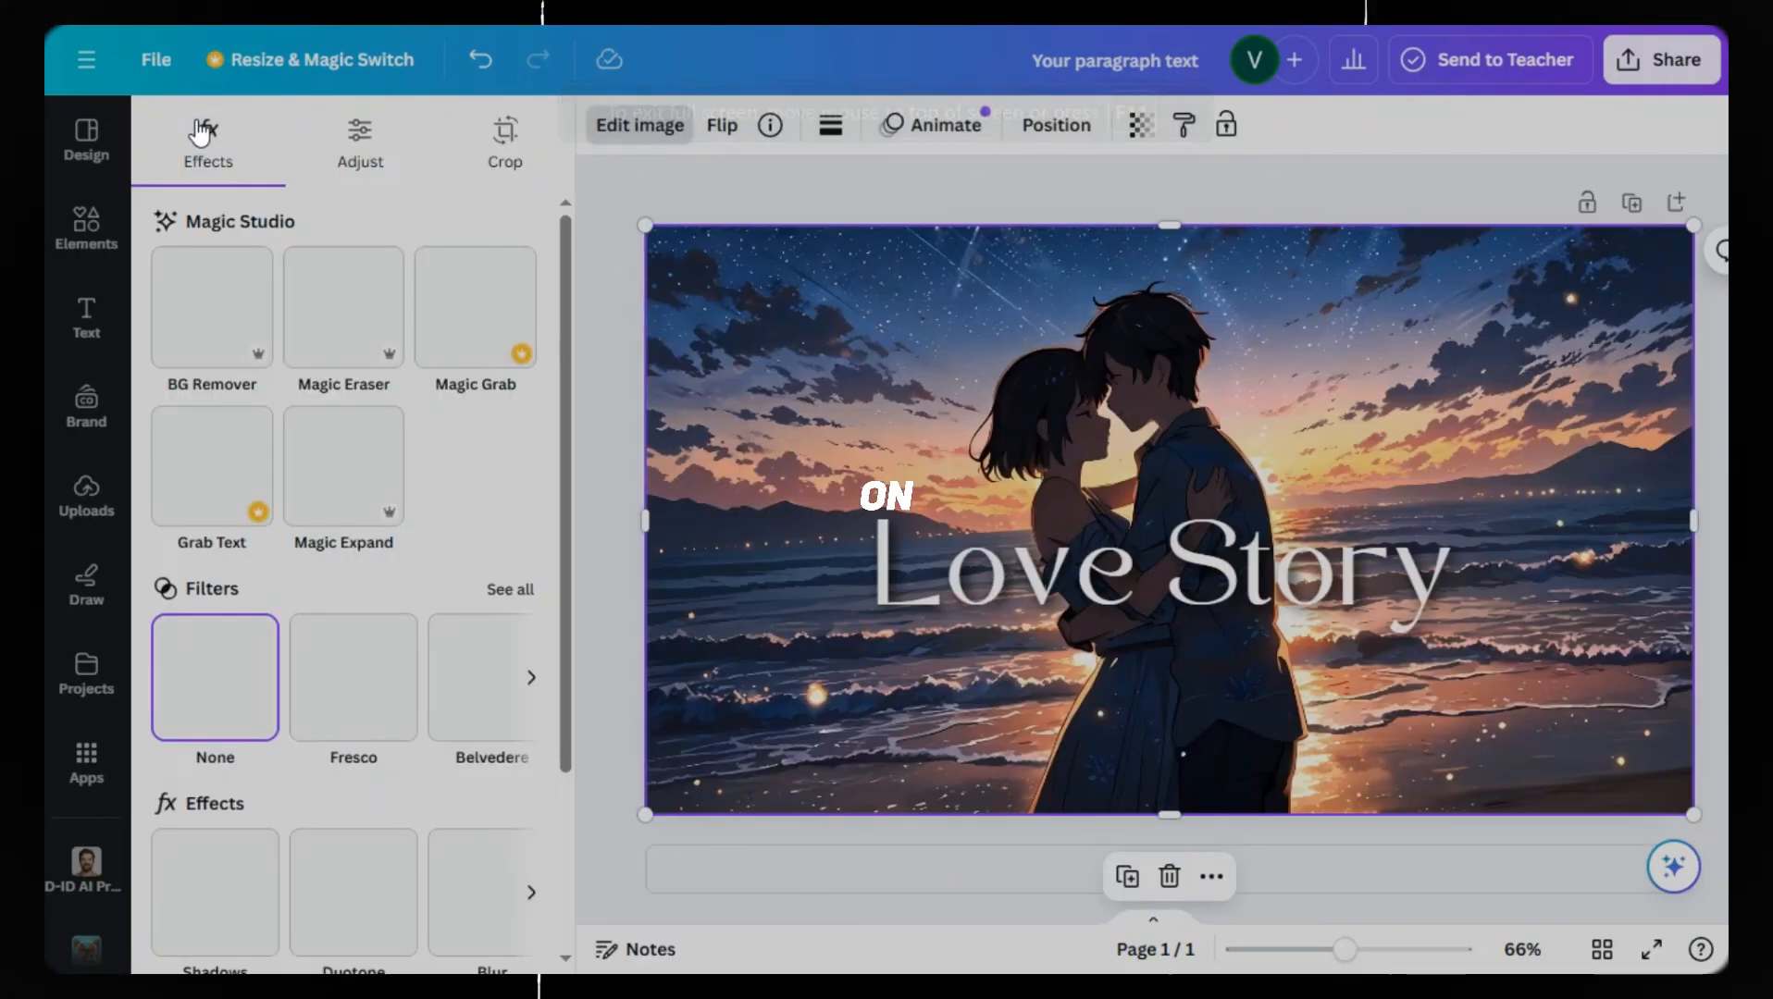
scroll(277, 462, down, 3)
click(360, 139)
scroll(398, 722, down, 5)
scroll(400, 722, down, 3)
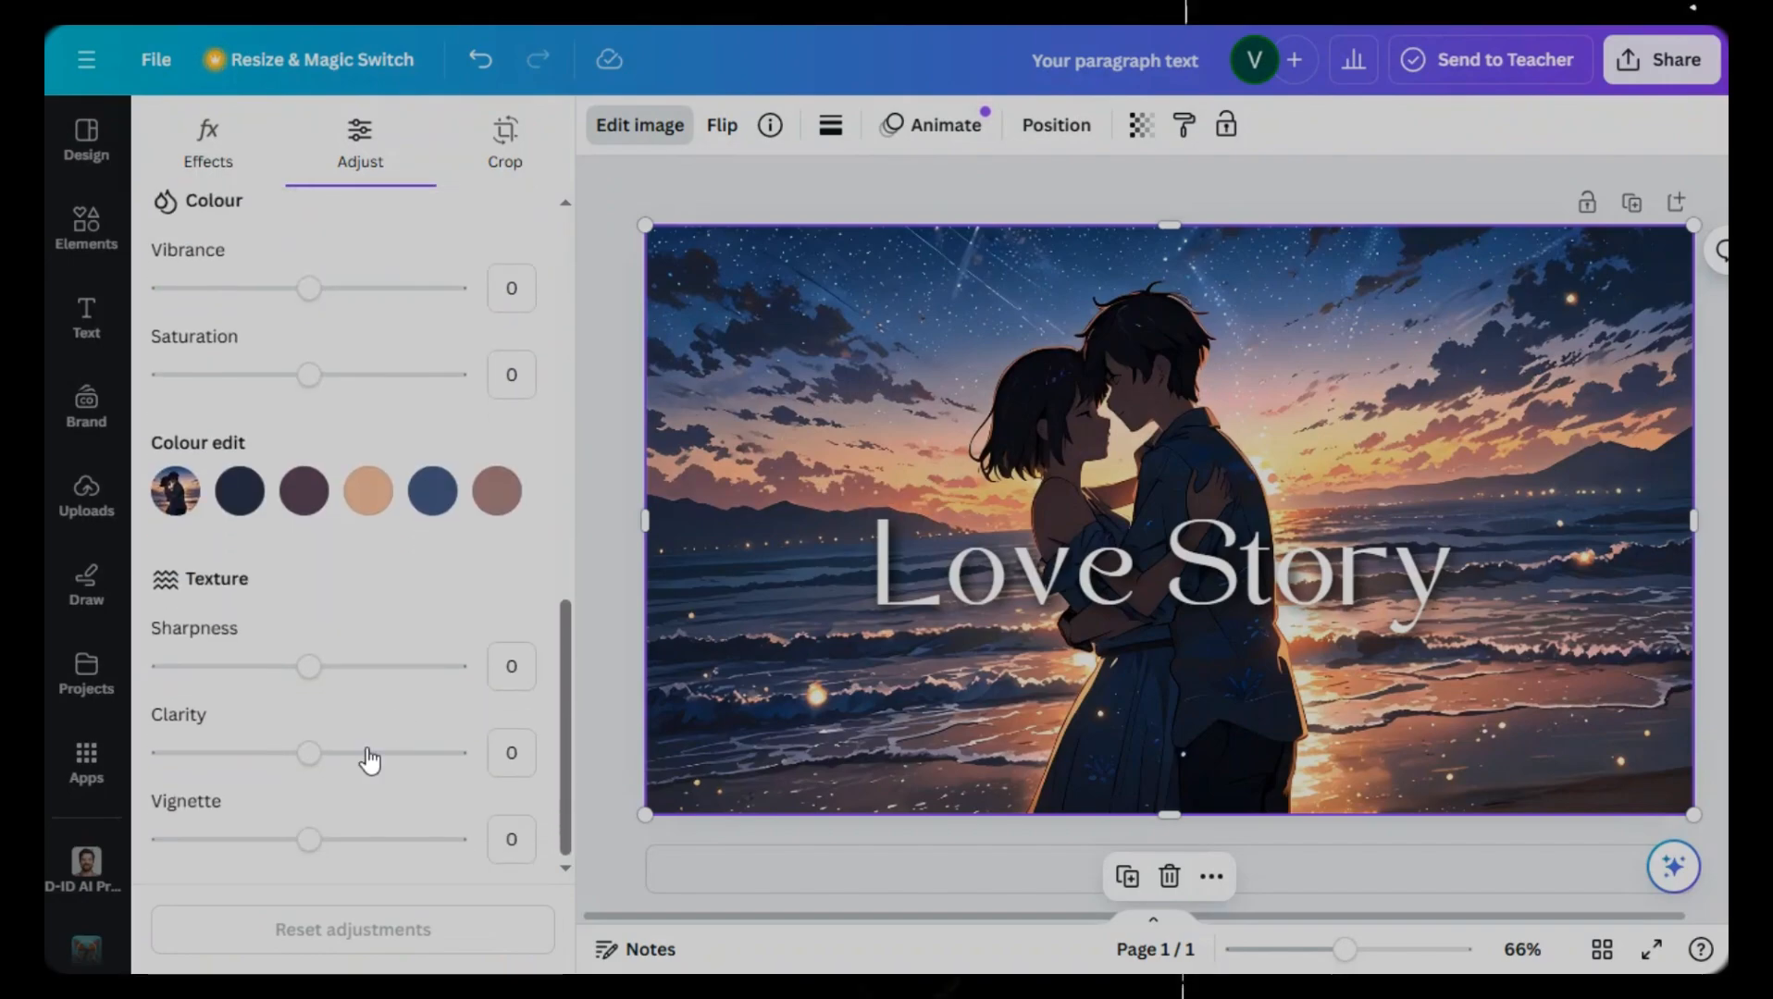
drag(312, 843, 415, 839)
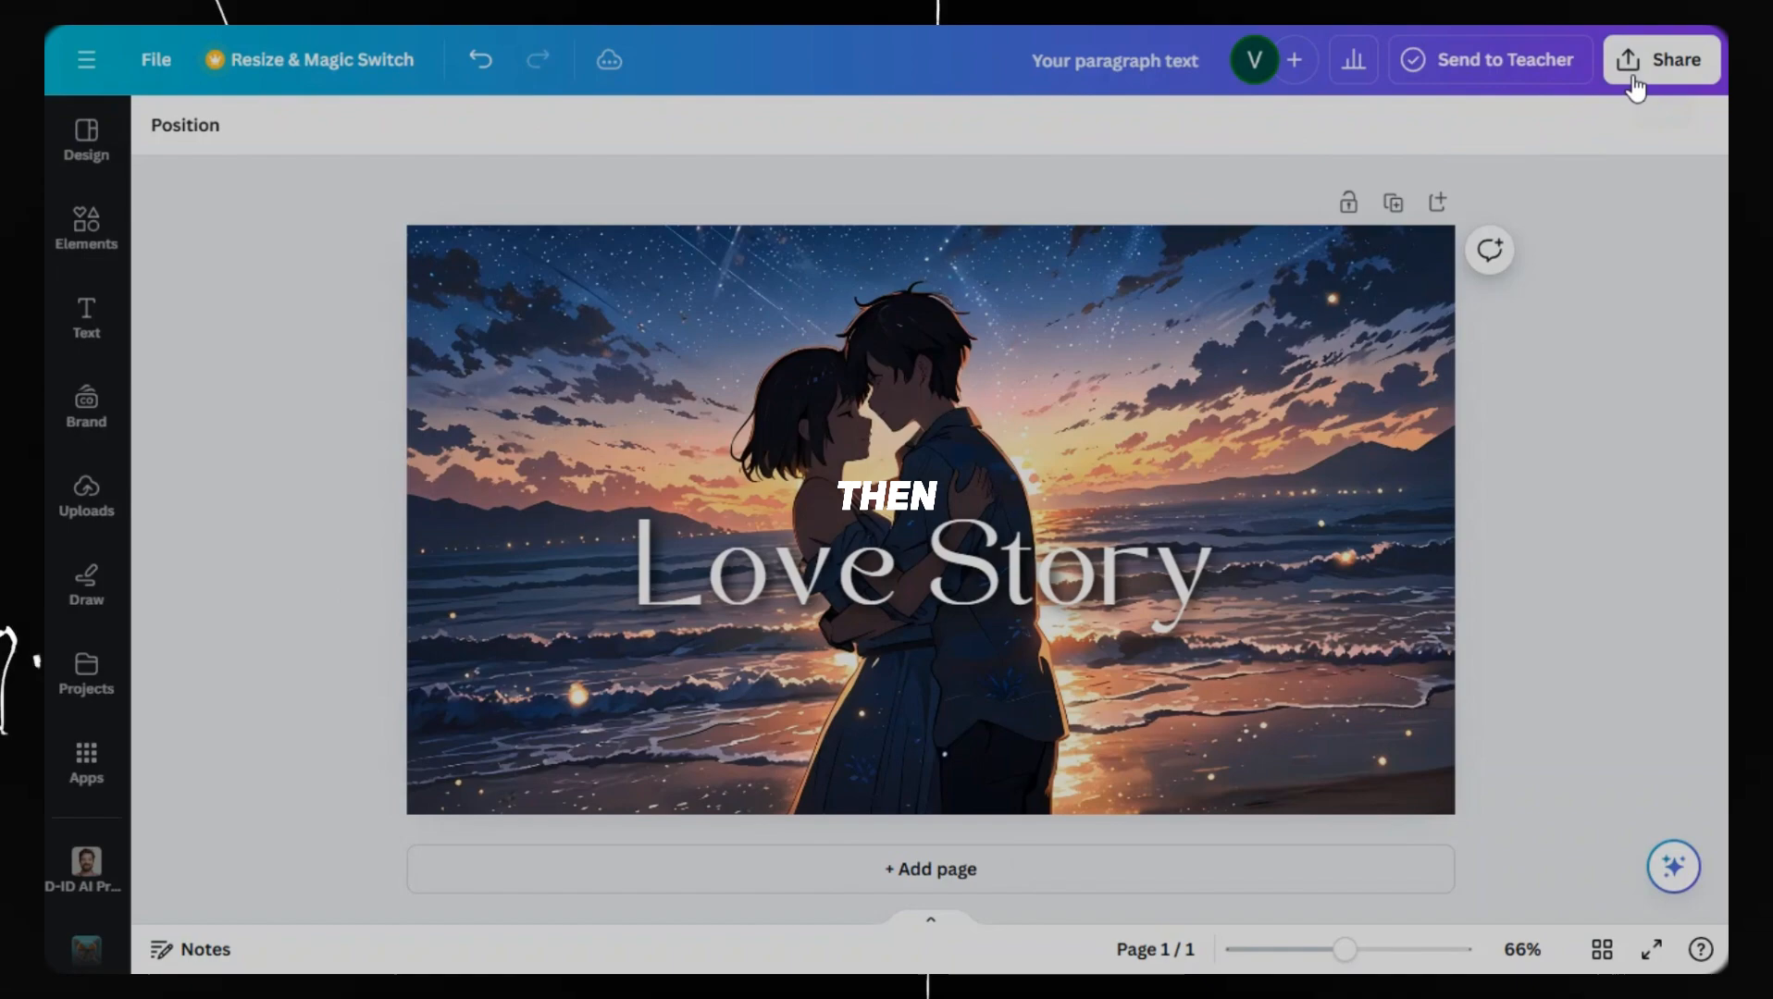
Download the thumbnail as a PNG at size 3.125, 4,000 × 2,250 px
click(1661, 60)
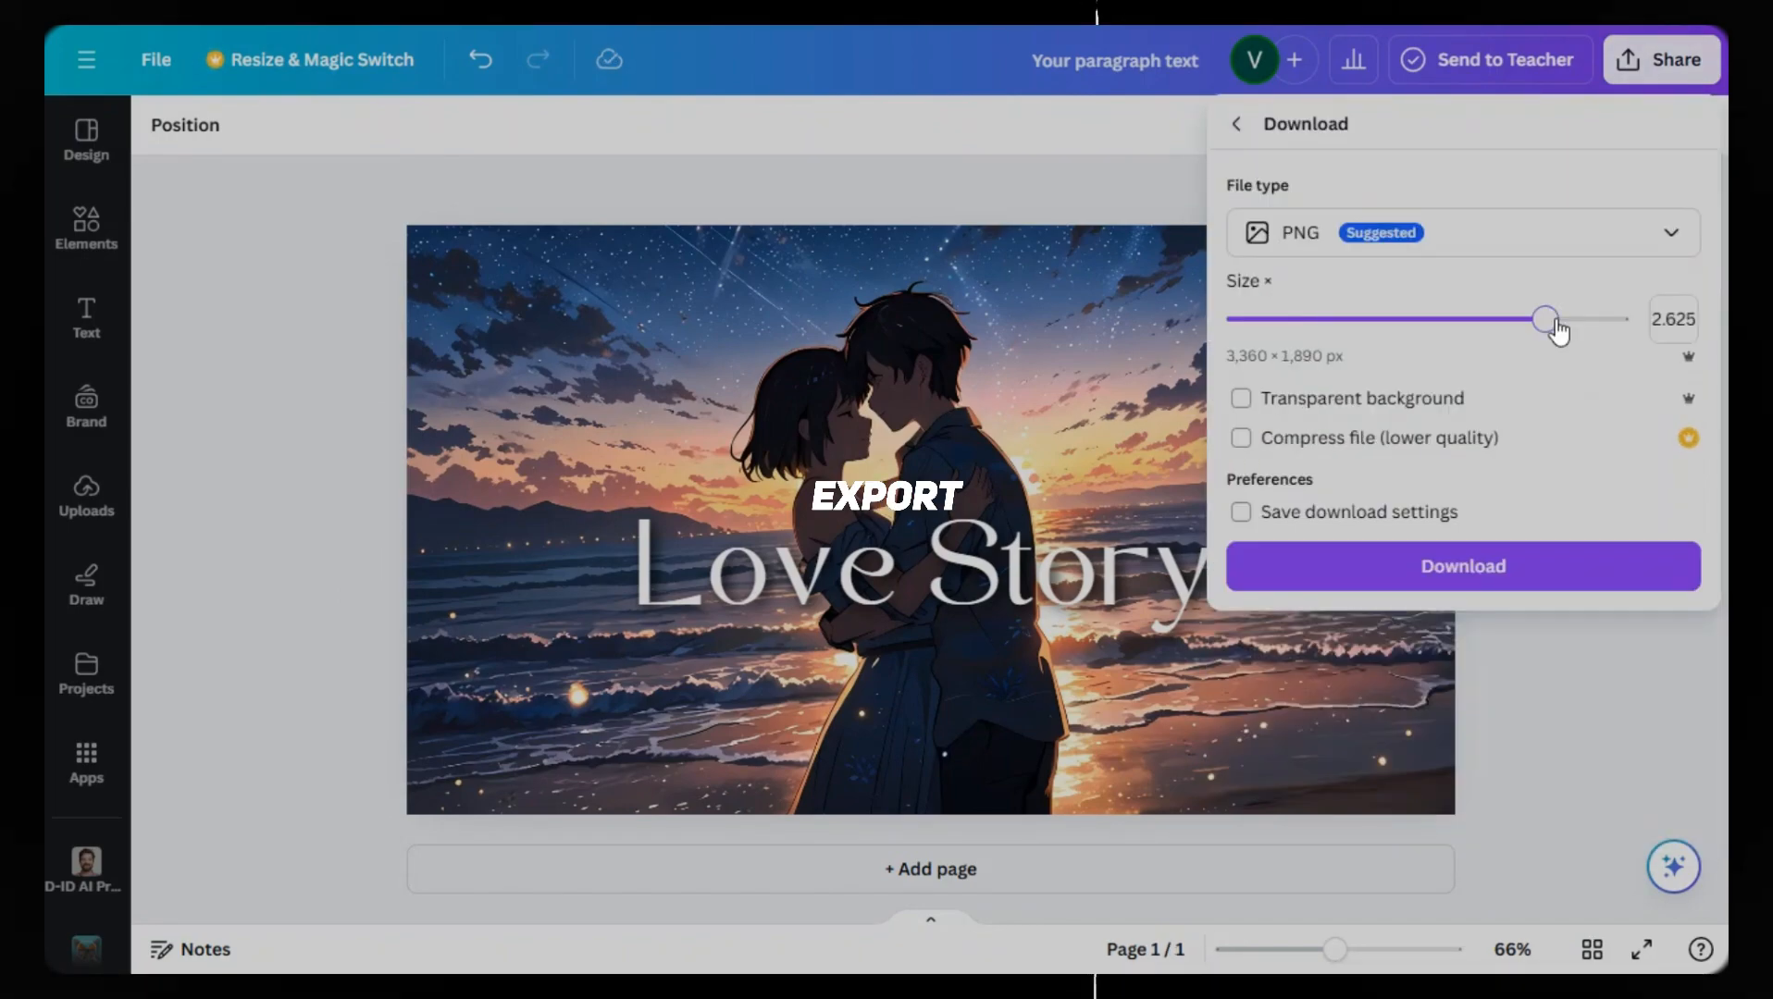
drag(1559, 331, 1616, 324)
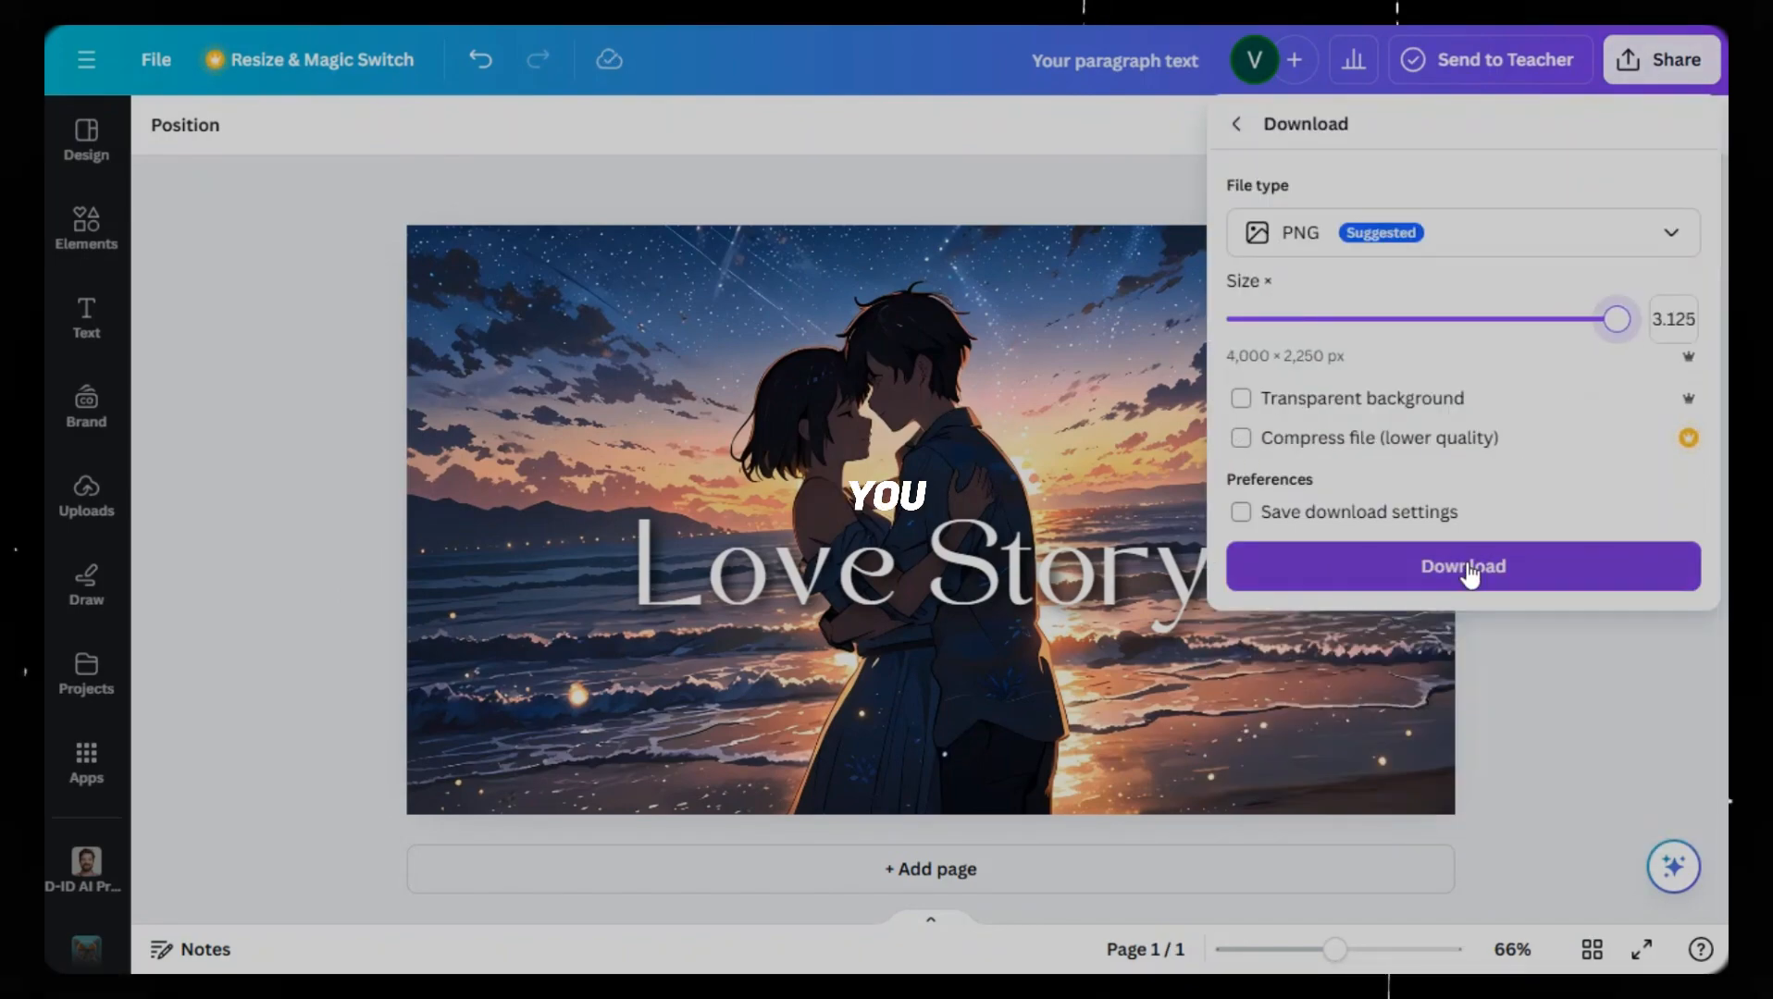
click(1463, 565)
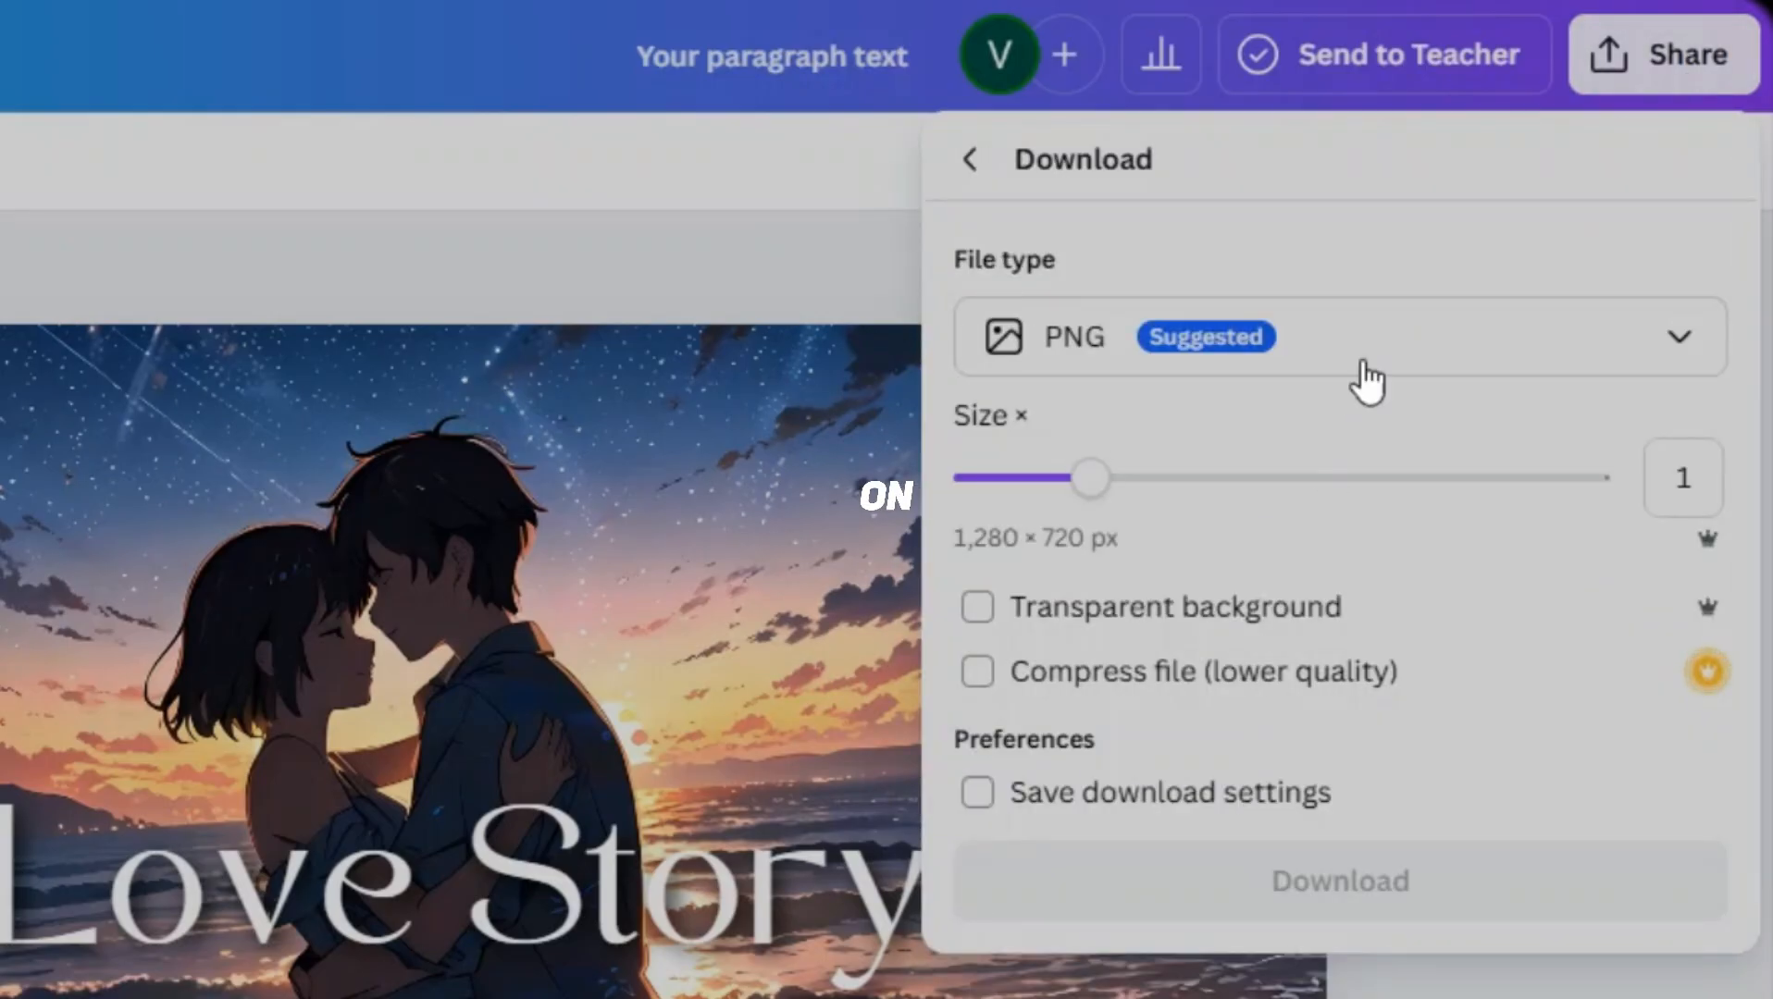
Download the thumbnail as a JPG at size 3.125 and quality 90, and show the file in its folder
click(1379, 361)
click(1223, 499)
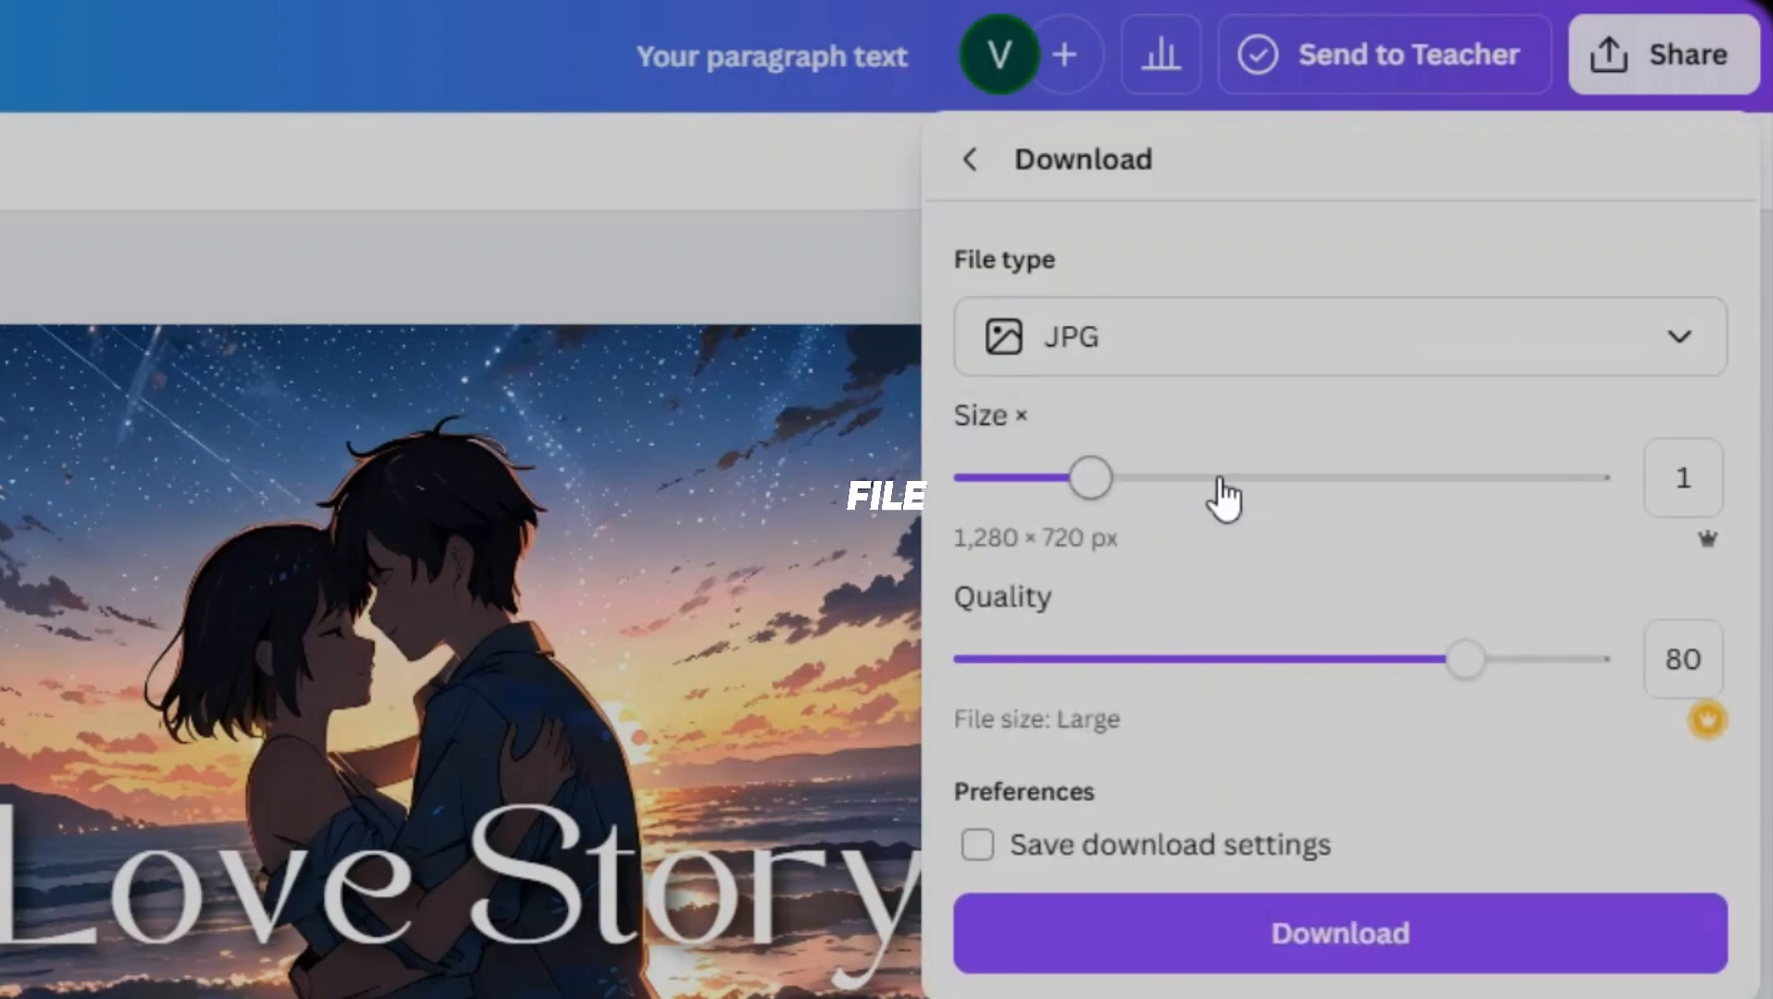
drag(1361, 469, 1591, 477)
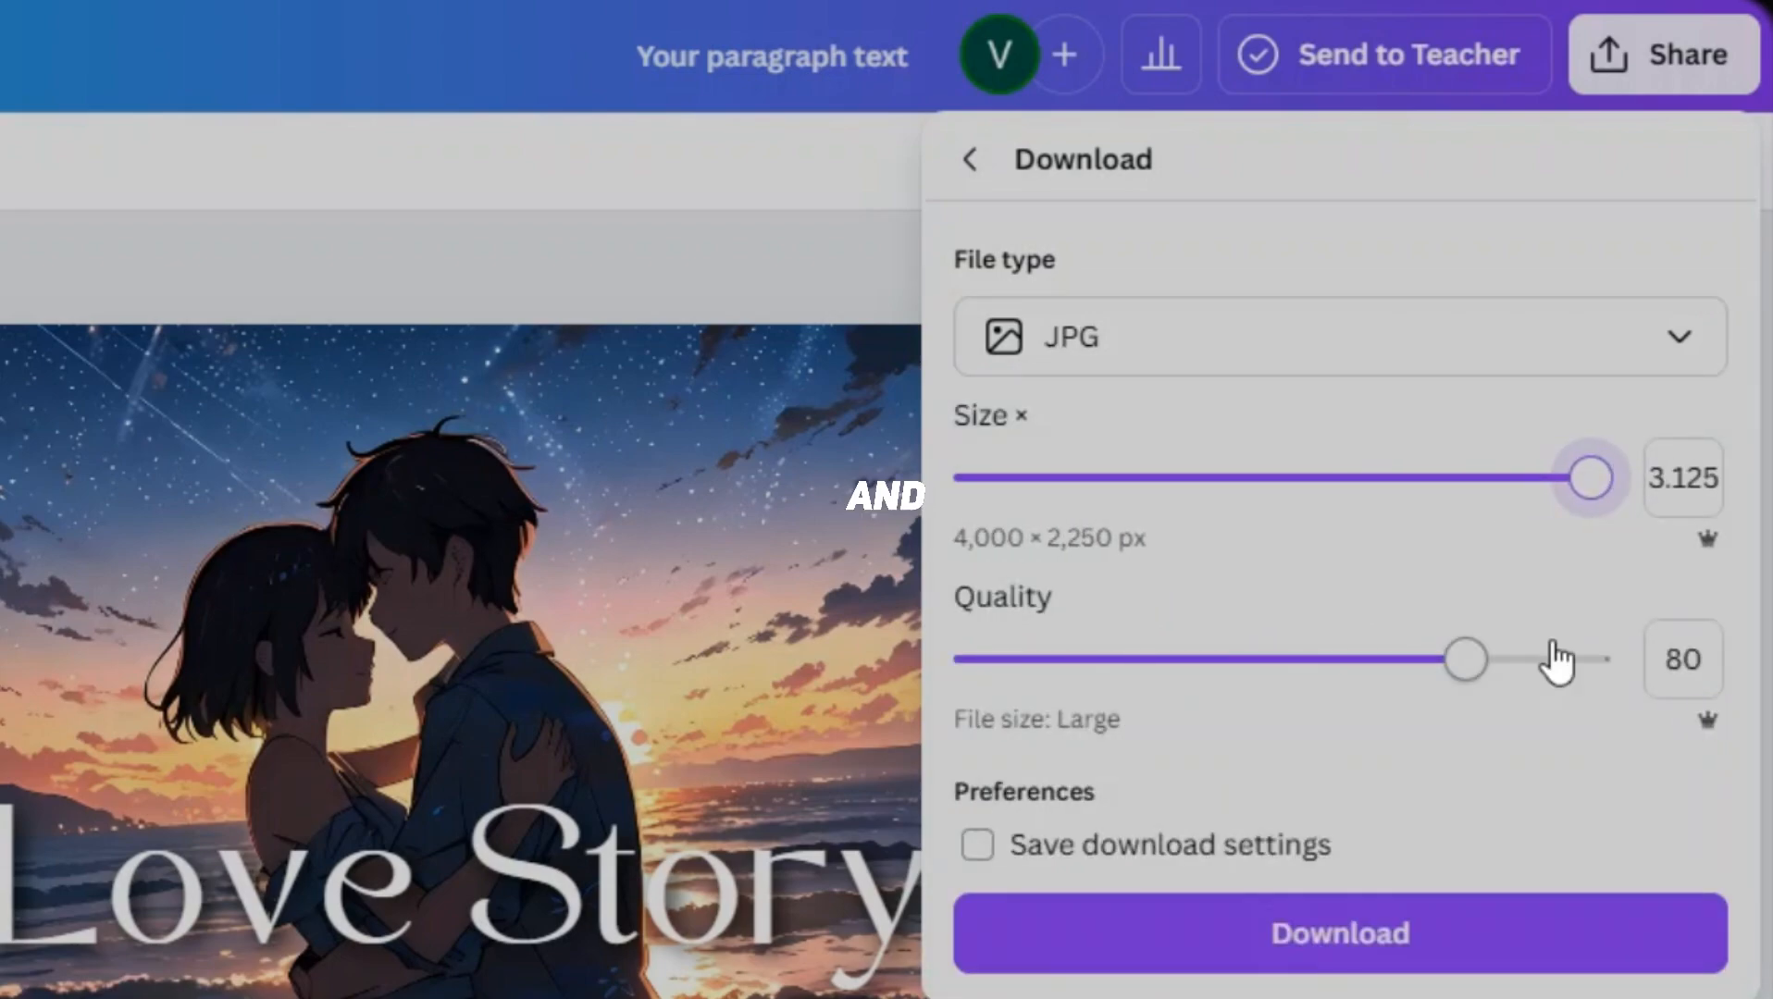
click(1552, 661)
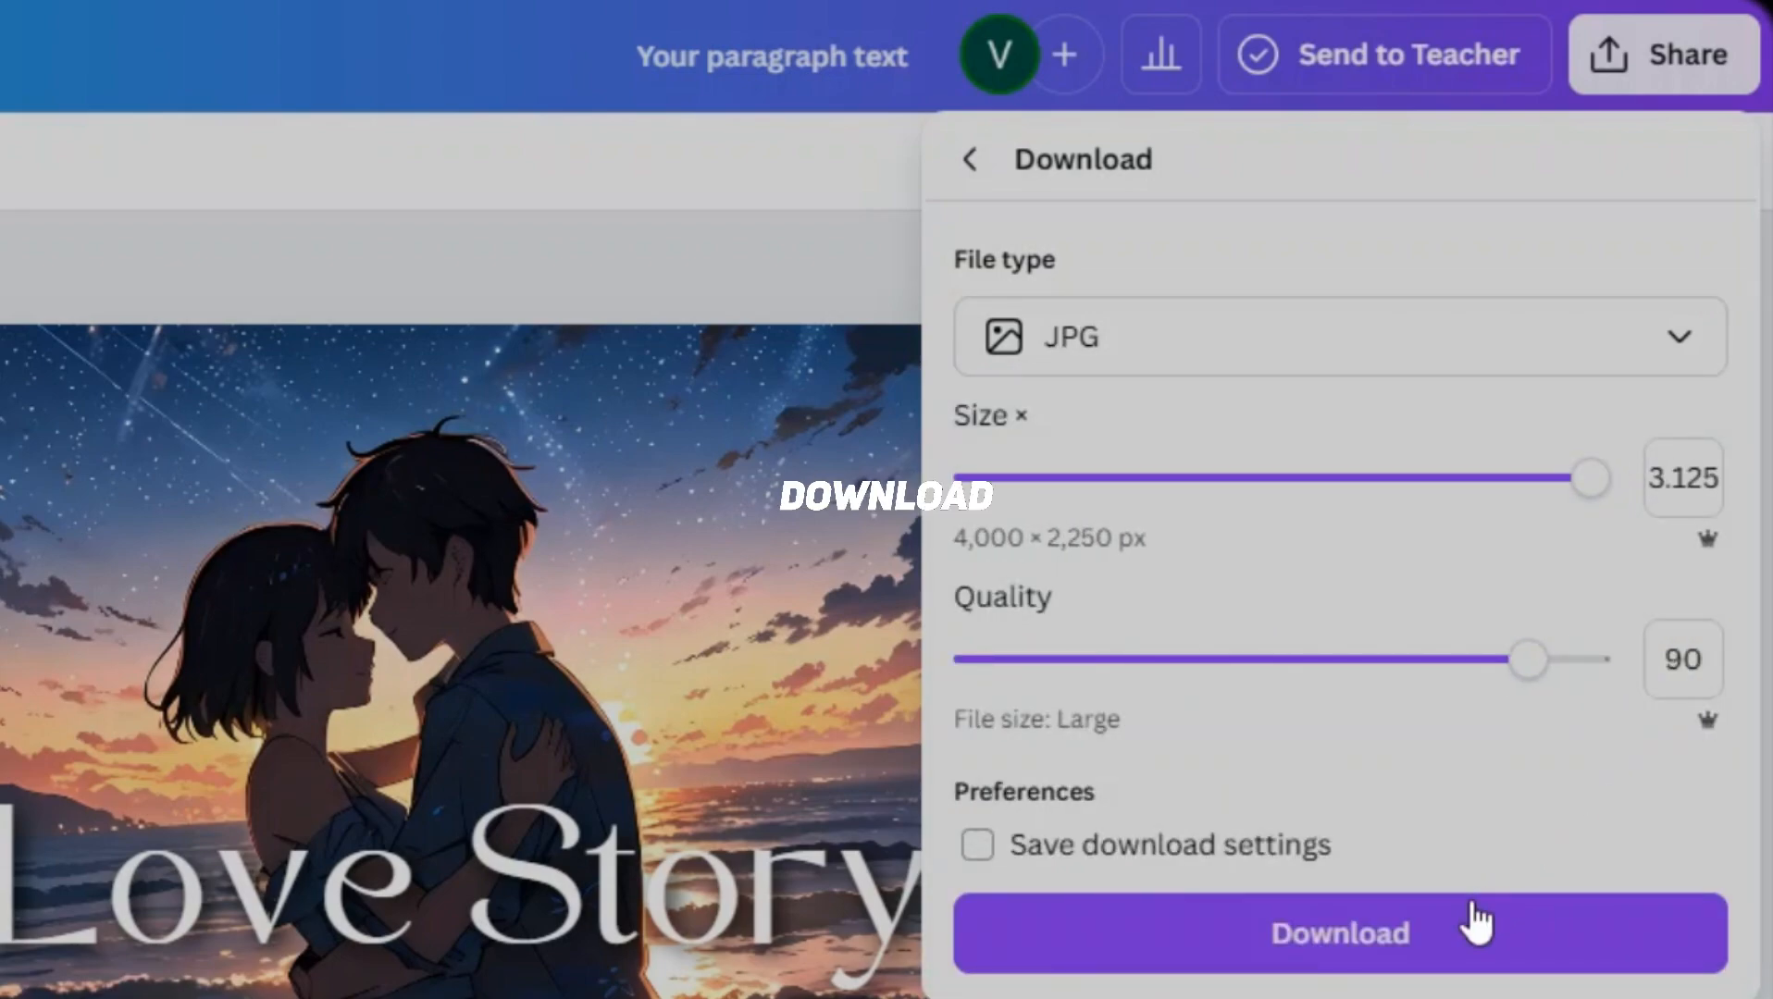
click(1478, 921)
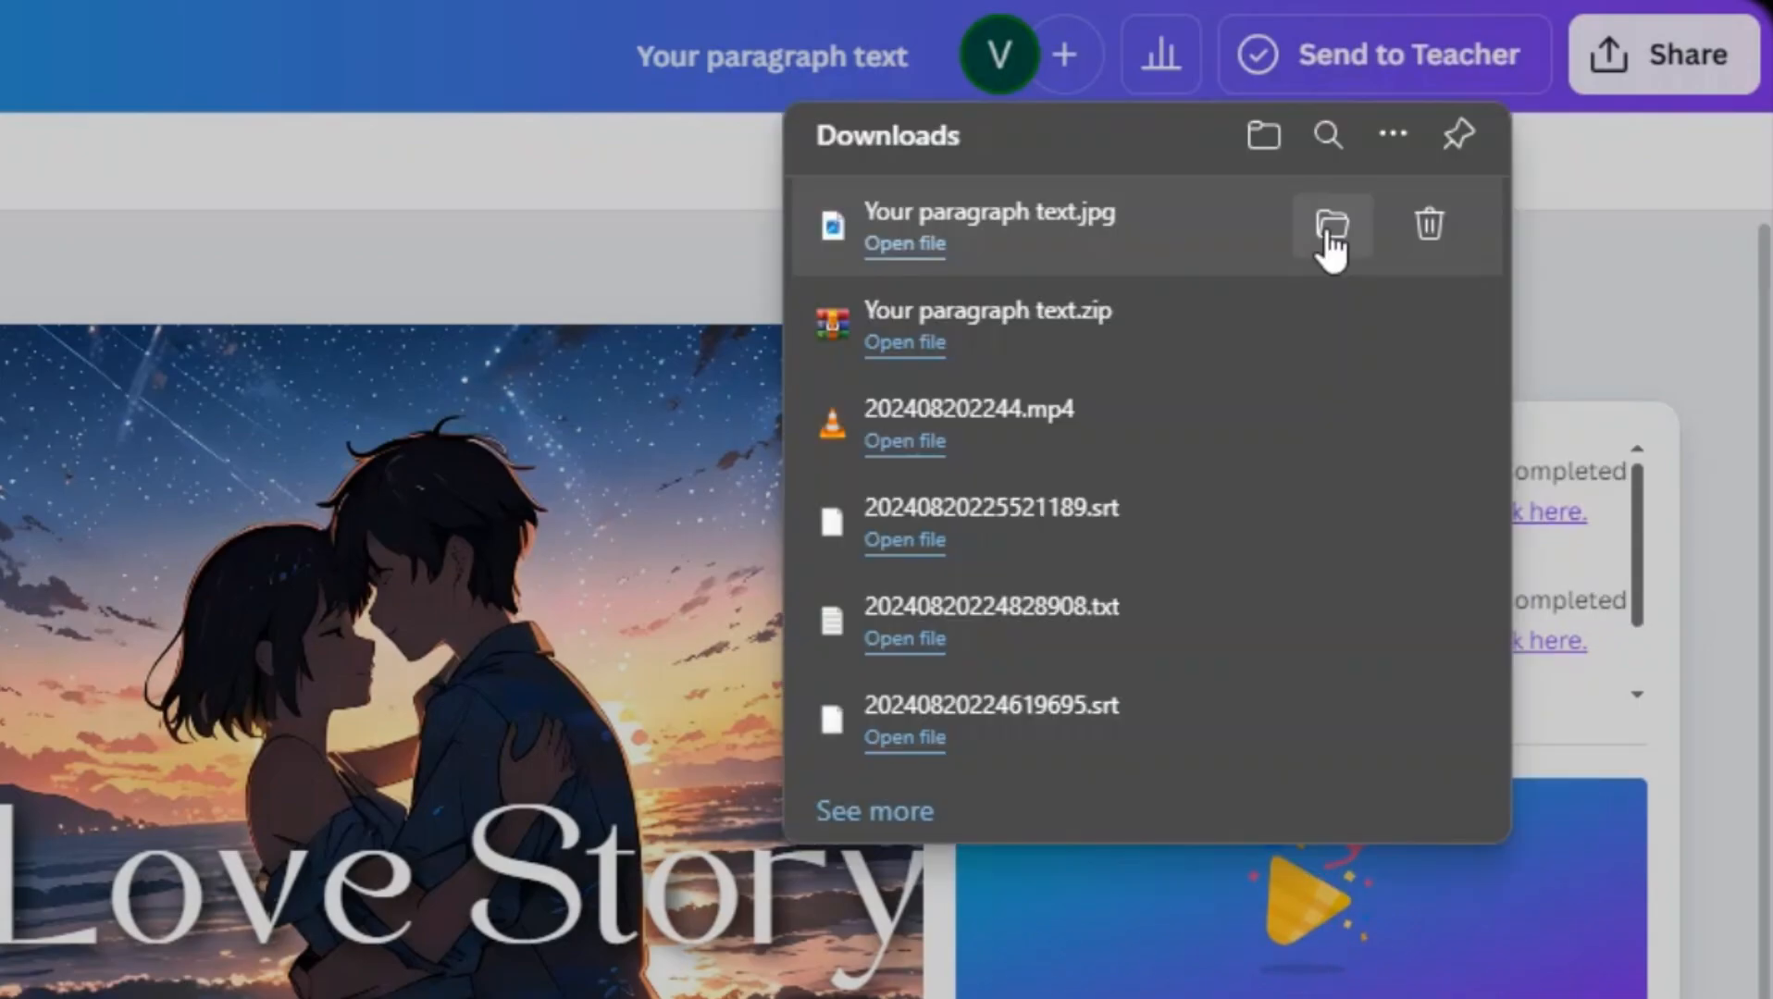
click(1326, 245)
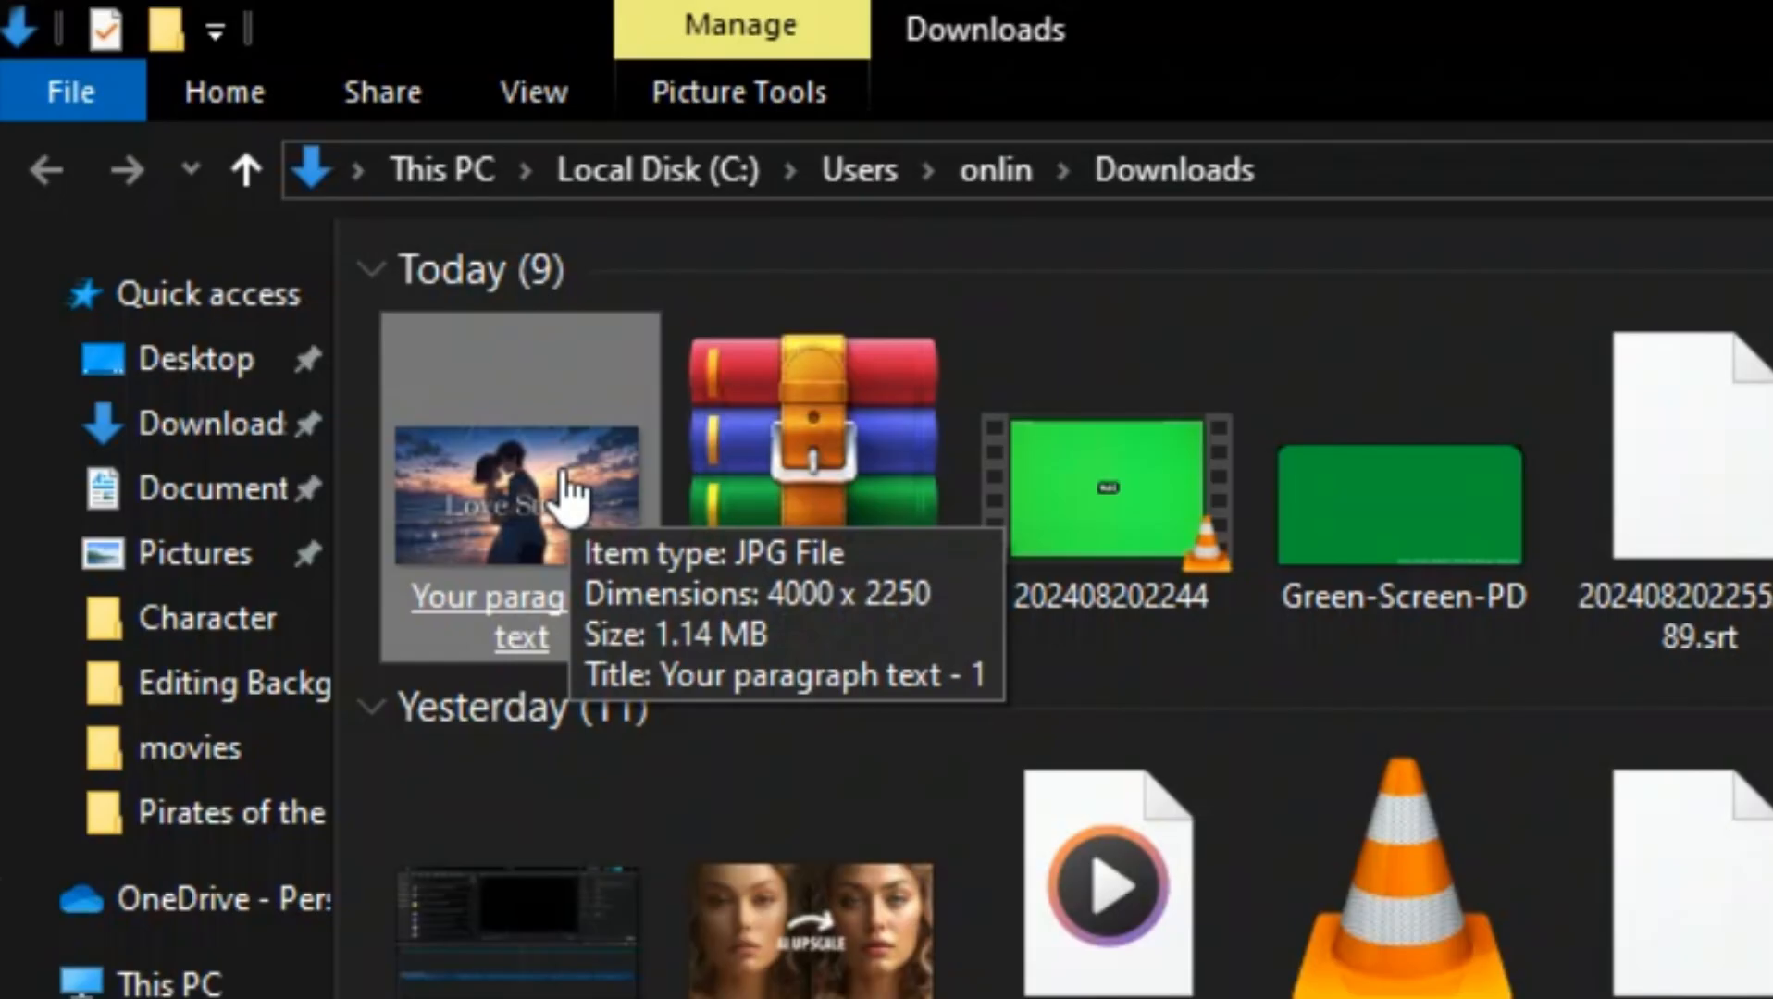